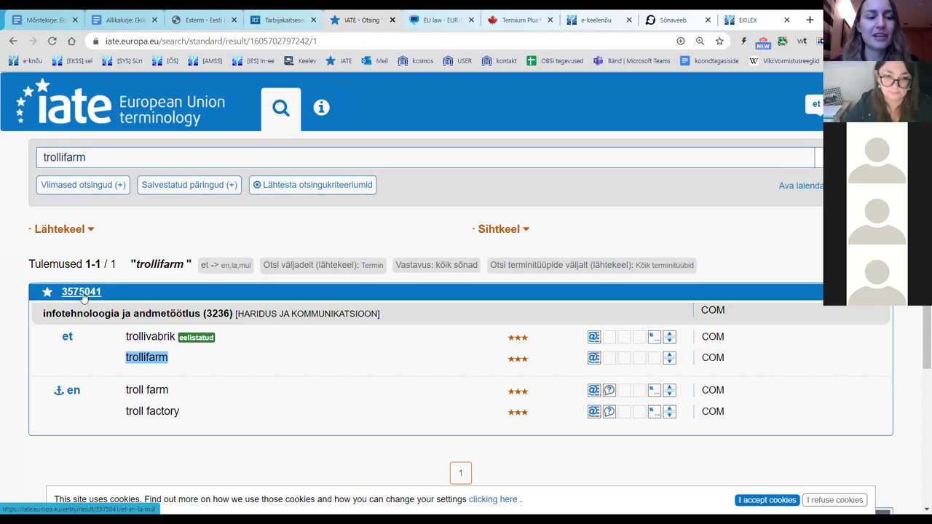
Step: Open IATE entry 3575041 and review trollivabrik, trollifarm, troll farm and troll factory with their sources
click(82, 293)
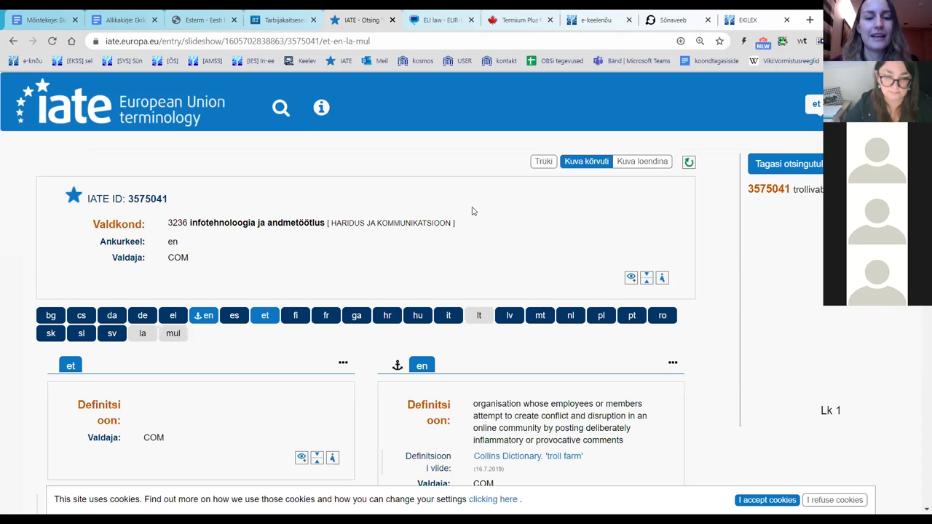
scroll(497, 220, down, 3)
scroll(497, 220, down, 5)
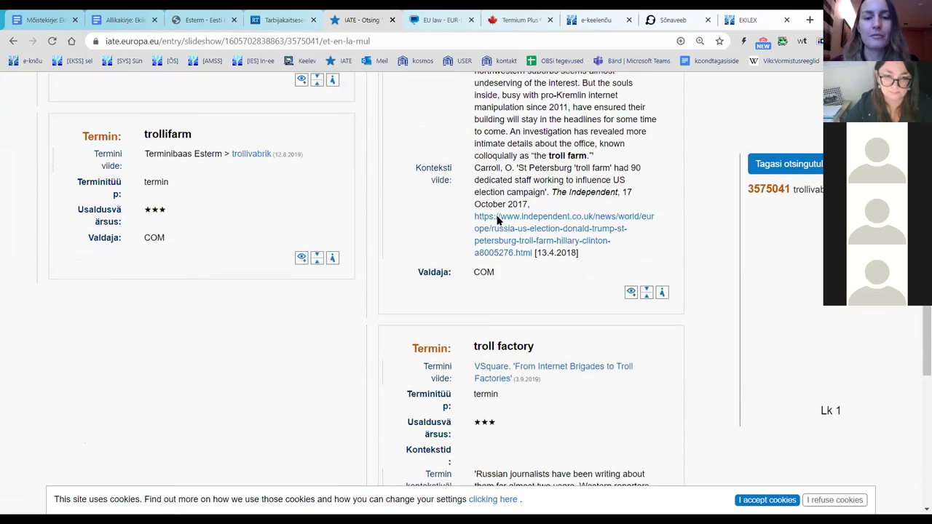
scroll(497, 219, down, 3)
scroll(498, 220, down, 3)
scroll(497, 218, up, 12)
scroll(332, 248, down, 2)
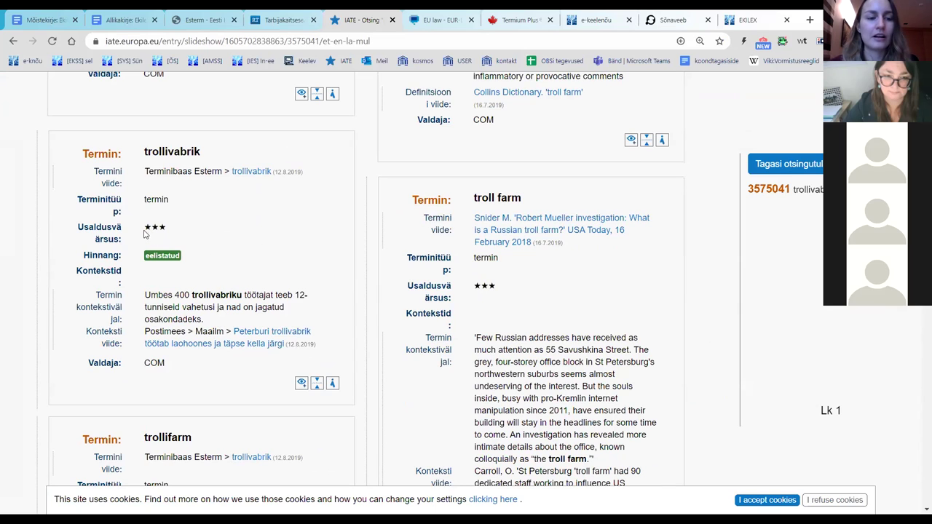
scroll(209, 265, down, 1)
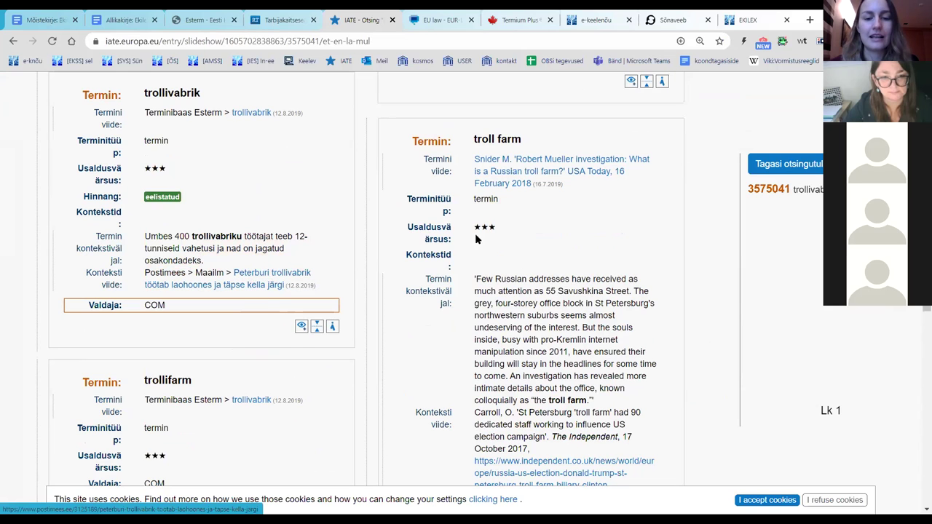
scroll(481, 291, down, 3)
scroll(509, 292, down, 2)
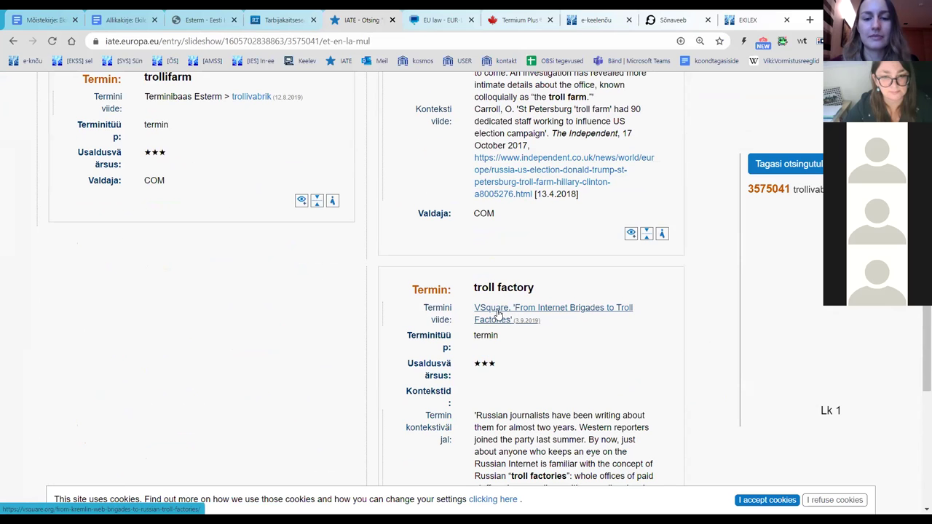
scroll(397, 276, up, 3)
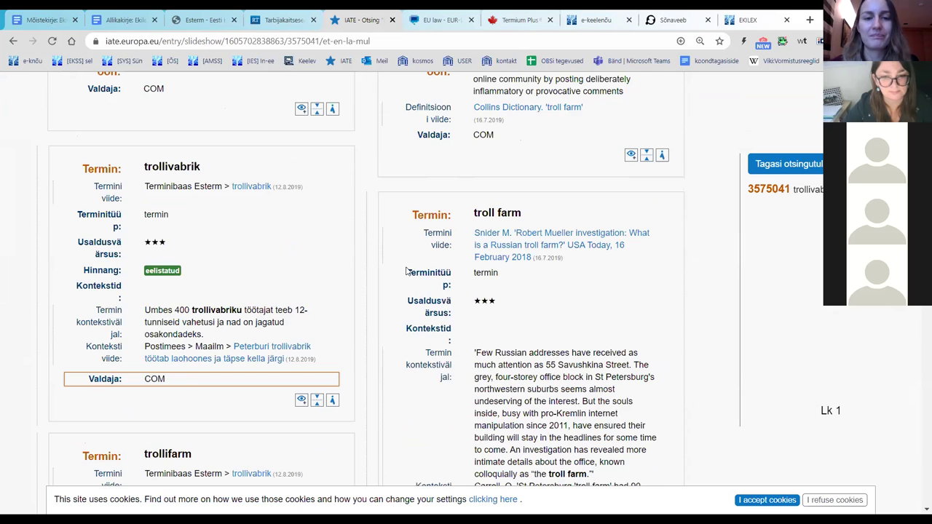
scroll(437, 260, up, 10)
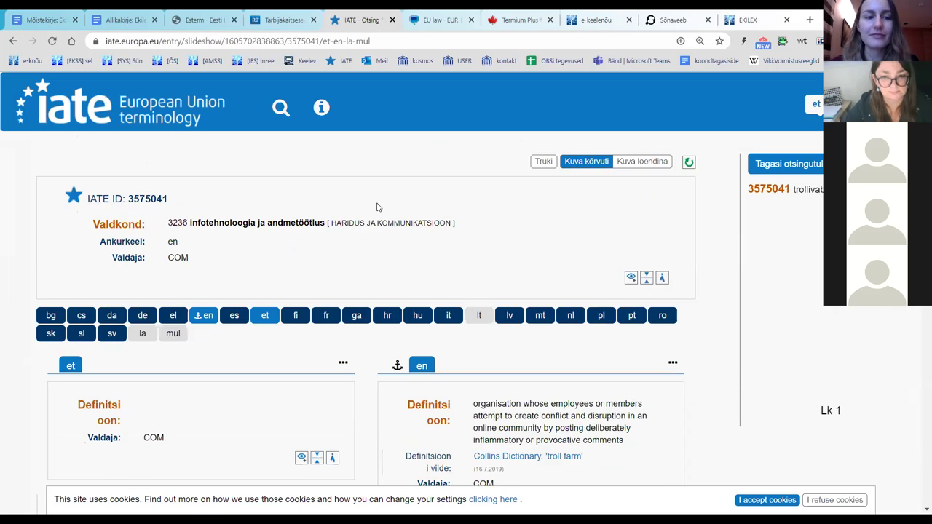
Step: Return to the trollifarm results and expand the advanced criteria, with the Term field matching all words
click(787, 167)
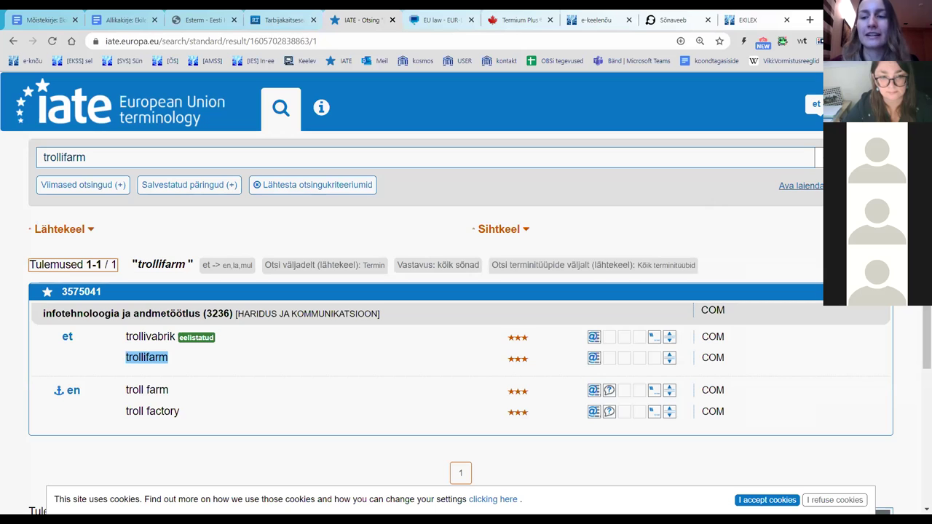
click(801, 185)
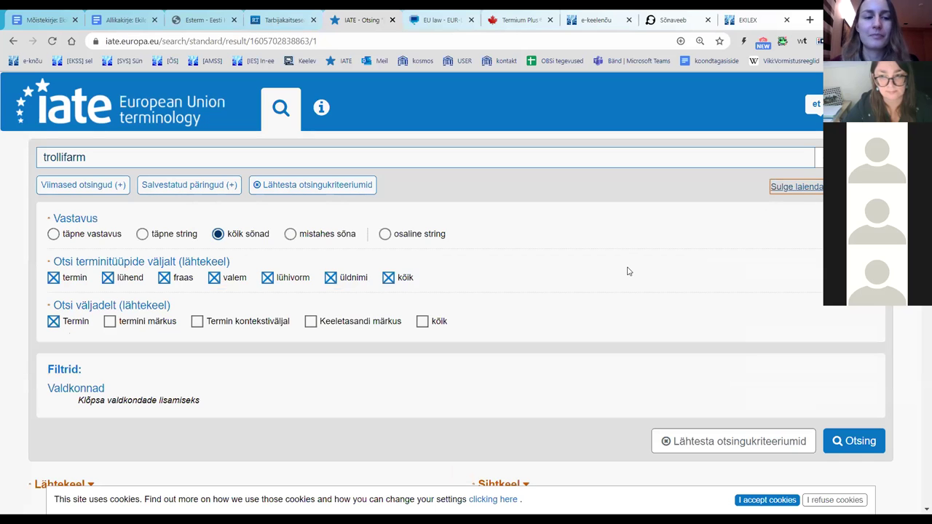
scroll(2, 270, down, 2)
scroll(2, 271, up, 2)
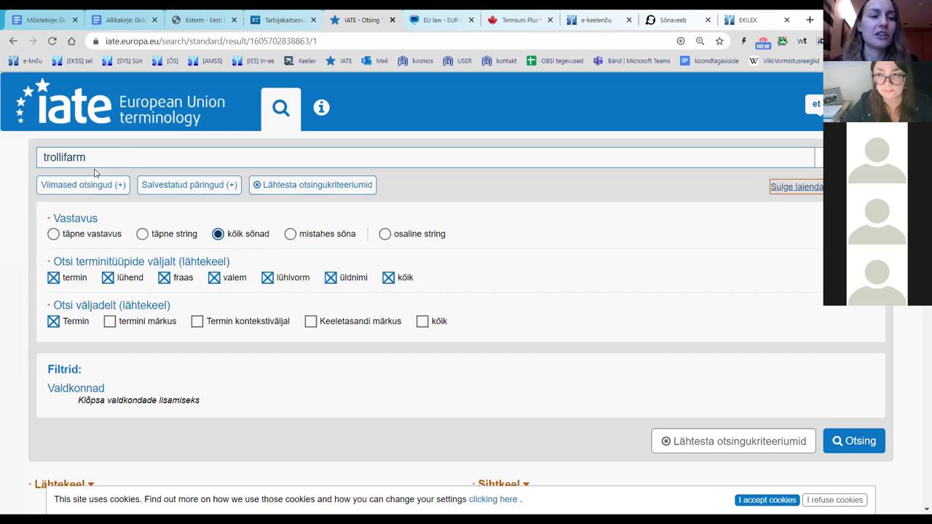
scroll(2, 229, down, 1)
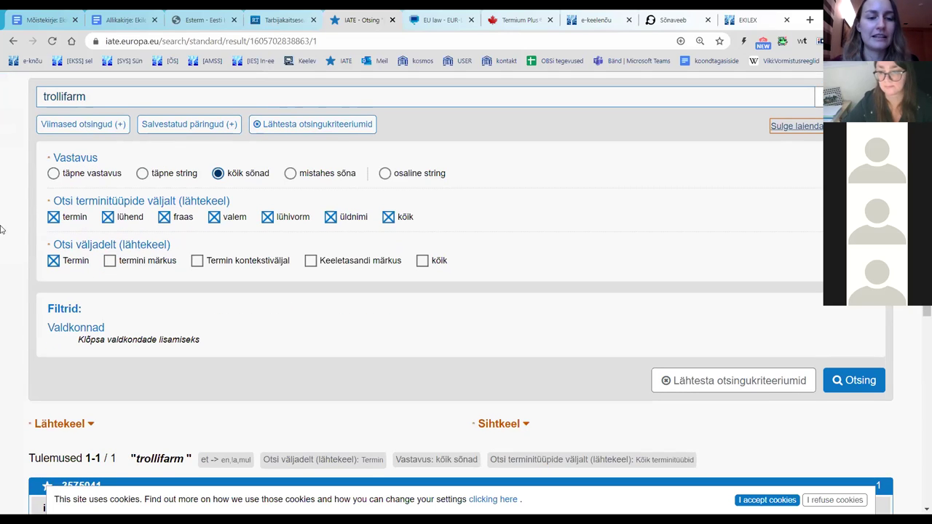
click(54, 263)
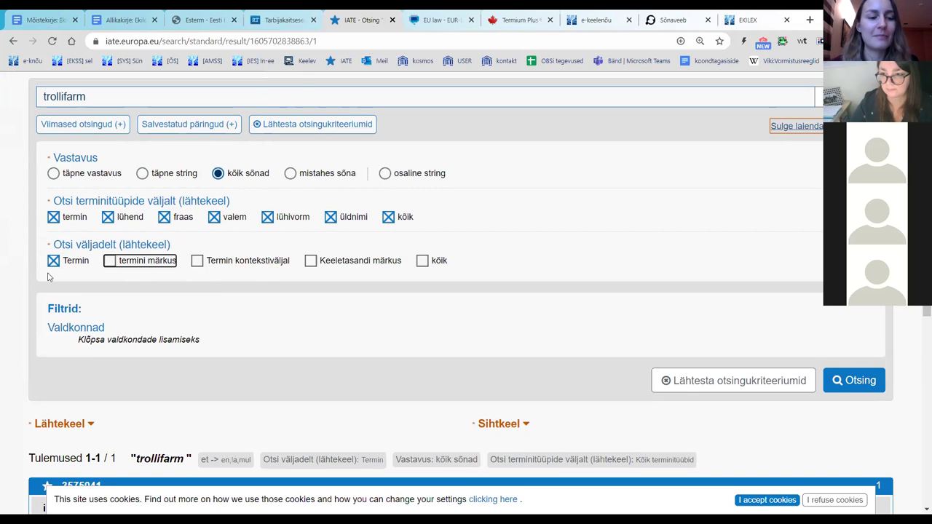
scroll(29, 286, down, 2)
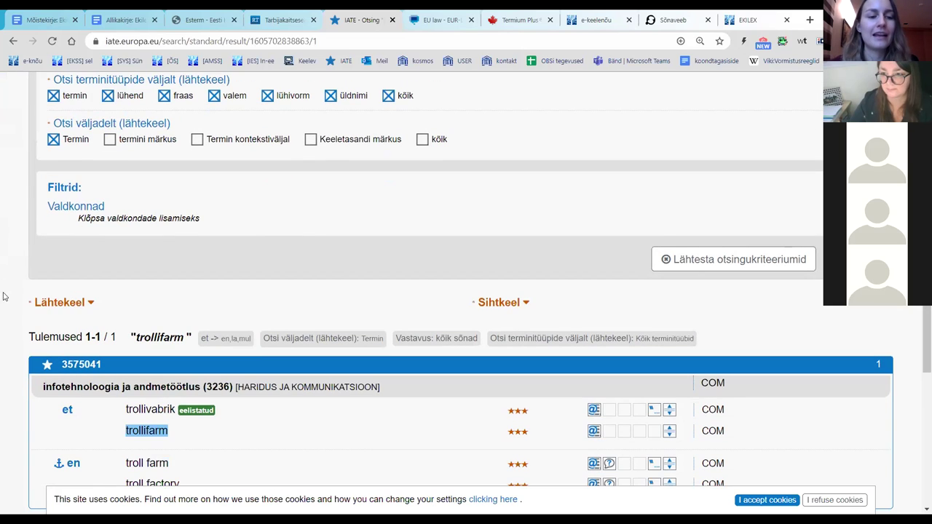
Step: Browse the Valdkond subject-domain list and cancel without choosing a domain, then switch to EUR-Lex
click(124, 220)
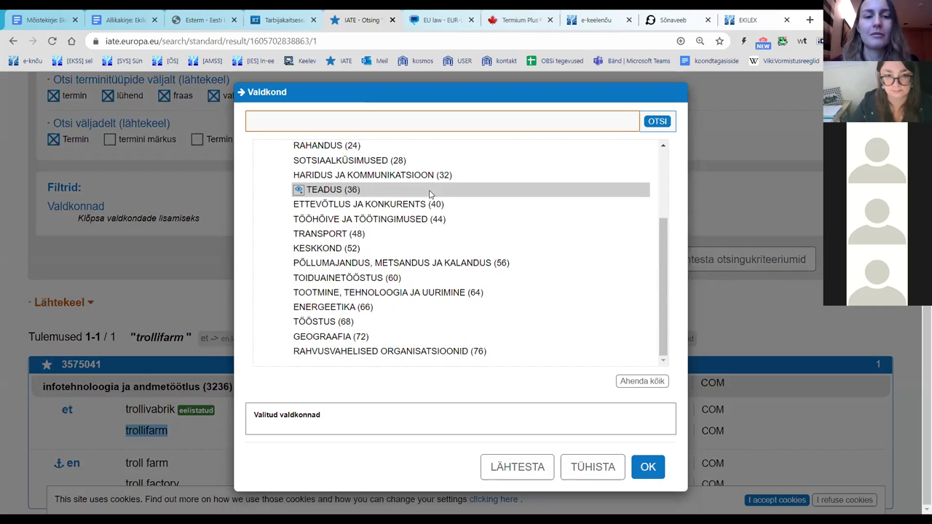
scroll(454, 213, up, 3)
scroll(452, 195, down, 3)
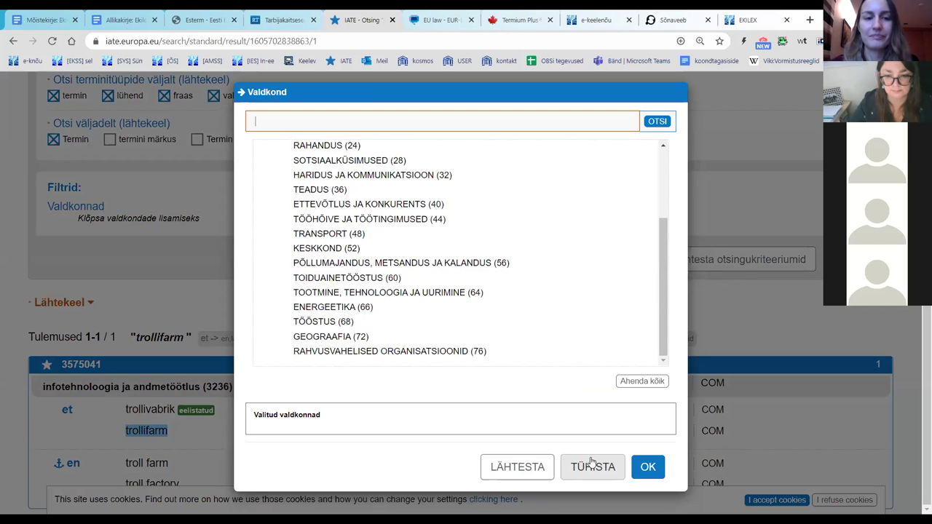
click(593, 466)
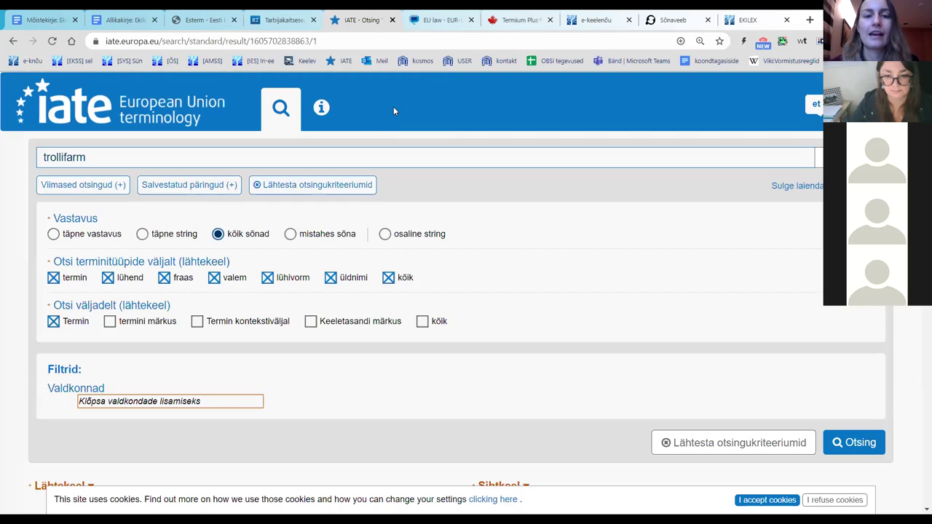
click(437, 29)
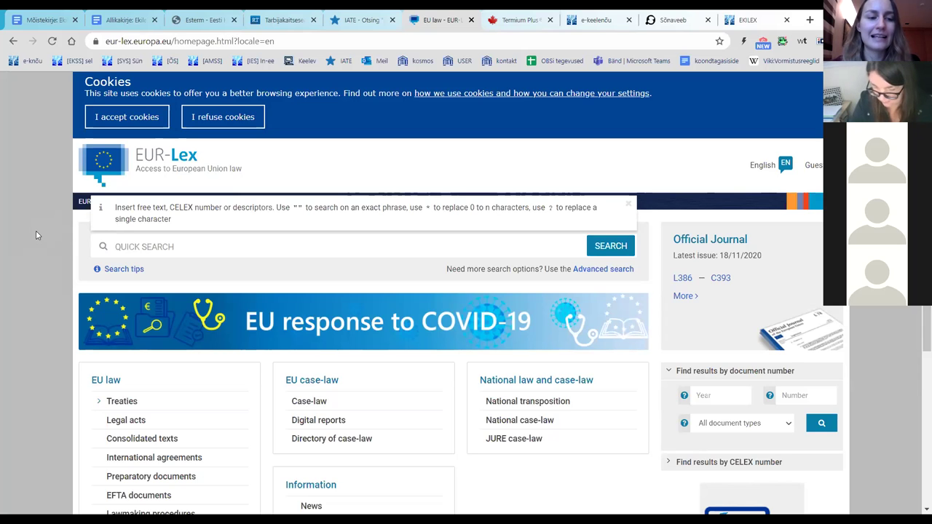
Step: Attempt a EUR-Lex quick search for satellite data and reload after the sign-in error
click(138, 250)
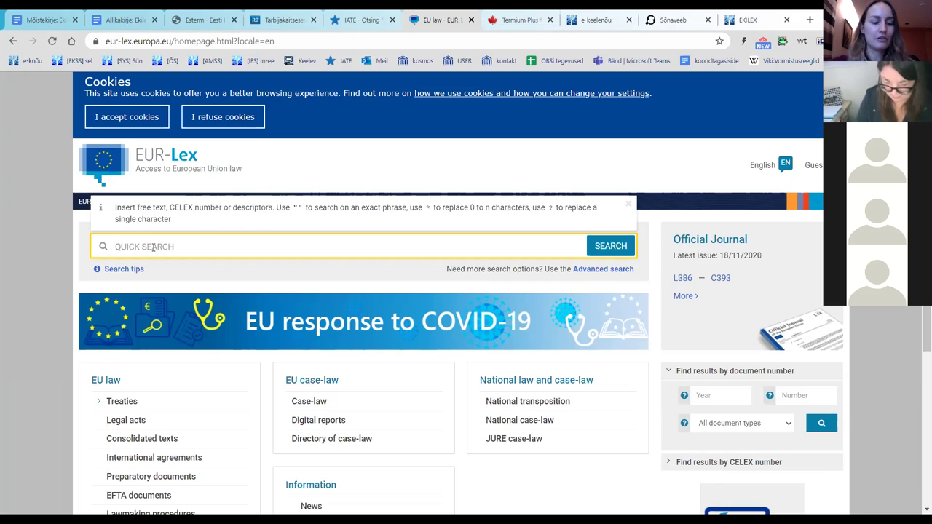
text(1satelli)
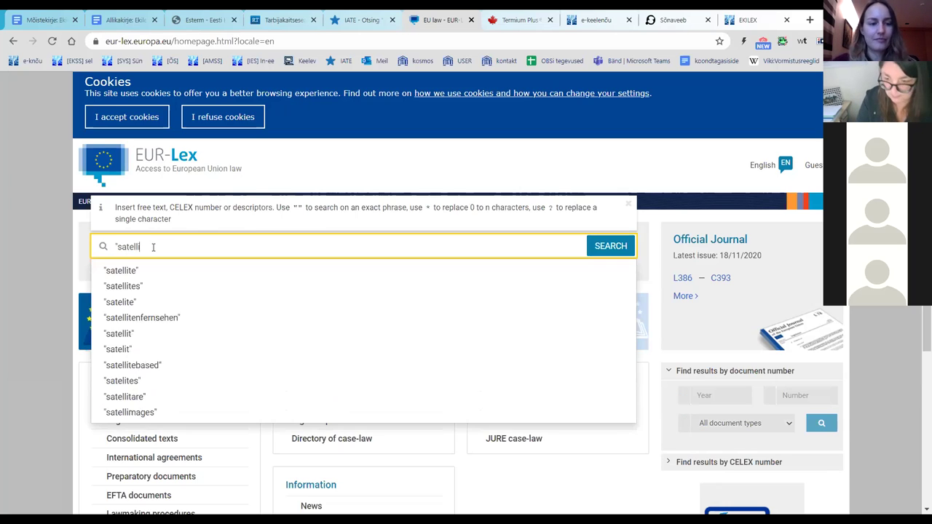
text(te cata)
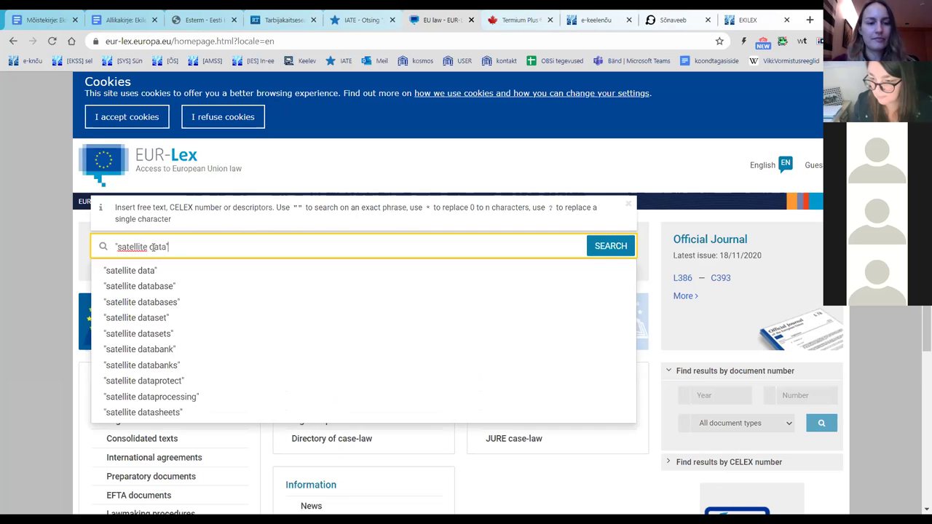
key(Return)
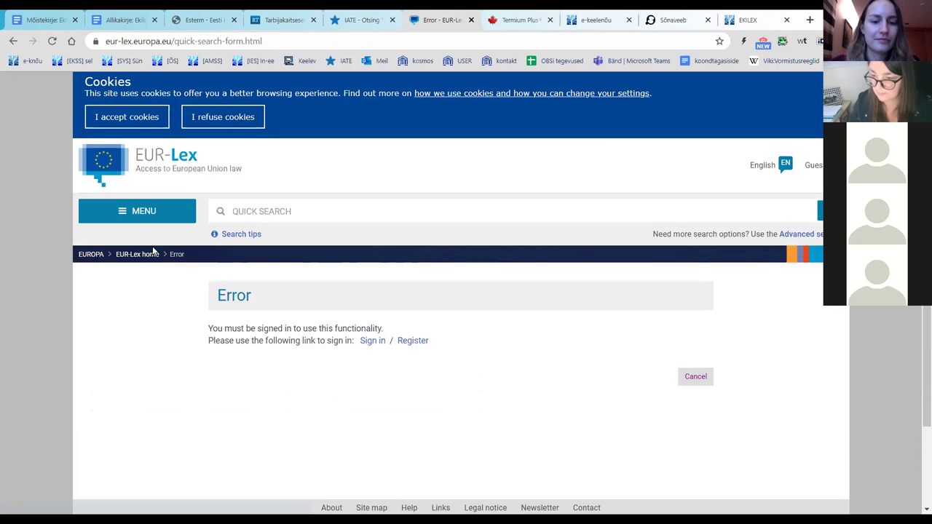
click(52, 40)
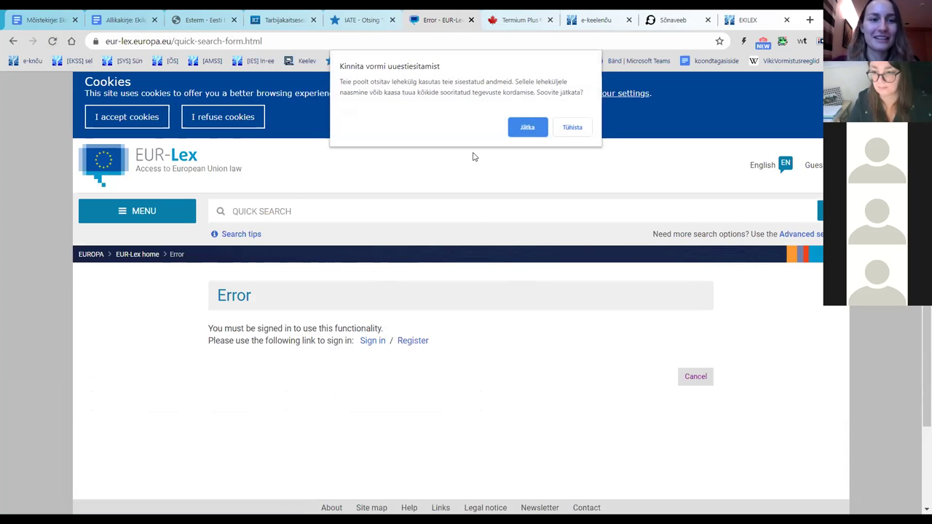
key(Return)
Step: Return to the EUR-Lex homepage and run the exact-phrase search "satellite data"
drag(263, 42, 172, 53)
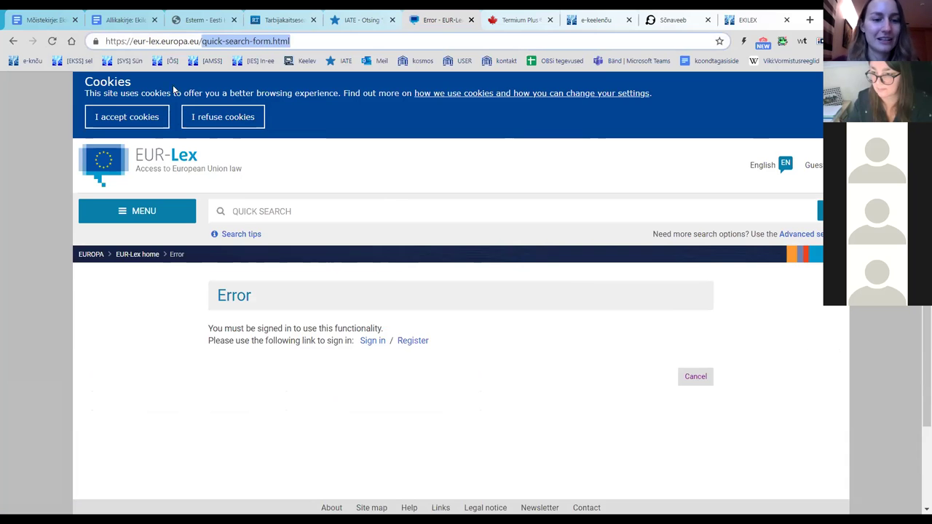
click(184, 249)
text("s)
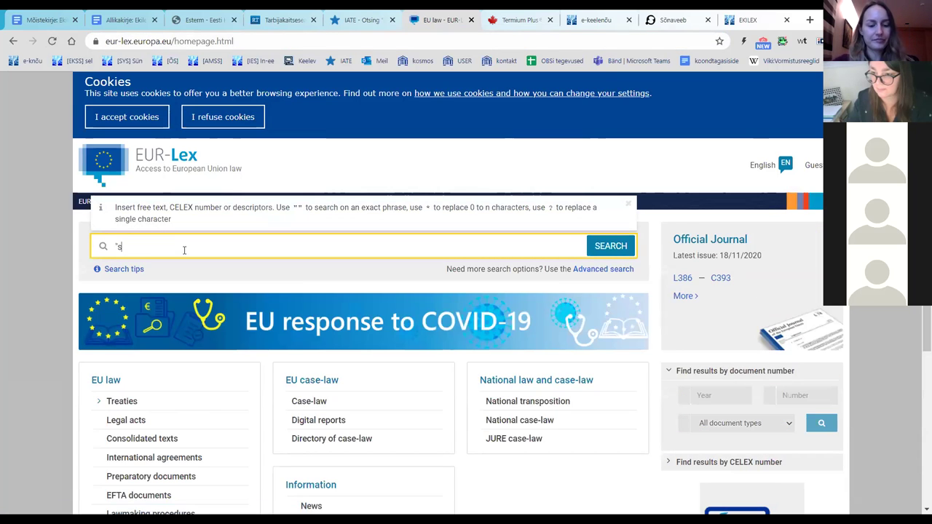
text(atellit)
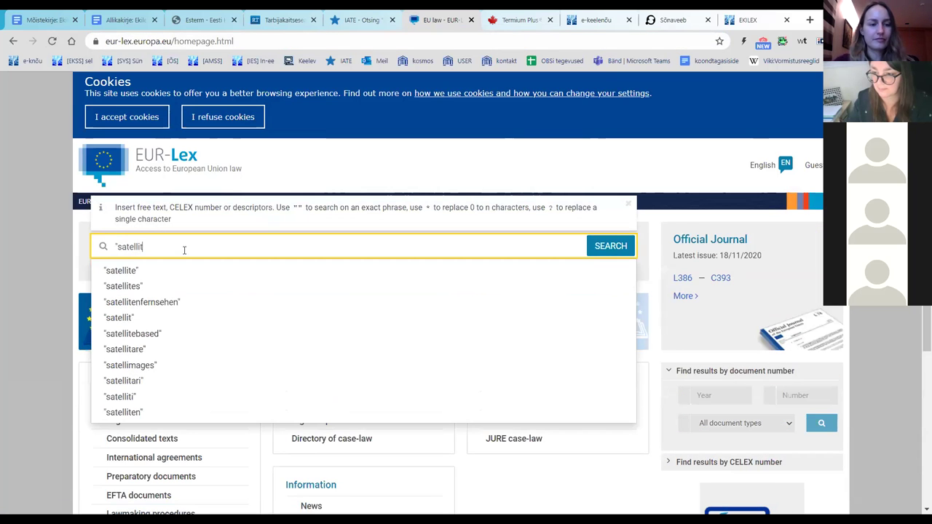
text(e data")
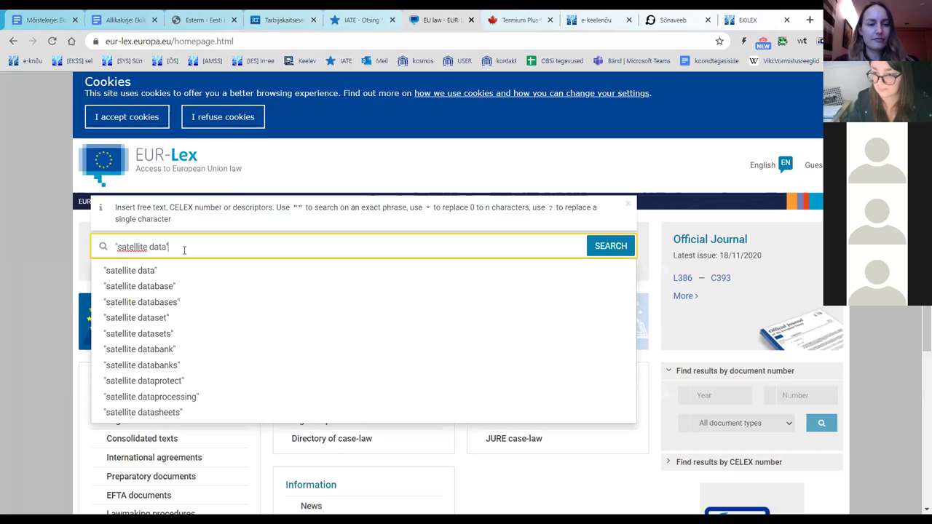
key(Return)
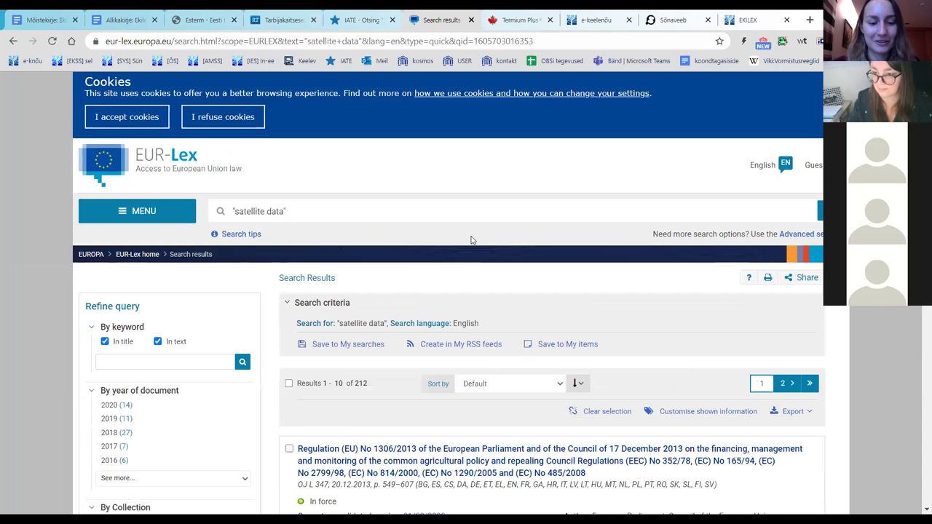
Step: Open Regulation (EU) No 1306/2013 from the results and select its document number 32013R1306
scroll(471, 240, down, 2)
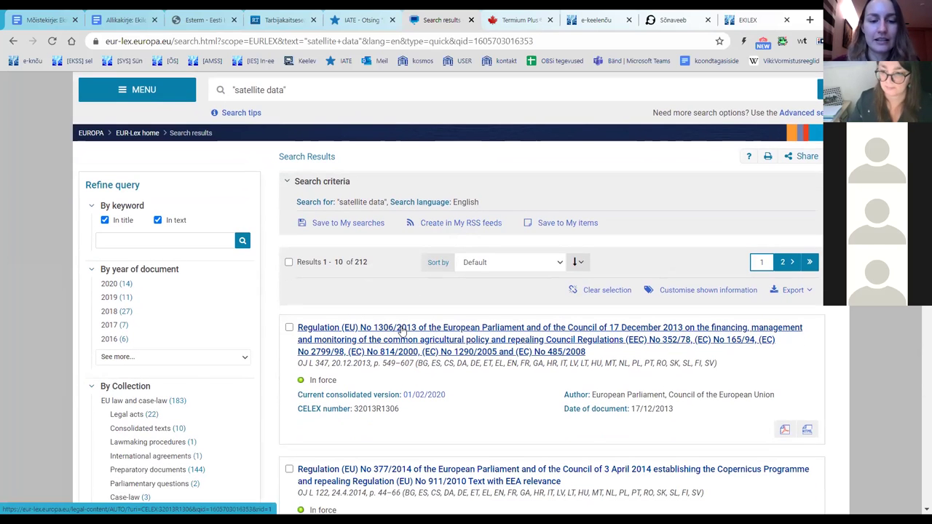
click(402, 331)
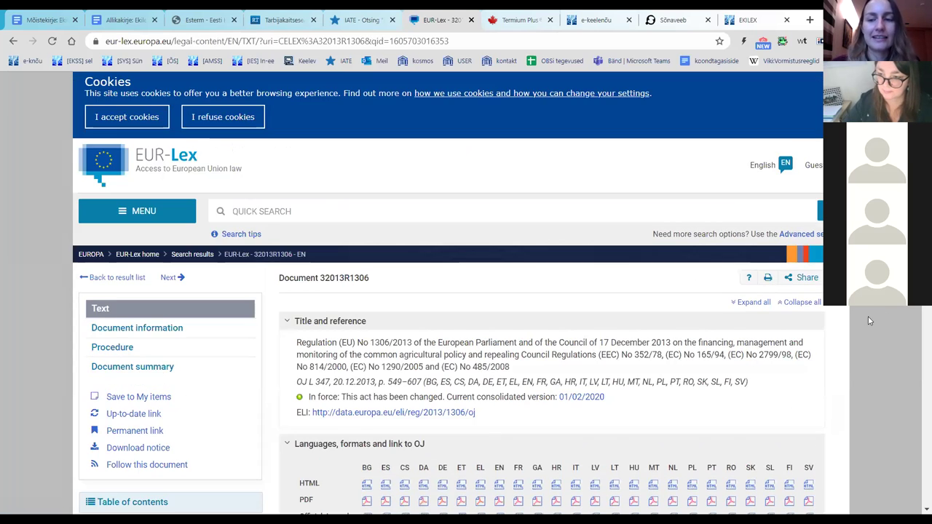
scroll(881, 318, down, 3)
scroll(552, 291, up, 2)
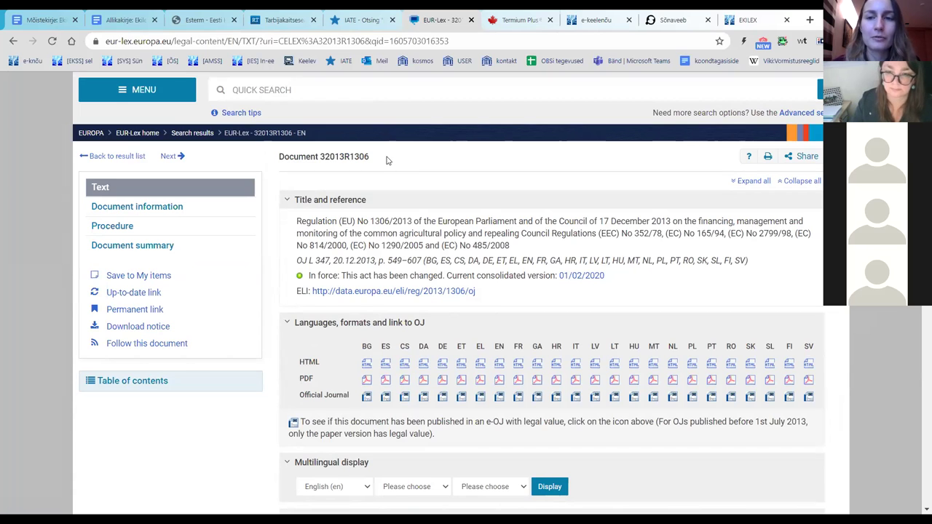
drag(280, 157, 370, 157)
click(336, 181)
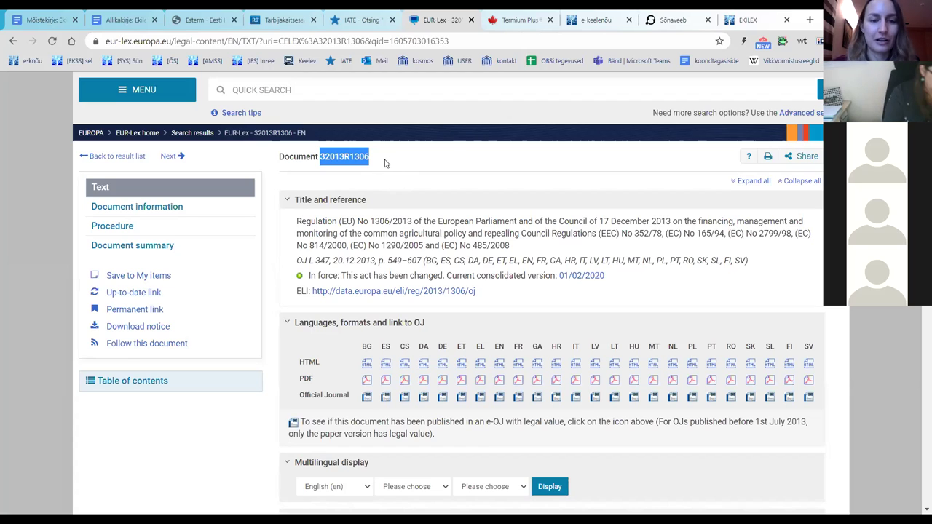
Step: Reselect the document number 32013R1306 on the regulation page
click(385, 163)
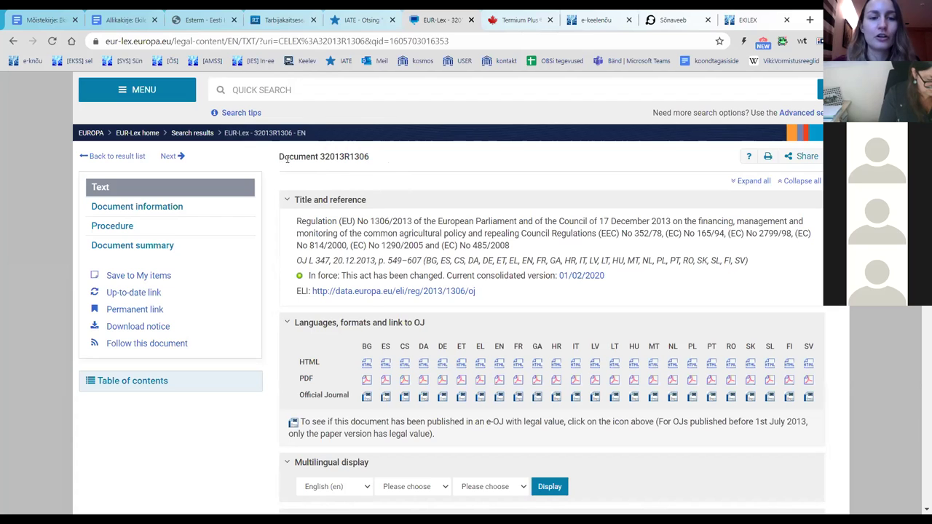
drag(375, 162, 321, 154)
click(320, 154)
double_click(320, 154)
double_click(375, 157)
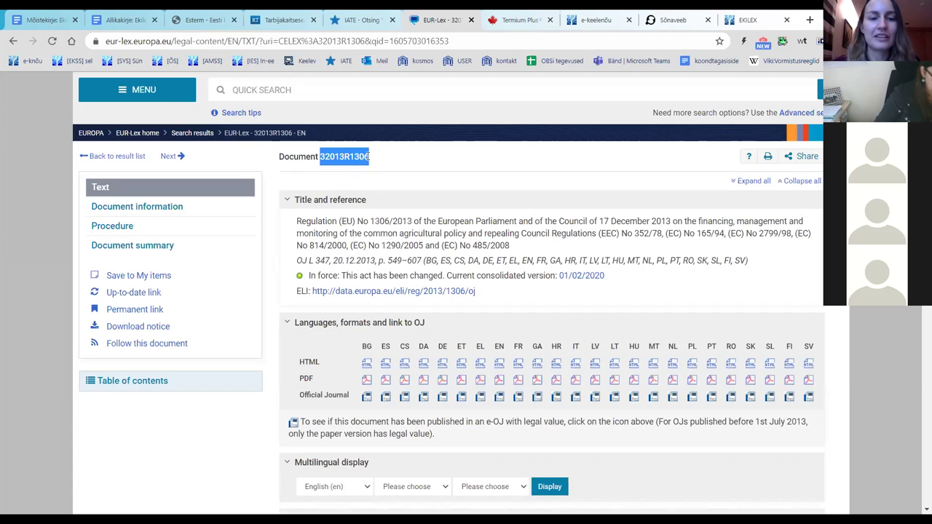
Step: Open the English PDF of Regulation (EU) No 1306/2013 from the Languages, formats table
scroll(465, 169, down, 1)
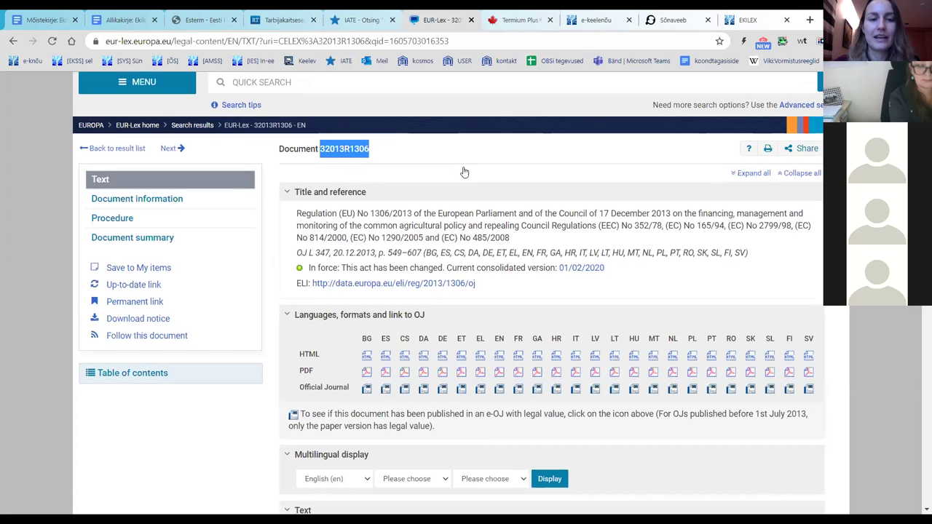
drag(298, 165, 512, 186)
scroll(511, 186, down, 2)
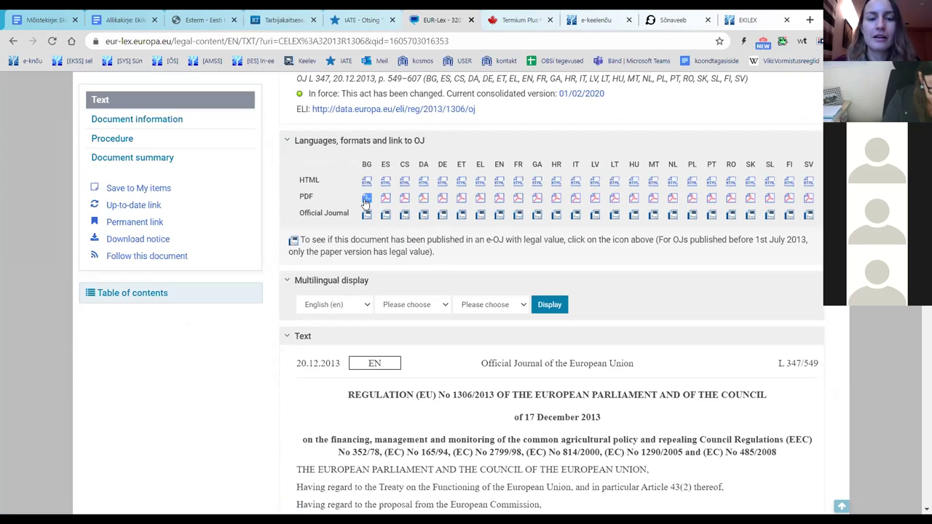
click(499, 198)
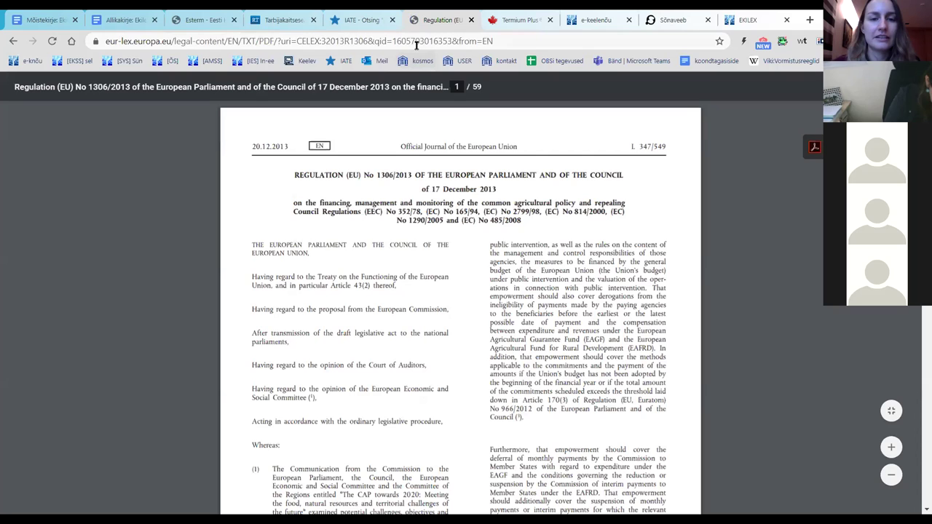
click(411, 45)
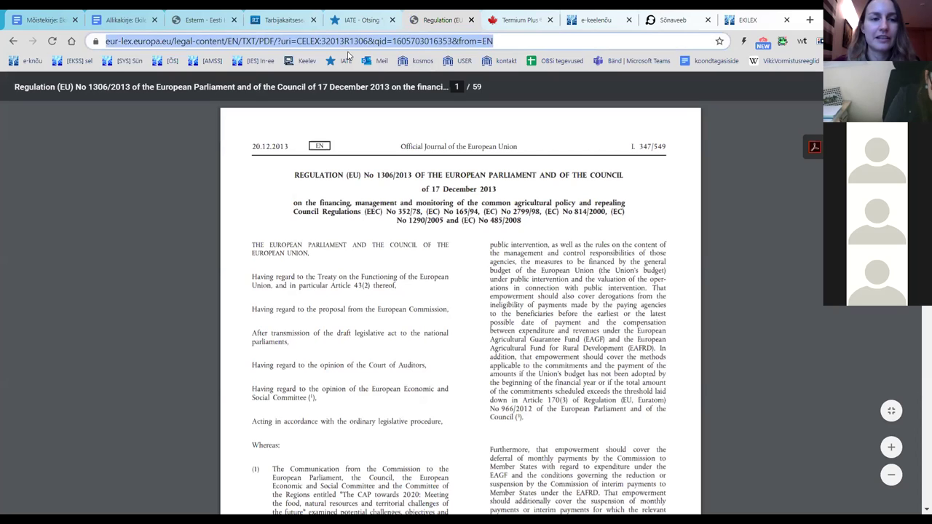
Step: Go back from the PDF to the regulation's English HTML text, showing the preamble and recitals
click(11, 42)
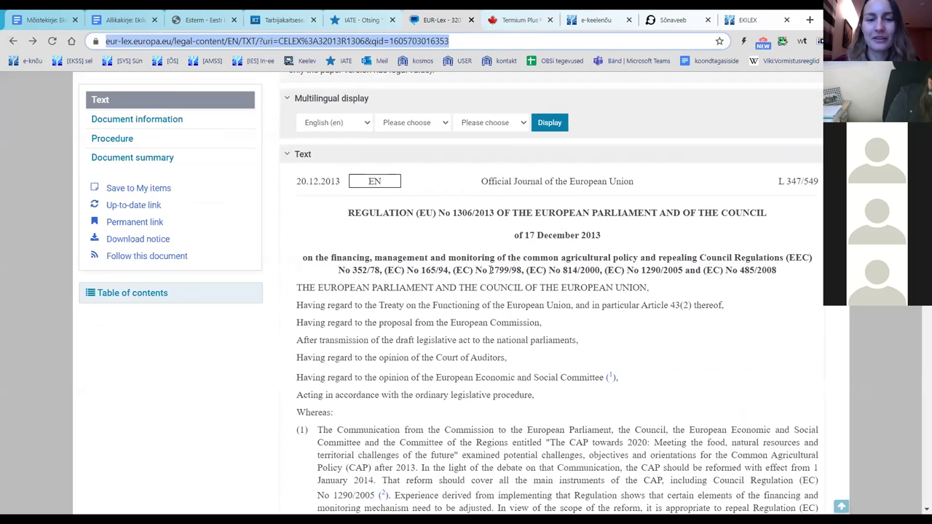
scroll(489, 269, down, 3)
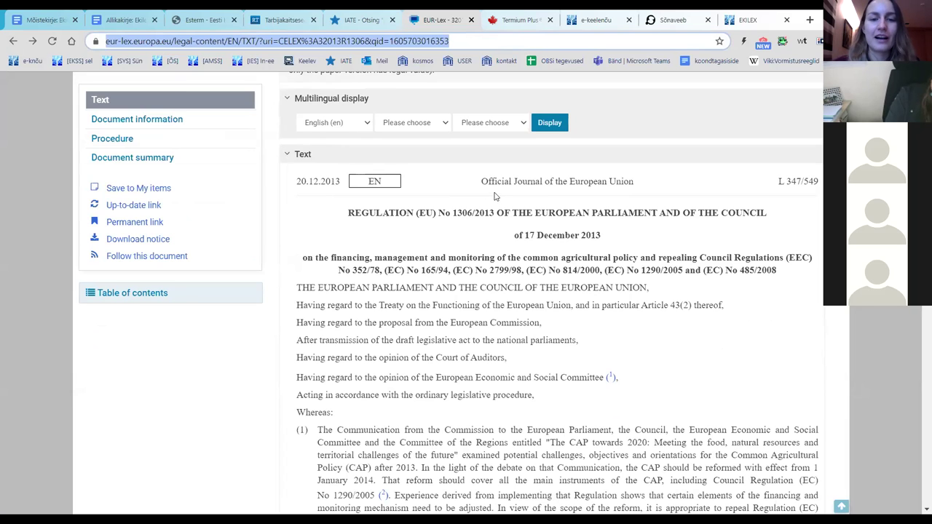
scroll(503, 211, up, 3)
scroll(529, 236, down, 4)
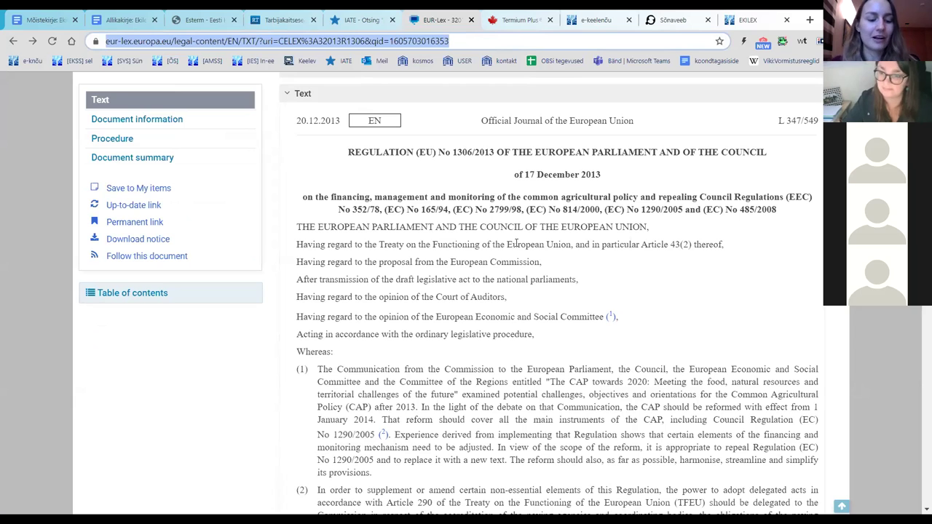
Step: Locate "satellite data" in Article 22 and select that paragraph, then switch to TERMIUM Plus
key(ctrl+f)
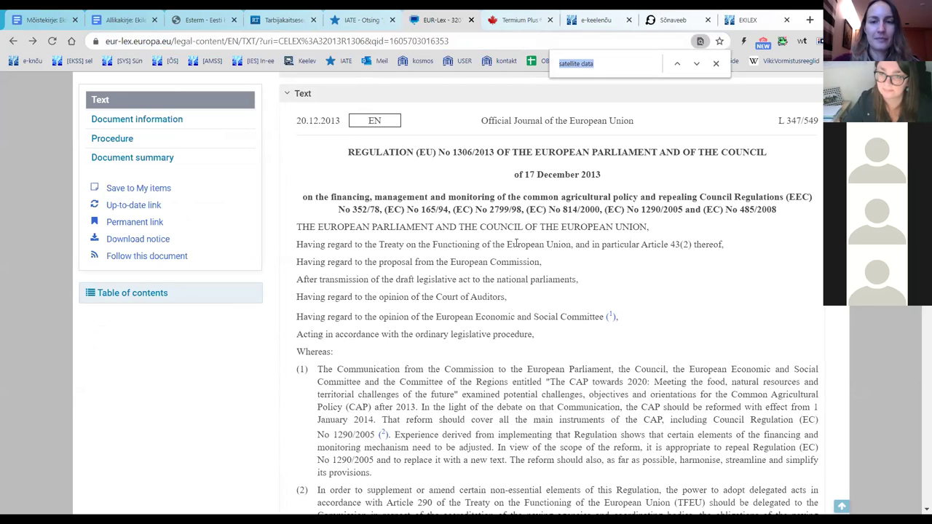
click(622, 61)
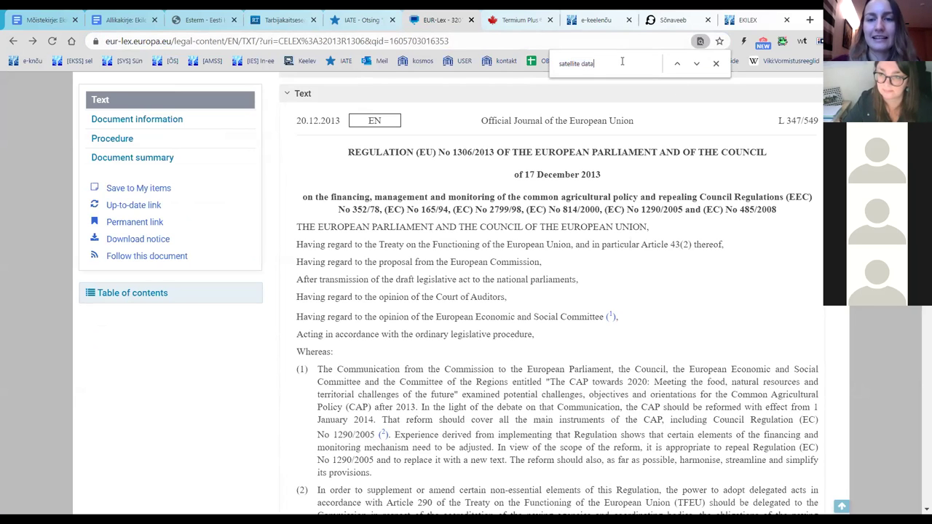
key(Return)
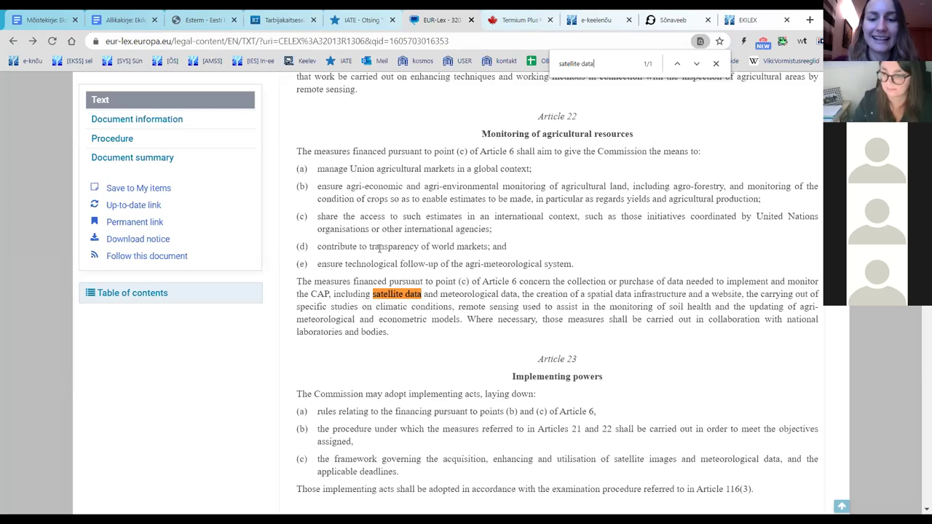
drag(297, 282, 463, 320)
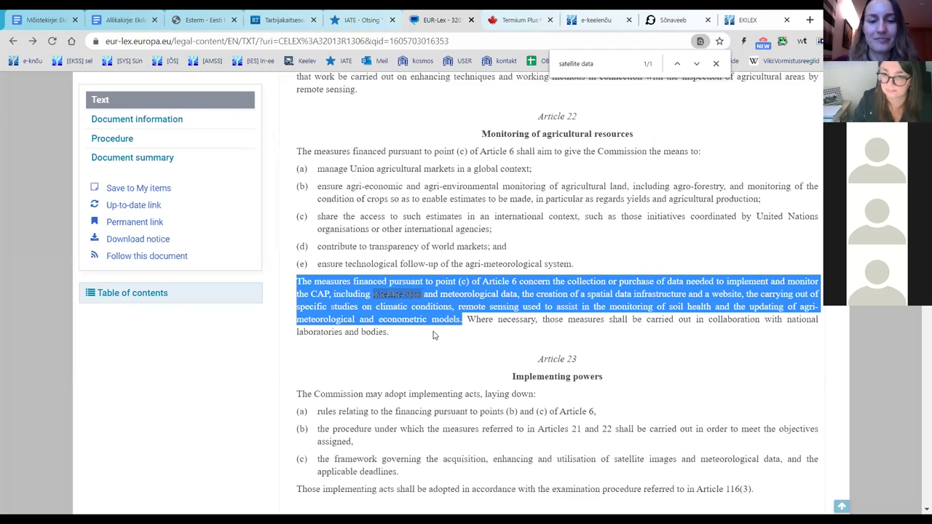
click(433, 335)
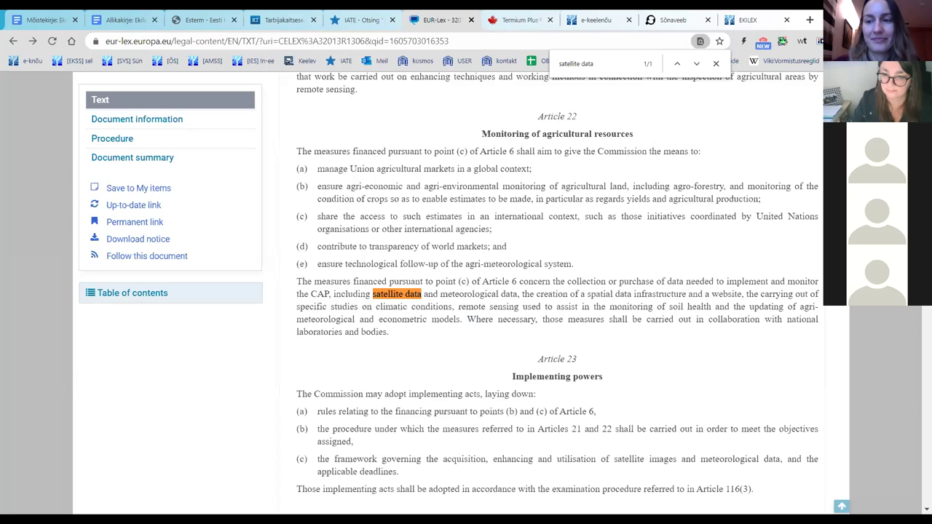
scroll(557, 291, up, 15)
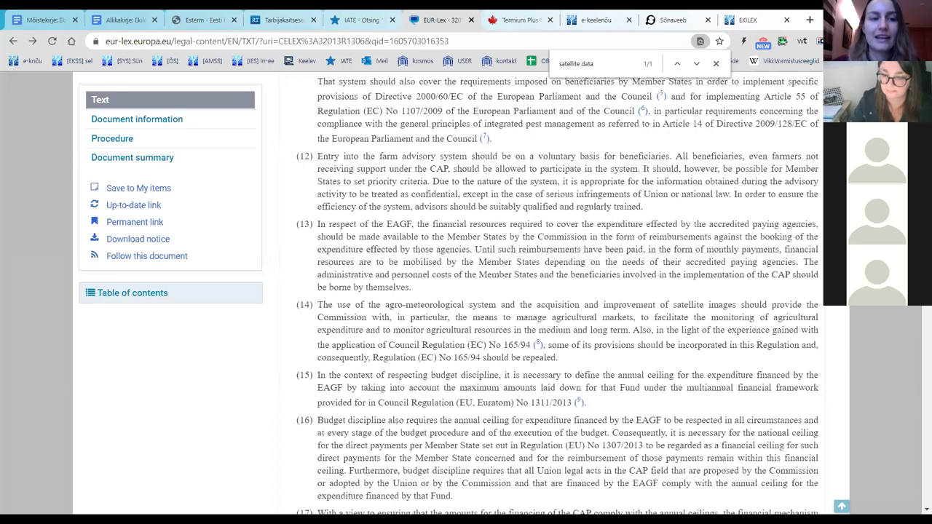
scroll(608, 253, up, 10)
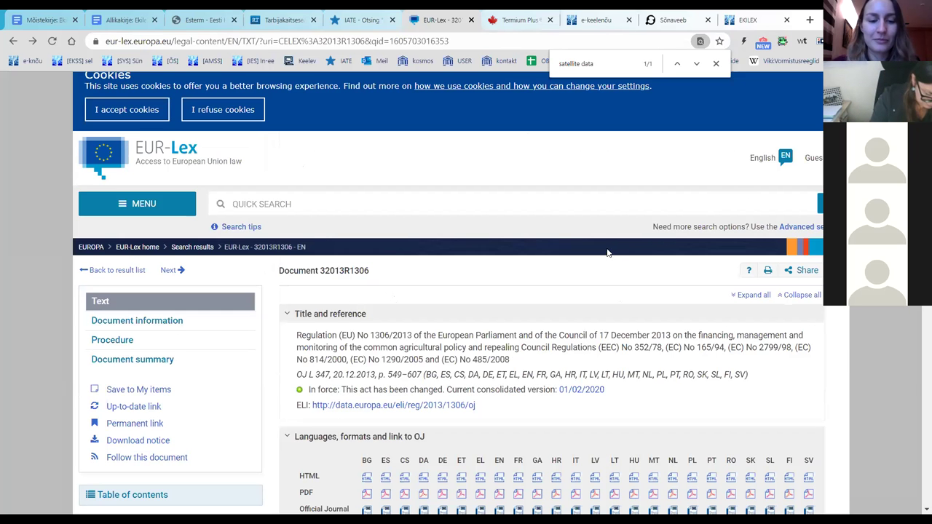
click(512, 29)
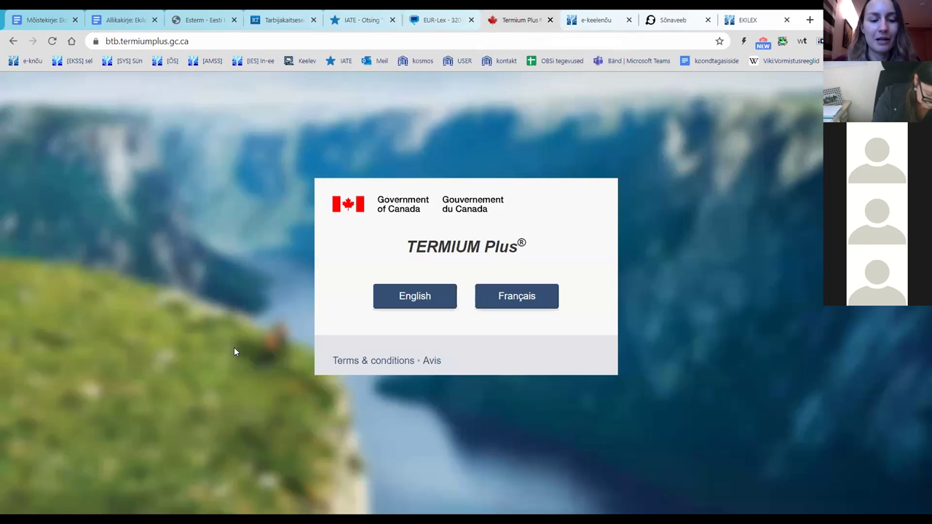
Step: Enter English TERMIUM Plus and review the Where? search-language options, leaving them unchanged
click(417, 303)
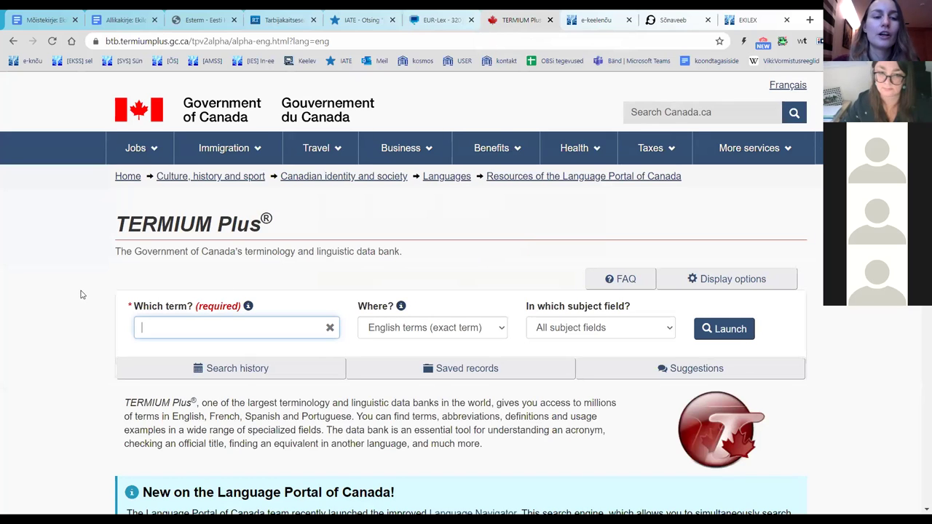
click(456, 326)
scroll(474, 218, down, 1)
scroll(473, 200, up, 1)
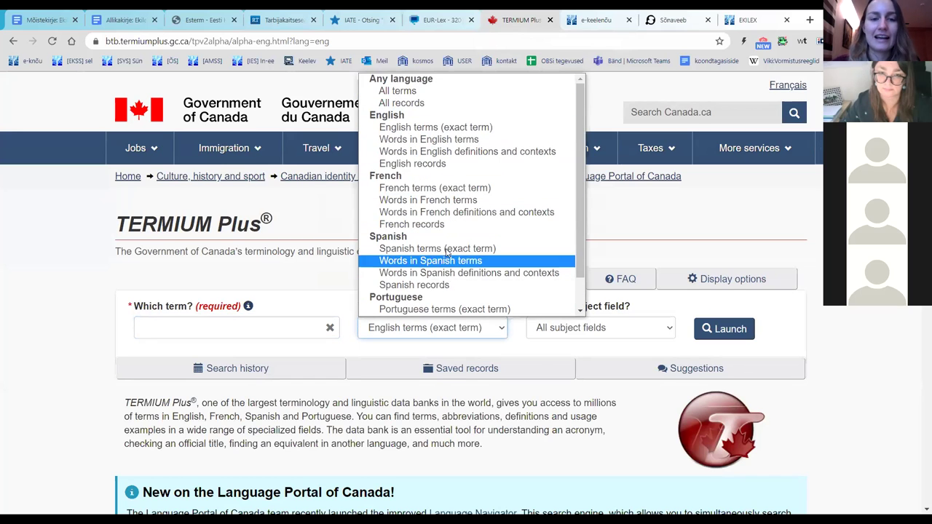
scroll(444, 263, down, 1)
scroll(446, 280, up, 1)
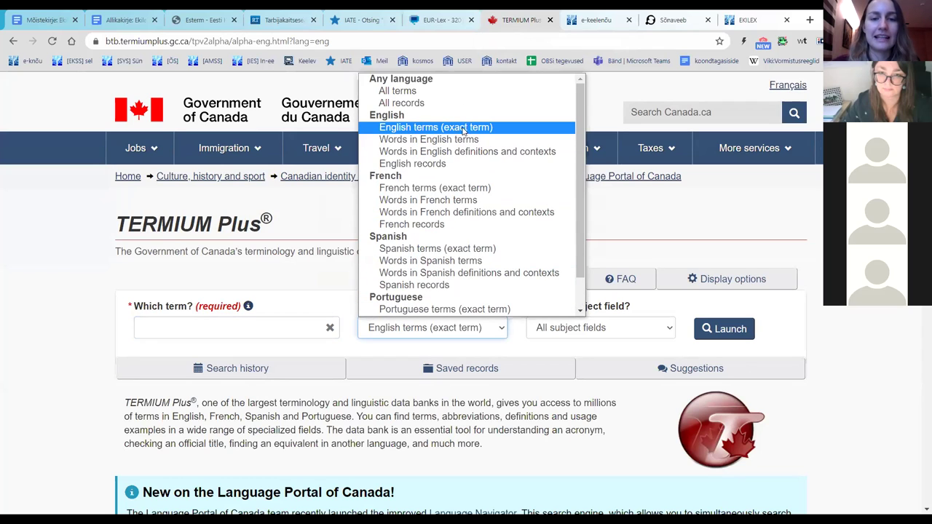
click(46, 326)
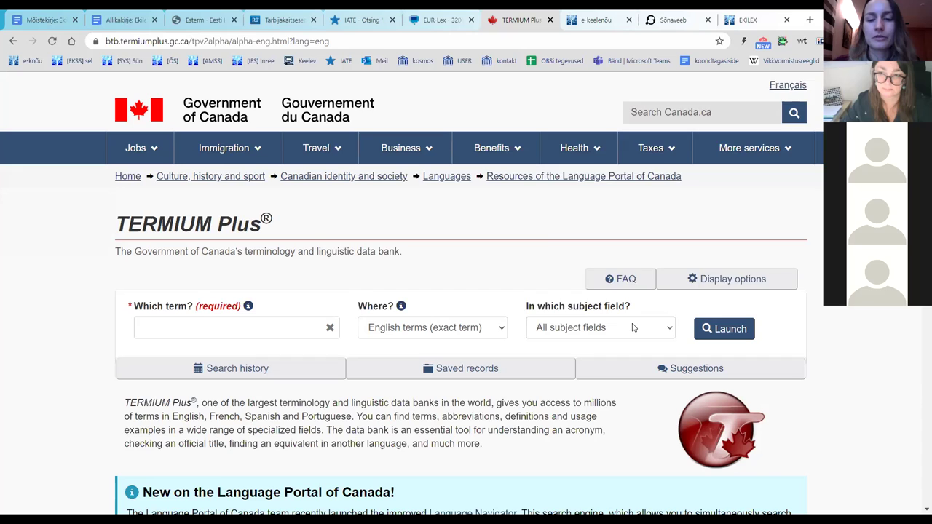
Step: Keep all subject fields selected and place the cursor in the Which term? field
click(632, 328)
scroll(715, 128, down, 6)
scroll(715, 128, down, 3)
scroll(714, 128, up, 10)
click(207, 257)
click(158, 327)
text(office)
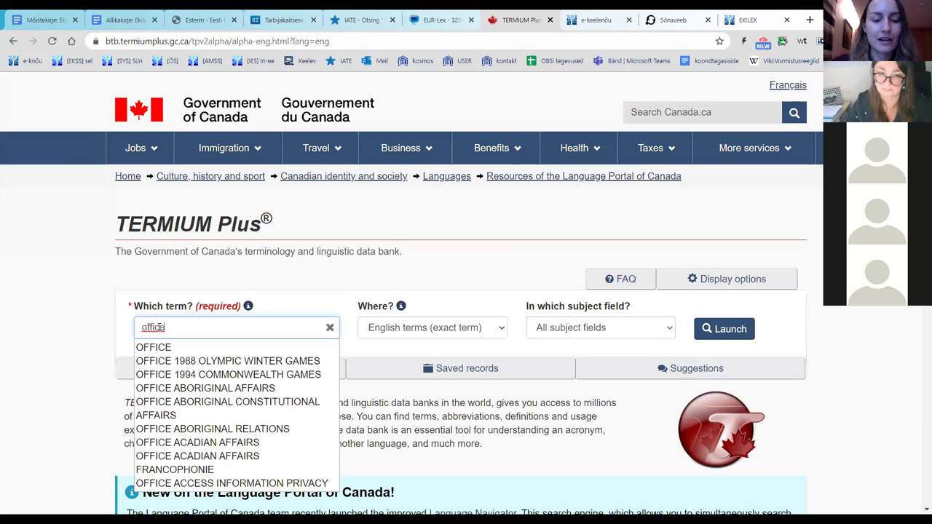
key(Return)
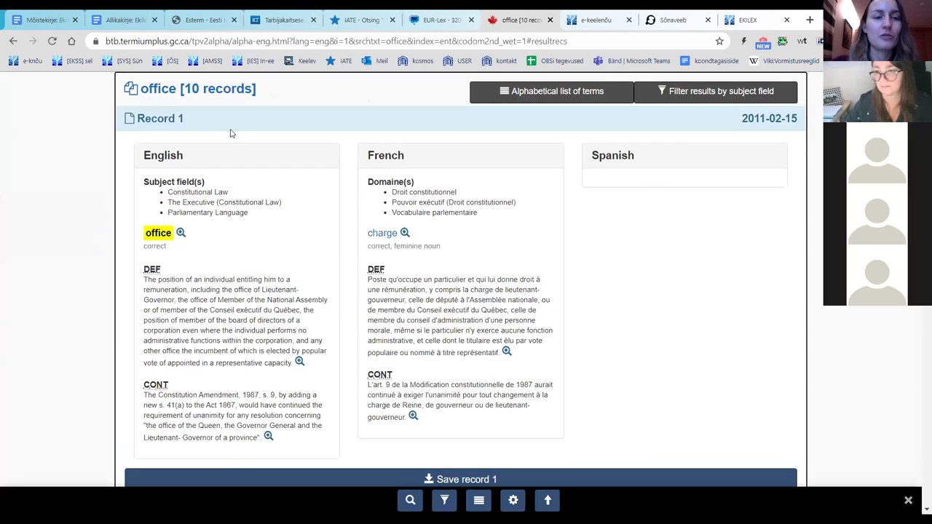
drag(187, 148, 249, 150)
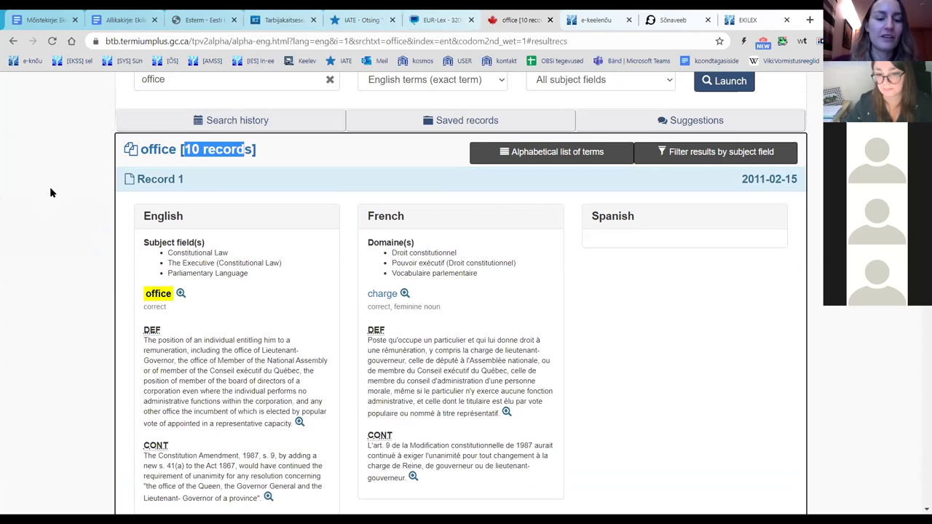
click(50, 187)
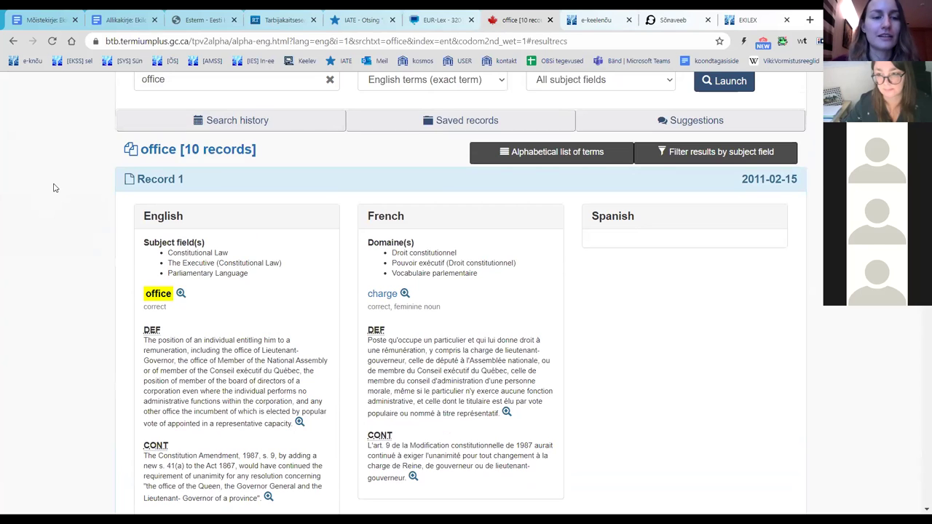
scroll(139, 165, down, 8)
scroll(139, 177, down, 5)
scroll(127, 201, up, 10)
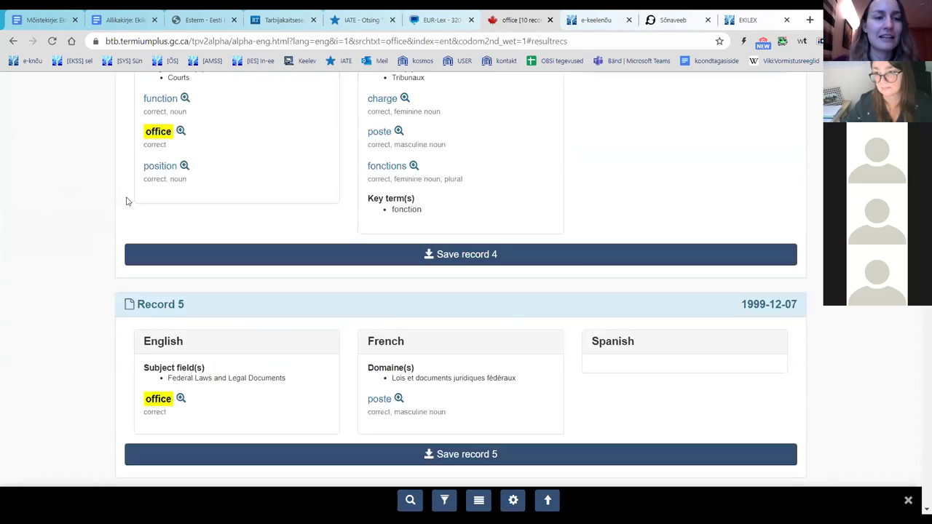
scroll(128, 209, up, 4)
scroll(128, 208, down, 1)
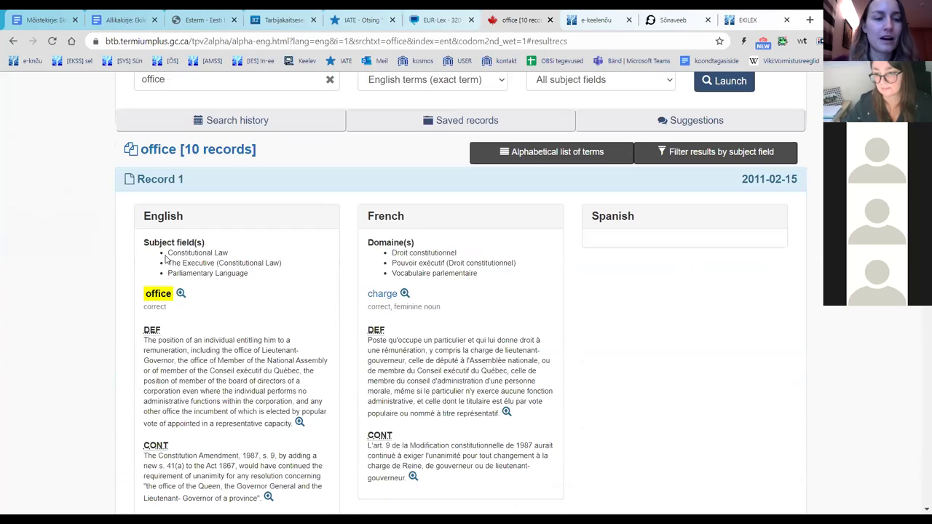
drag(140, 245, 252, 279)
click(83, 268)
scroll(84, 268, down, 3)
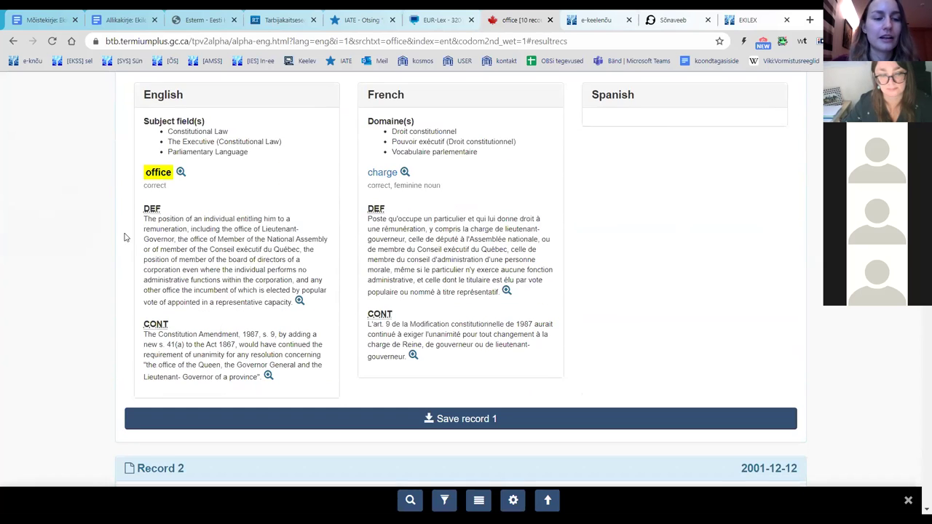
drag(144, 219, 247, 319)
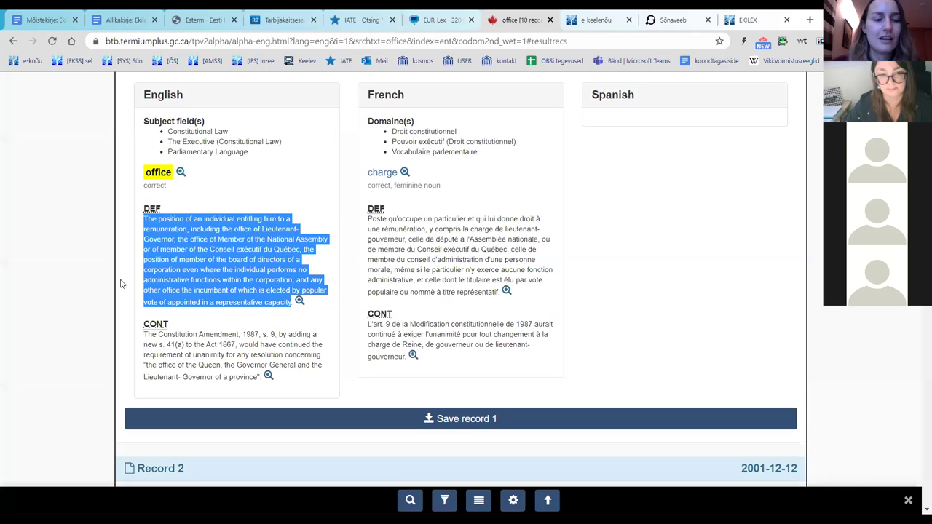
click(117, 284)
drag(143, 336, 322, 375)
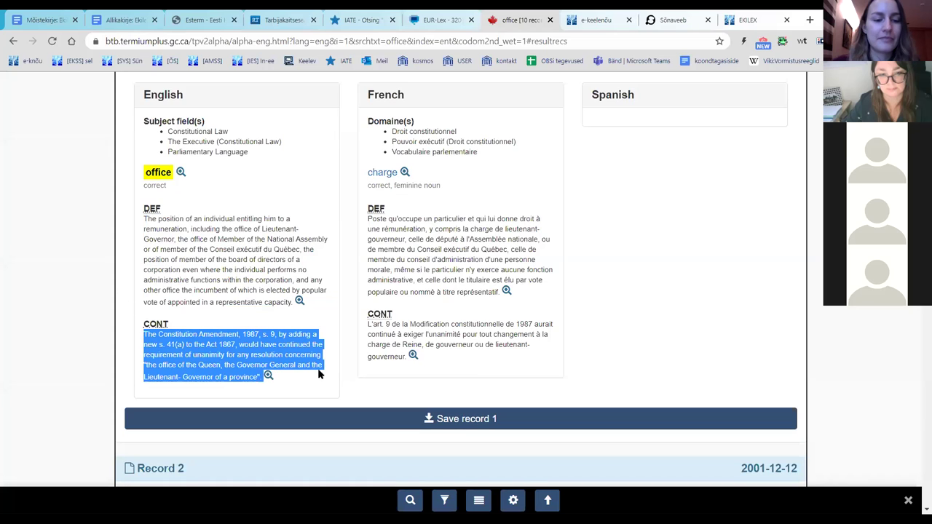
click(52, 288)
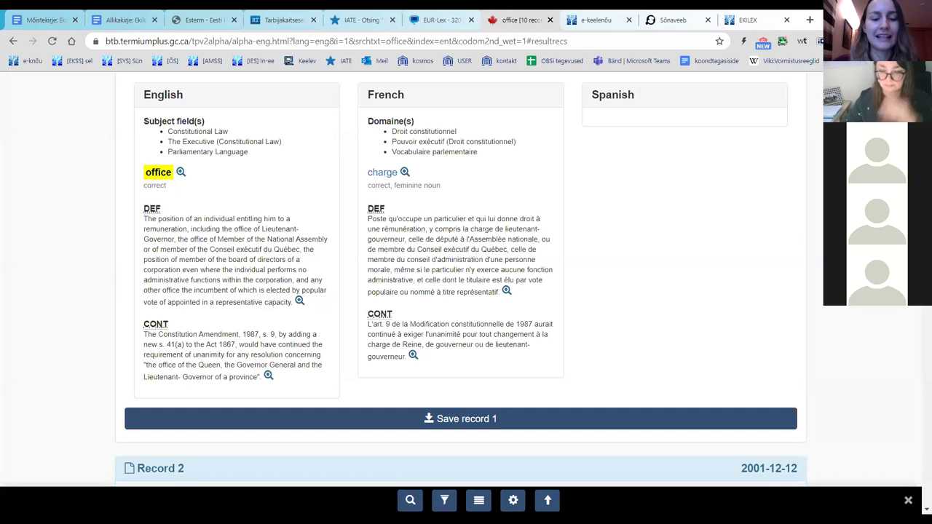
scroll(634, 145, up, 5)
scroll(633, 145, down, 2)
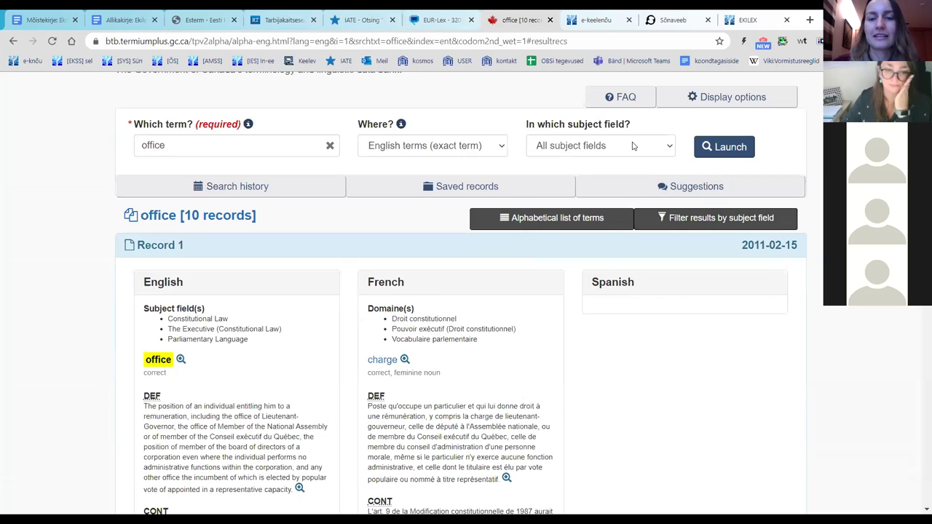
click(633, 146)
click(631, 142)
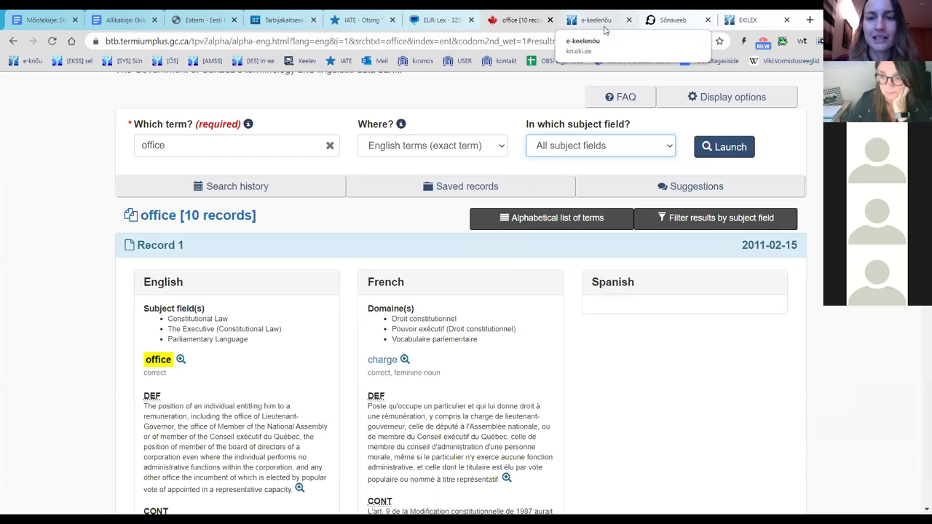
Step: Switch to the e-keelenõu homepage at kn.eki.ee
click(595, 19)
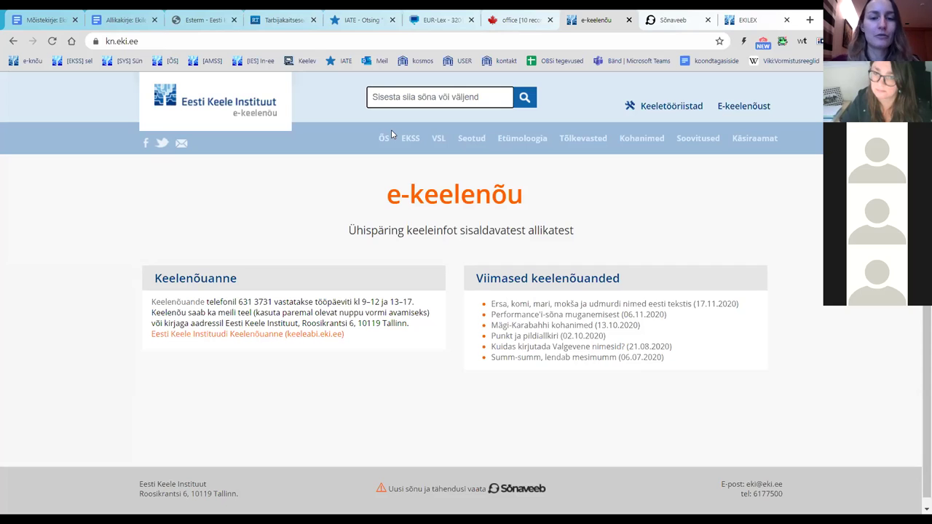
Step: Look up kardioloogia from the autocomplete and highlight its ÕS and explanatory-dictionary definitions
text(kardioloogi)
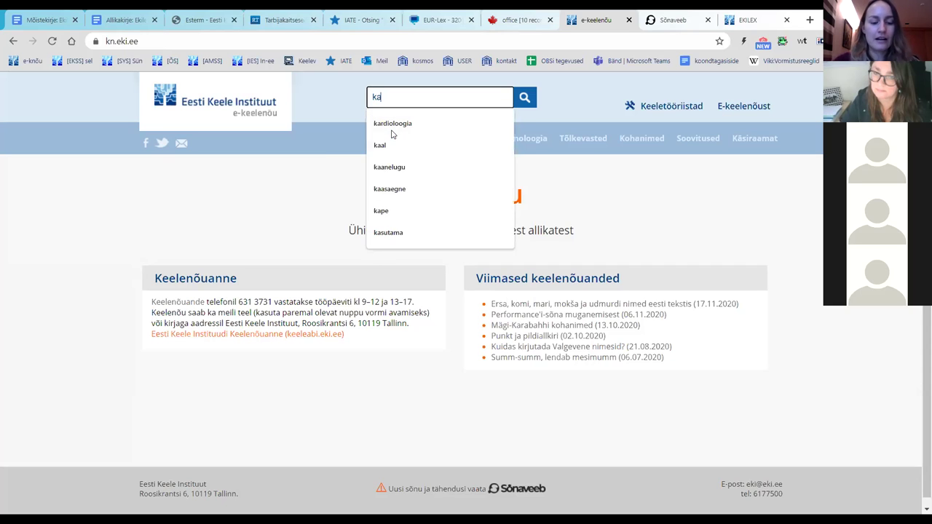
click(392, 125)
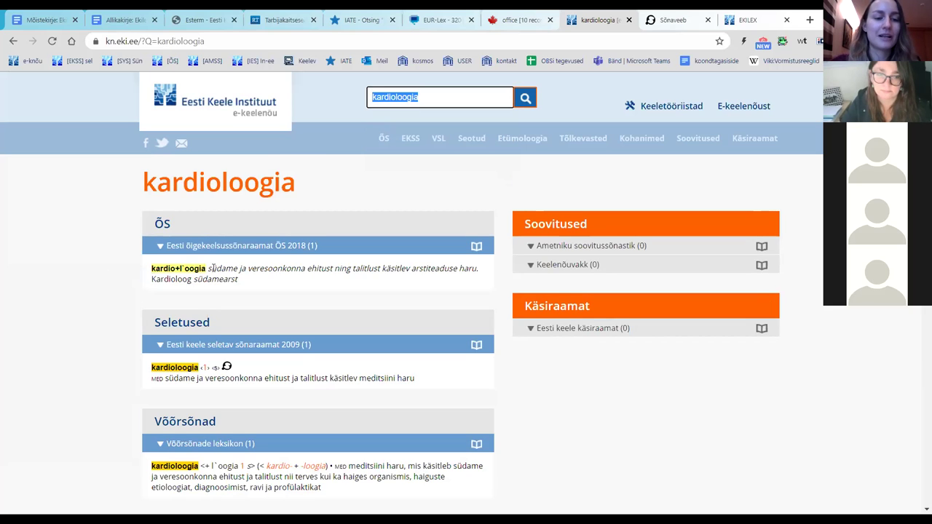
scroll(266, 268, down, 1)
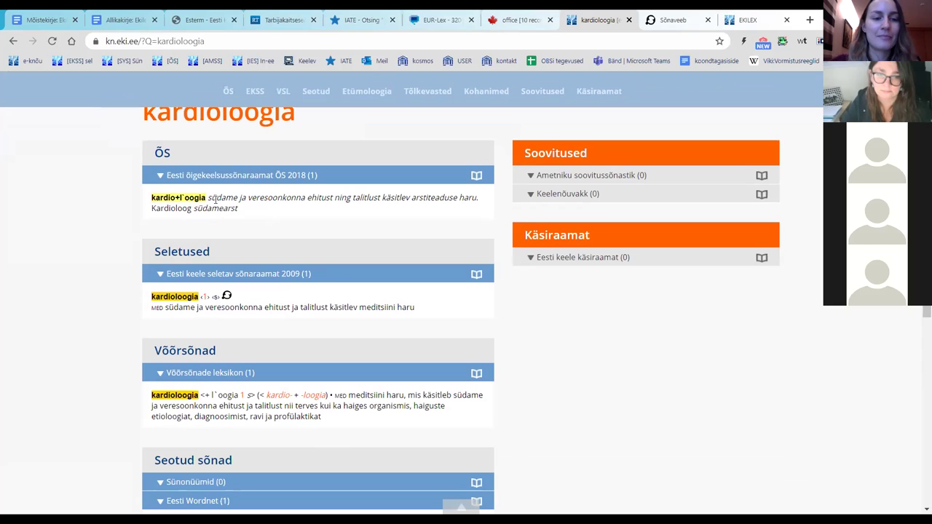
drag(243, 211, 211, 198)
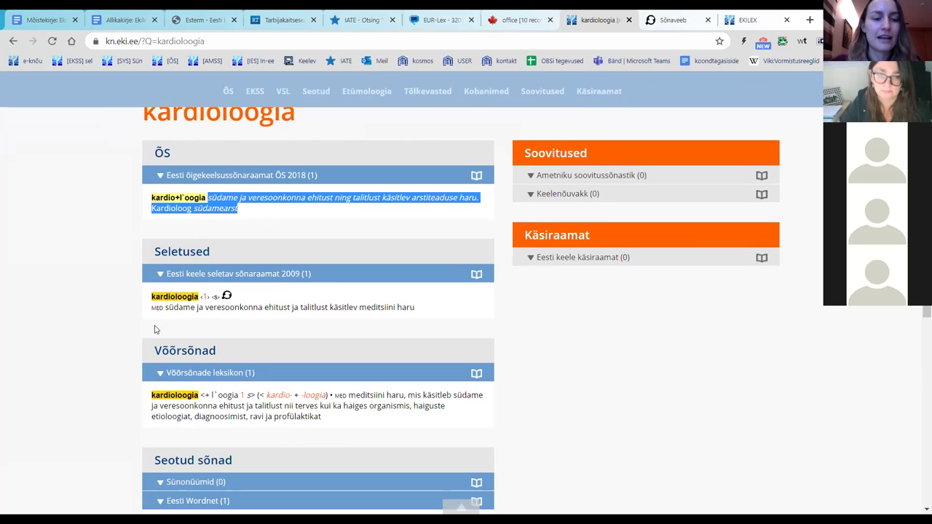
click(168, 307)
drag(166, 307, 410, 307)
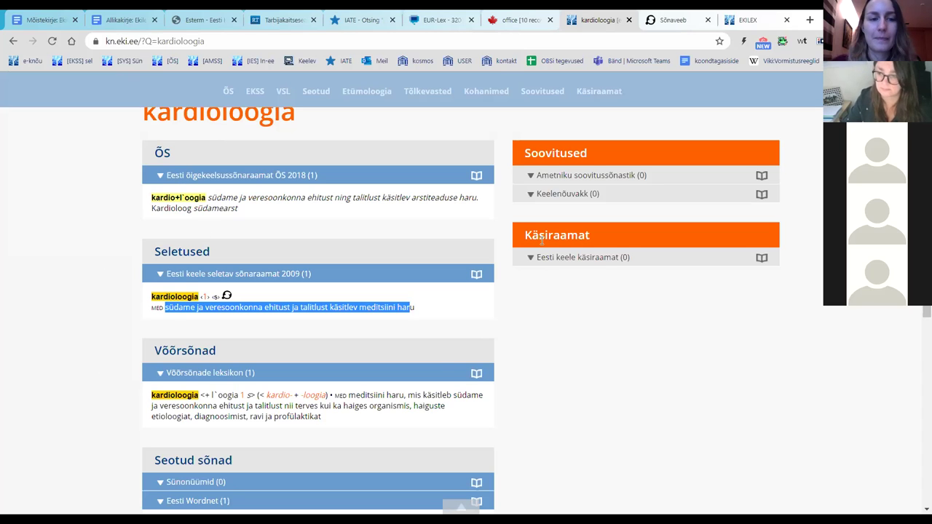
scroll(466, 219, up, 2)
Step: Replace the search with siseriiklik and review its entries, highlighting the Russian-influence remark
drag(428, 101, 360, 106)
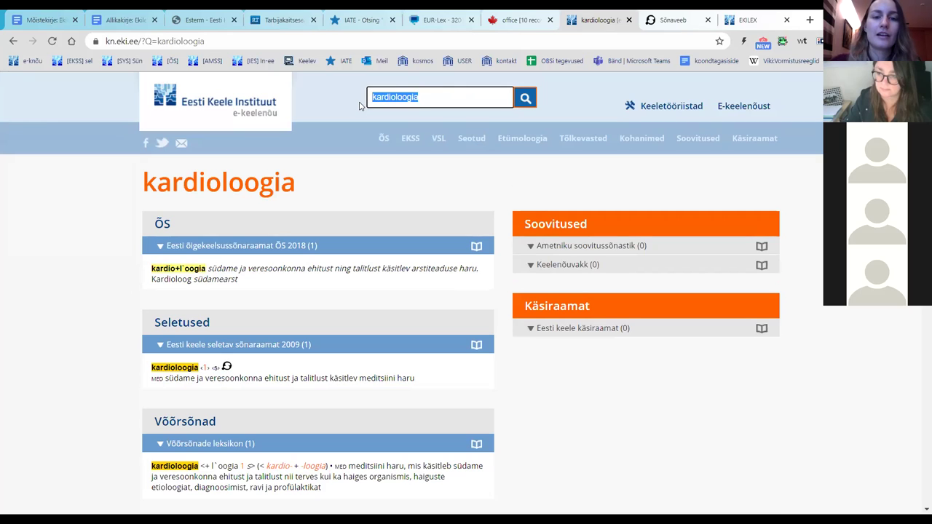
key(BackSpace)
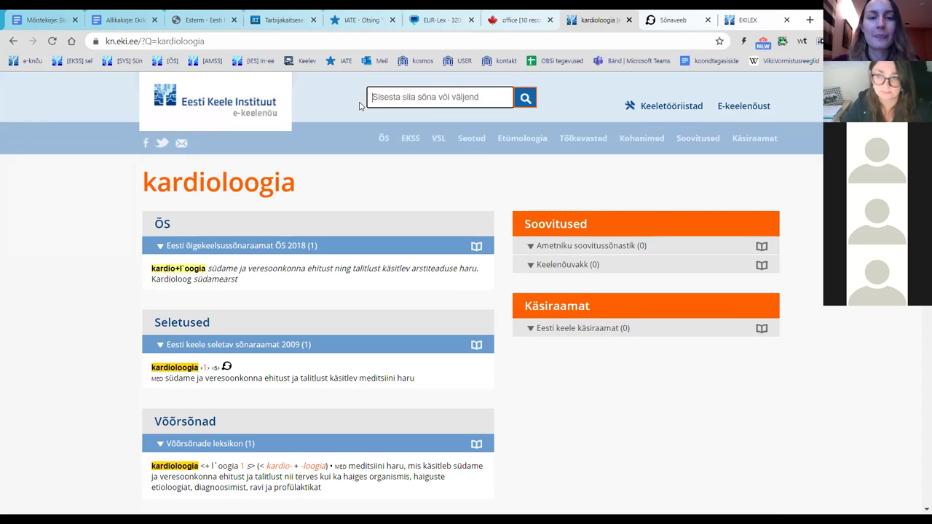
text(s)
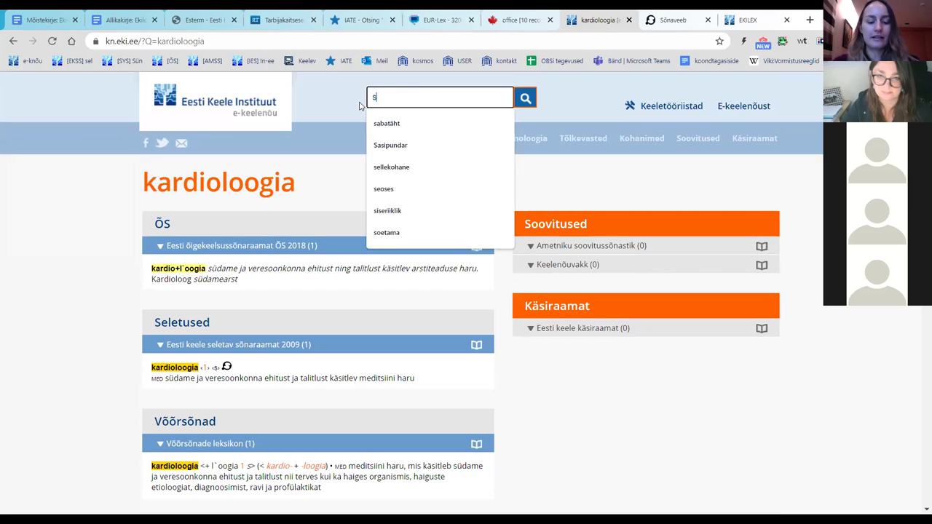
text(iseriiklik)
key(Return)
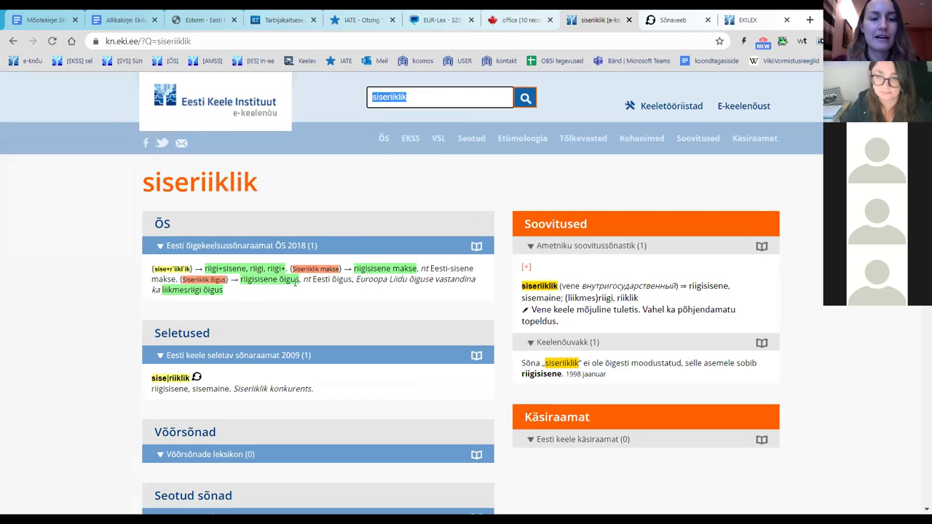
scroll(642, 265, down, 1)
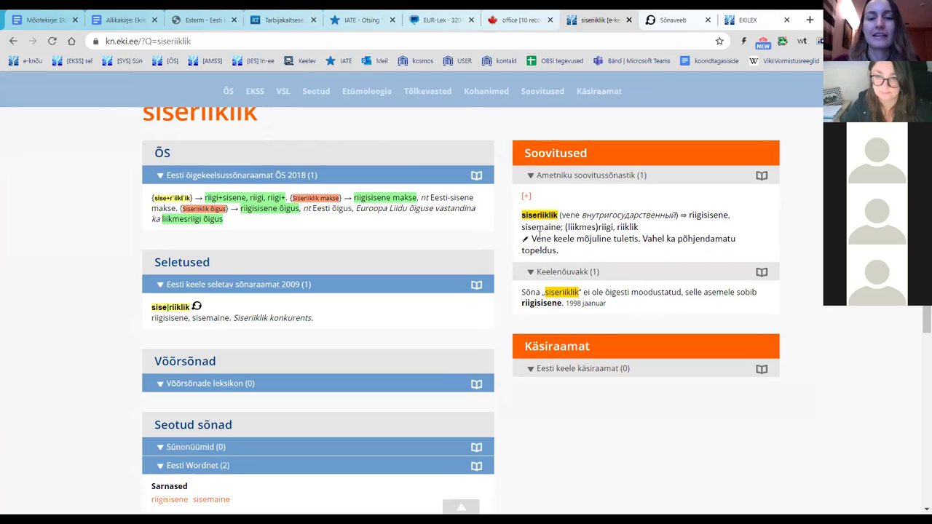
drag(530, 239, 639, 241)
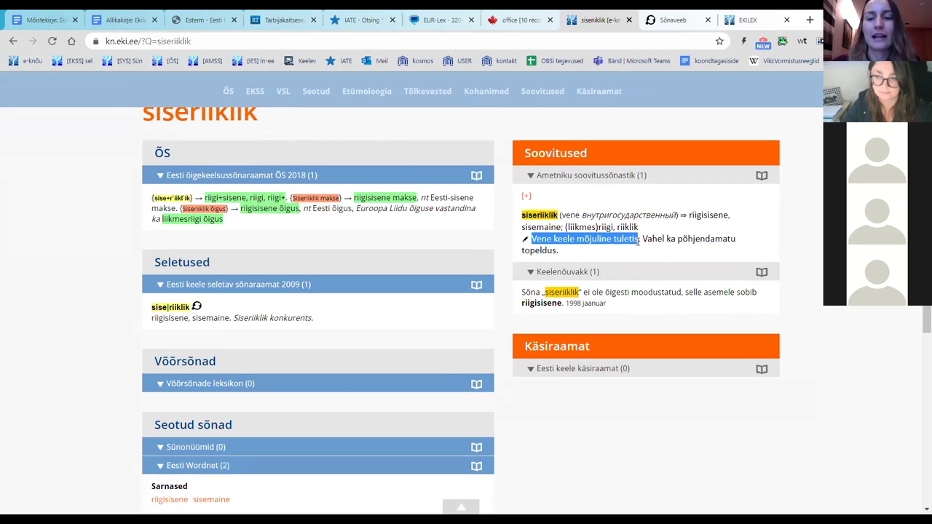
click(804, 225)
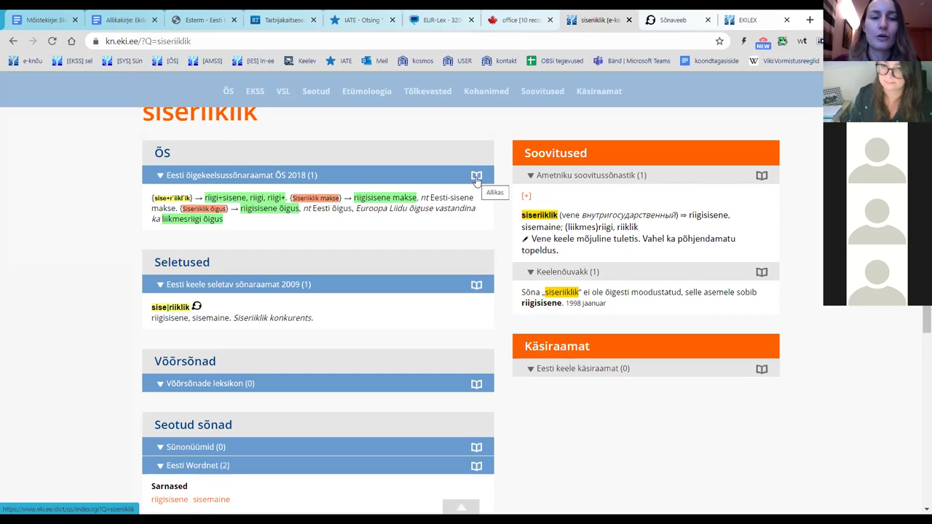
scroll(476, 179, up, 2)
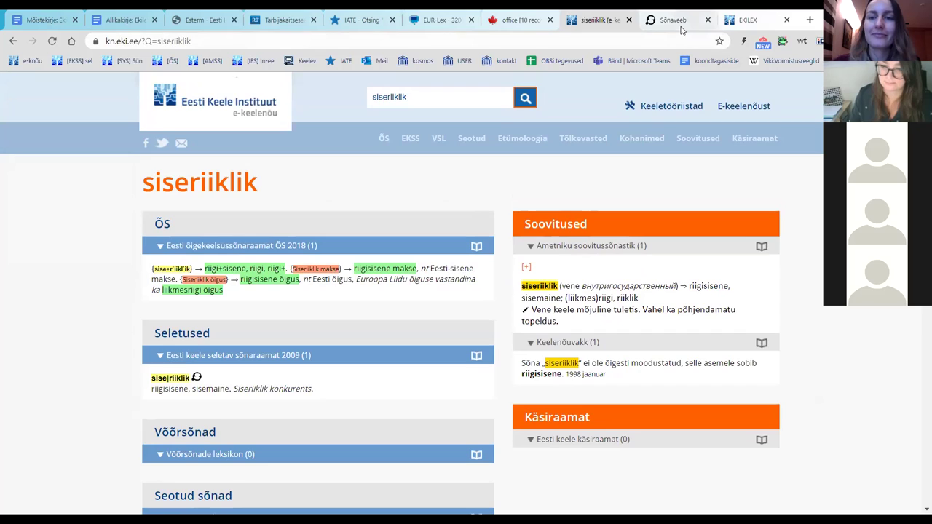
Step: Search Sõnaveeb for absoluutlainemõõtur and view its Metroloogia entry under OSKUSSÕNASTIKES
click(652, 20)
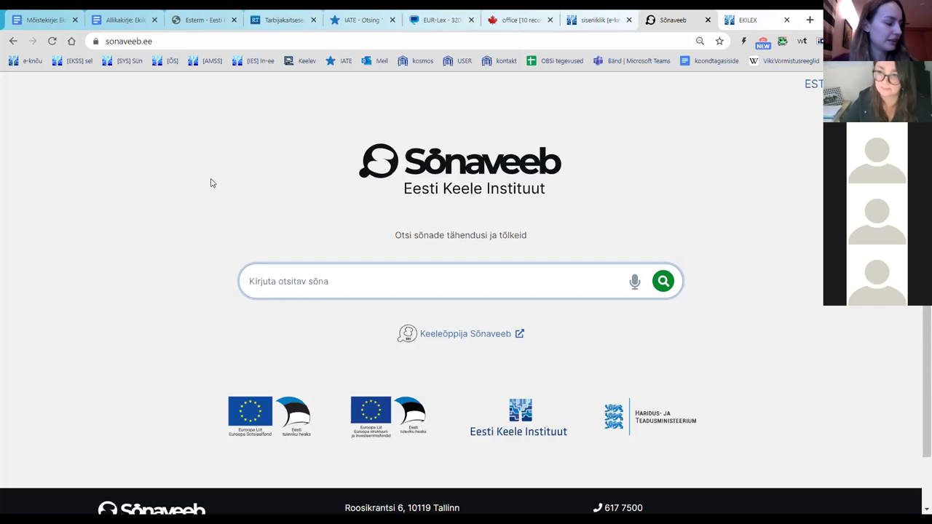
text(abso)
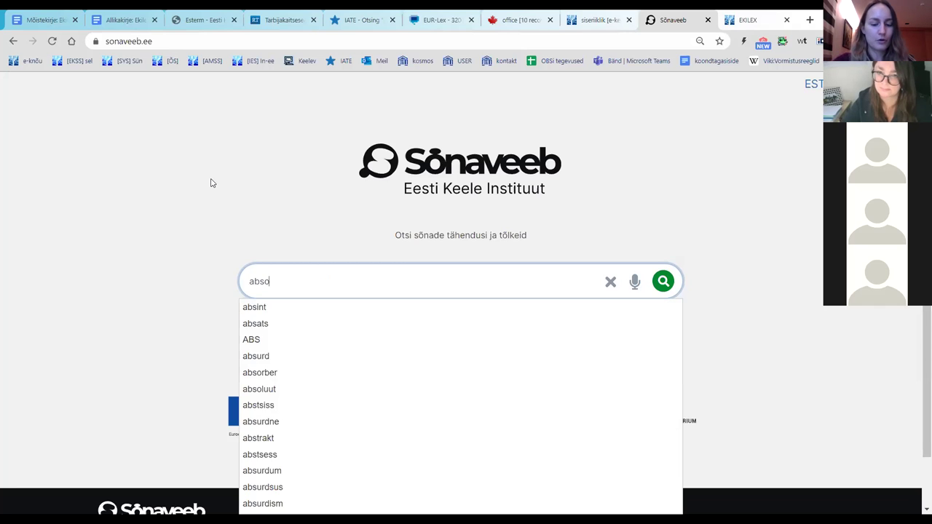
text(luutlainemõõtur)
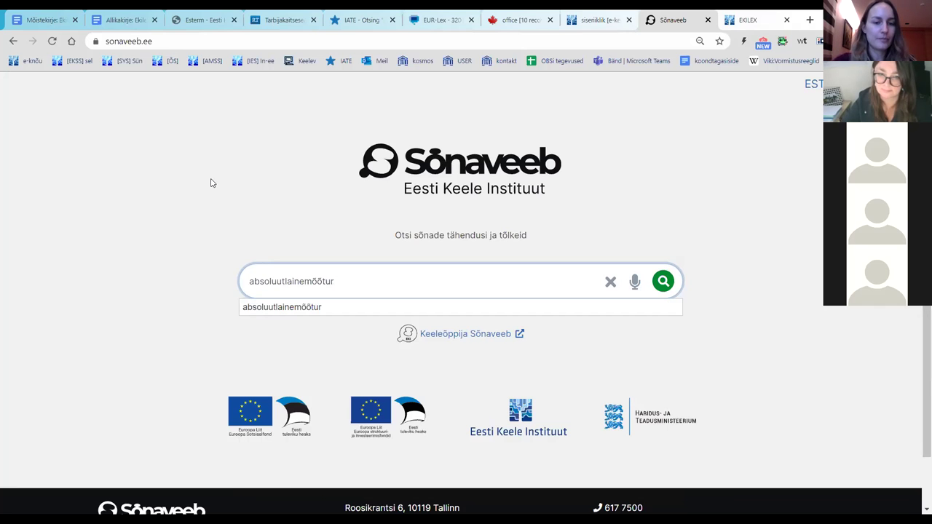
key(Return)
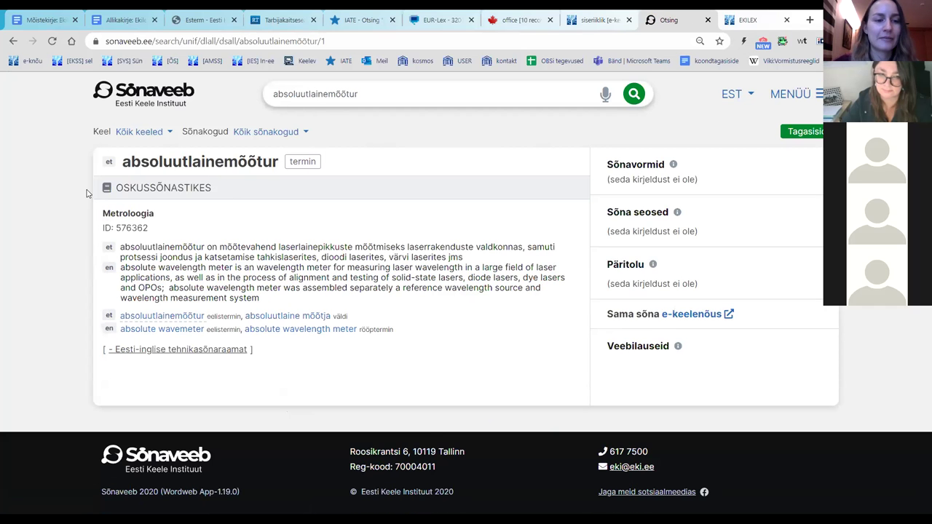
drag(89, 192, 116, 188)
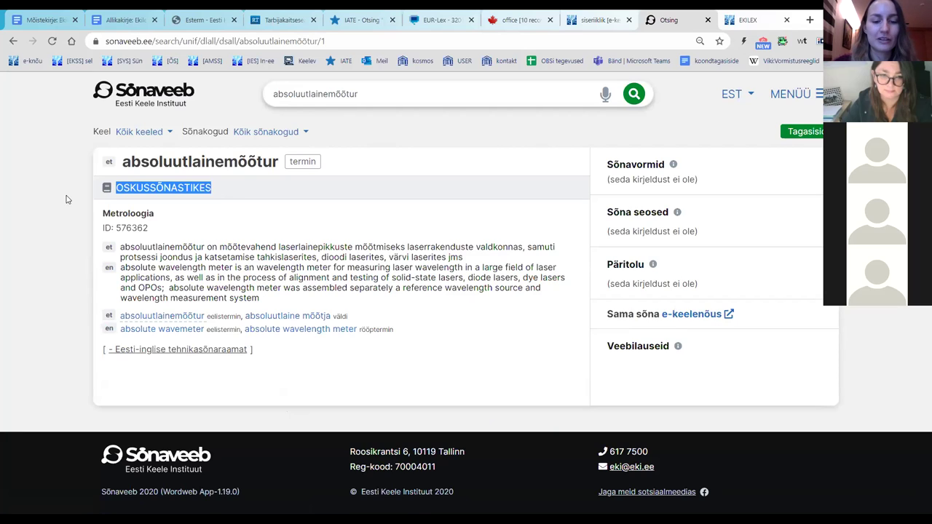
mouse_move(104, 212)
mouse_down()
mouse_move(156, 215)
mouse_move(102, 213)
mouse_up()
click(164, 216)
click(100, 217)
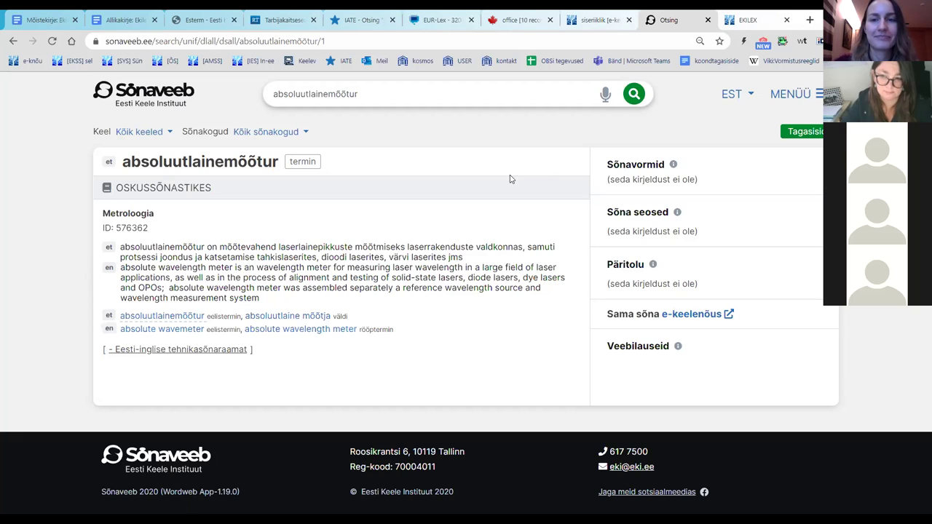
Step: Log in to Ekilex with saved credentials, keeping Katsebaas (Muutja) as the role
click(752, 19)
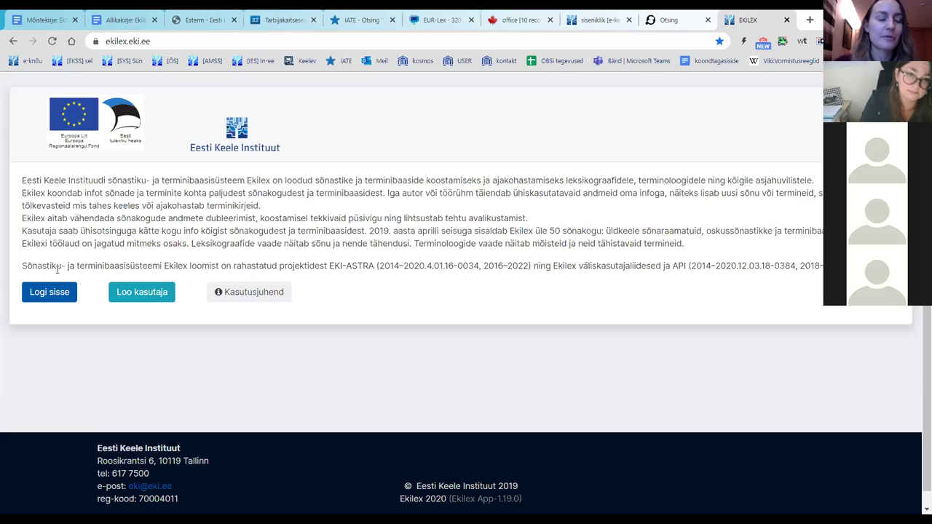
click(40, 297)
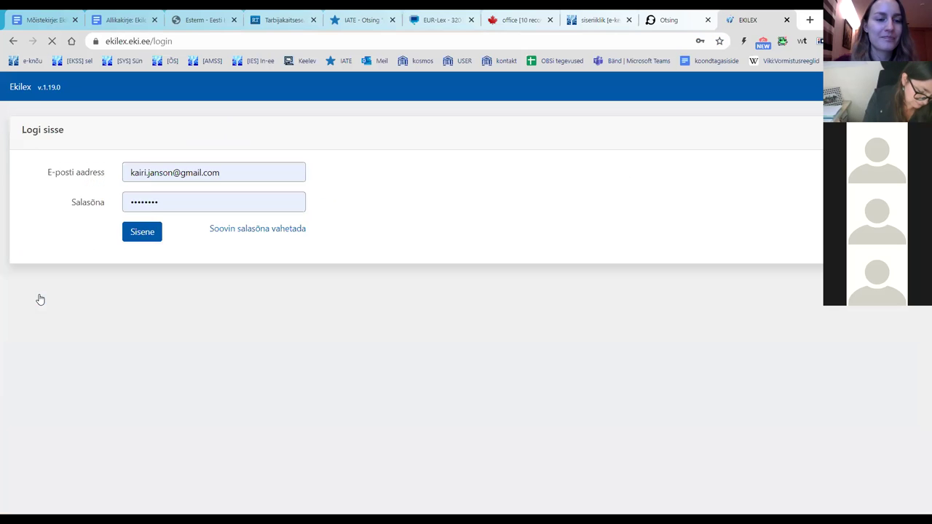
click(161, 234)
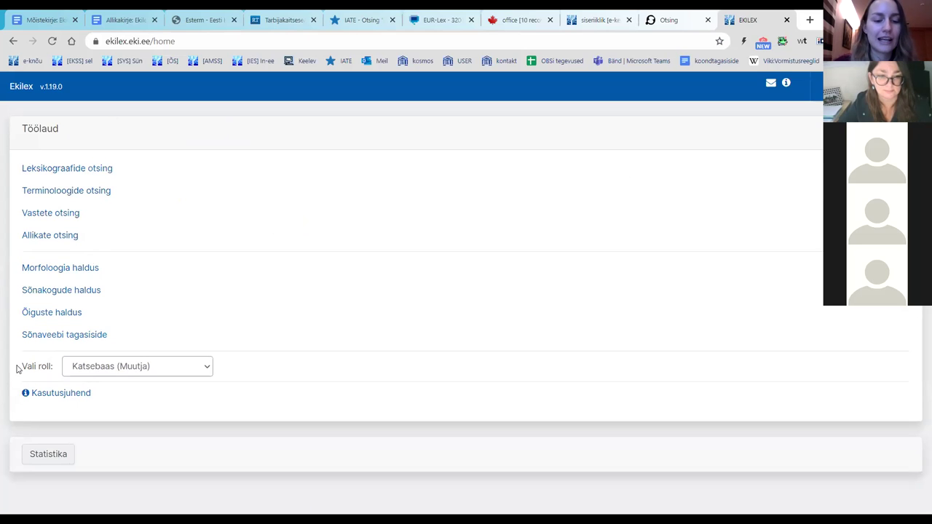
click(102, 371)
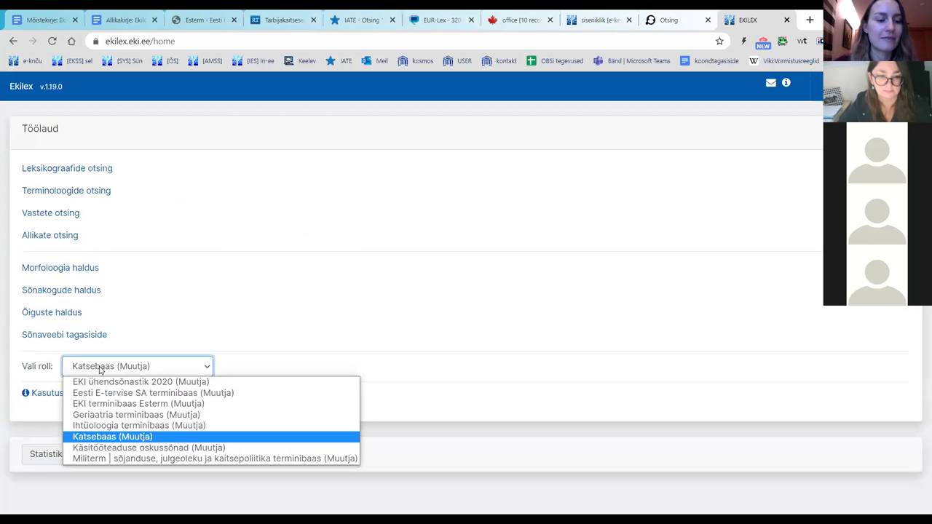
click(99, 370)
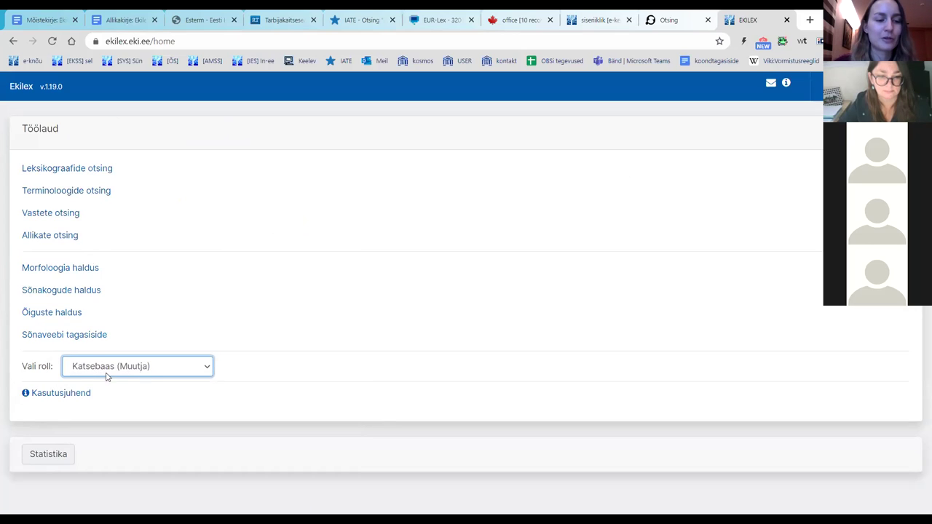
click(89, 372)
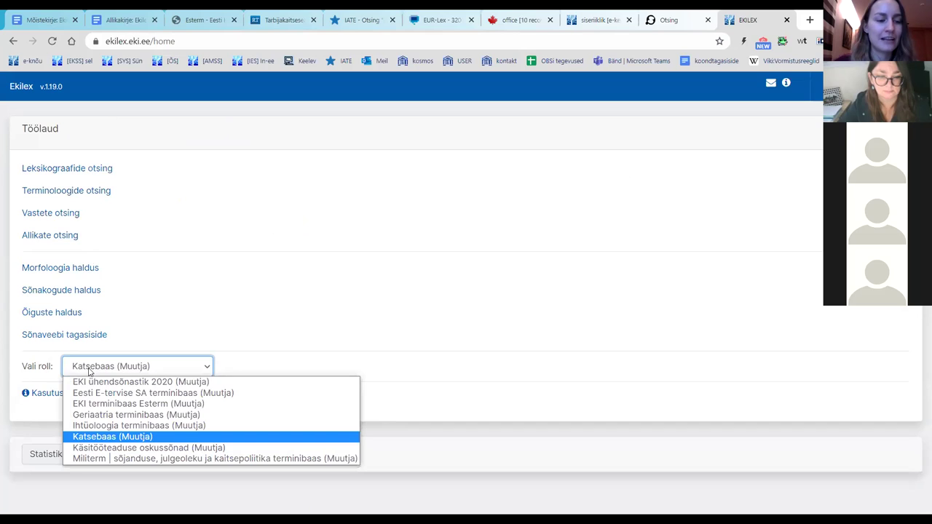
click(89, 371)
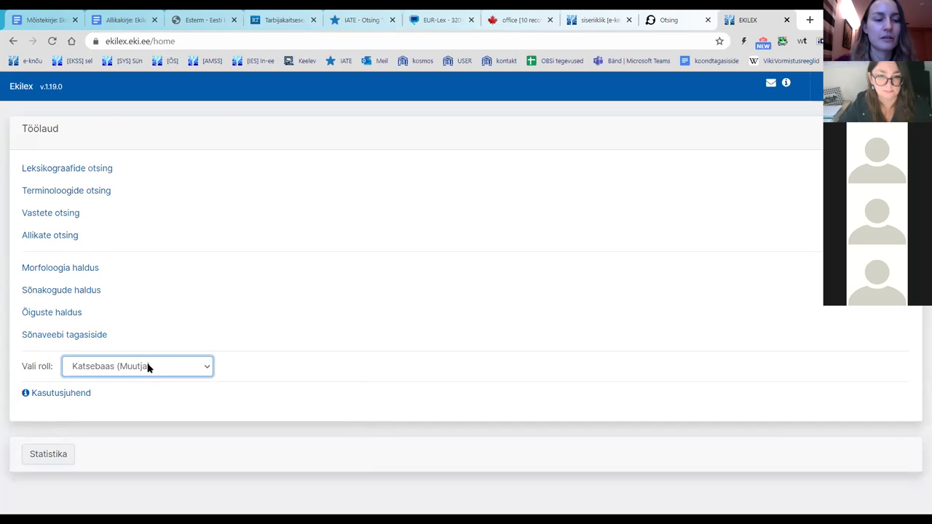
click(195, 312)
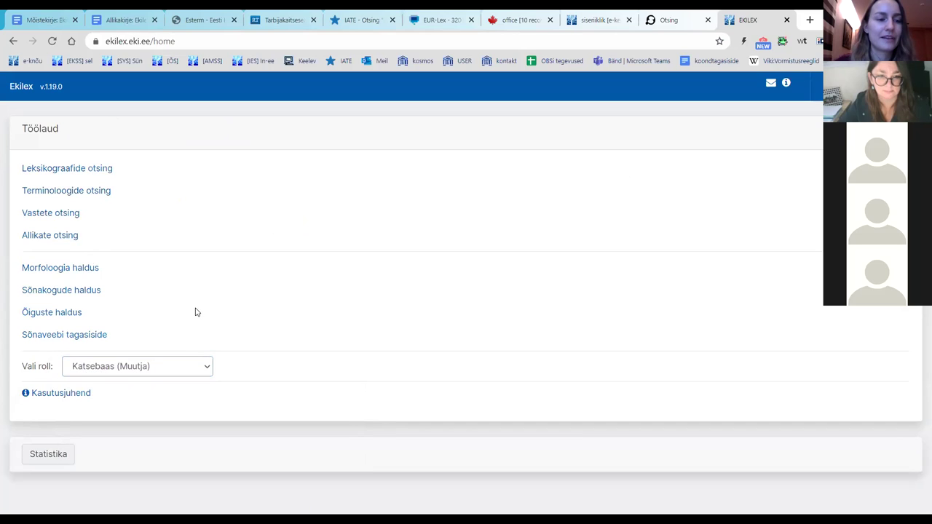
Step: Open Terminoloogide otsing, confirm Katsebaas is the selected term base, and cancel the selection dialog
click(92, 191)
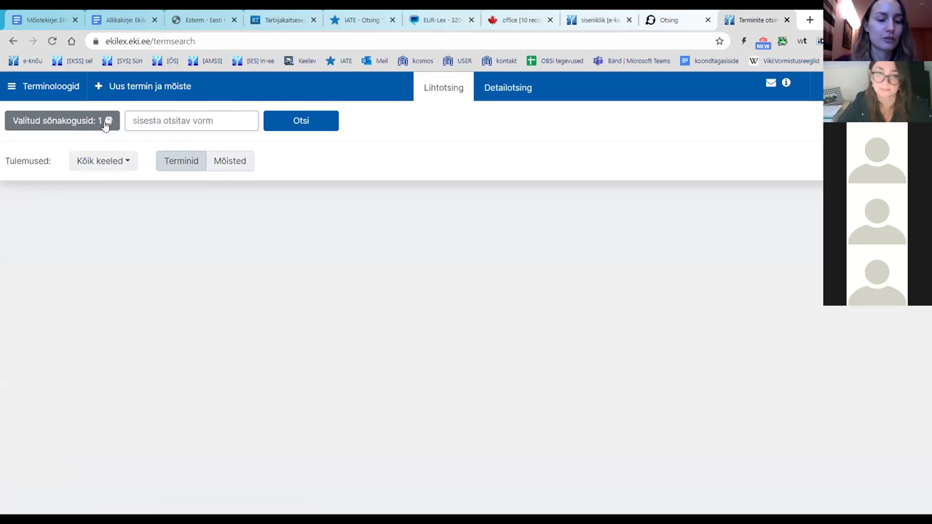
click(106, 124)
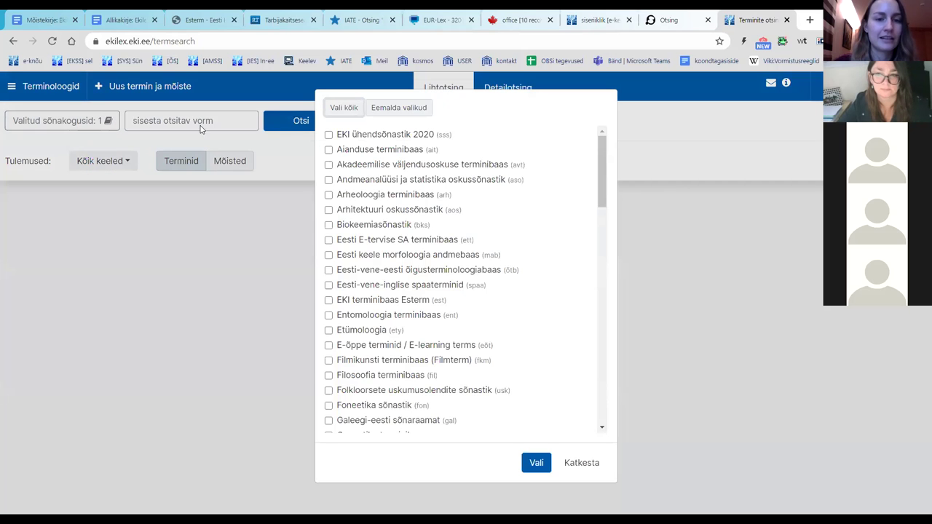
scroll(422, 153, down, 3)
scroll(423, 154, down, 3)
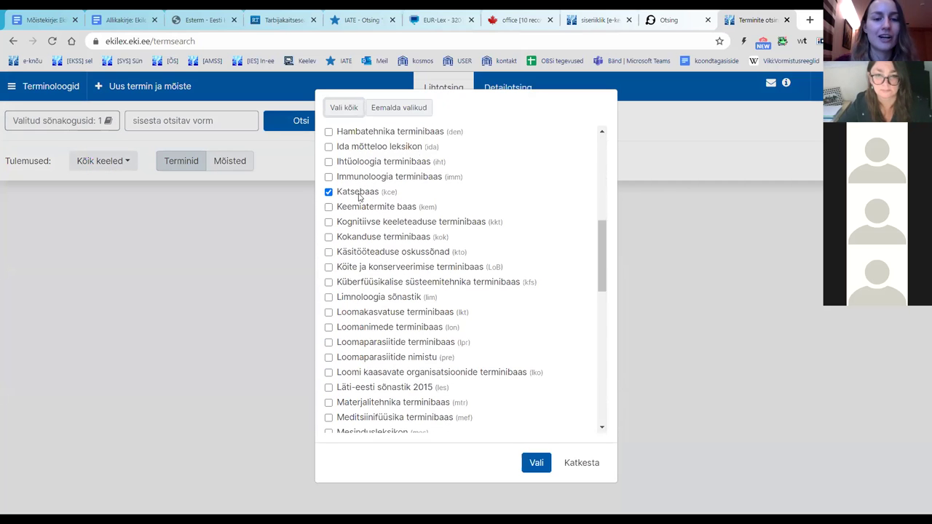
drag(399, 194, 338, 194)
scroll(433, 196, down, 4)
scroll(433, 196, down, 4)
scroll(451, 208, up, 11)
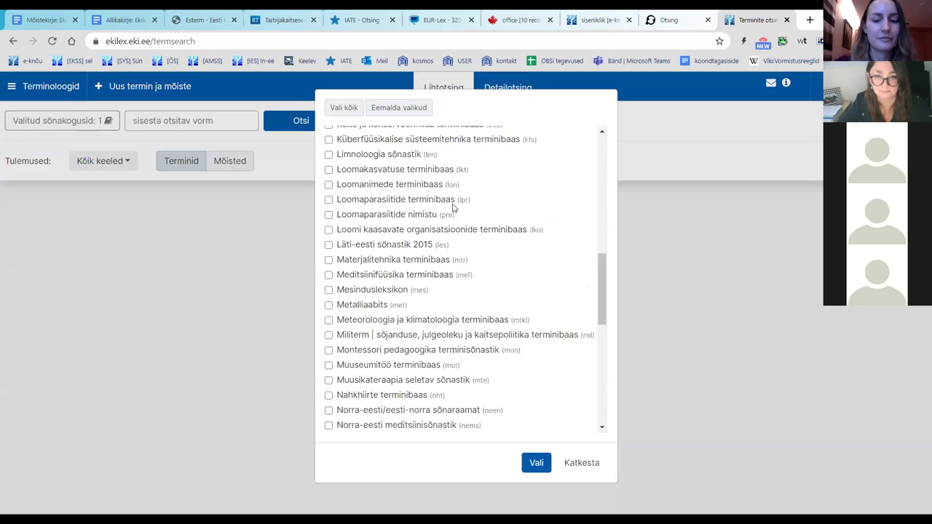
click(580, 463)
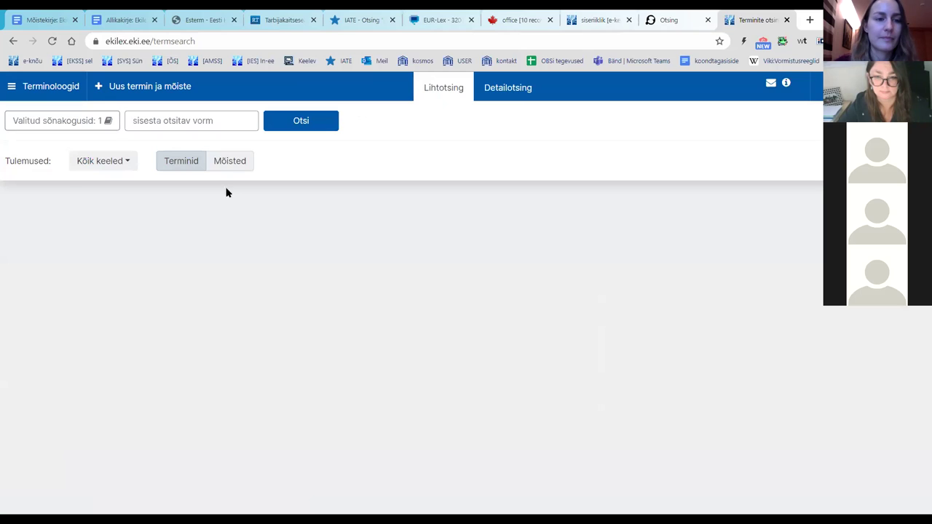
click(226, 119)
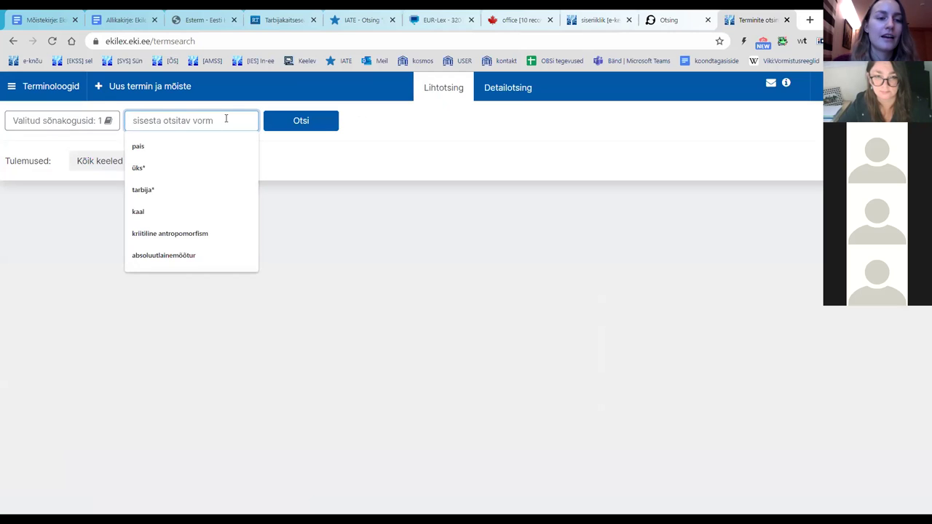
click(322, 199)
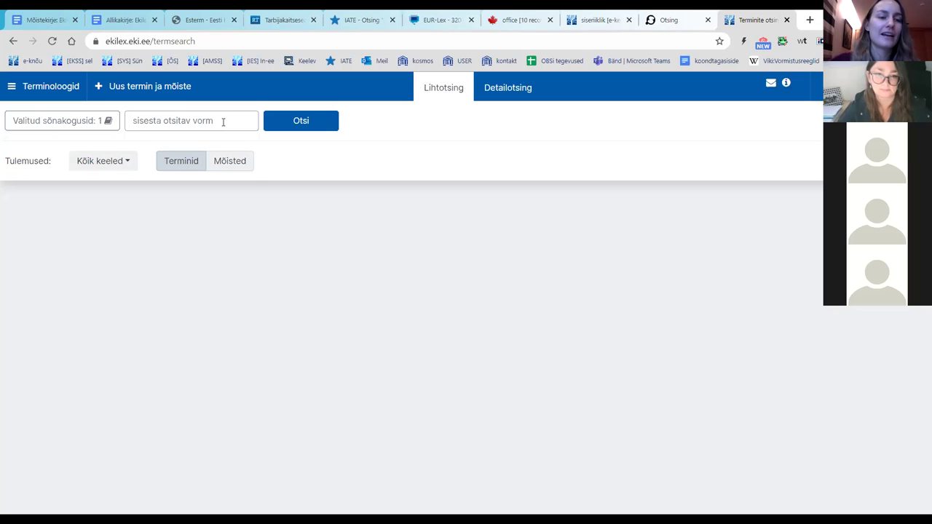
Step: Search for terms beginning with üks* using a wildcard
click(222, 122)
text(üks*)
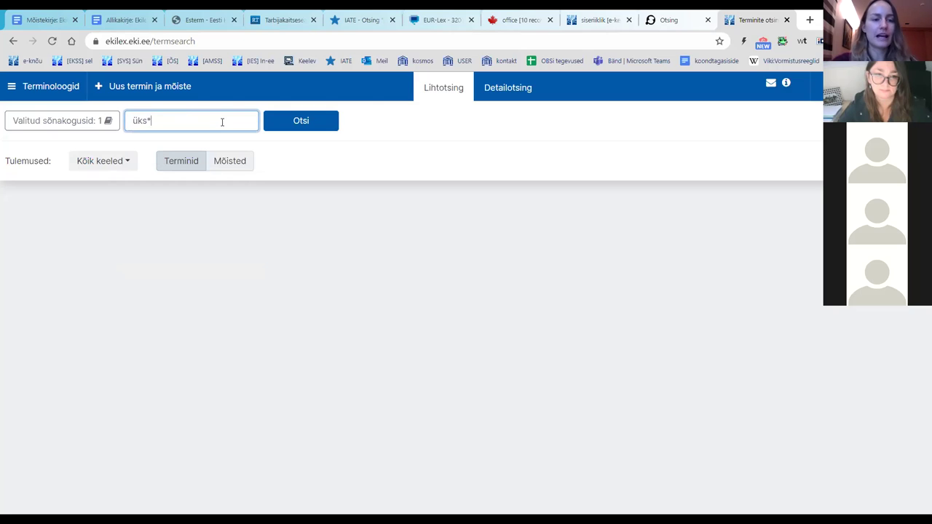
click(317, 129)
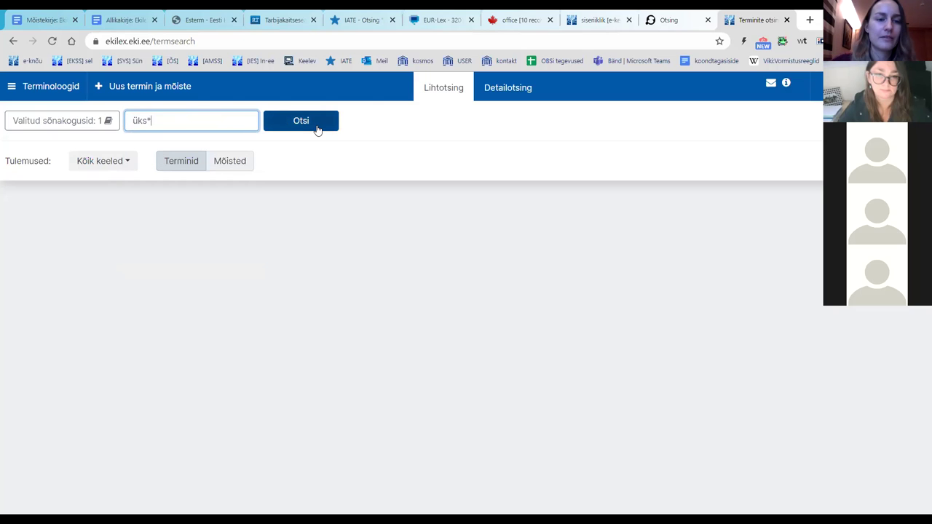
click(318, 128)
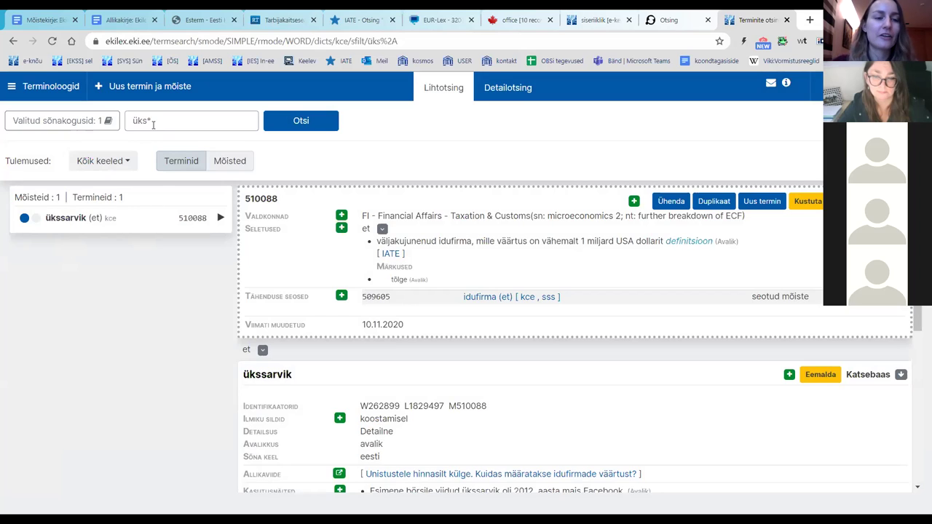
Step: Search *sarvik instead to find ükssarvik (concept 510088), then bring up Detailotsing
drag(152, 120, 132, 122)
key(BackSpace)
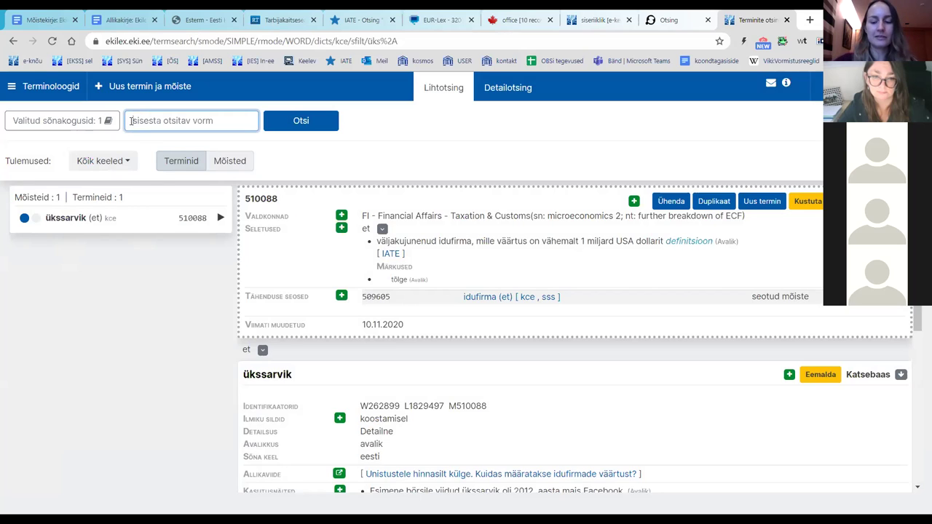
text(*sarvik)
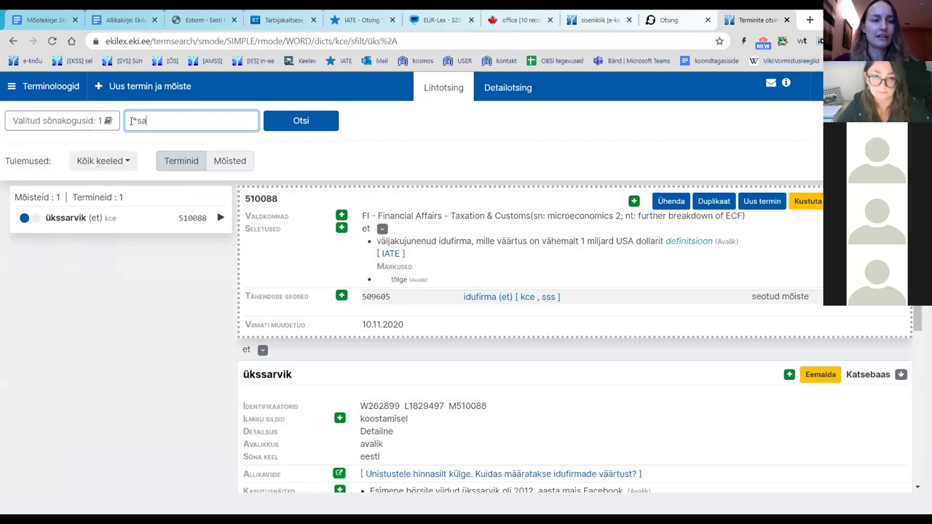
click(312, 123)
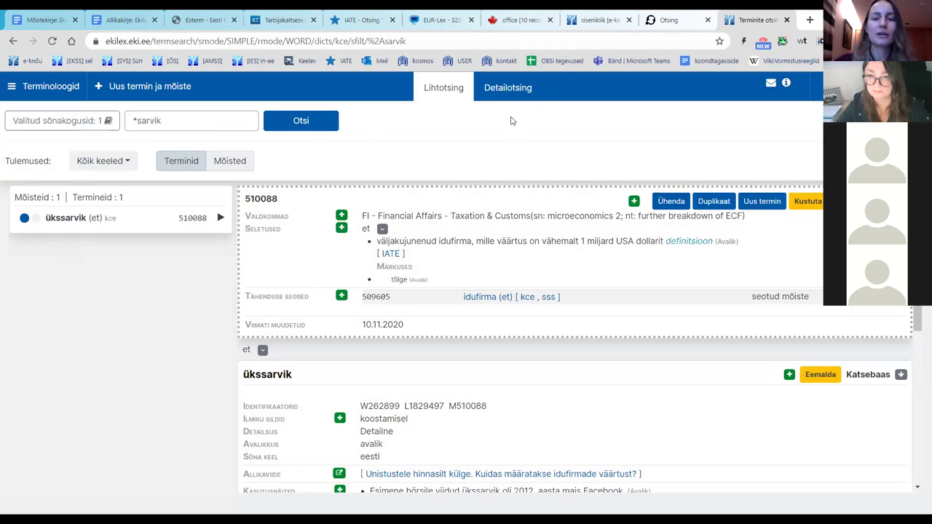
click(510, 93)
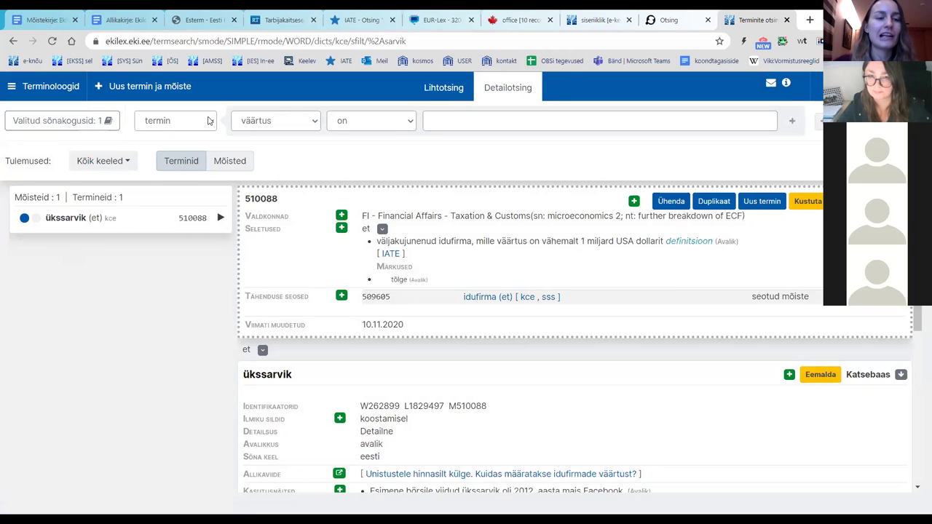
Step: Inspect the detailed search's field and condition lists, leaving termin selected
click(209, 120)
click(209, 120)
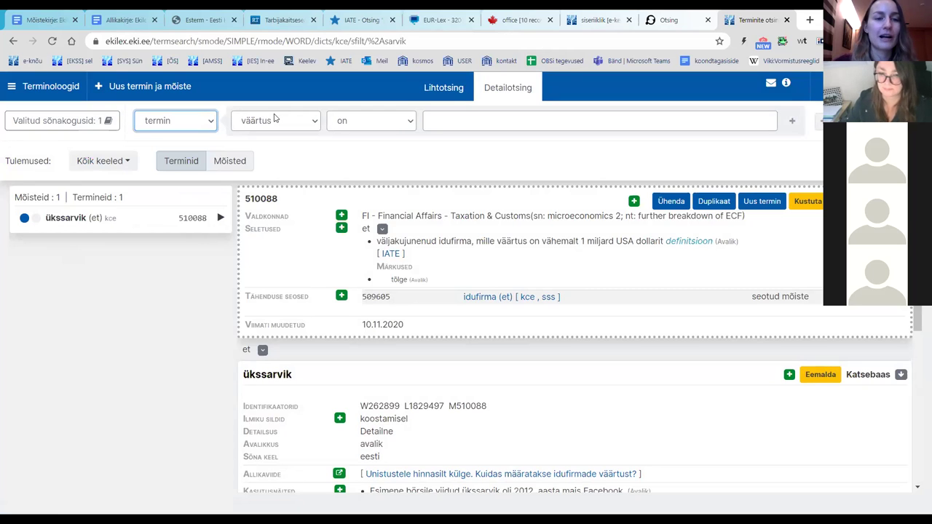
click(281, 121)
click(281, 120)
click(205, 128)
click(204, 128)
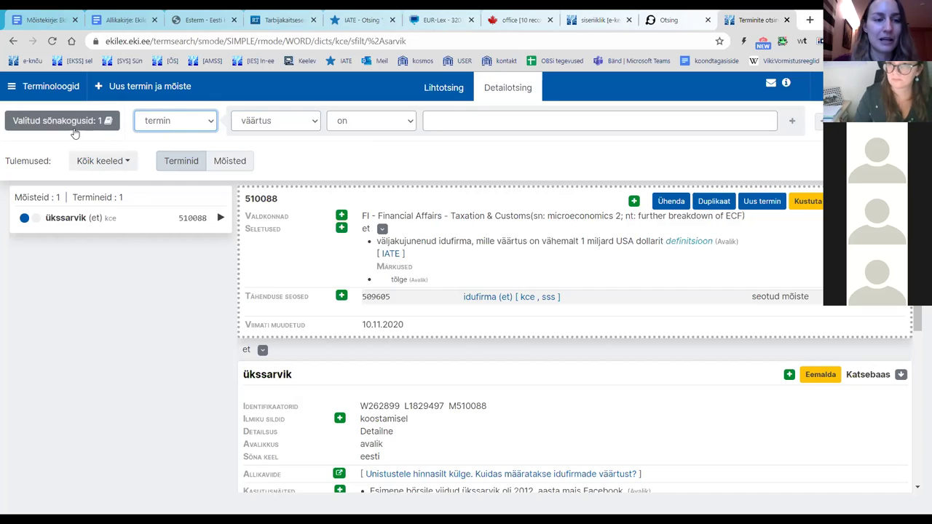
Step: Search concepts whose modification time is earlier than 18.11.2020, giving 107 concepts
click(182, 126)
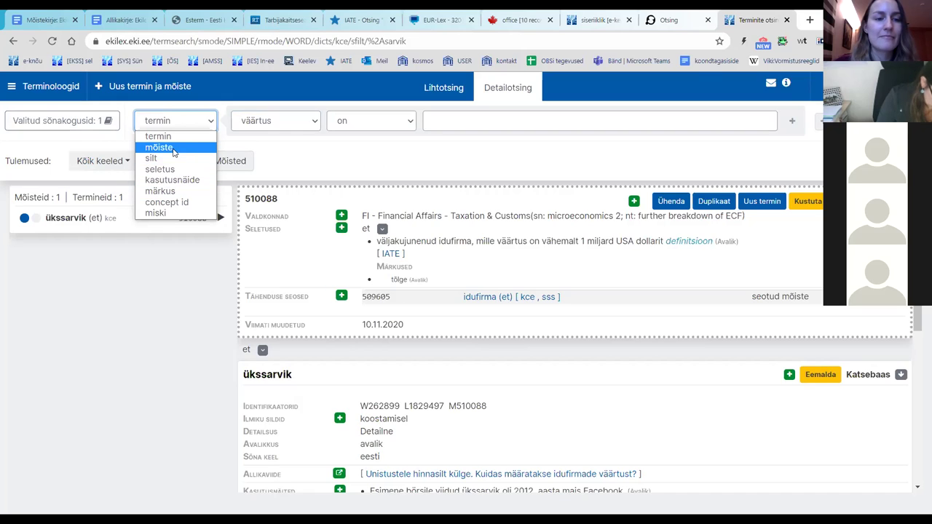
click(174, 148)
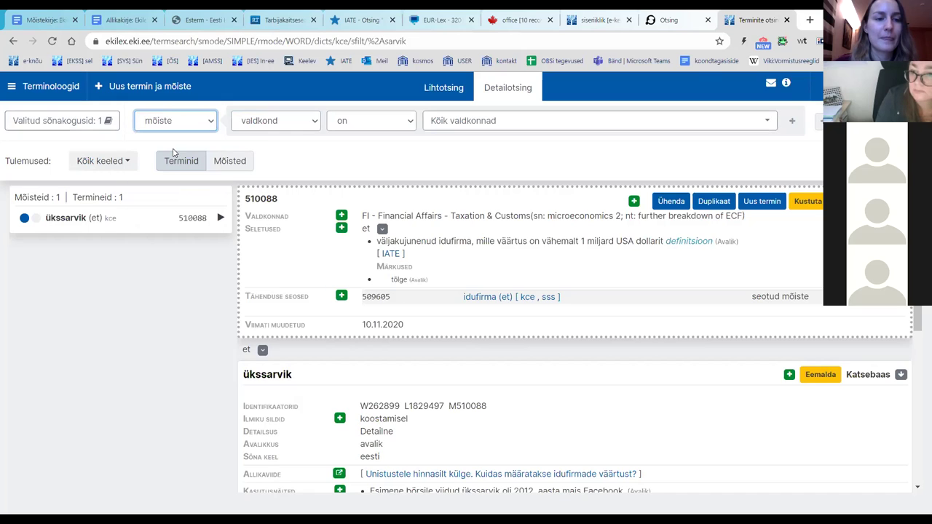
click(269, 122)
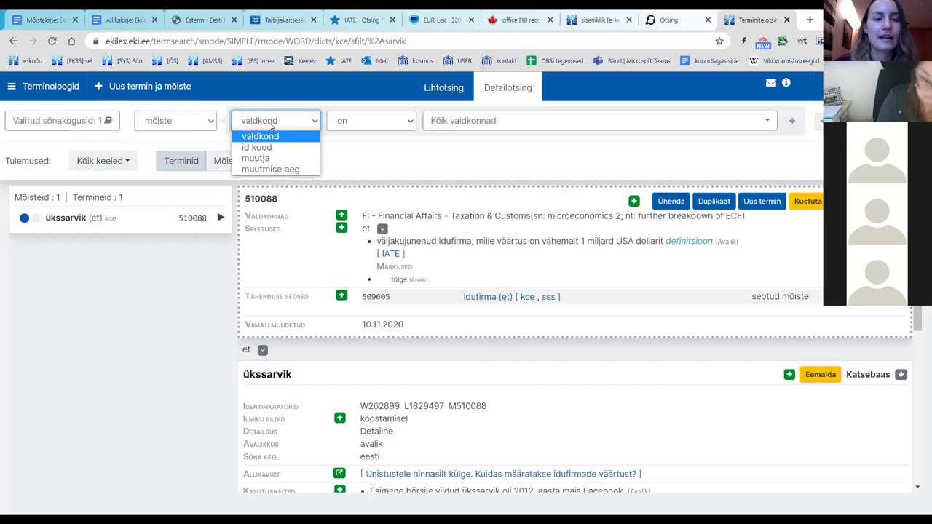
click(297, 171)
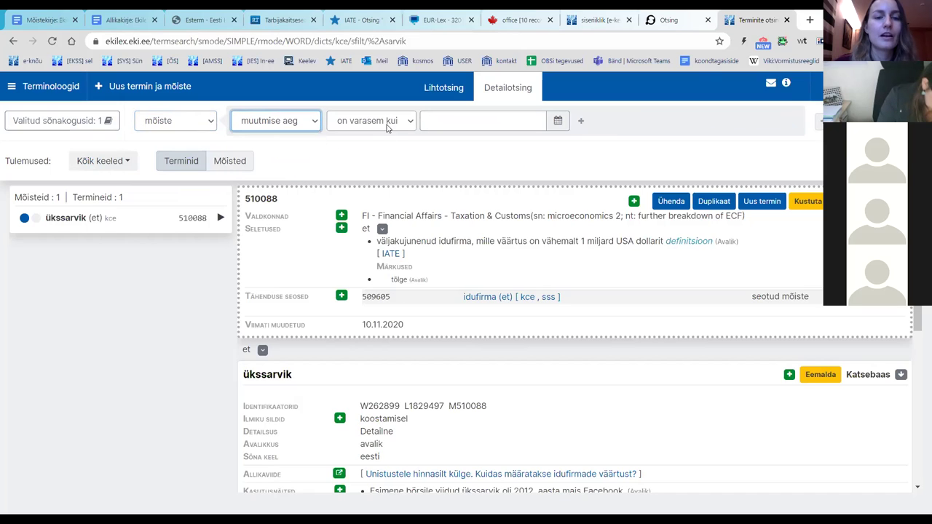
click(558, 120)
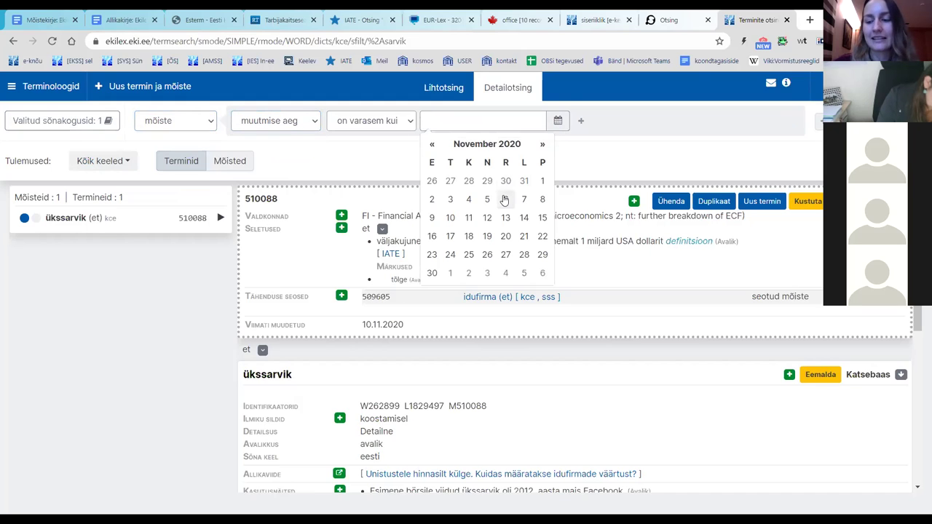
click(469, 236)
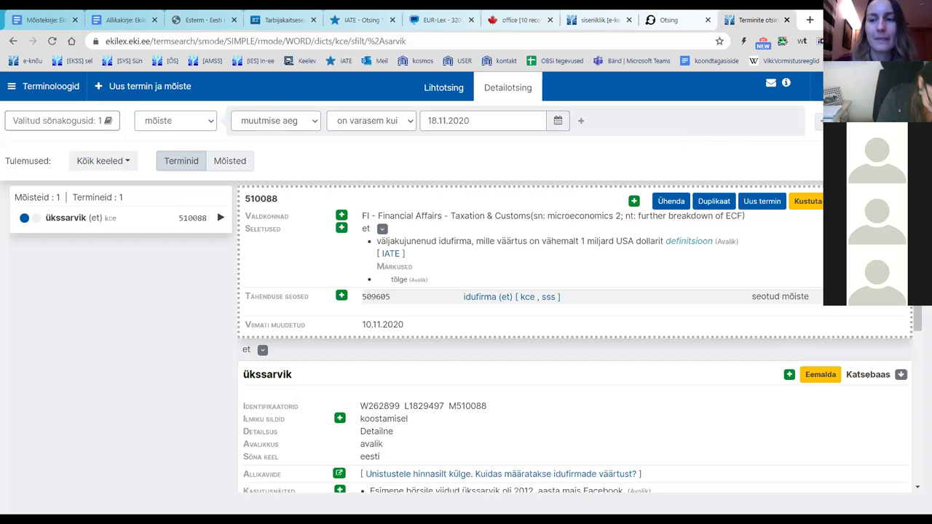
click(830, 120)
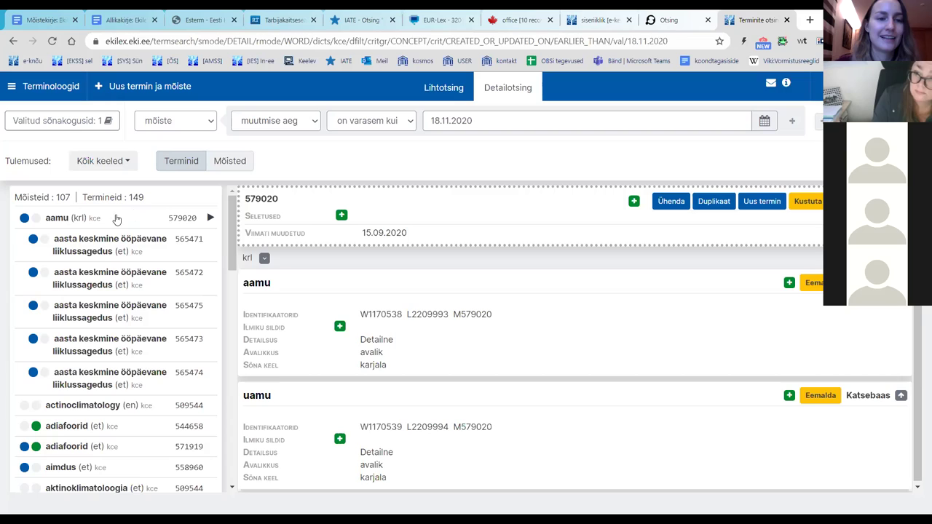
click(192, 122)
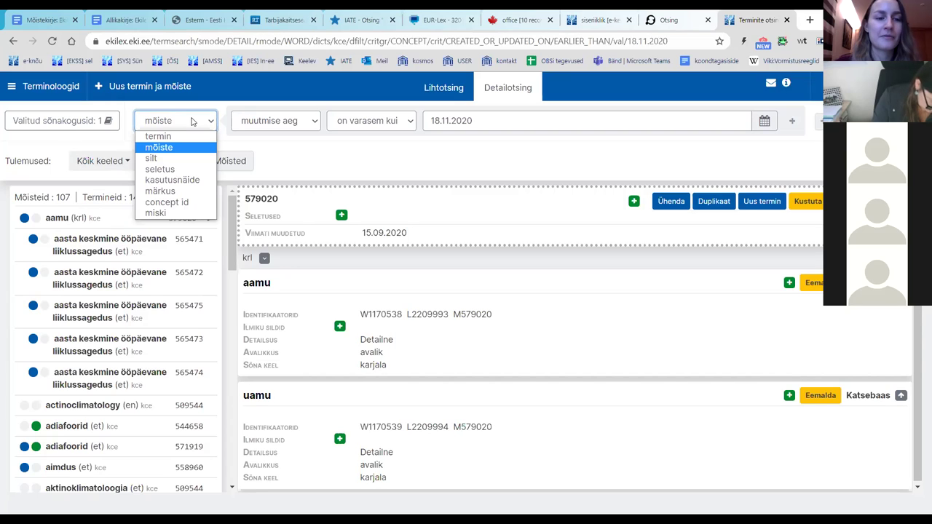
click(193, 121)
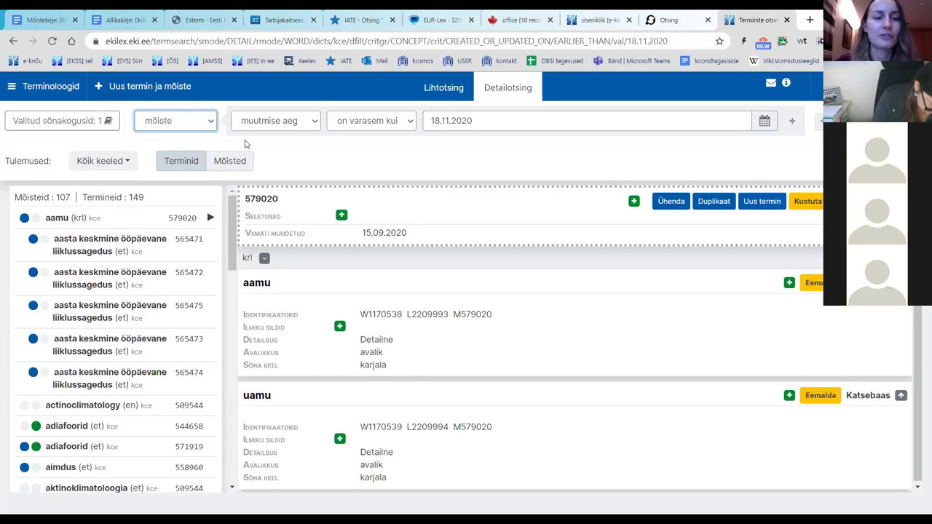
click(299, 158)
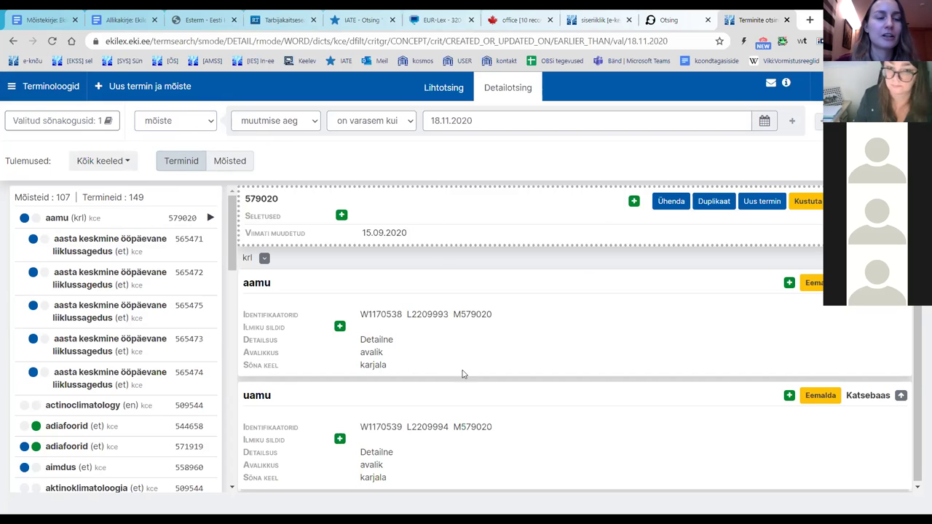
Step: Search Allikate otsing for tarbija*, returning the Tarbijakaitseseadus document source 16993
click(29, 88)
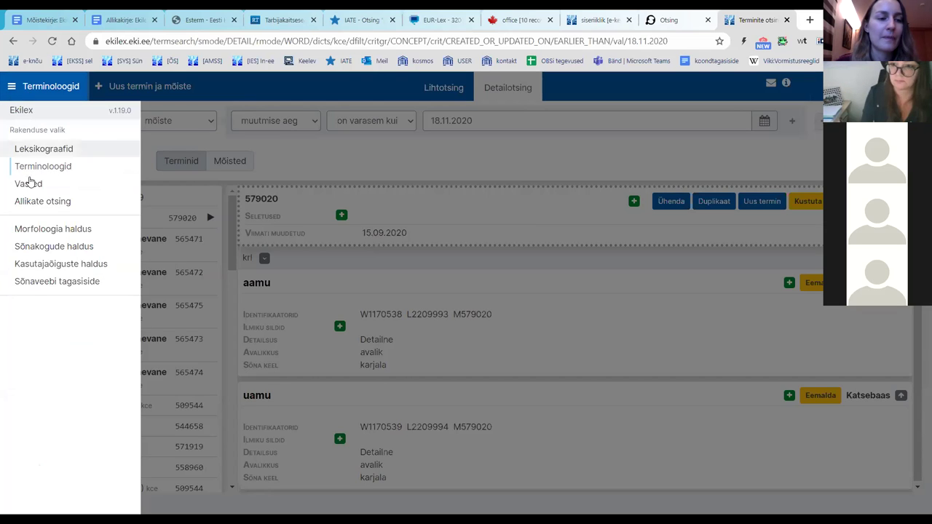
click(58, 206)
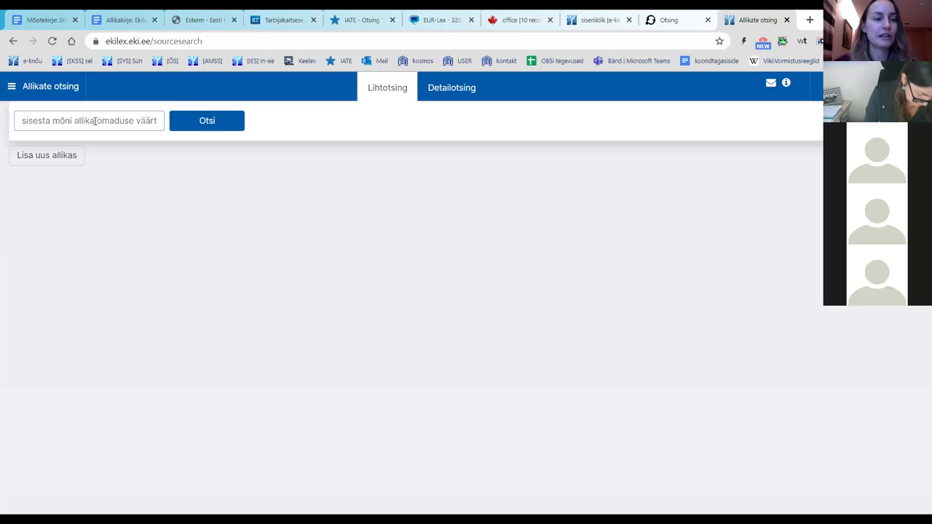
click(95, 121)
text(tarbija*)
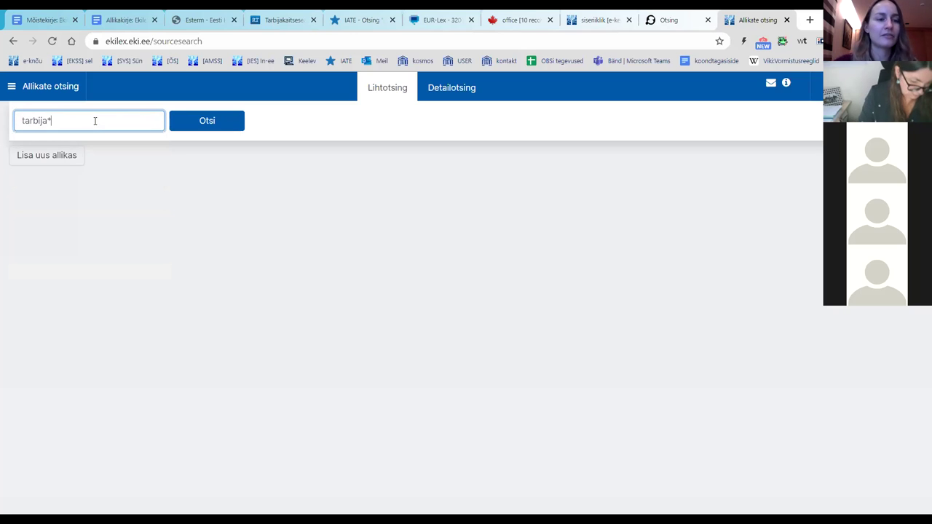
key(Return)
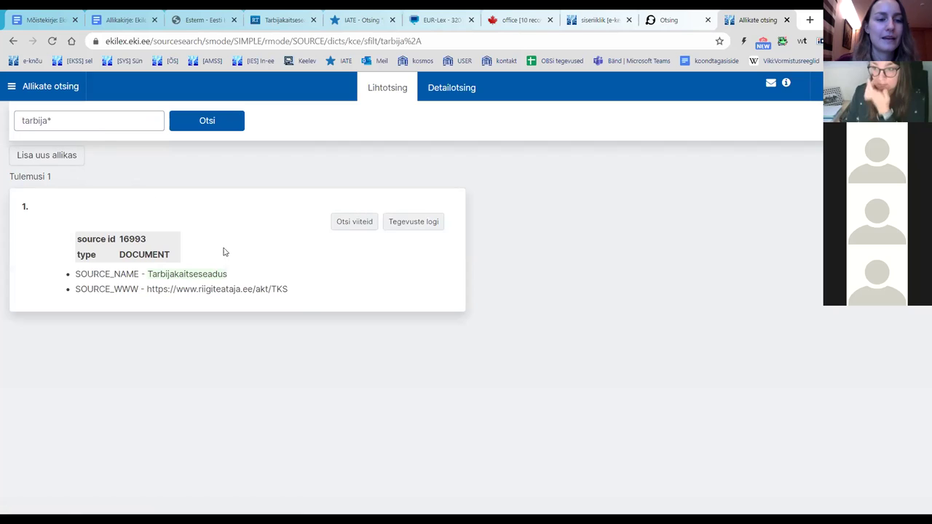
drag(148, 275, 240, 279)
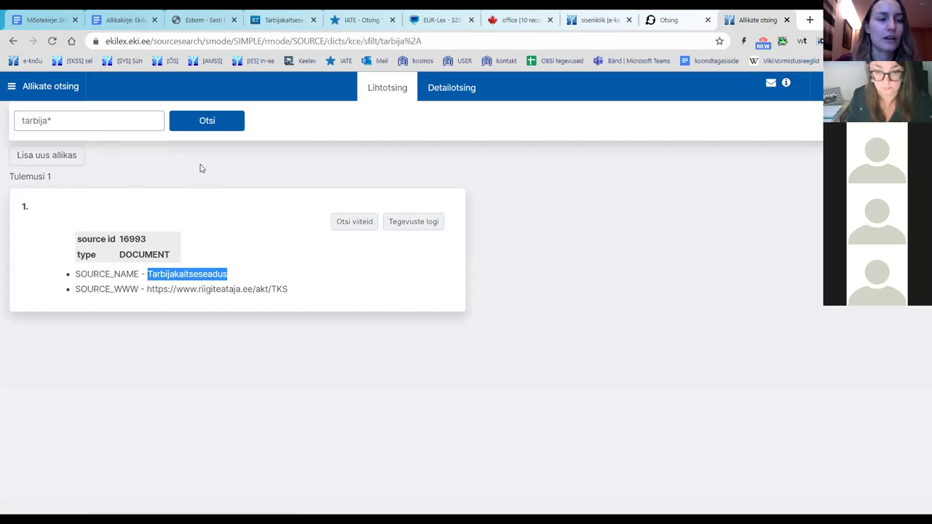
click(60, 120)
key(shift+Left)
click(368, 185)
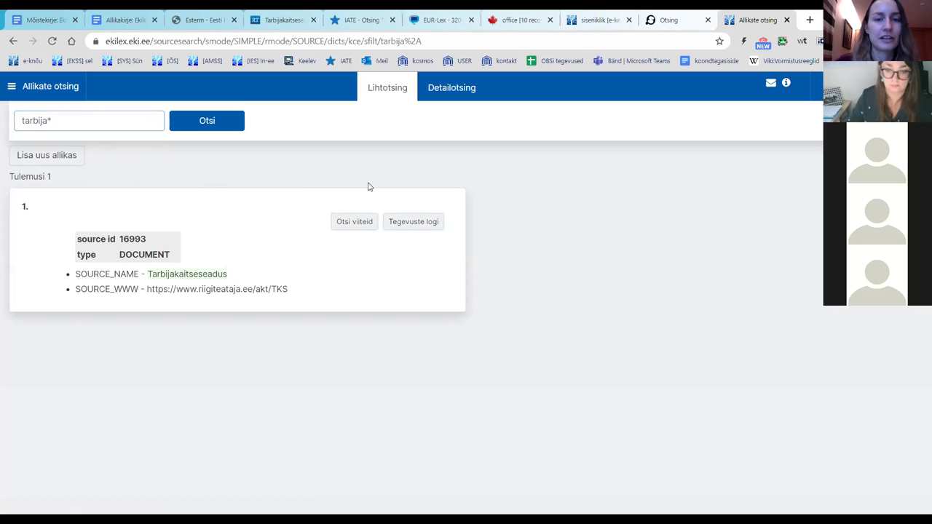
Step: Filter detailed source search by 'kasutatud sõnakogus' = Katsebaas, returning 42 sources
click(450, 93)
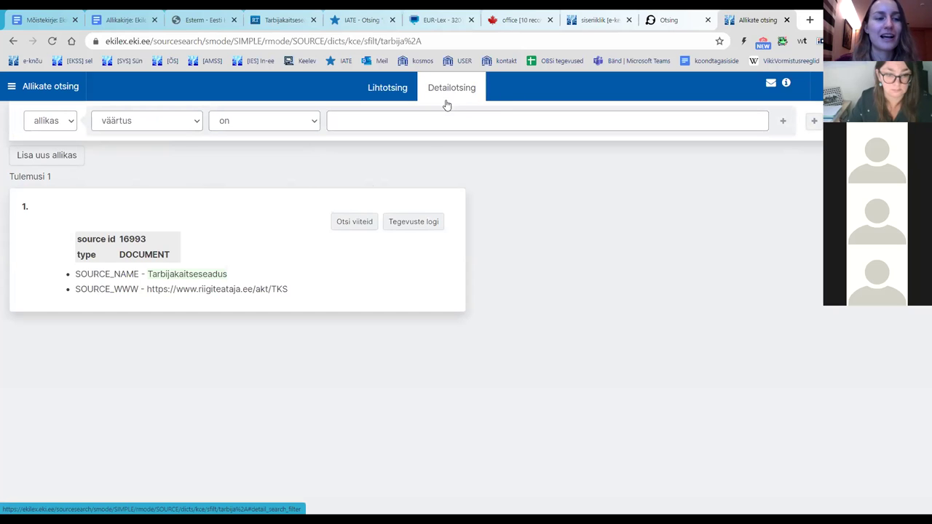
click(130, 122)
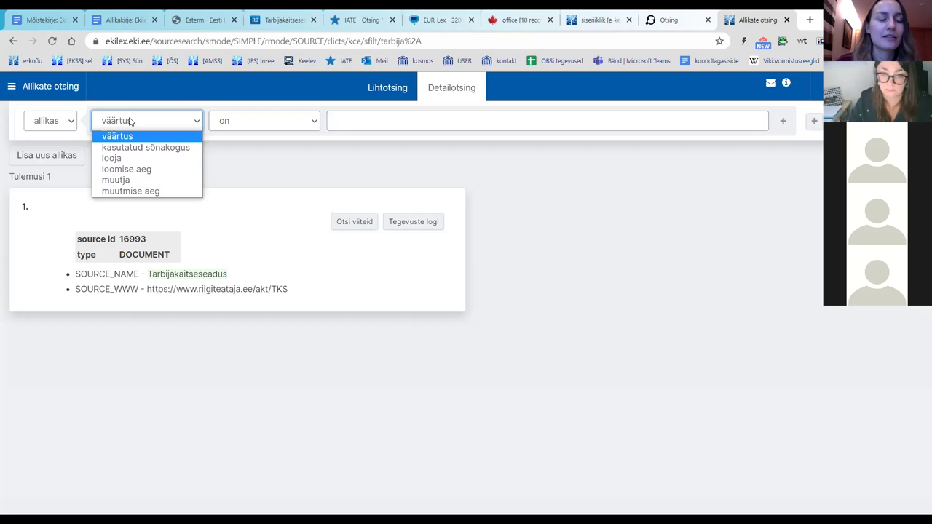
click(131, 122)
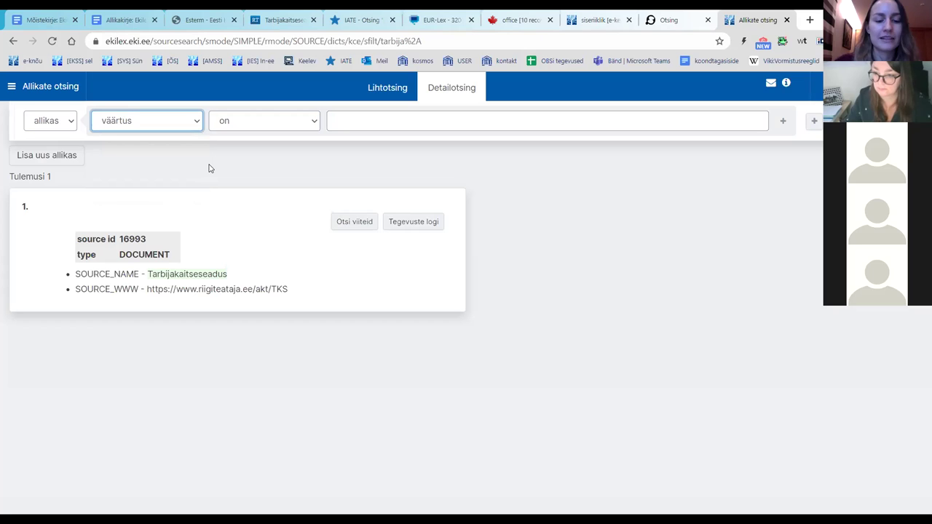
click(170, 125)
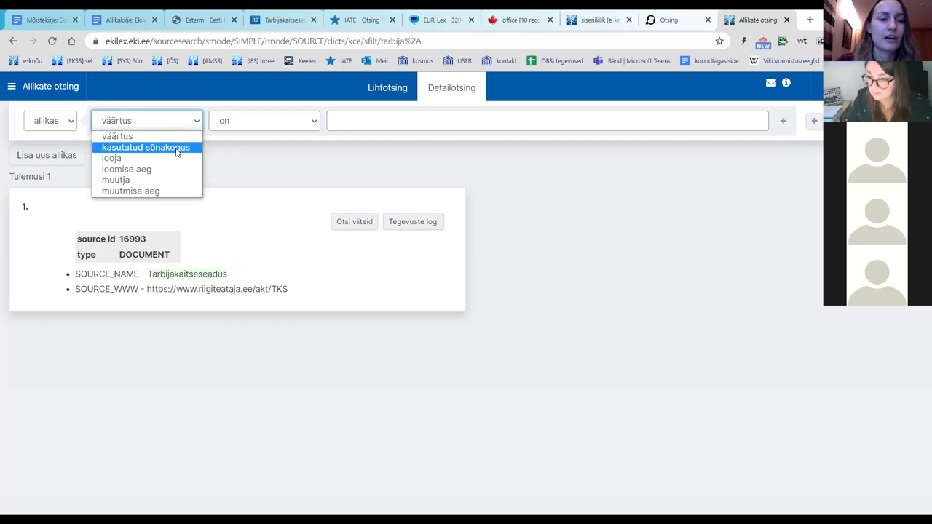
click(176, 148)
click(260, 131)
click(260, 136)
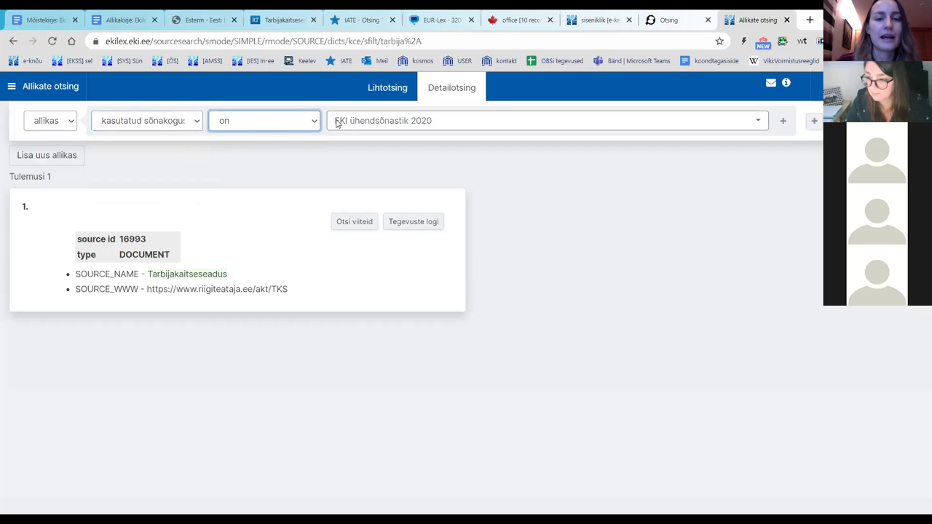
click(748, 131)
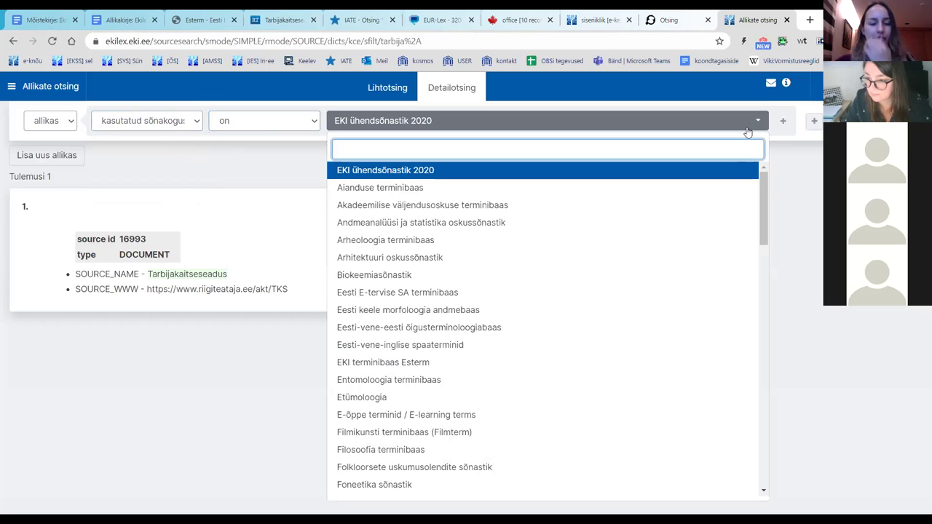
text(katsebaas)
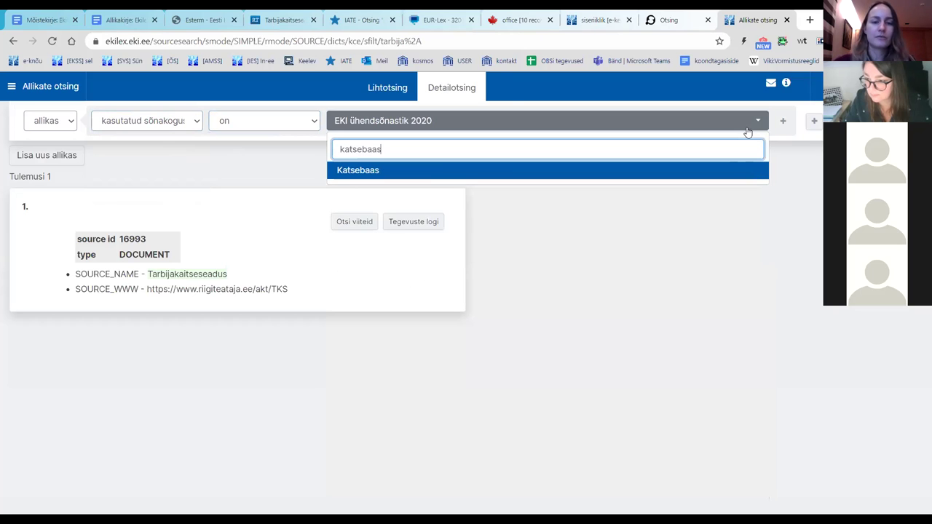
click(721, 176)
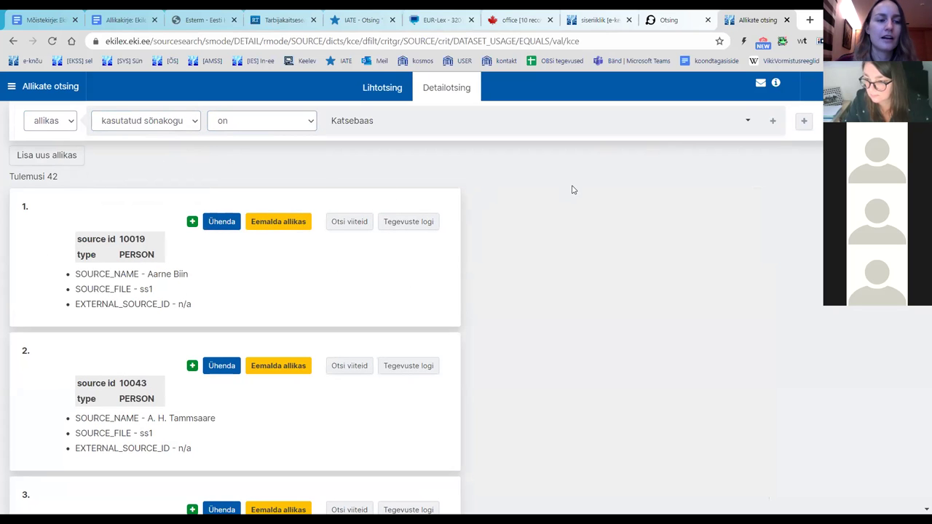
scroll(557, 191, down, 2)
scroll(541, 188, down, 4)
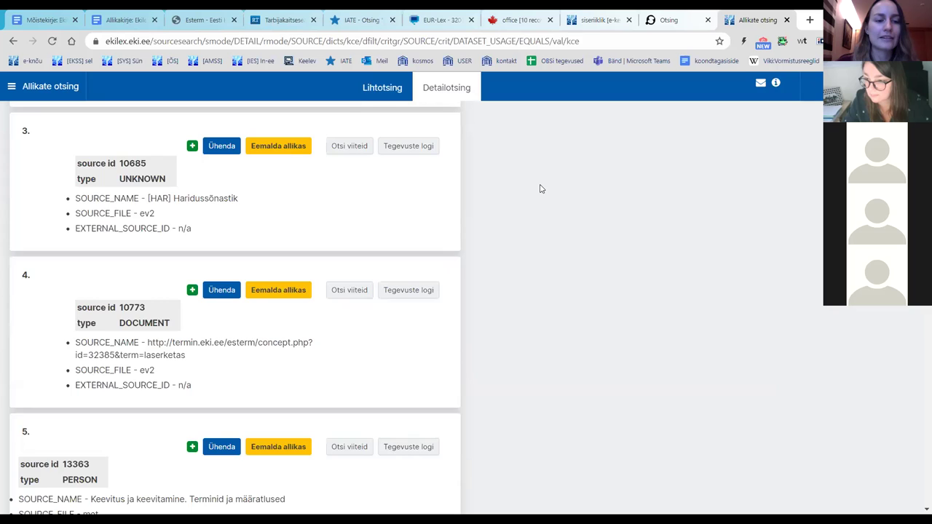
scroll(541, 187, down, 8)
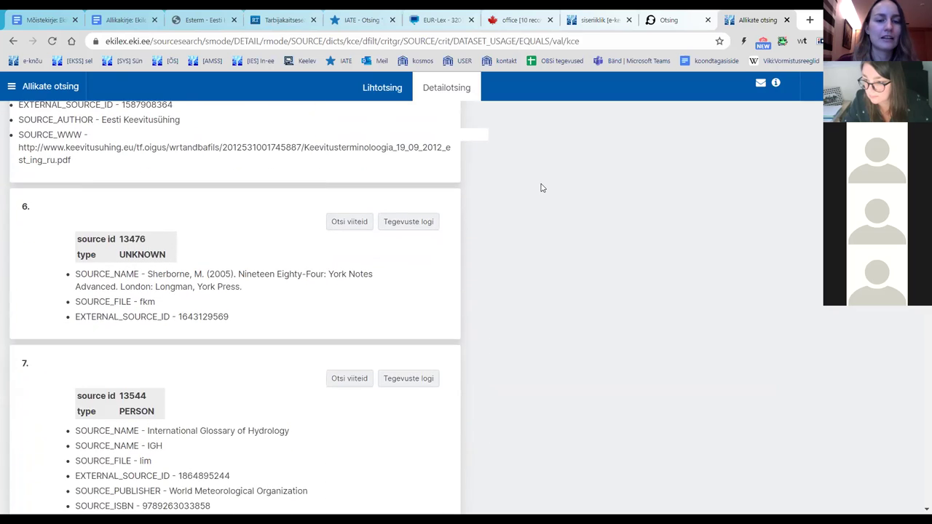
scroll(541, 188, down, 3)
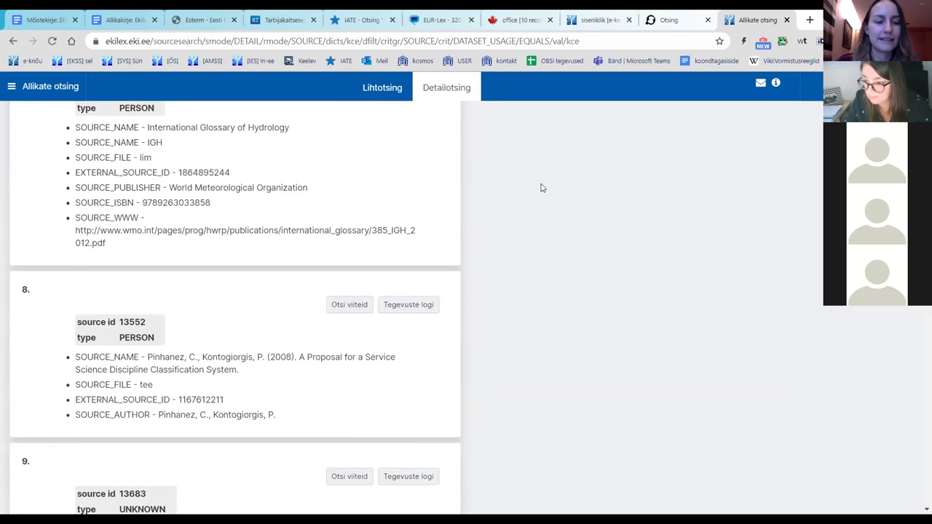
scroll(541, 188, down, 14)
scroll(530, 196, up, 11)
scroll(547, 187, up, 18)
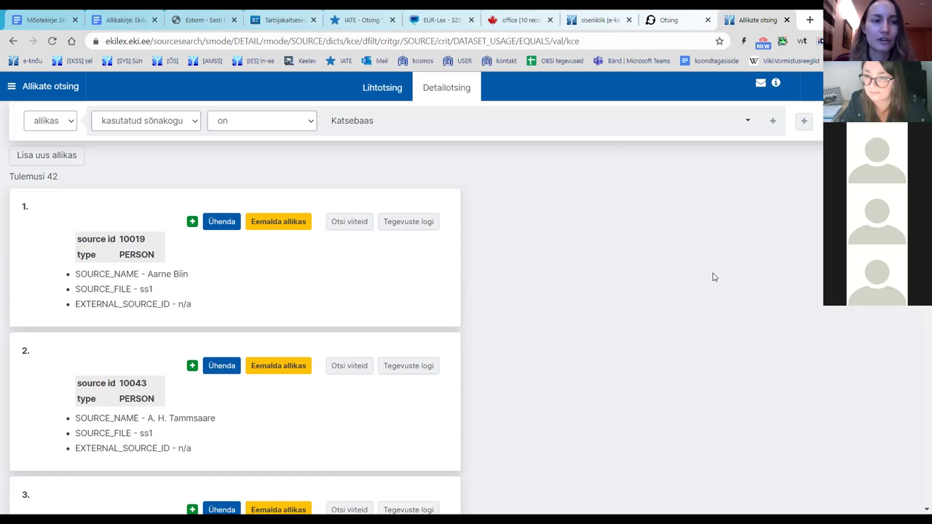
Step: Switch to the 'Allikakirje: Ekilexi töötuba' Google Docs tab
click(124, 15)
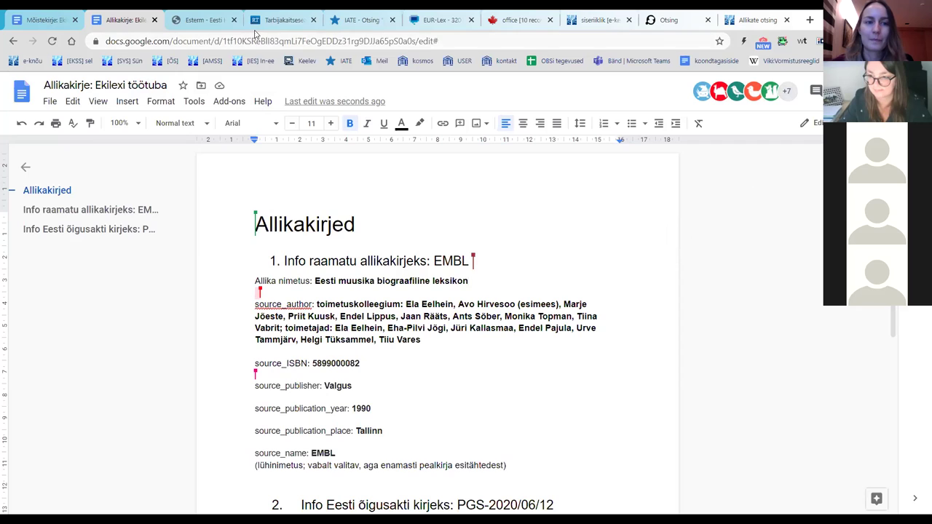
Step: Close the seven leftover research tabs, including Esterm, IATE and EUR-Lex
click(235, 20)
click(234, 20)
click(235, 20)
click(234, 20)
click(235, 21)
click(235, 20)
click(235, 20)
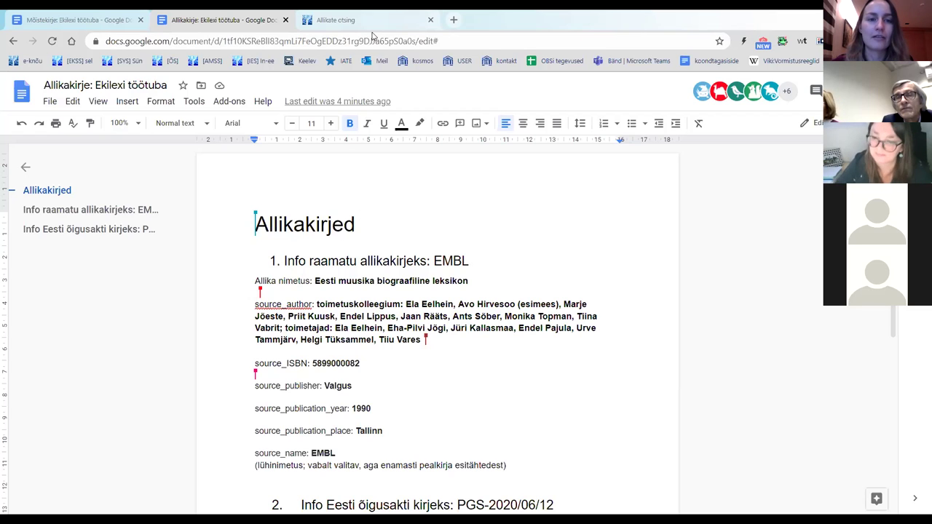
Step: Reopen Ekilex's Allikate otsing source search page from the sections menu
click(338, 20)
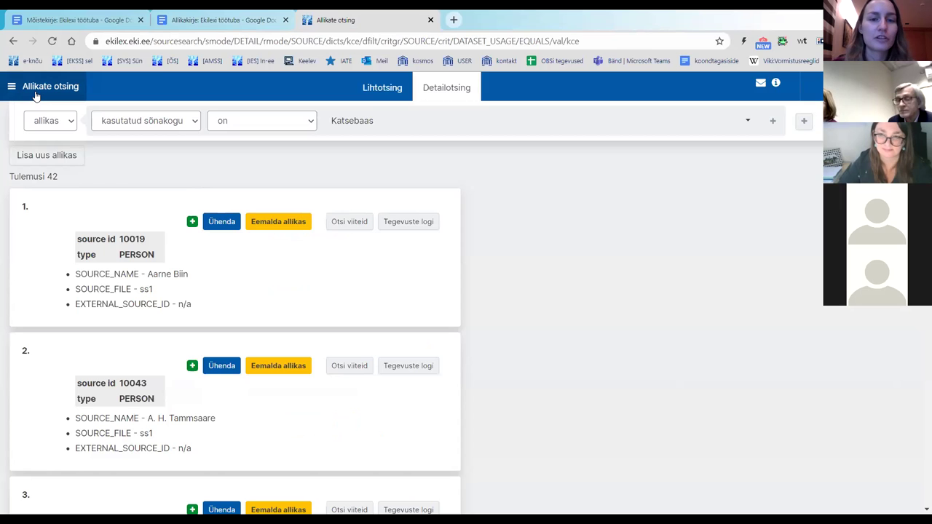
click(35, 95)
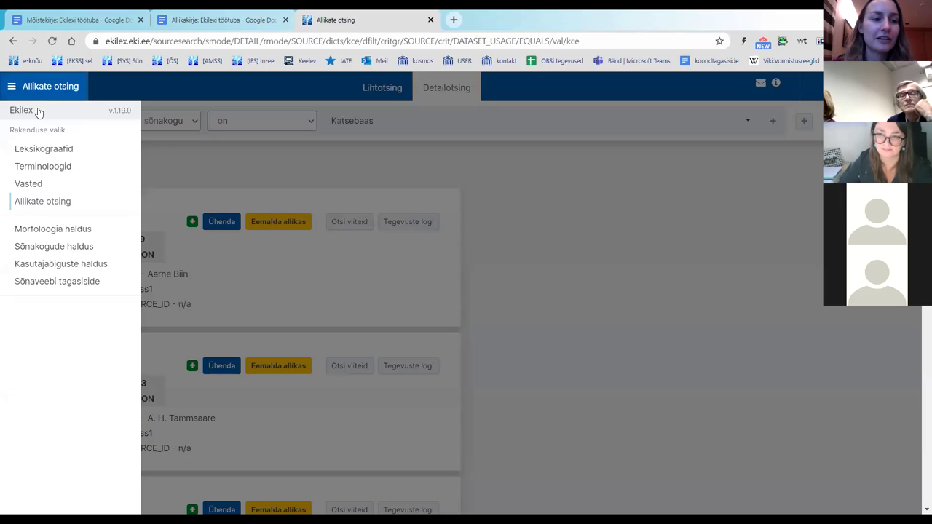
click(31, 202)
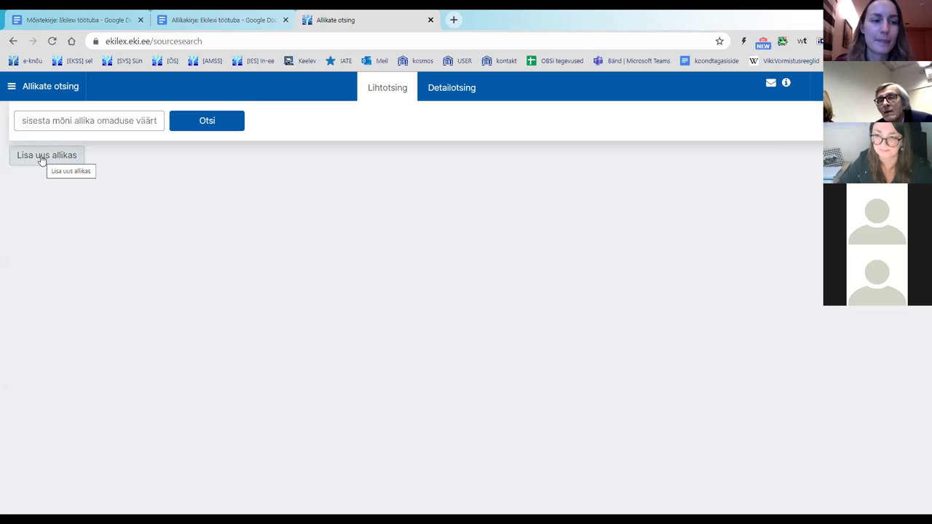
Step: Open the 'Lisa uus allikas' form for a new source
click(40, 159)
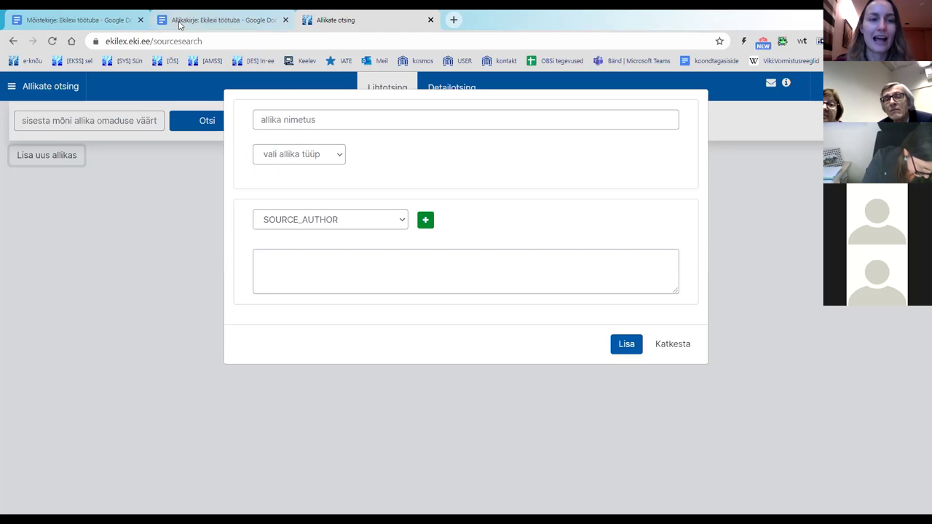
Step: Select the title 'Eesti muusika biograafiline leksikon' in the Allikakirje notes document
click(223, 23)
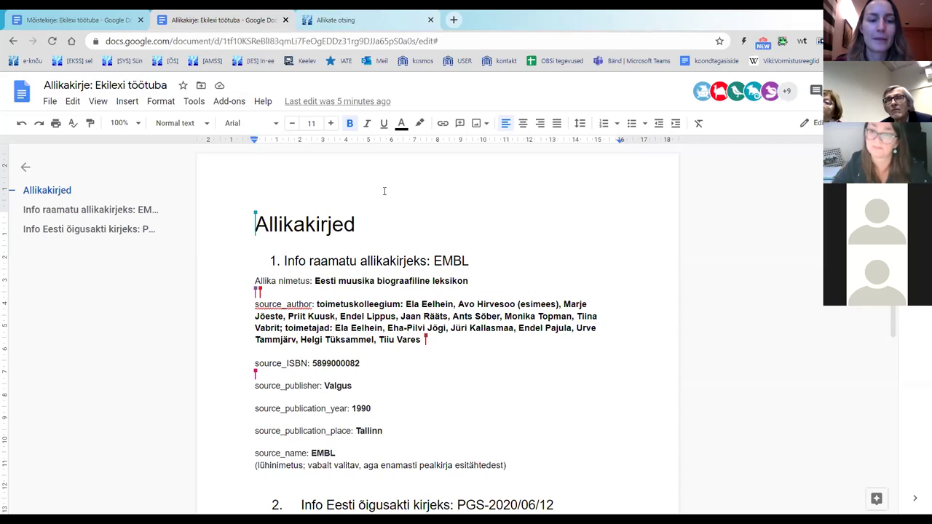
scroll(357, 195, down, 3)
scroll(357, 195, up, 1)
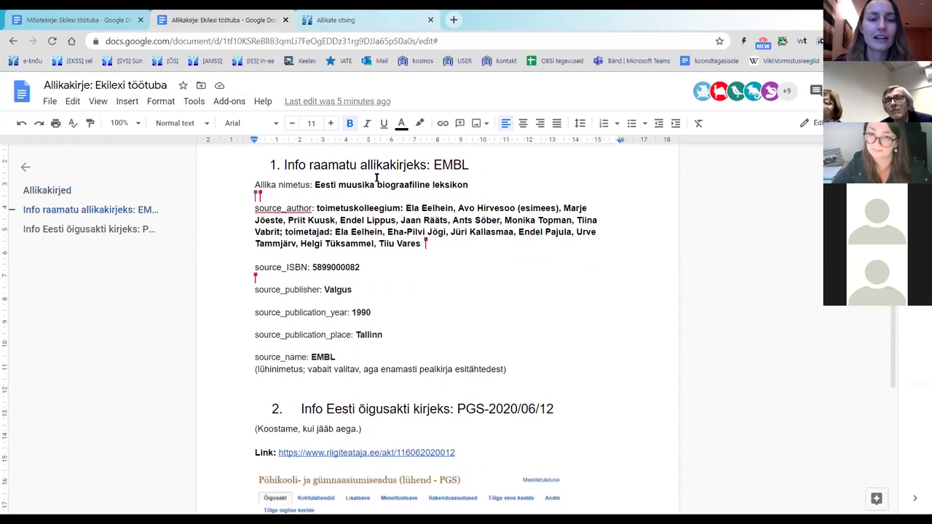
scroll(317, 202, up, 1)
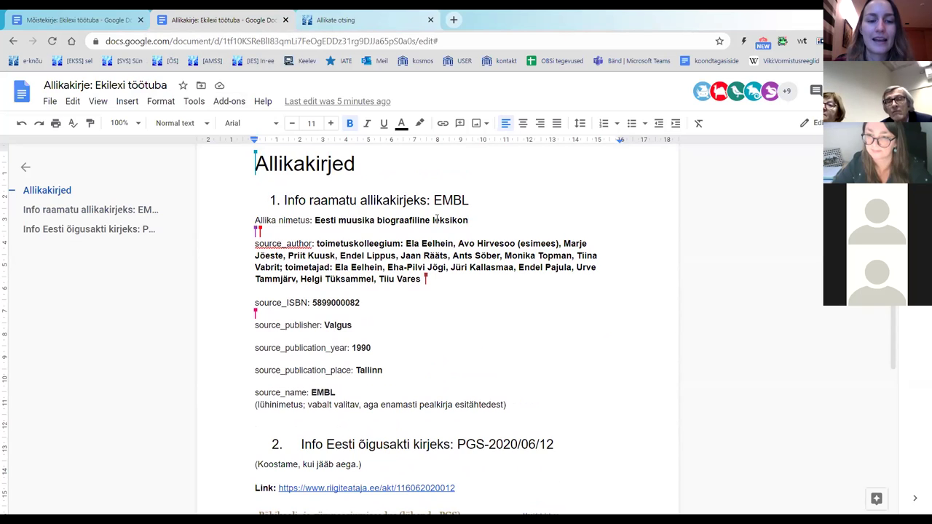
scroll(435, 220, down, 2)
scroll(406, 291, up, 1)
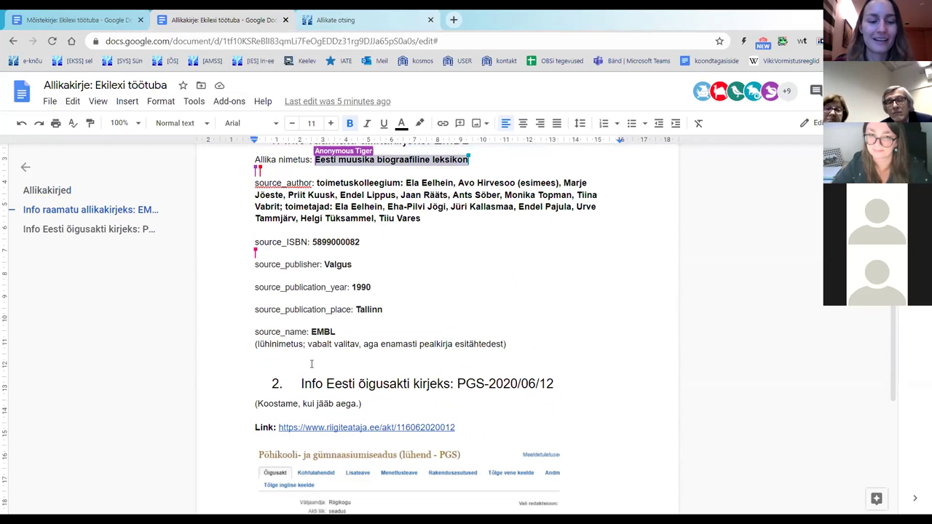
scroll(476, 286, up, 1)
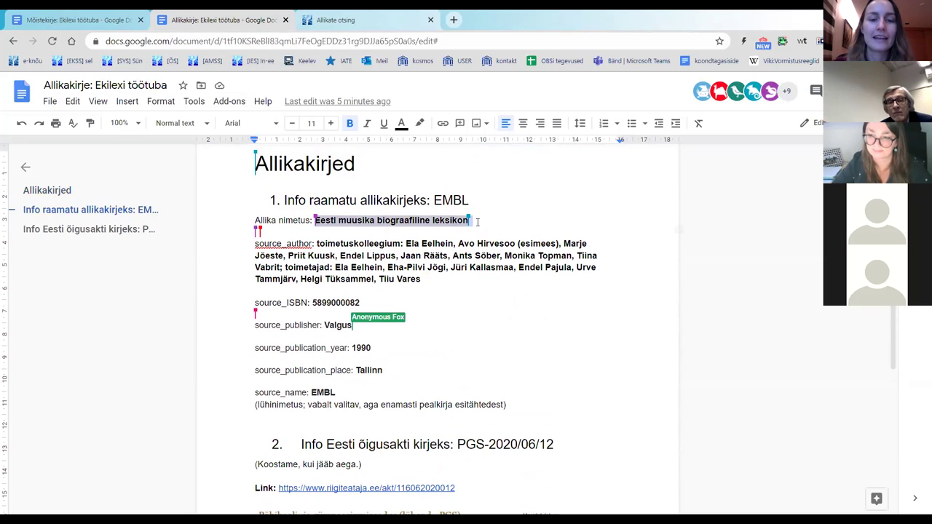
click(314, 223)
key(Return)
key(BackSpace)
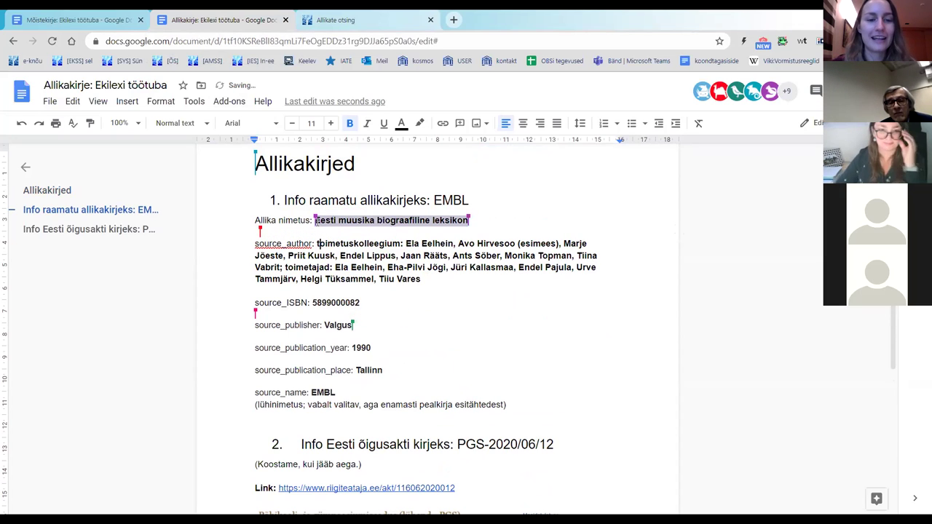
drag(314, 221, 468, 222)
key(ctrl+c)
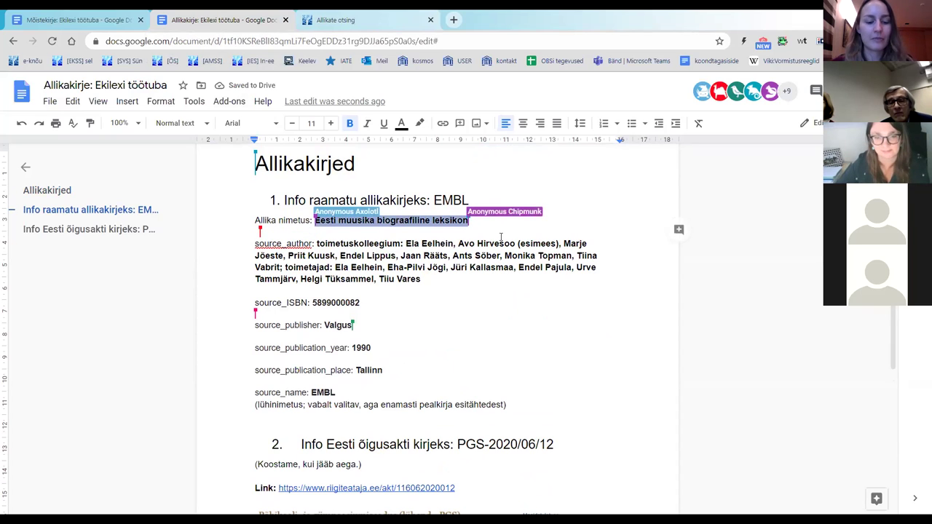
Step: Paste 'Eesti muusika biograafiline leksikon' as the source name and set the source type to DOCUMENT
click(353, 22)
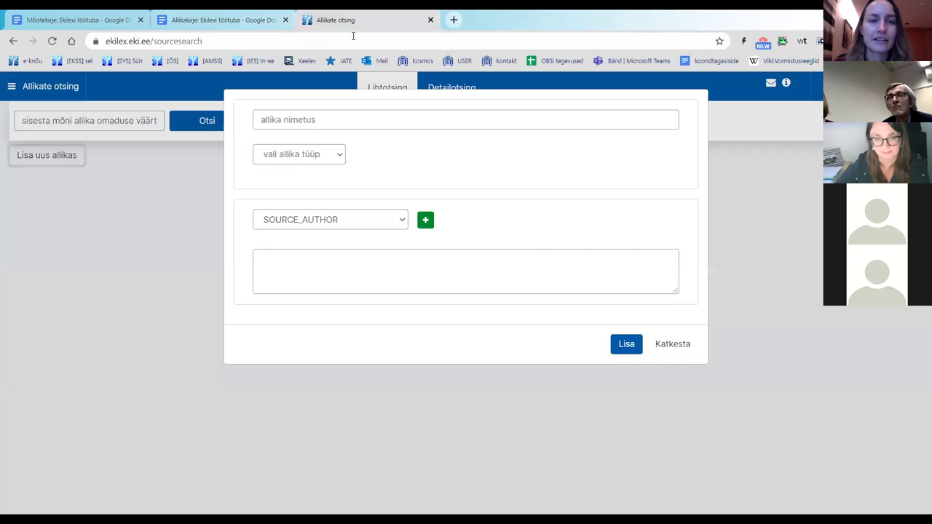
click(349, 119)
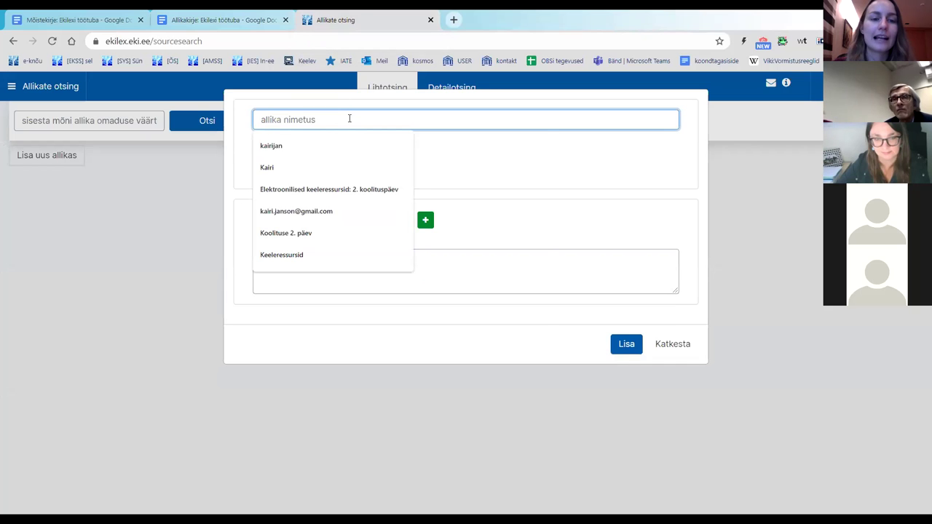
right_click(349, 119)
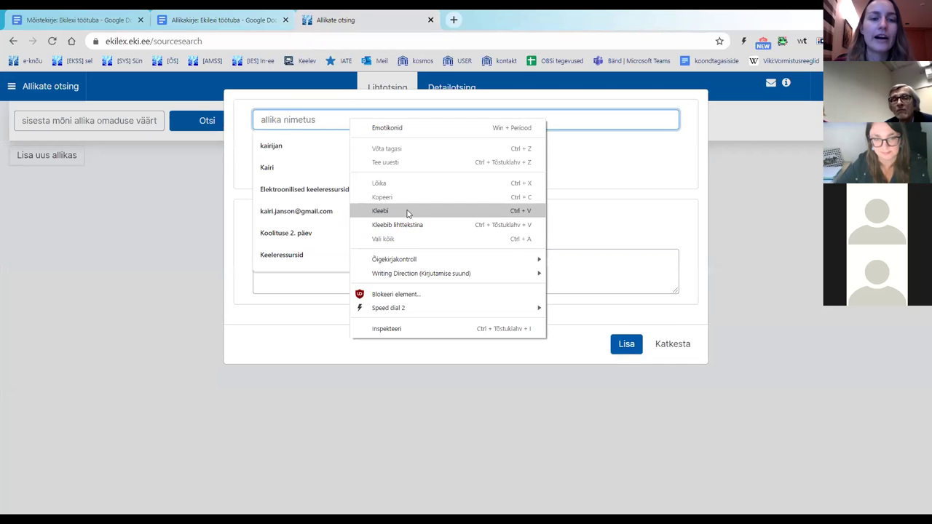
click(408, 212)
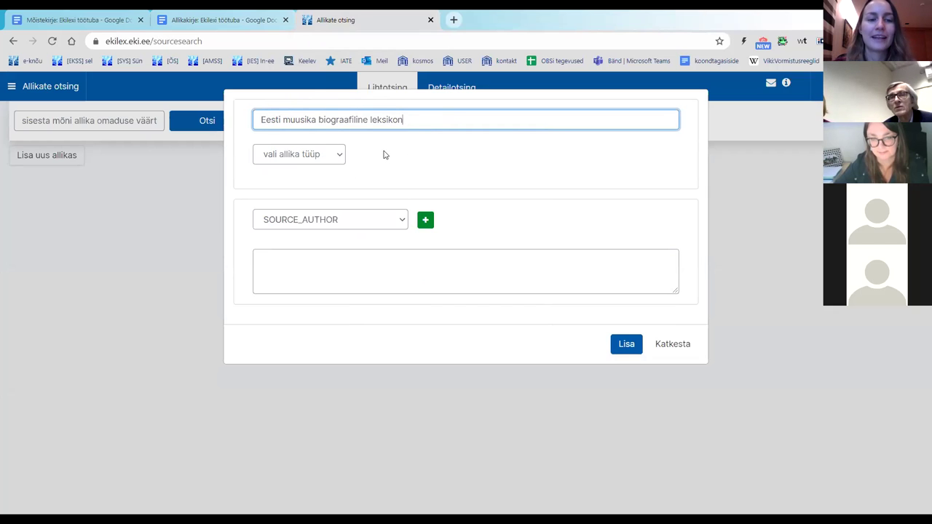
click(340, 157)
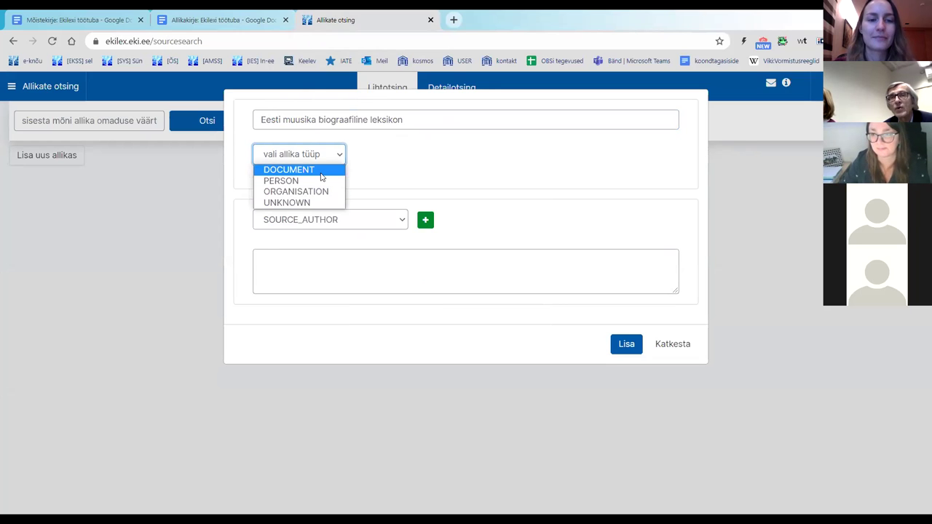
click(320, 172)
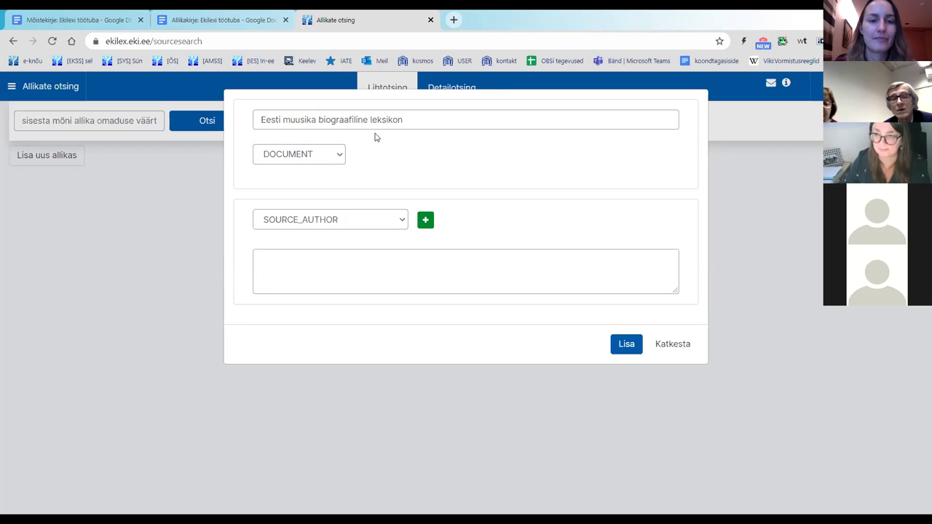
Step: Paste the editorial board and editors list into SOURCE_AUTHOR, then add a second attribute row
click(361, 271)
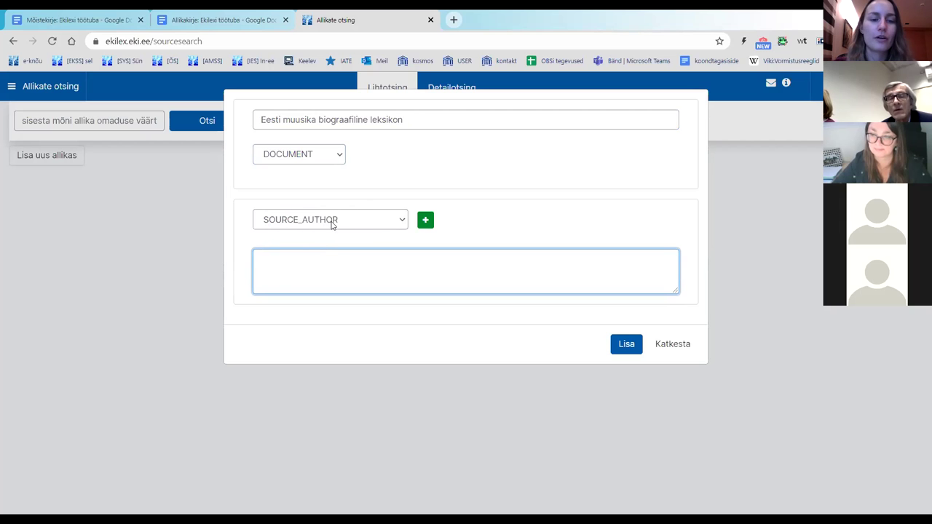
click(356, 222)
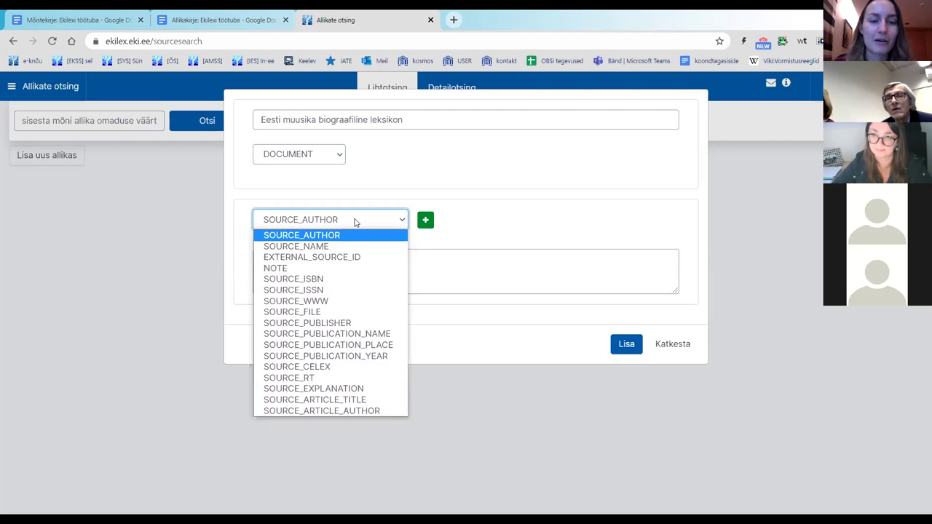
click(356, 222)
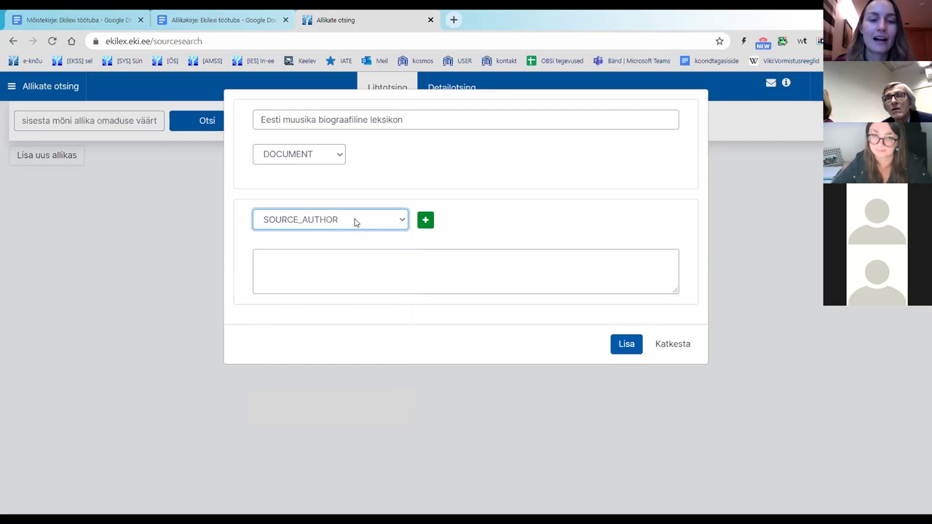
click(354, 252)
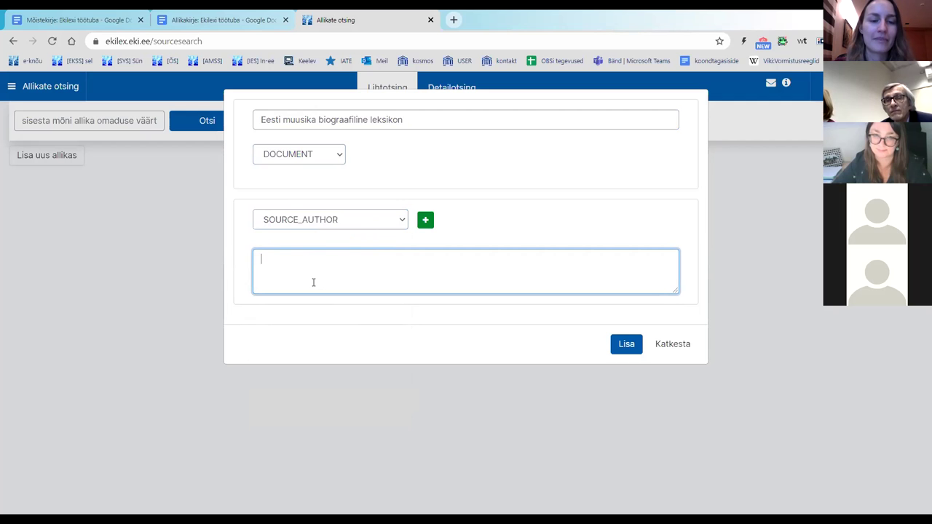
click(232, 22)
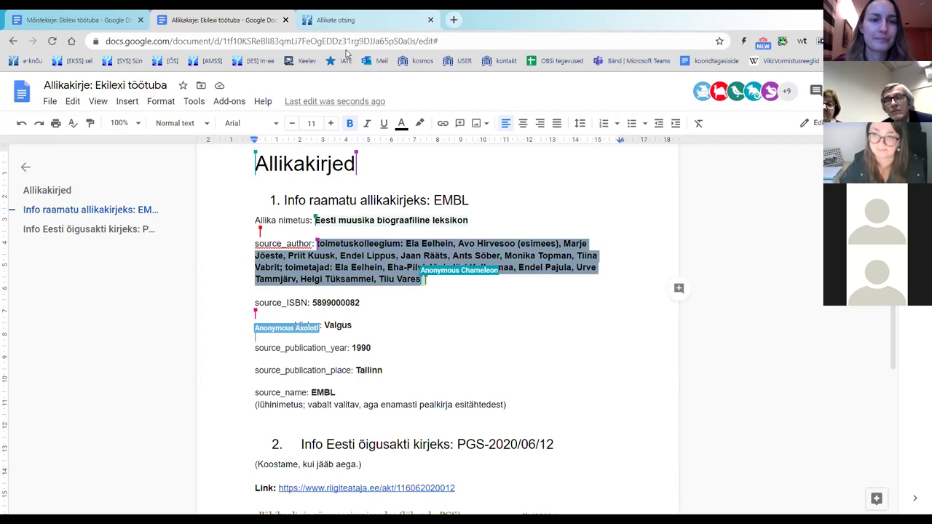
click(337, 30)
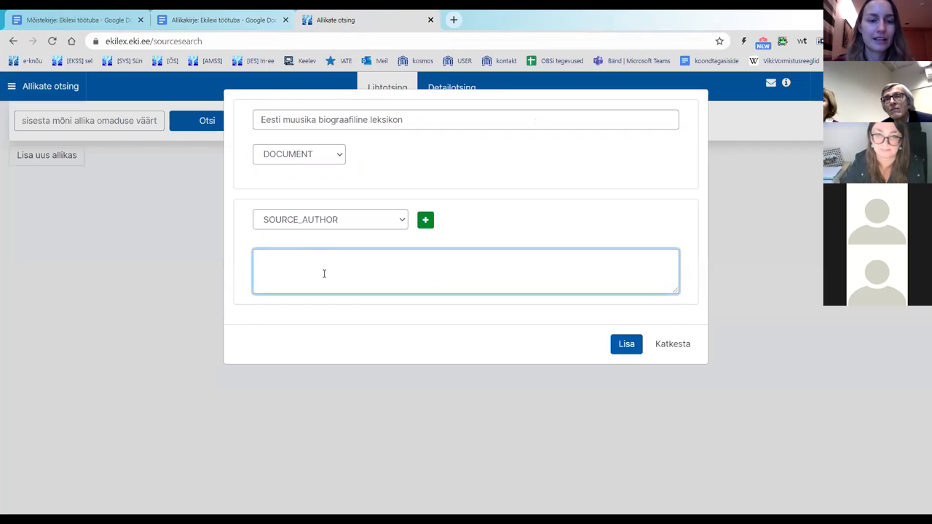
text(toimetuskolleegium: Ela Eelhein, Avo Hirvesoo (esimees), Marje Jõeste, Priit Kuusk, Endel Lippus, Jaan Rääts, Ants Sõber, Monika Topman, Tiina Vabrit; toimetajad: Ela Eelhein, Eha-Pilvi Jõgi, Jüri Kallasmaa, Endel Pajula, Urve Tammjärv, Helgi Tüksammel, Tiiu Vares)
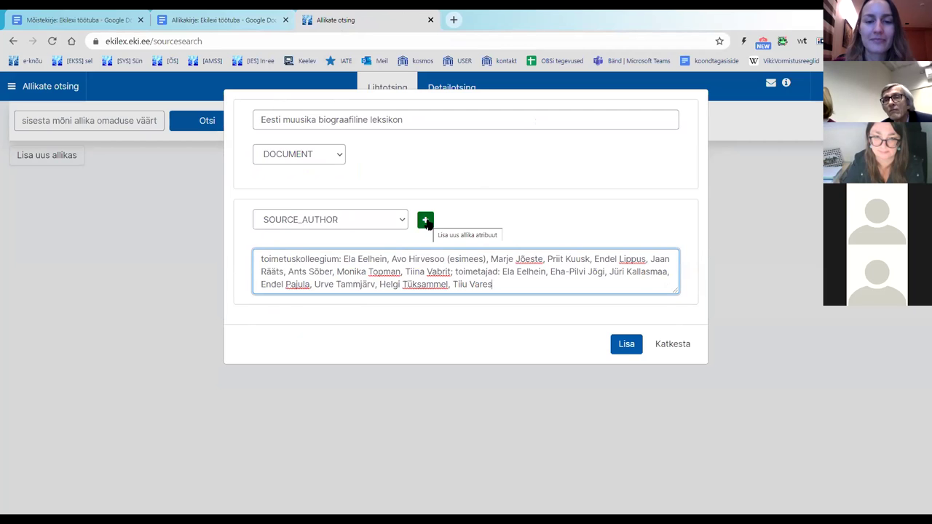
click(426, 221)
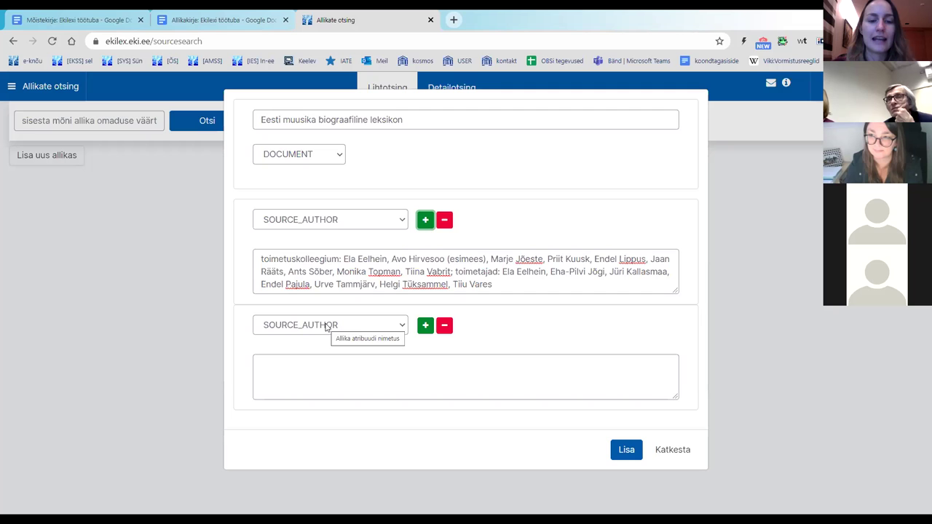
Step: Set the second attribute row's type to SOURCE_ISBN
click(281, 15)
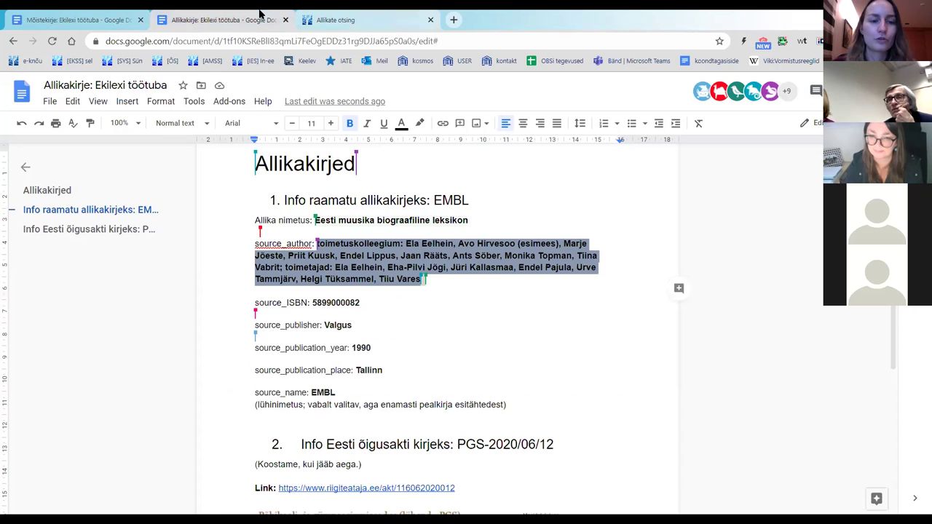
click(334, 20)
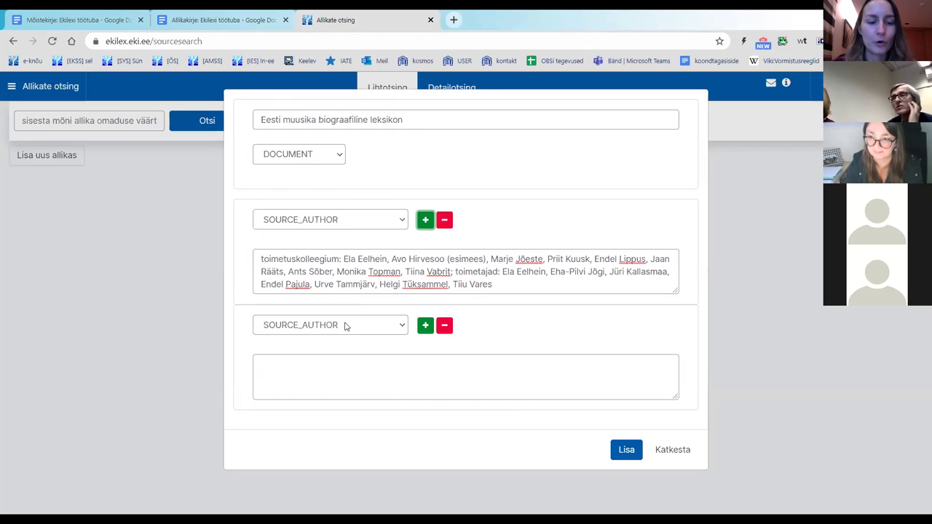
click(345, 326)
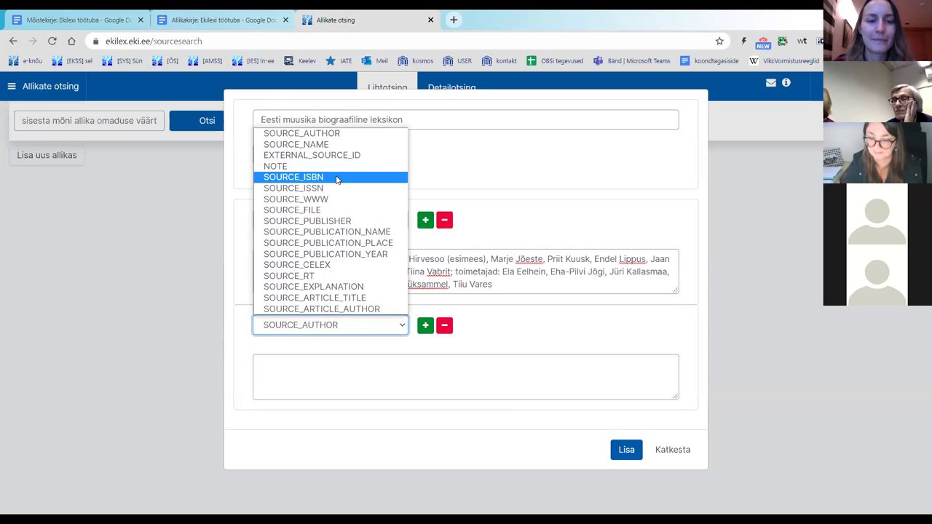
click(336, 179)
click(332, 367)
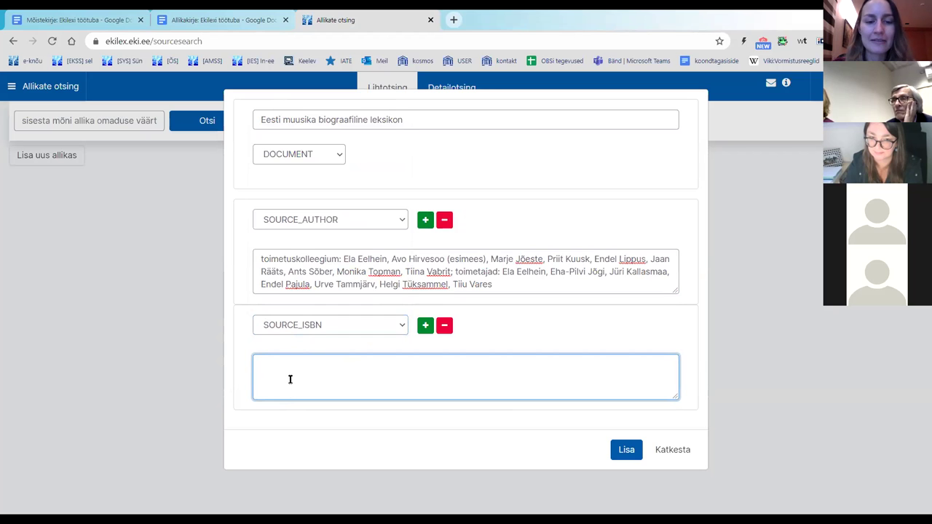
click(220, 22)
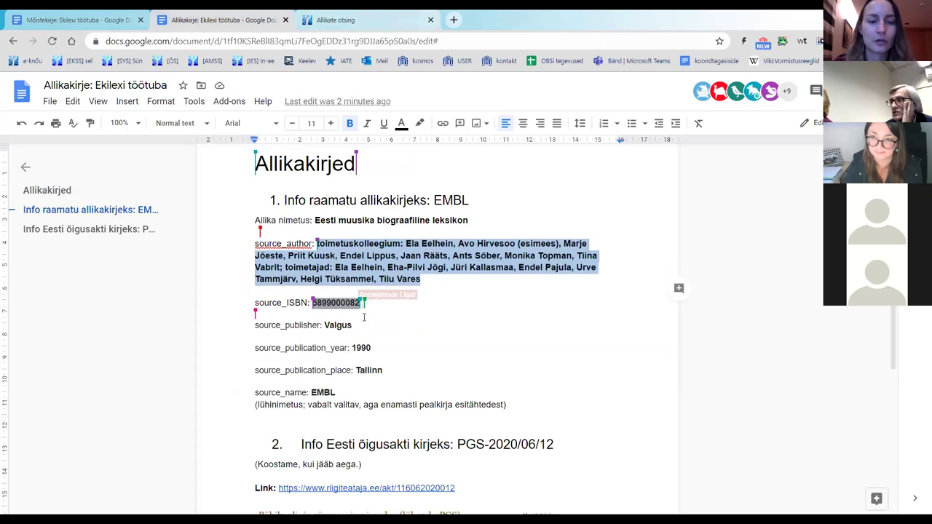
click(364, 318)
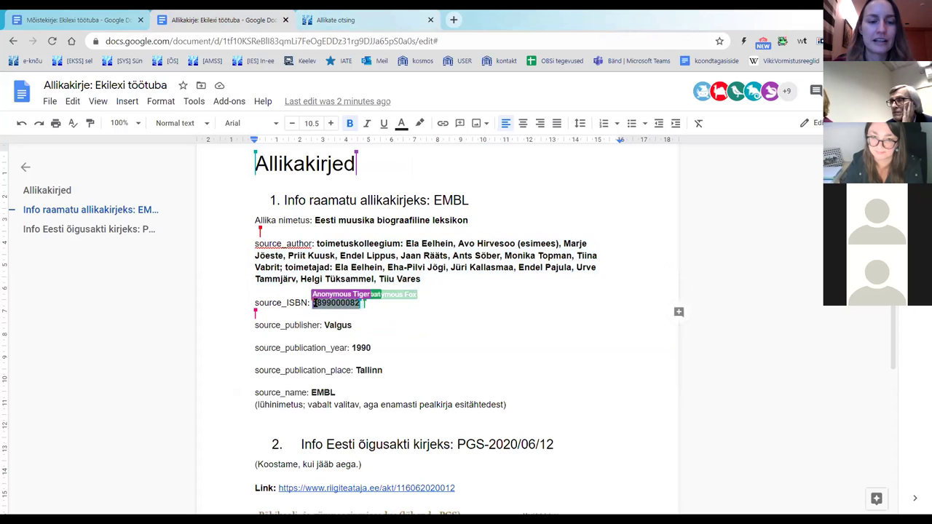
right_click(336, 305)
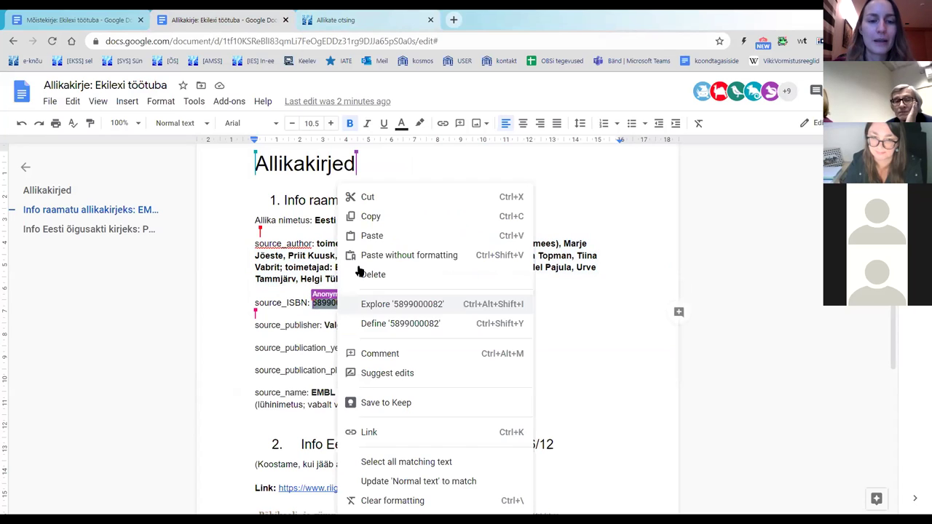
click(372, 217)
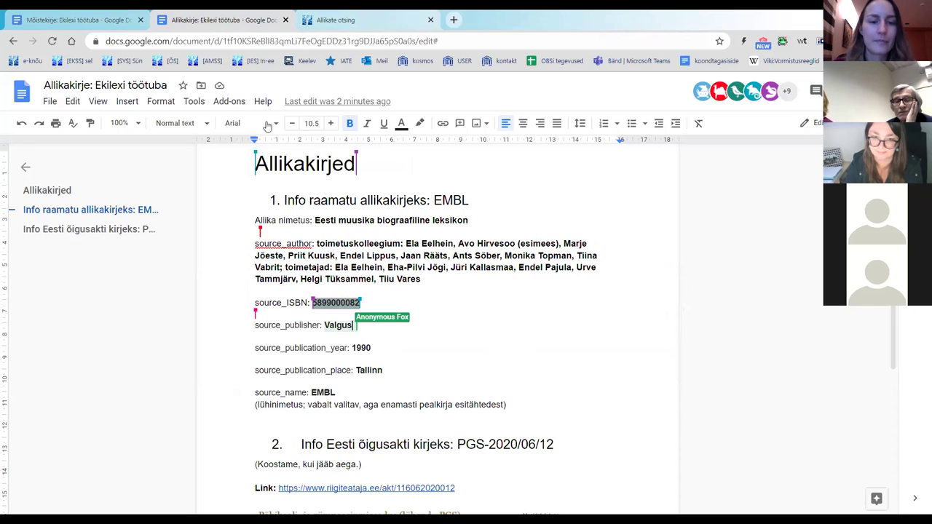
click(324, 26)
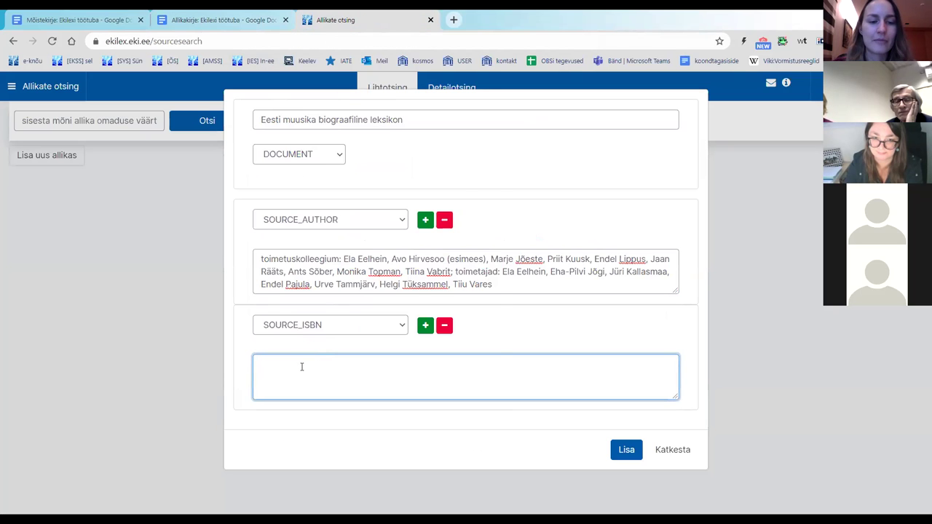
right_click(302, 367)
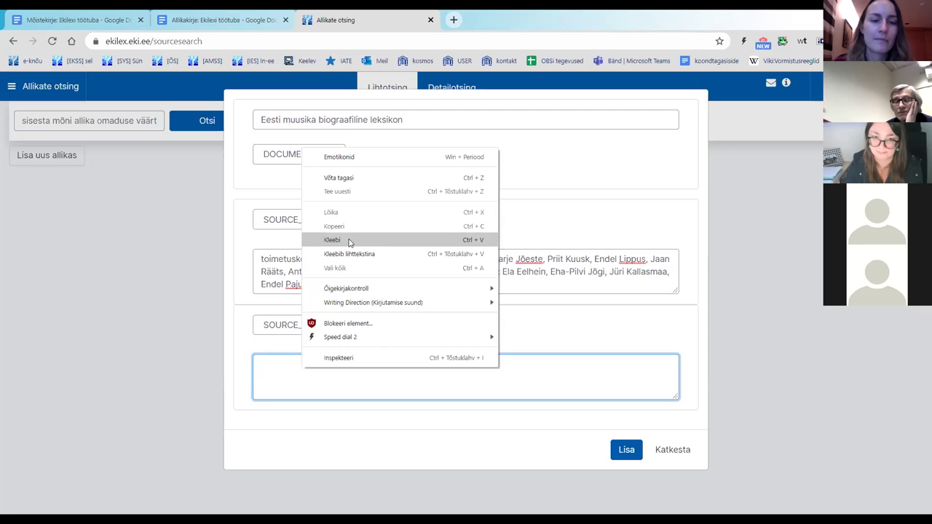
click(349, 241)
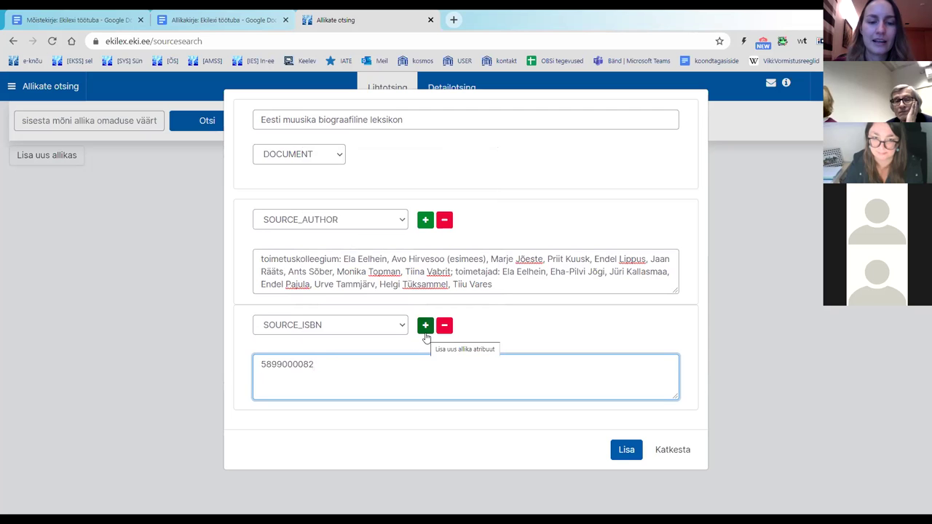
click(268, 16)
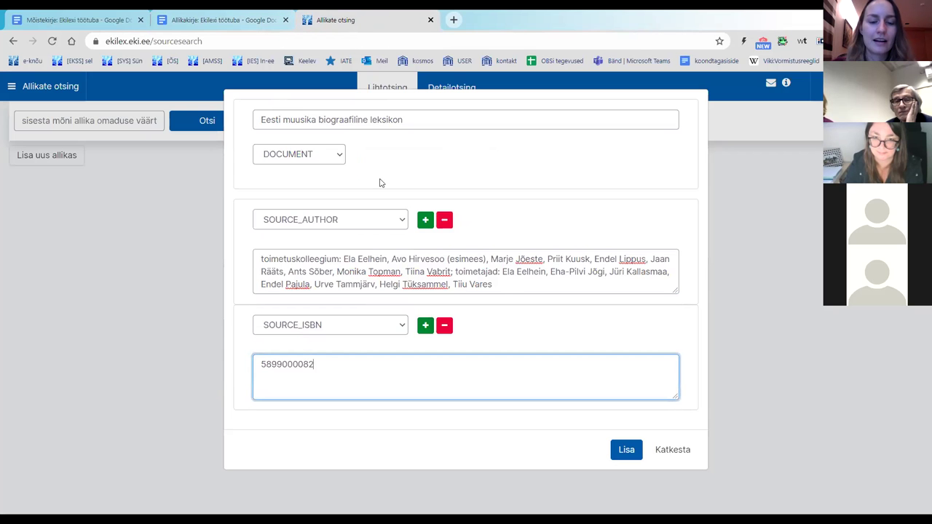
click(355, 23)
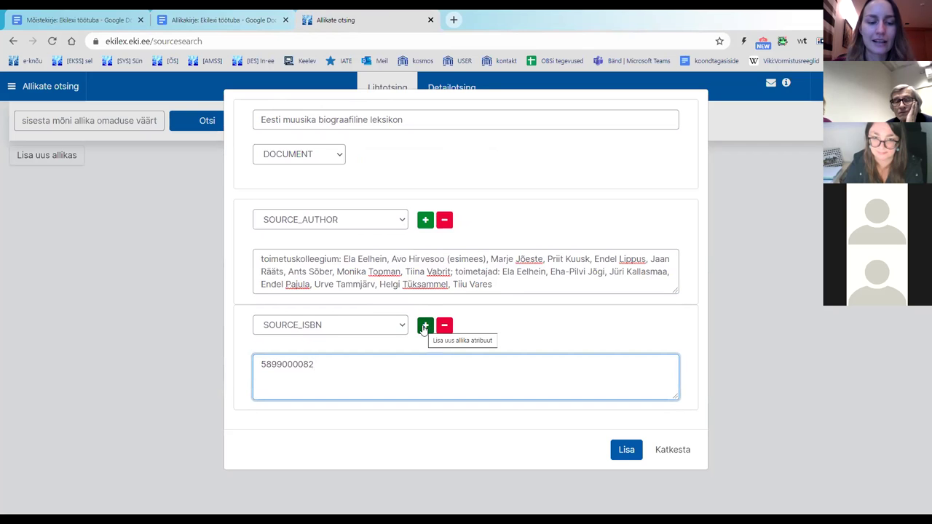
Step: Add a third attribute row of type SOURCE_PUBLISHER
click(425, 327)
scroll(427, 327, down, 2)
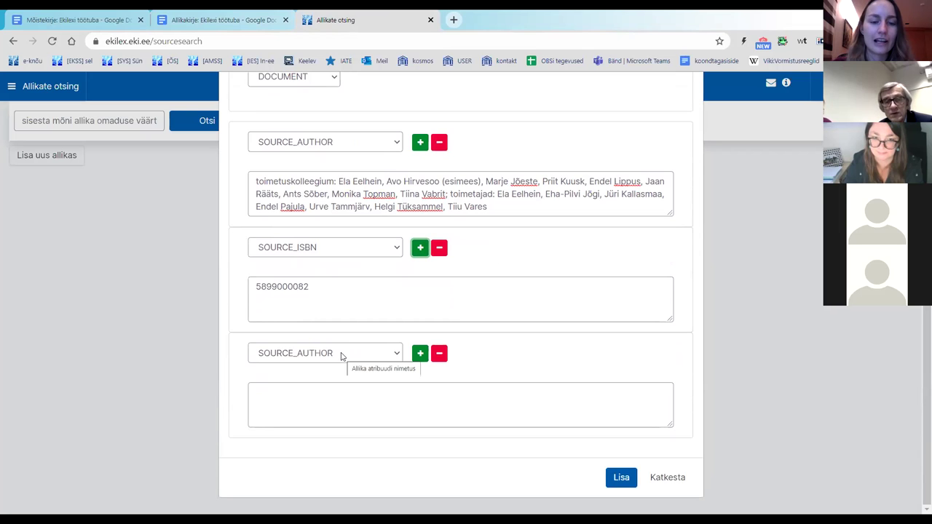
click(341, 355)
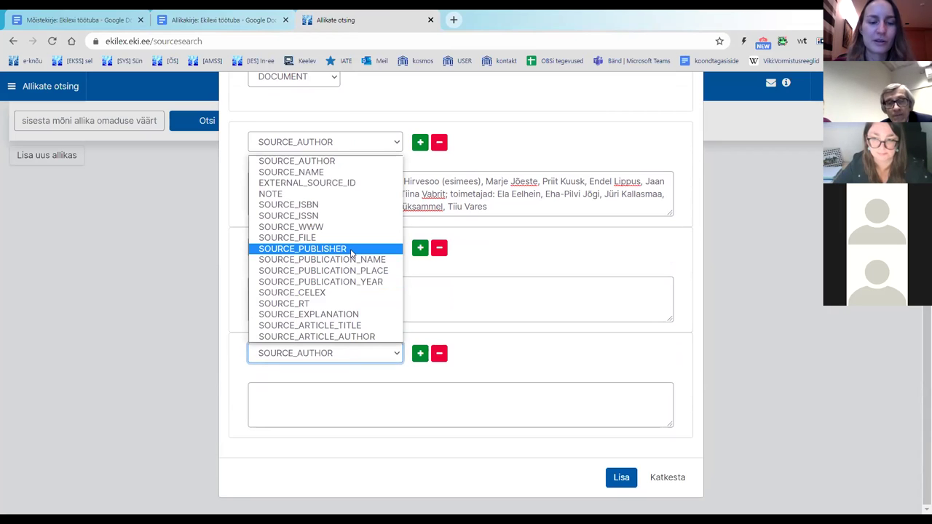
click(352, 249)
click(342, 386)
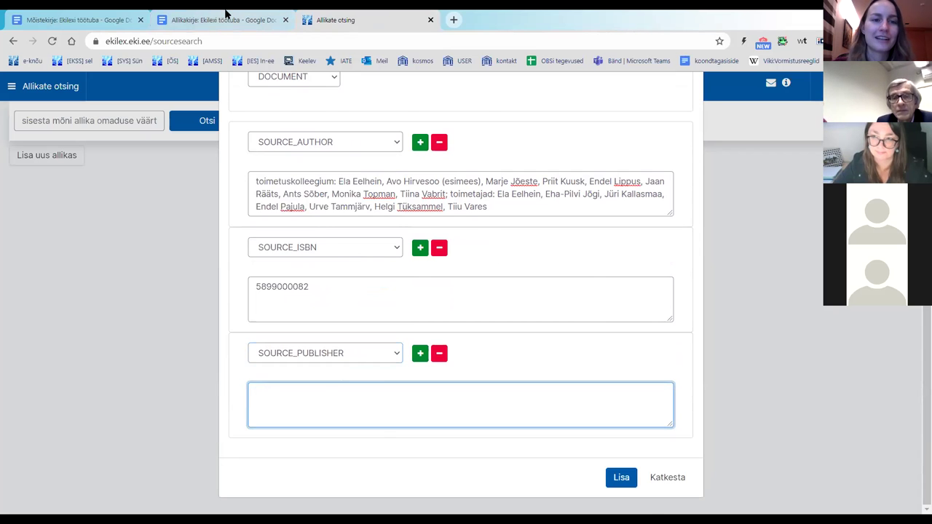
Step: Copy 'Valgus' from the notes into the SOURCE_PUBLISHER field
click(226, 20)
double_click(327, 325)
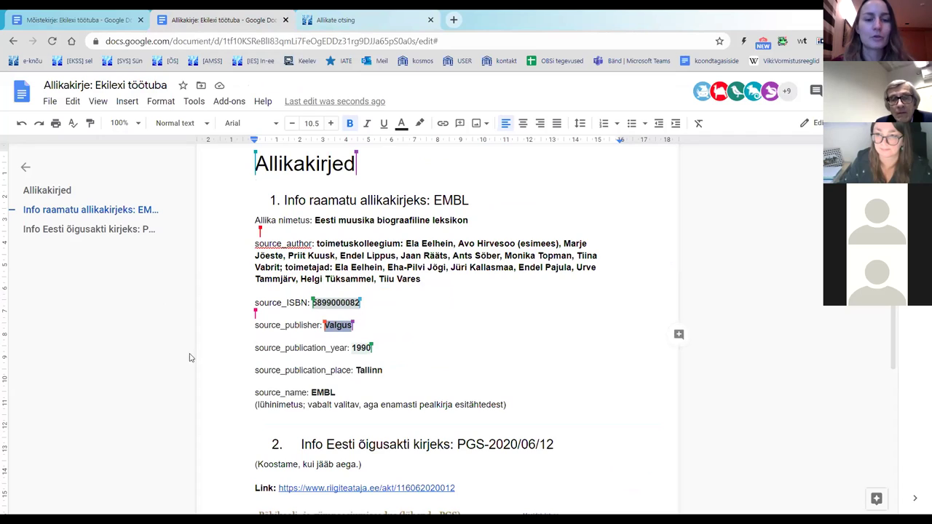
click(320, 19)
key(ctrl+v)
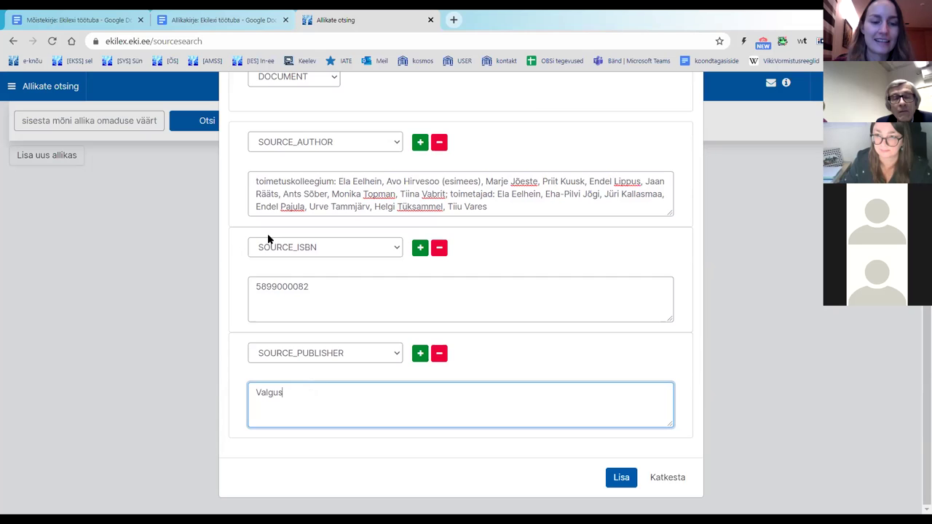
click(224, 24)
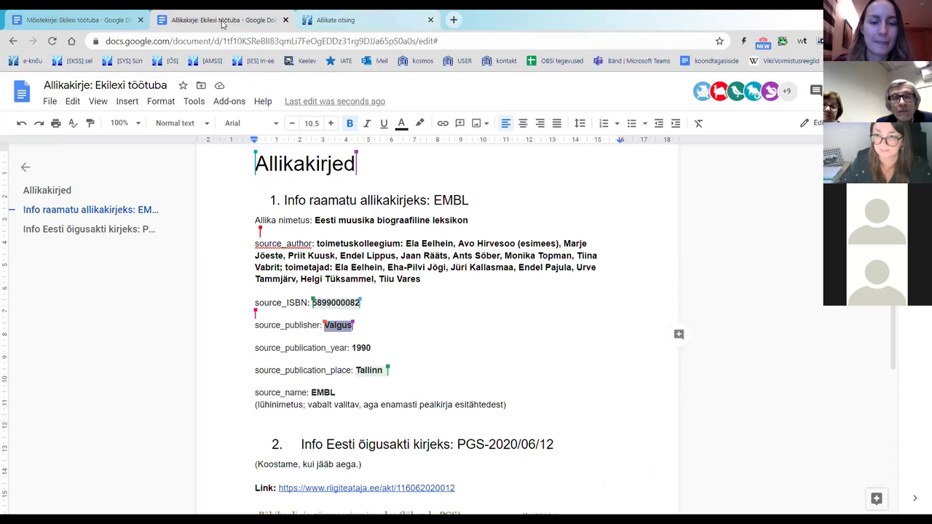
key(ctrl+Tab)
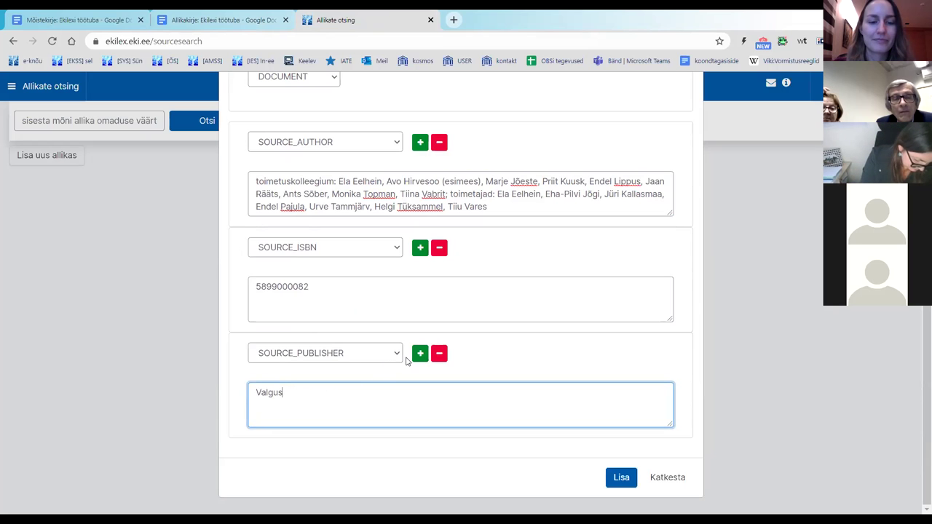
click(210, 23)
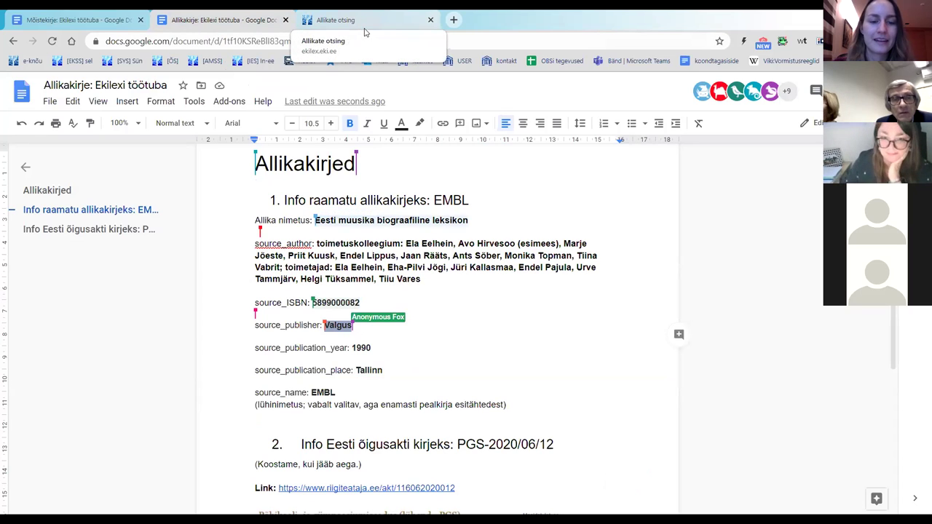
click(357, 26)
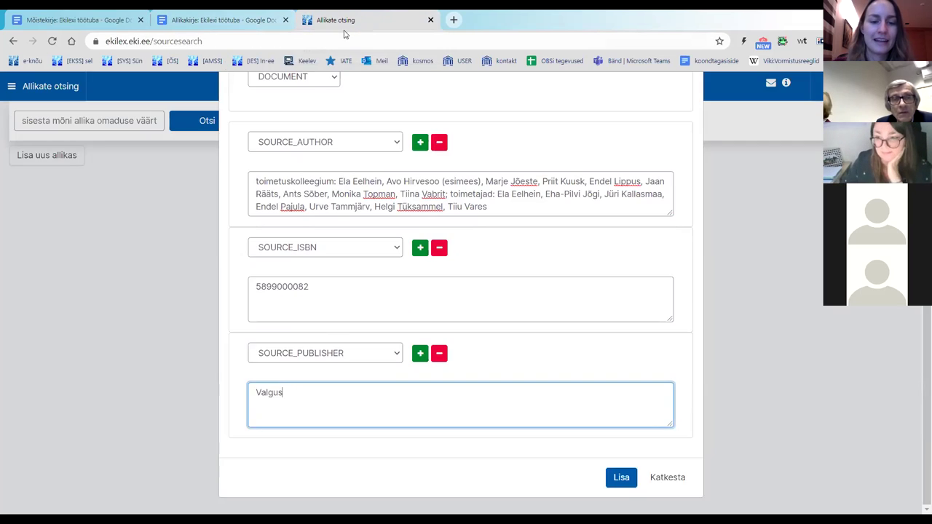
Step: Add a fourth attribute row of type SOURCE_PUBLICATION_YEAR holding 1990
click(420, 354)
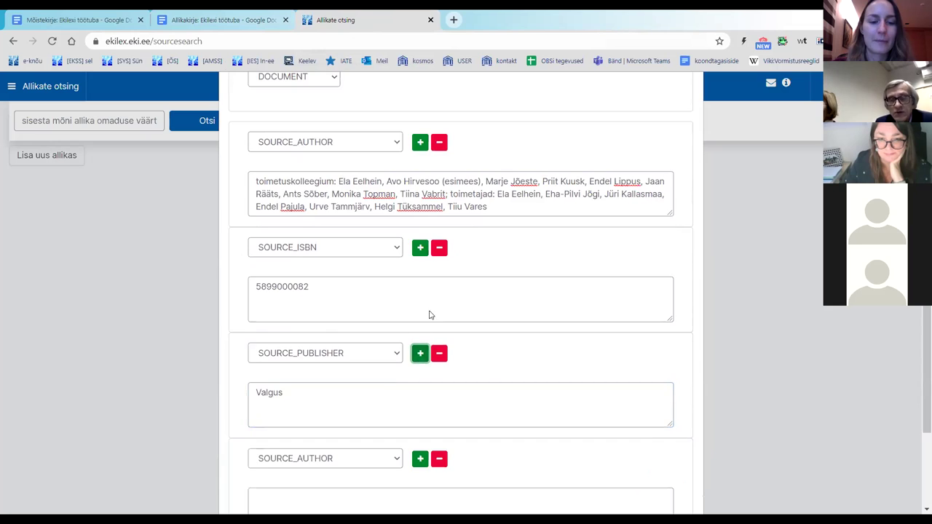
scroll(433, 310, down, 2)
scroll(361, 331, up, 1)
scroll(368, 291, down, 1)
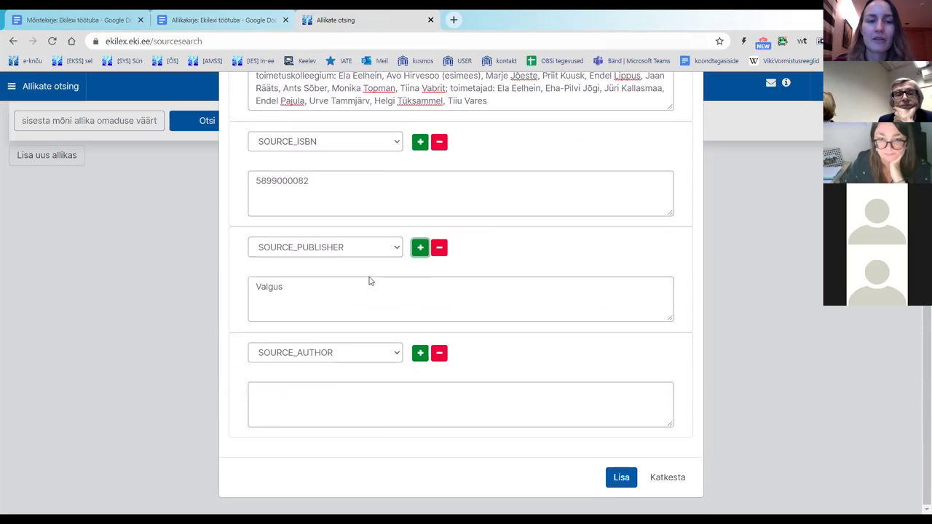
click(340, 355)
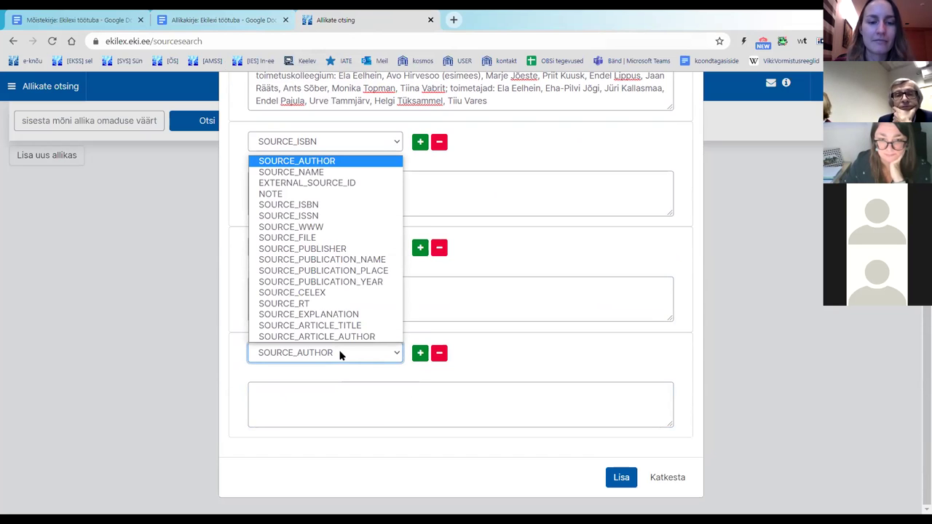
click(350, 282)
click(208, 20)
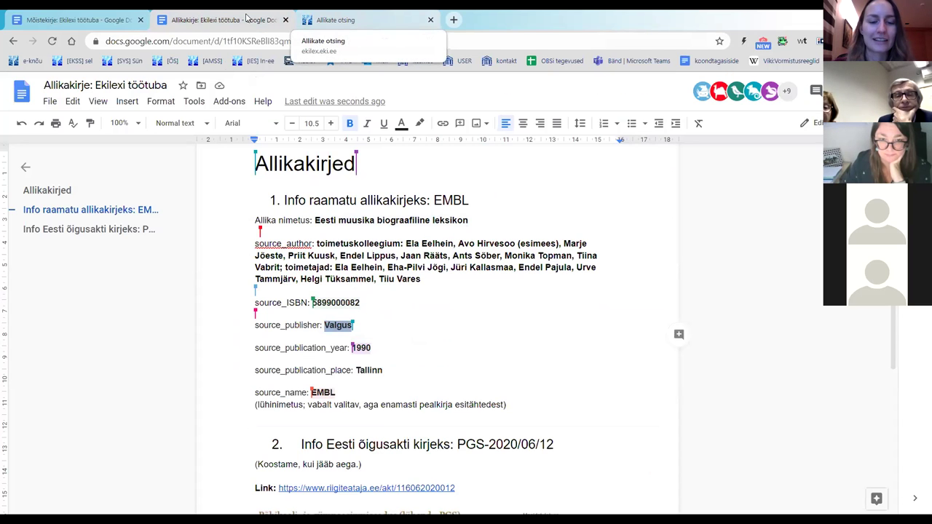
click(335, 20)
click(322, 396)
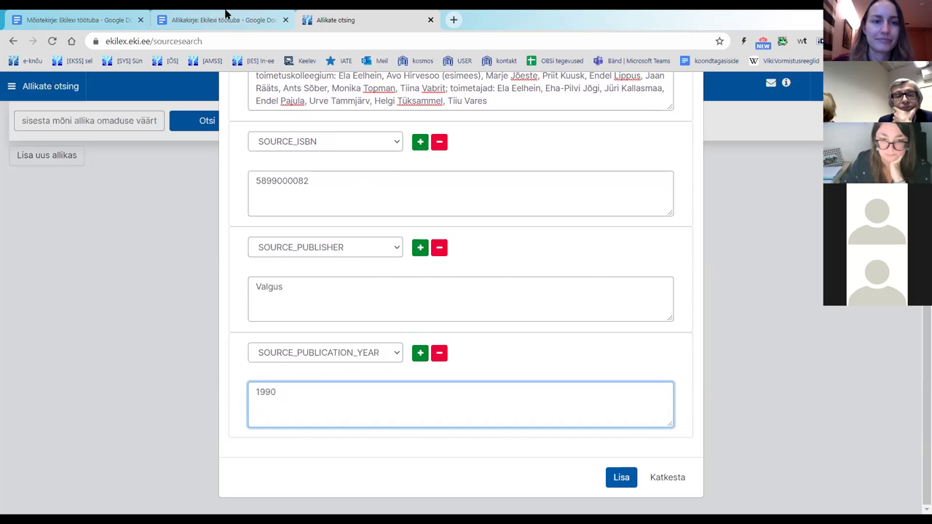
click(227, 14)
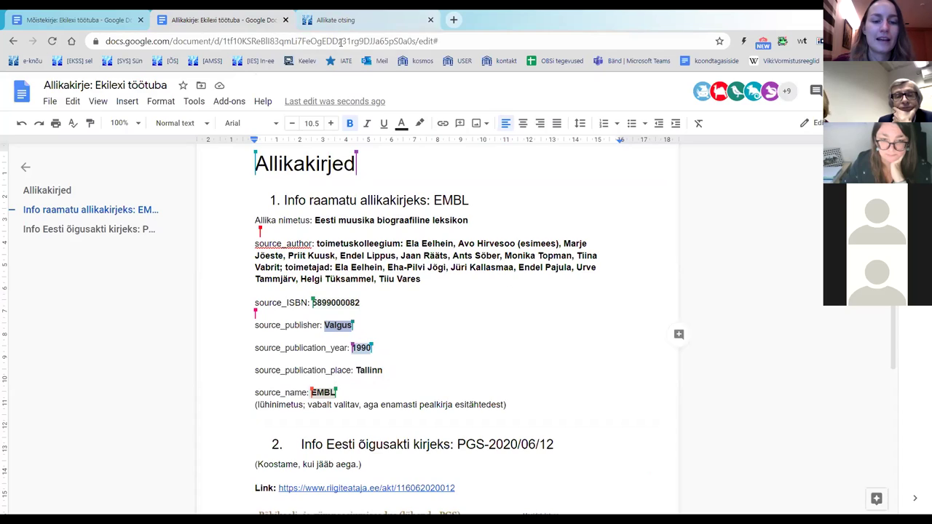
click(339, 20)
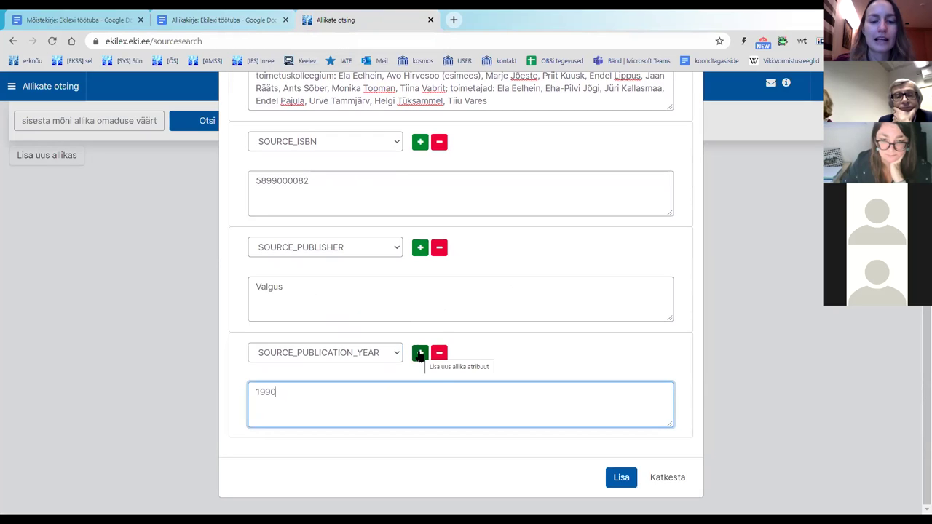
click(420, 354)
scroll(387, 274, down, 2)
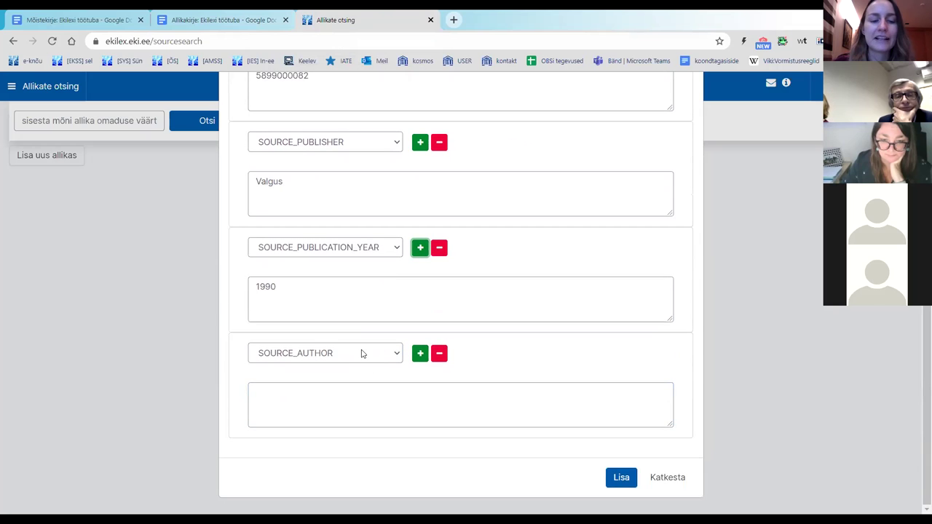
click(358, 353)
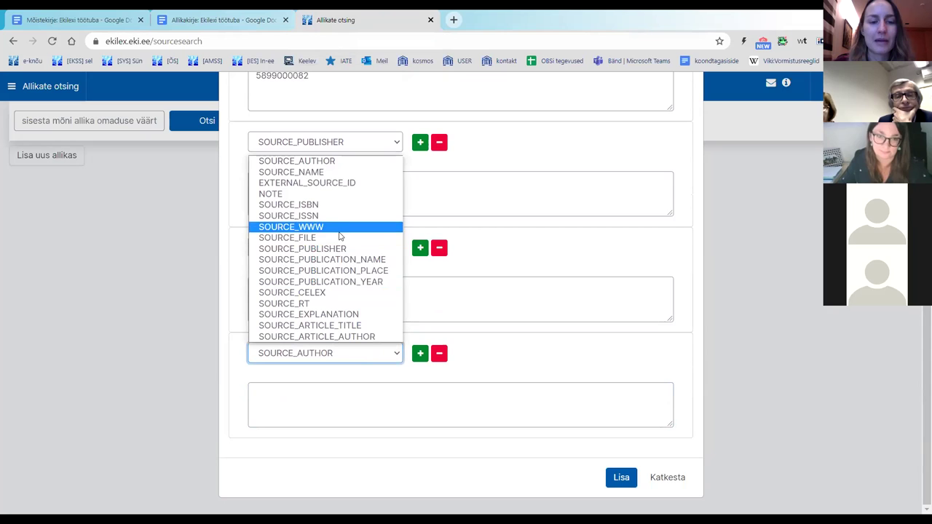
click(368, 270)
click(354, 388)
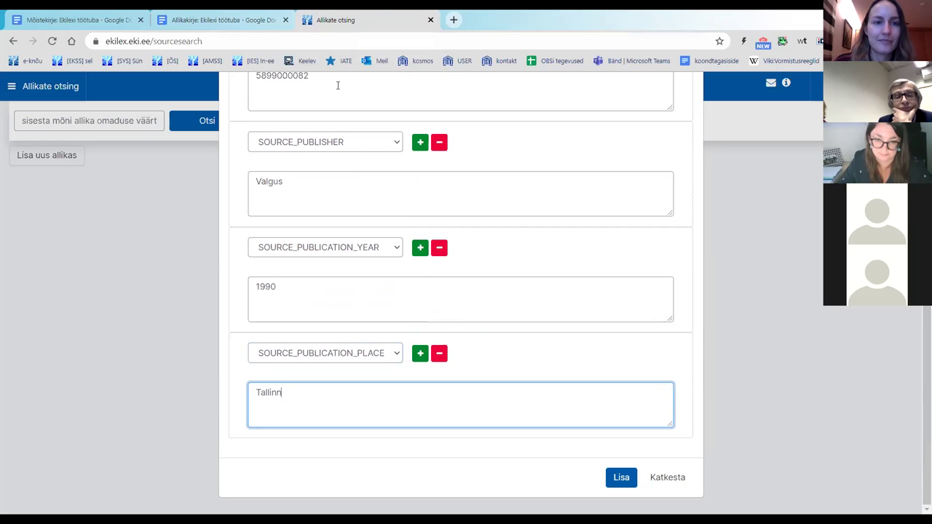
click(260, 13)
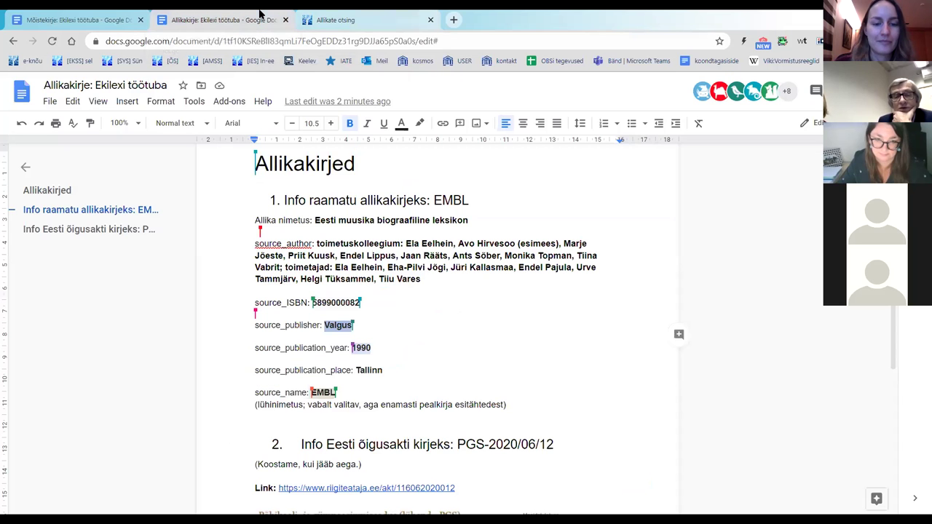
click(313, 17)
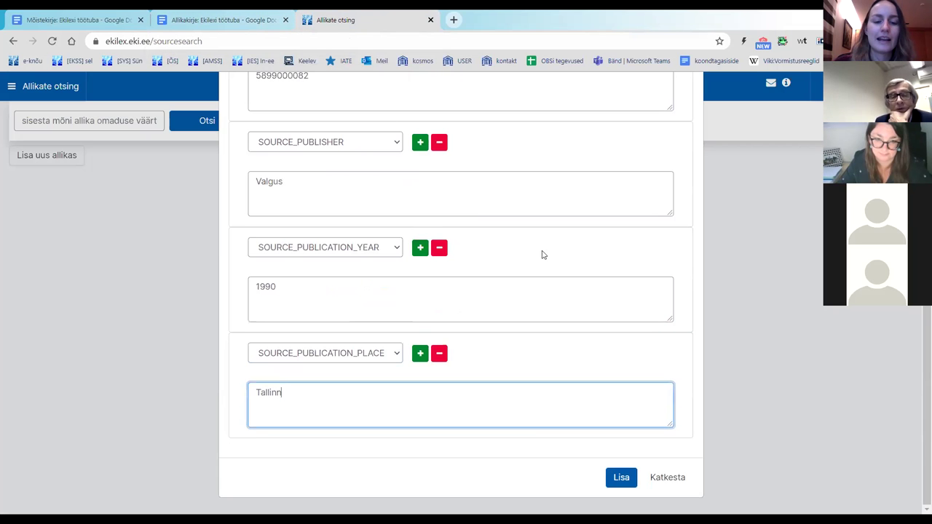
scroll(546, 260, up, 3)
scroll(546, 260, down, 3)
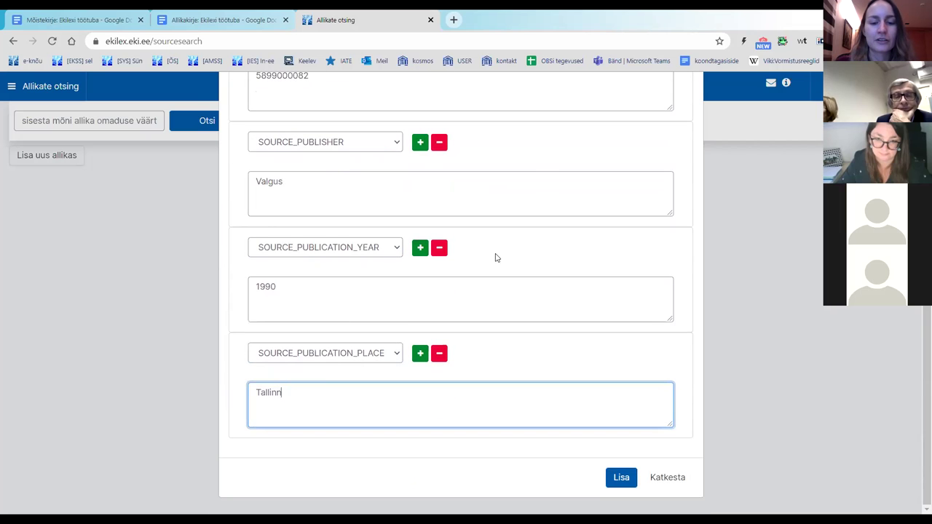
Step: Add another attribute row and set its type to SOURCE_NAME
click(420, 355)
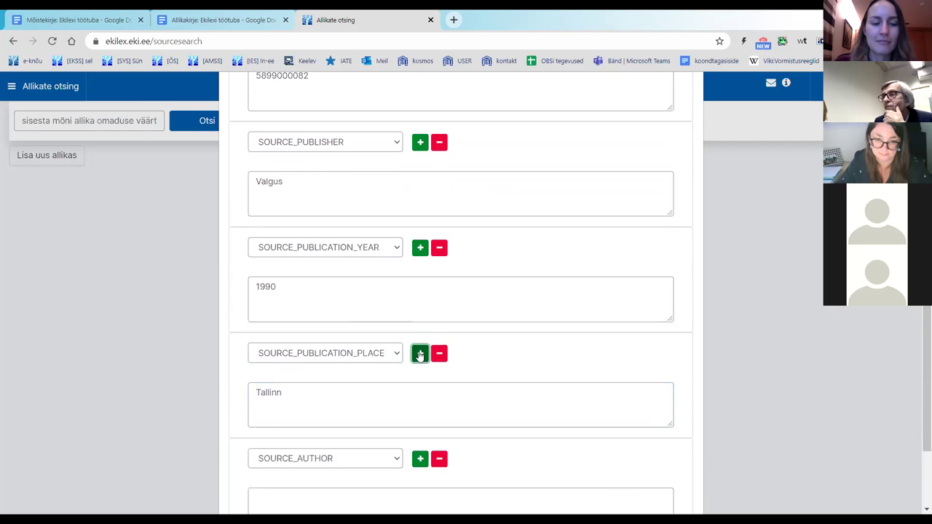
scroll(465, 316, down, 2)
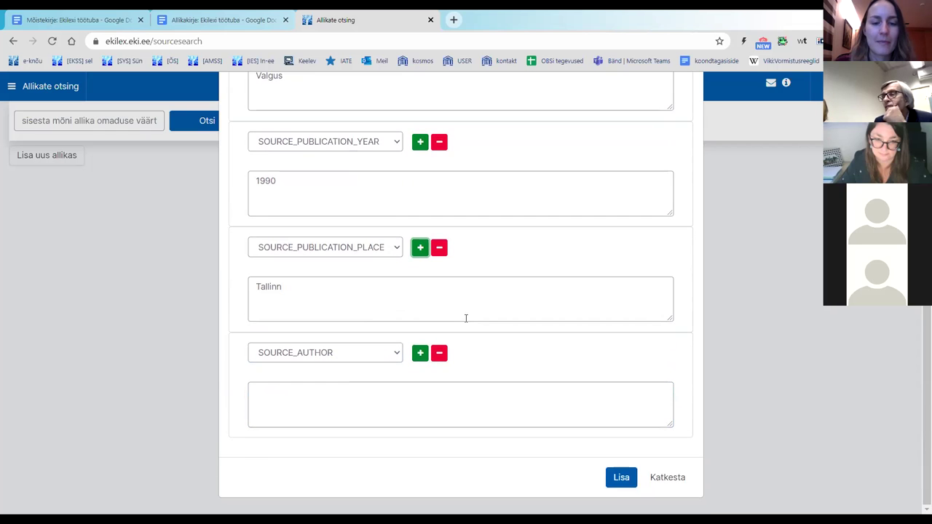
click(365, 347)
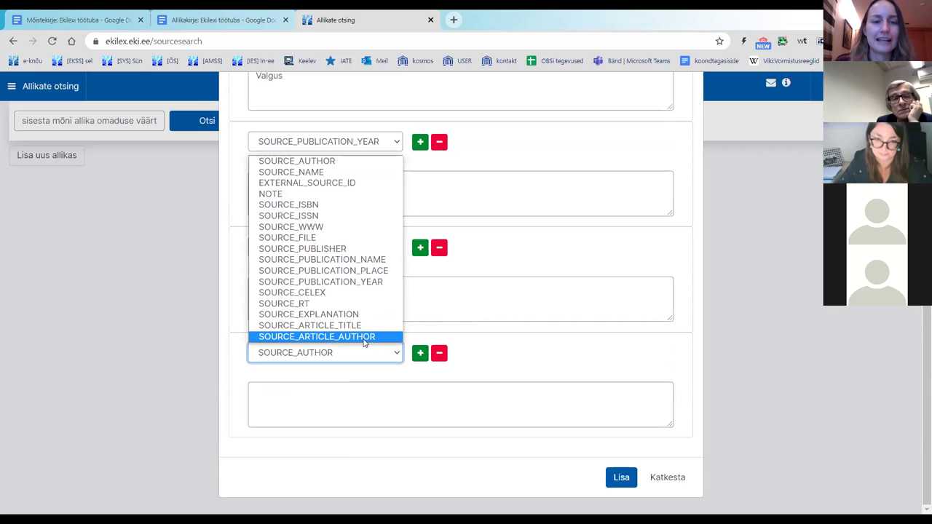
click(356, 173)
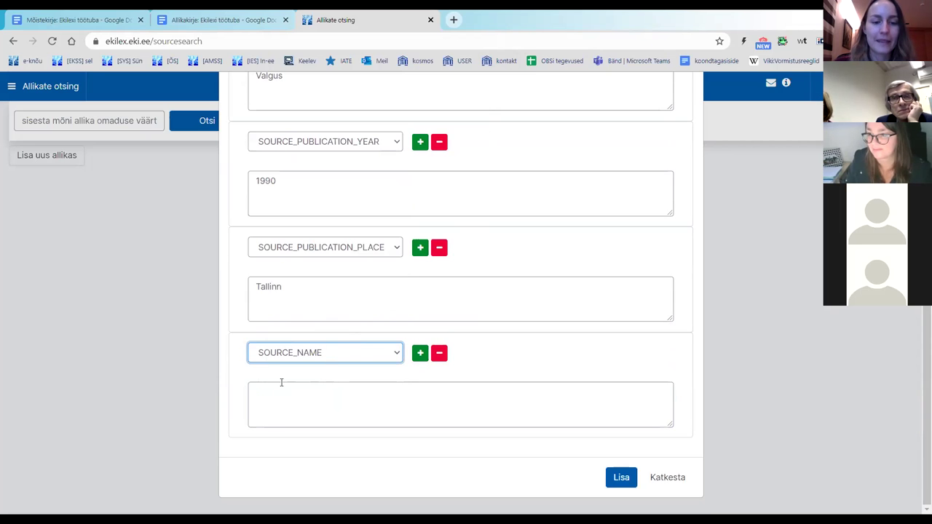
Step: Enter the short name EMBL in the new SOURCE_NAME field
click(336, 388)
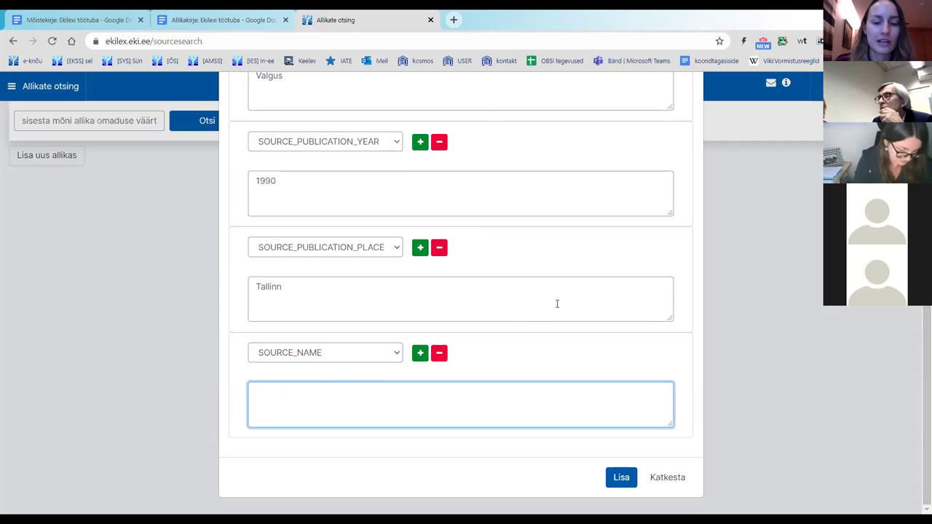
scroll(566, 300, up, 3)
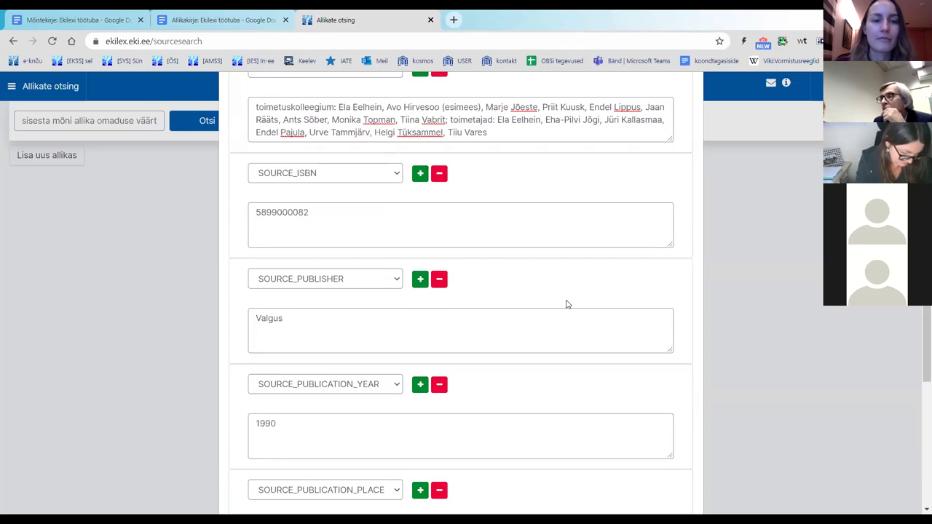
scroll(566, 304, up, 2)
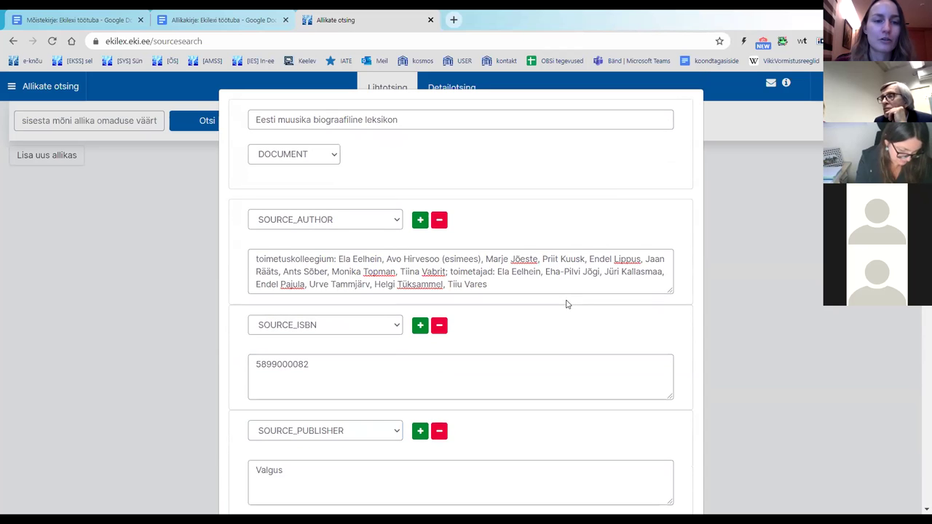
scroll(567, 304, down, 5)
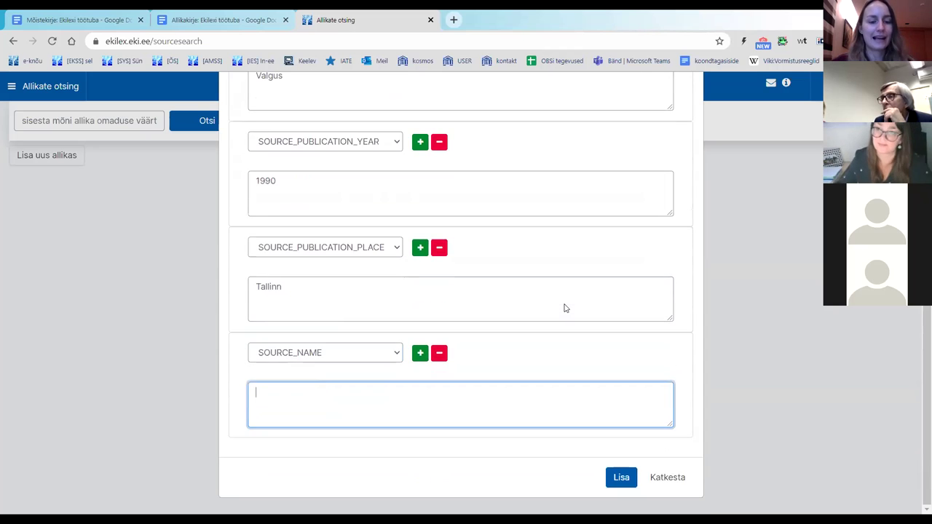
text(EMBL)
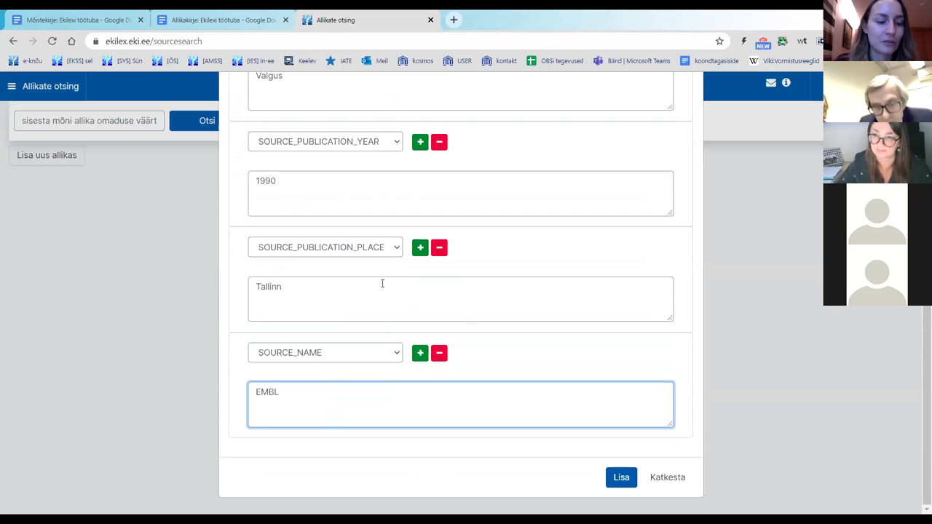
scroll(422, 223, up, 5)
drag(417, 119, 255, 115)
scroll(432, 235, down, 5)
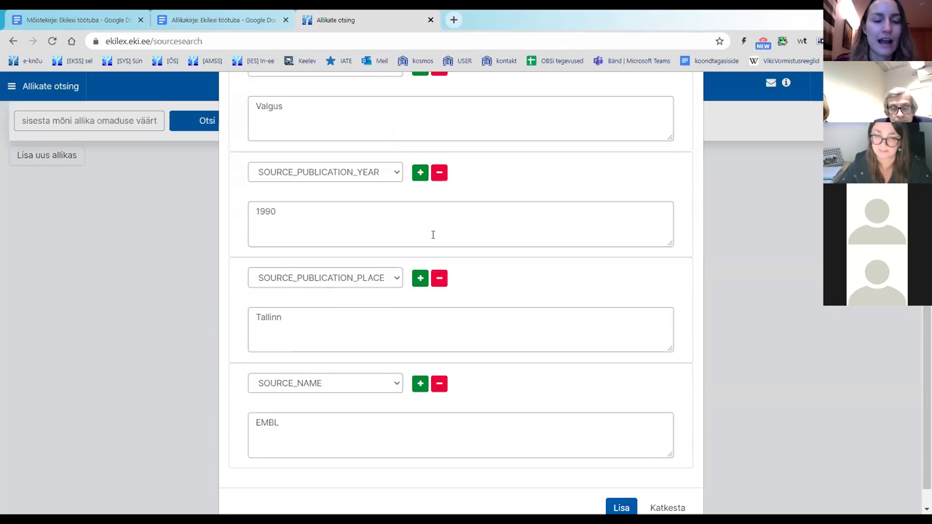
scroll(432, 234, down, 1)
drag(283, 394, 250, 392)
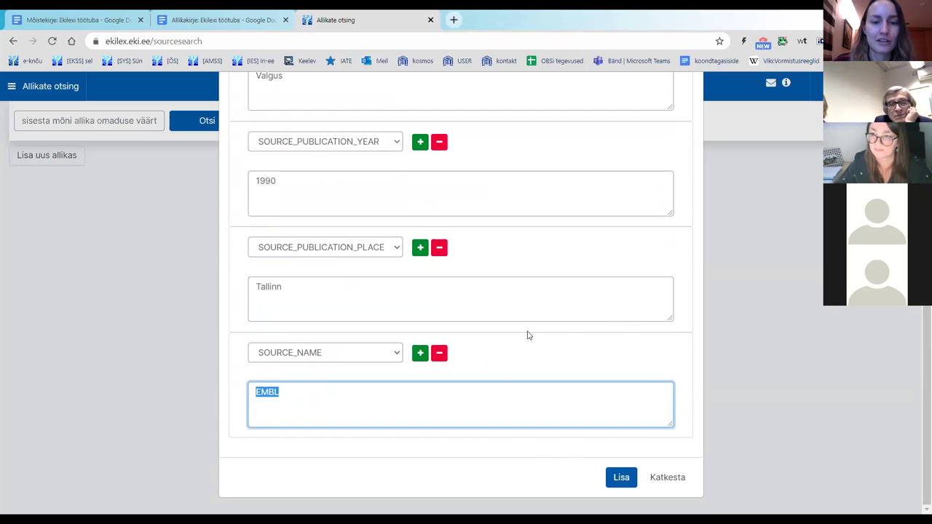
scroll(529, 331, up, 5)
scroll(359, 145, down, 3)
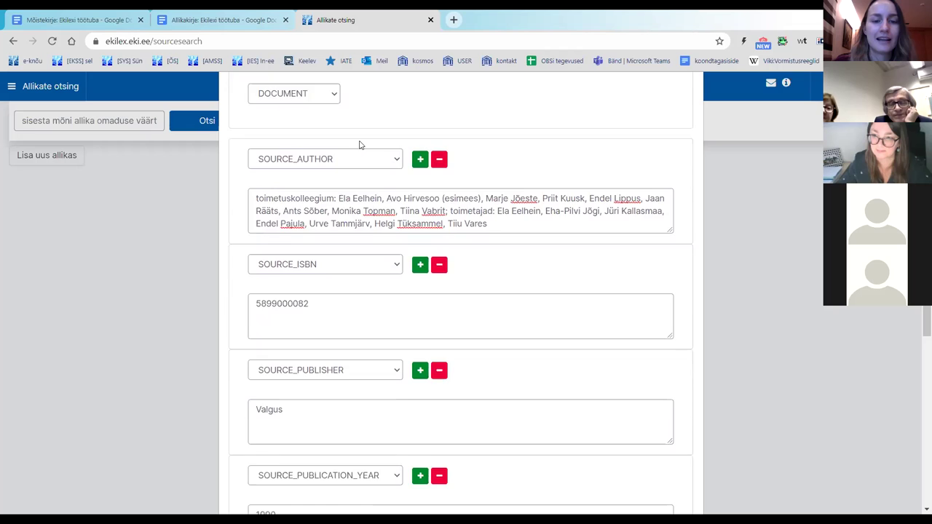
scroll(315, 230, down, 3)
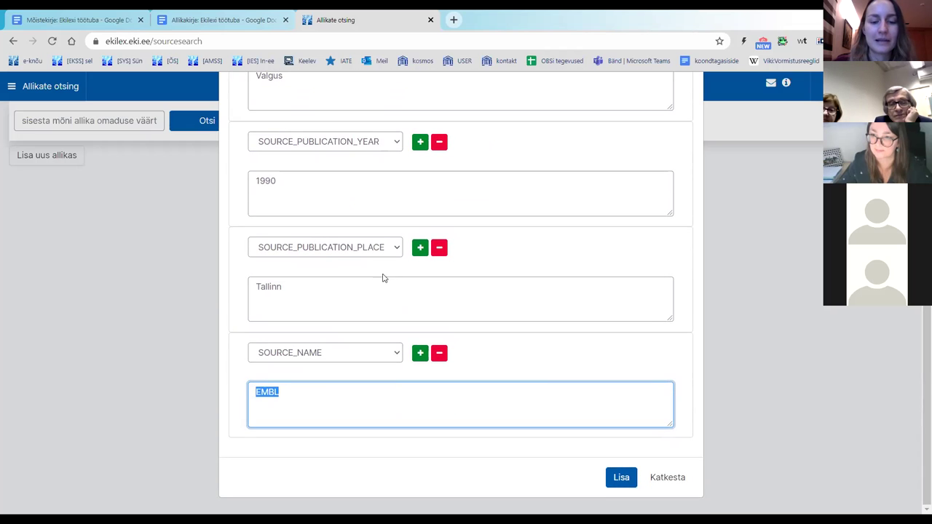
click(545, 274)
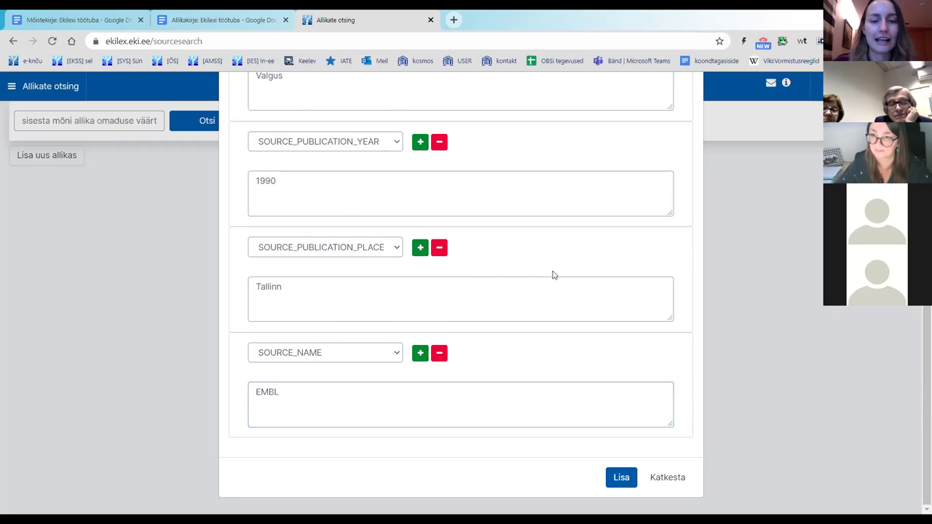
Step: Save the source with Lisa and review its new card, source id 17134
click(621, 478)
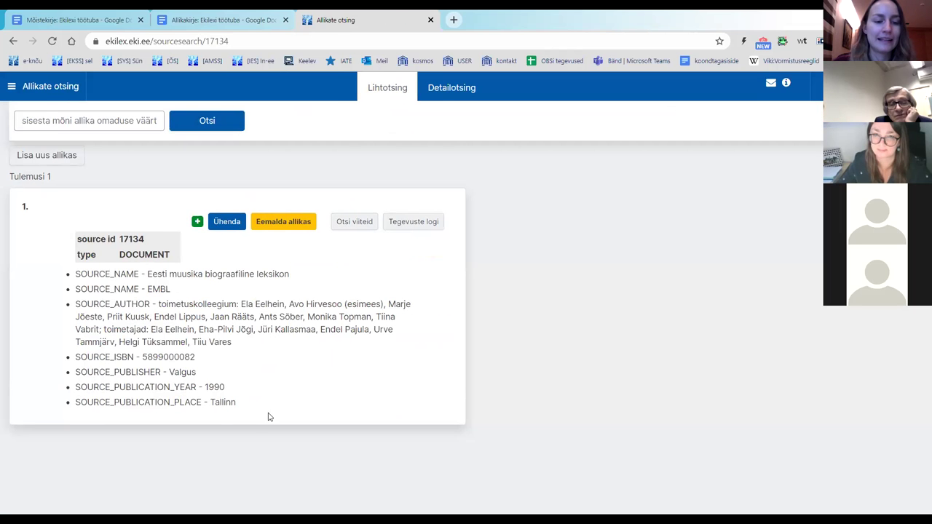
drag(296, 410, 76, 272)
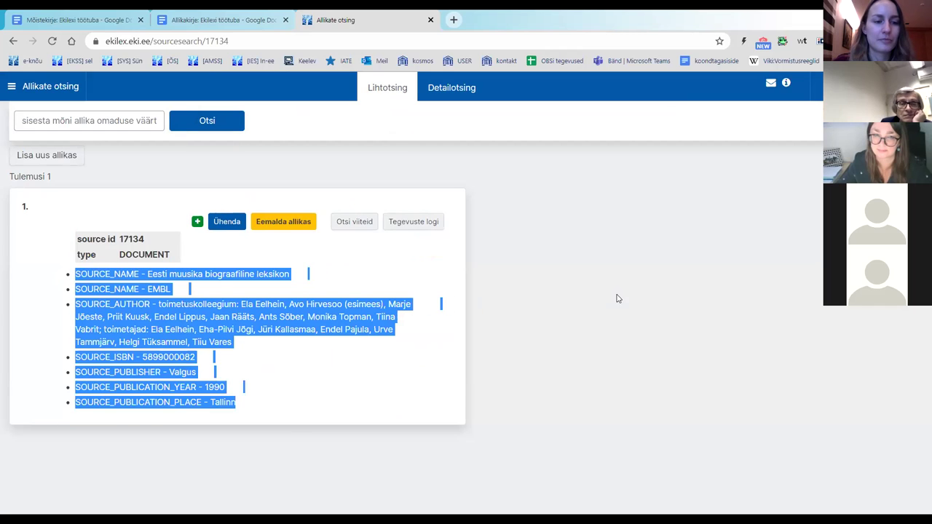
click(368, 225)
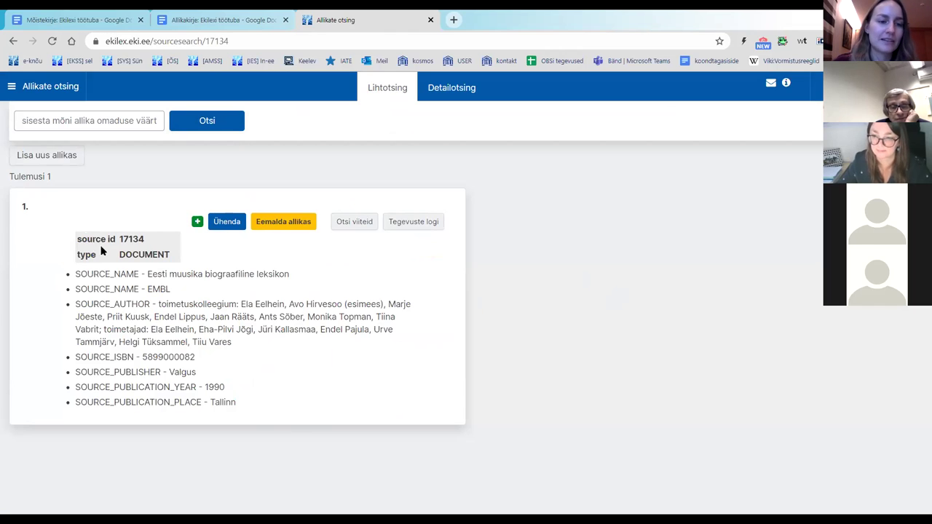
drag(120, 239, 145, 245)
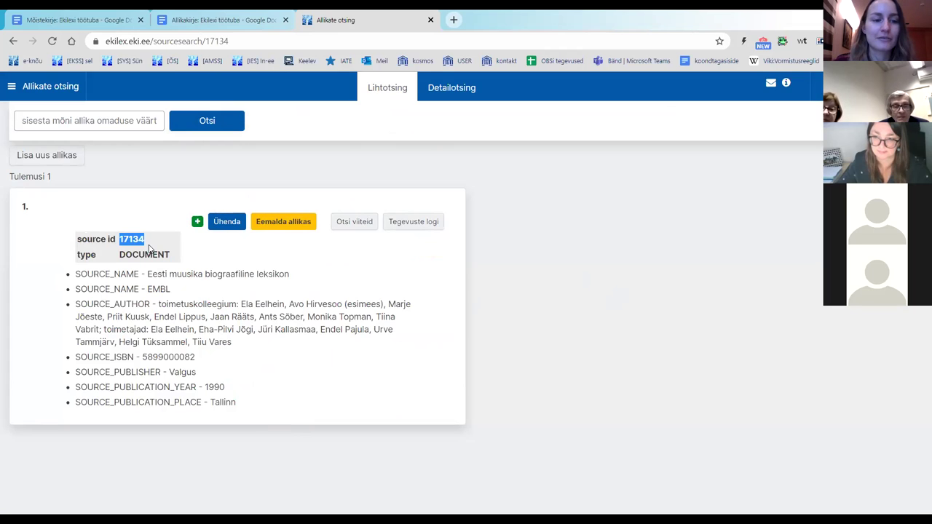
click(328, 361)
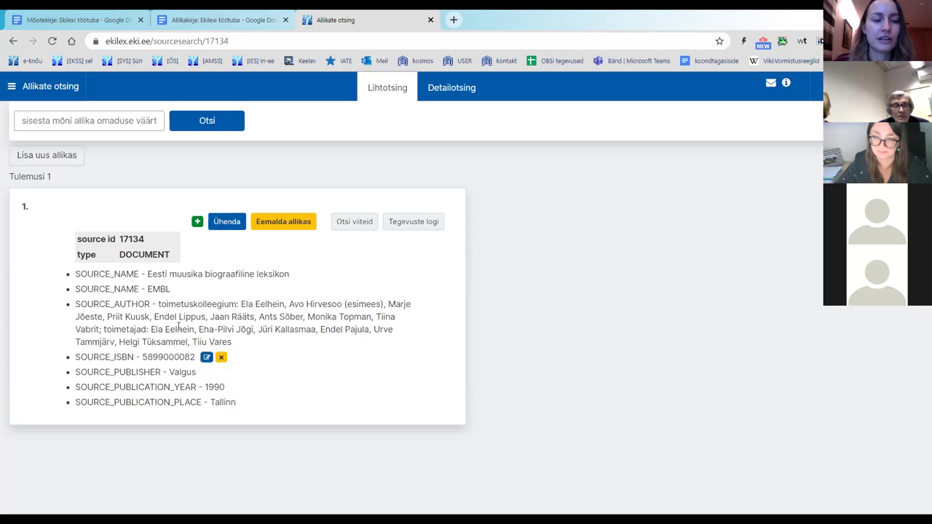
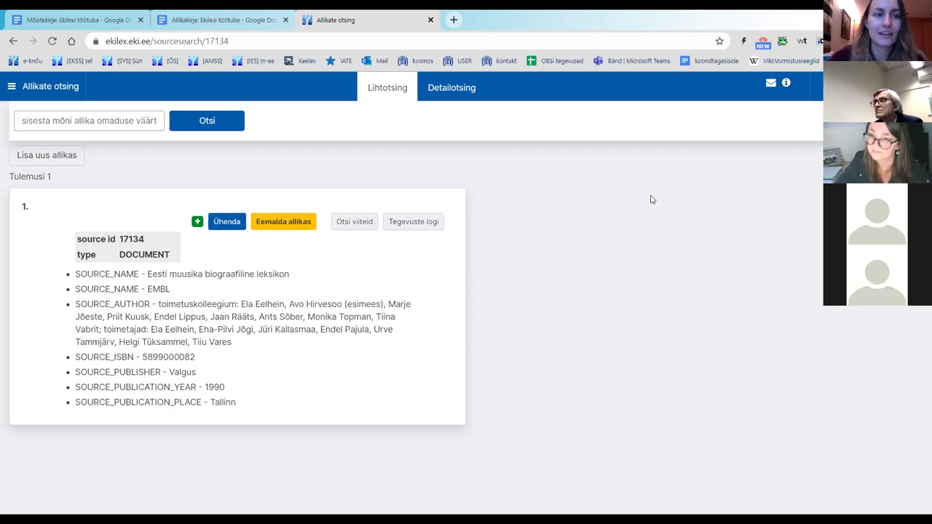
Step: Move the Allikakirje tab to first position and open the Mõistekirje notes for pais
drag(218, 20, 131, 27)
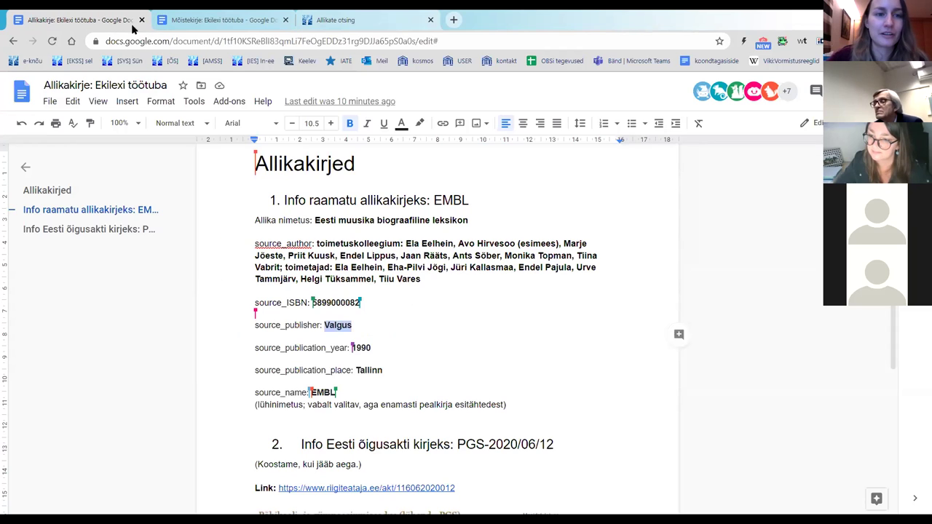
click(192, 22)
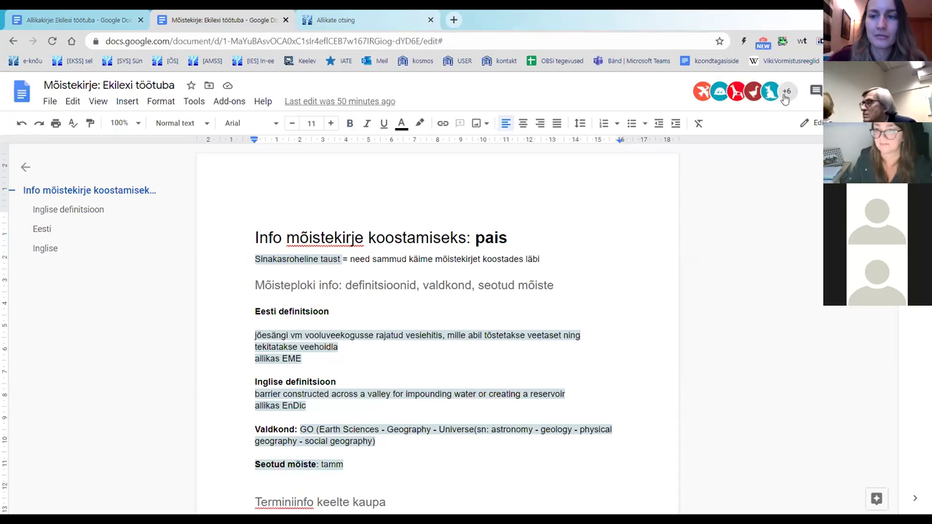
scroll(621, 193, down, 3)
scroll(621, 193, up, 3)
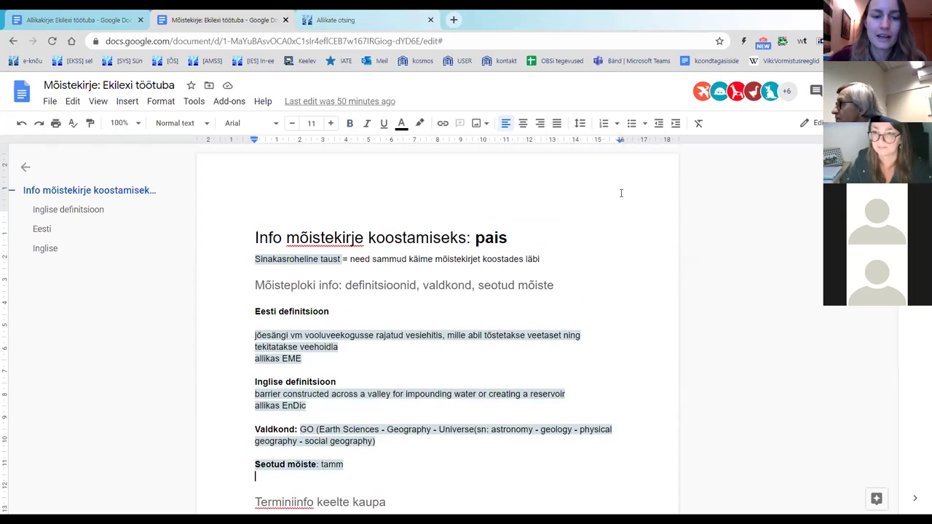
scroll(623, 196, down, 1)
scroll(623, 201, up, 1)
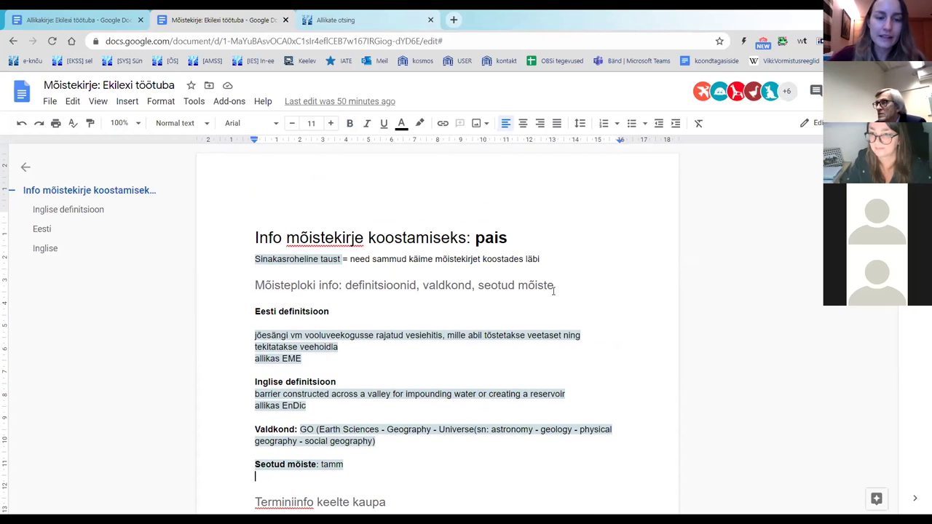
Step: Review the notes: the Sinakasroheline taust legend, Seotud mõiste tamm and Mõisteploki info
drag(254, 260, 341, 259)
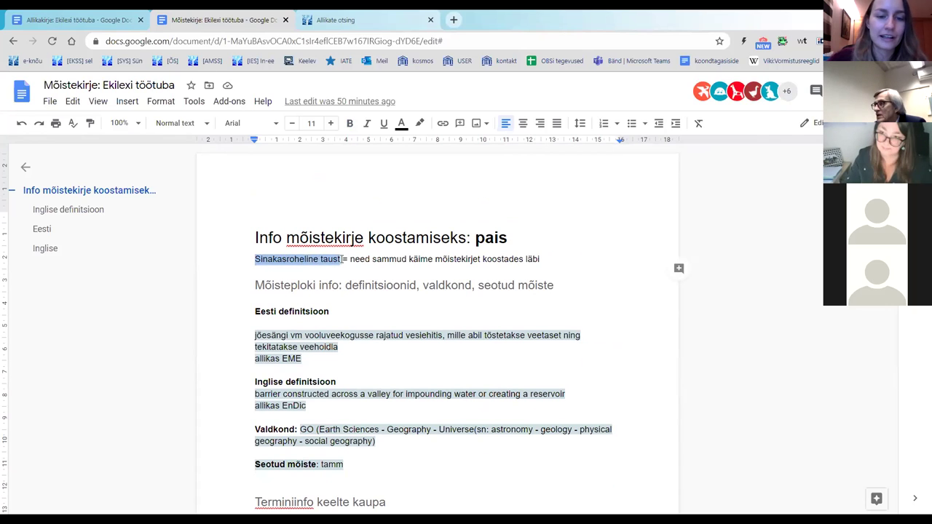
scroll(560, 294, down, 3)
click(560, 294)
scroll(560, 291, down, 5)
scroll(561, 286, down, 5)
scroll(562, 286, up, 10)
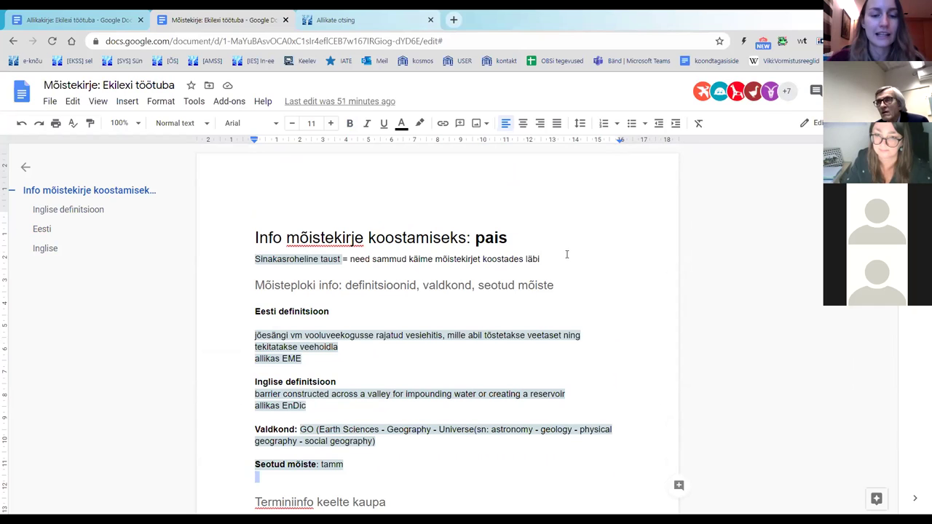
scroll(460, 222, down, 3)
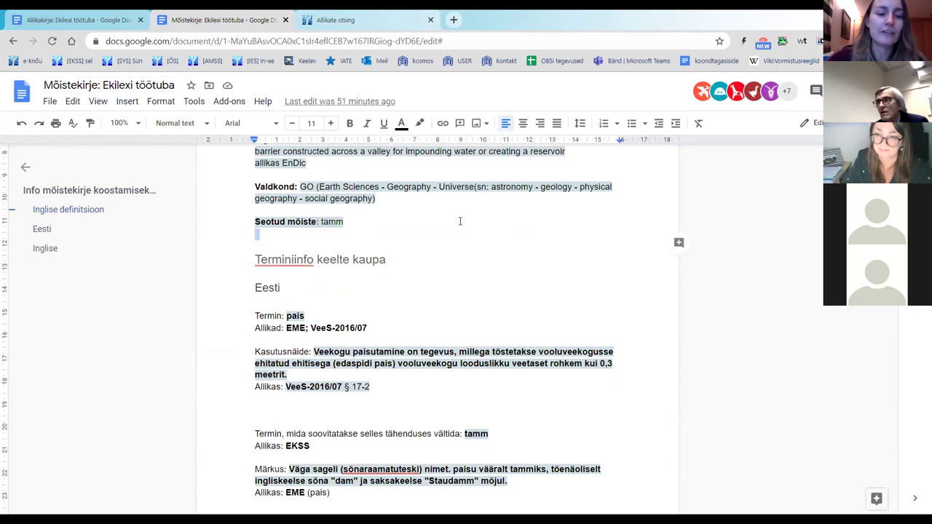
scroll(345, 244, down, 5)
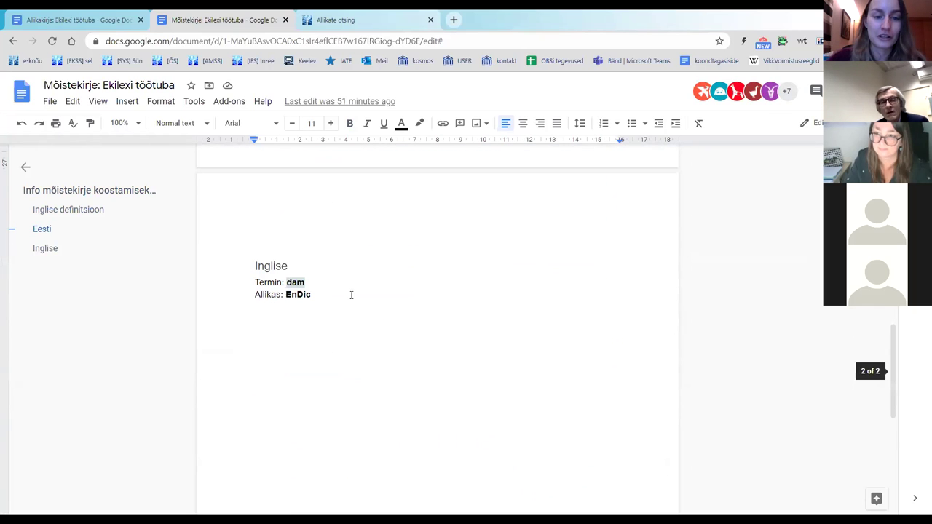
scroll(425, 285, up, 8)
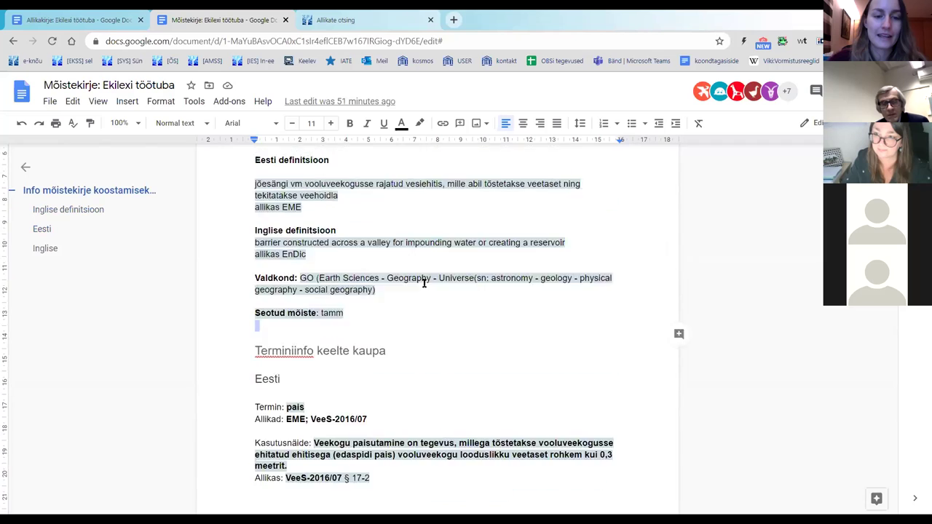
click(468, 288)
scroll(348, 265, down, 2)
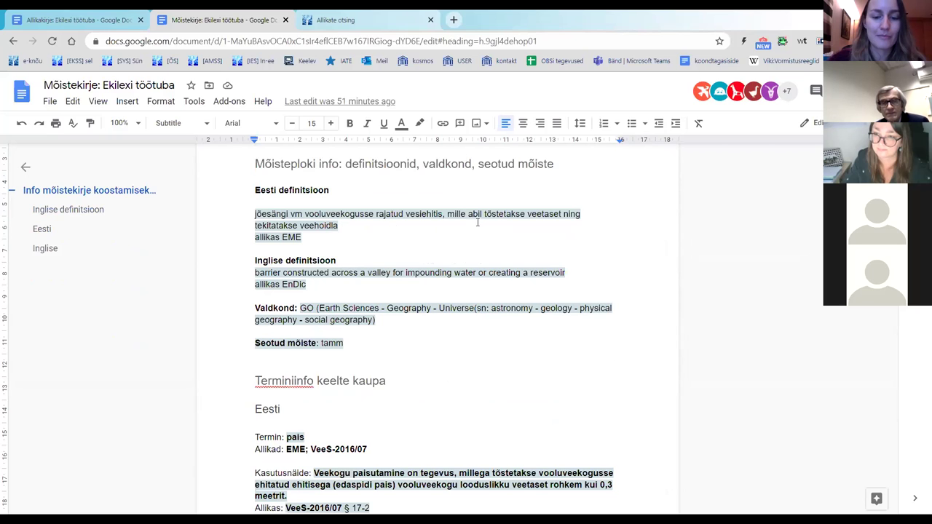
scroll(478, 223, up, 2)
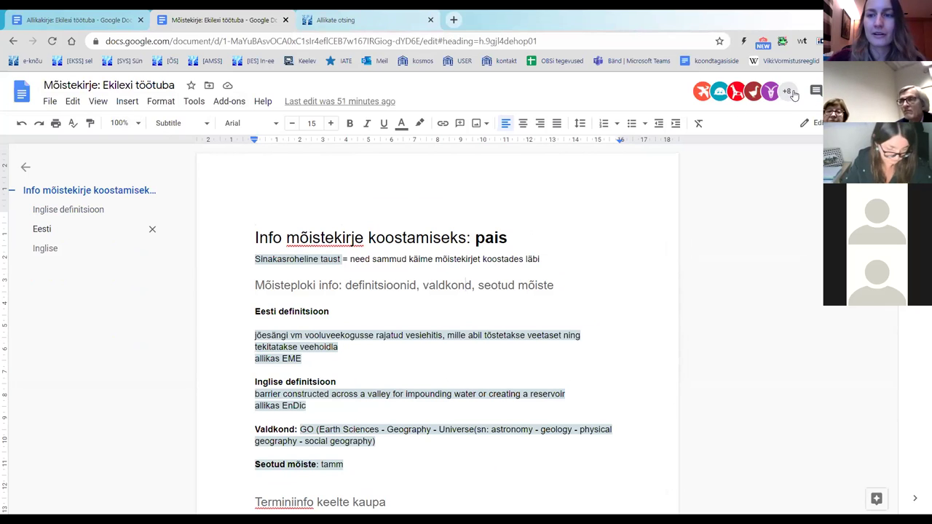
Step: Return to Ekilex's source search showing source 17134, Eesti muusika biograafiline leksikon (EMBL)
click(409, 21)
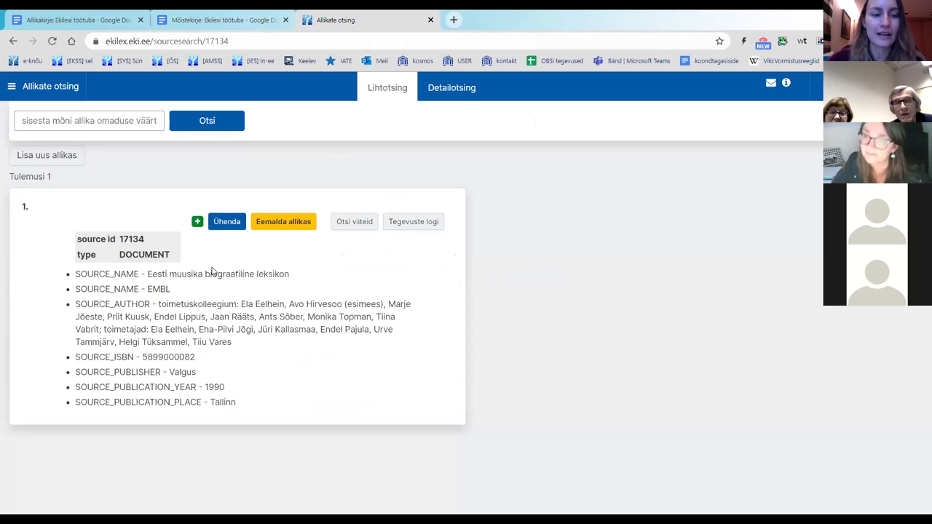
mouse_move(162, 292)
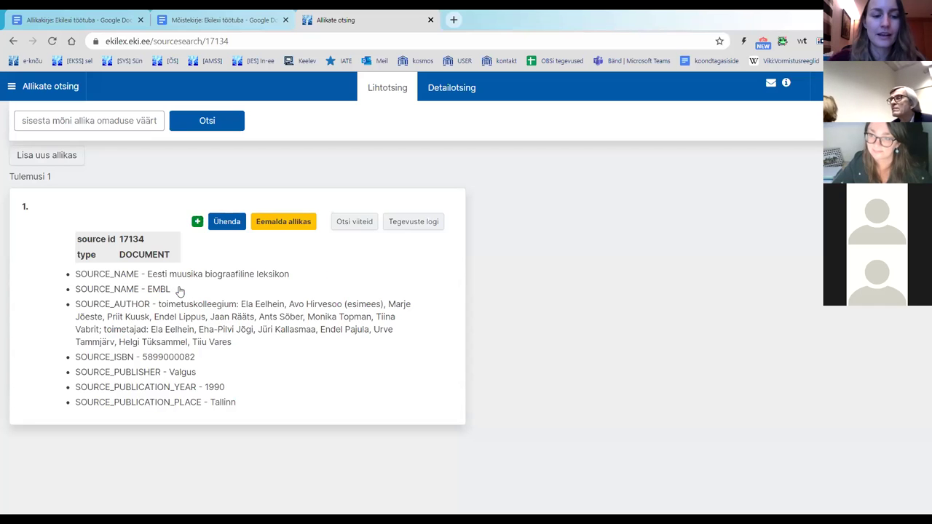
mouse_move(174, 275)
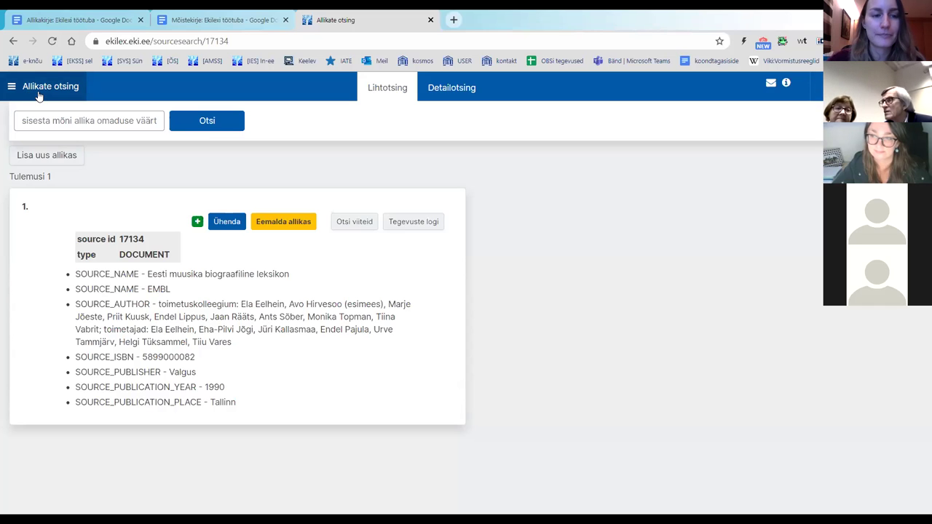
Step: Go to the Terminoloogid section and choose the Katsebaas (Muutja) role to reach the Töölaud
click(39, 97)
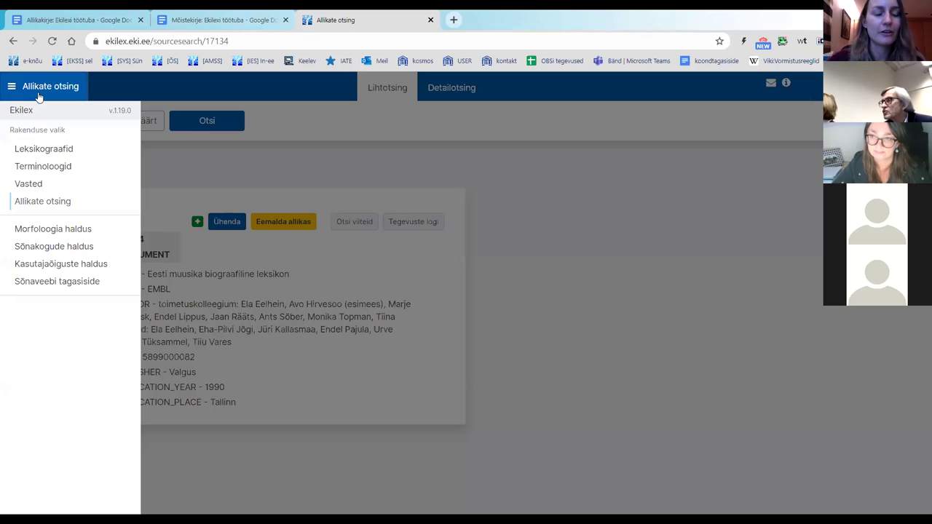
click(45, 174)
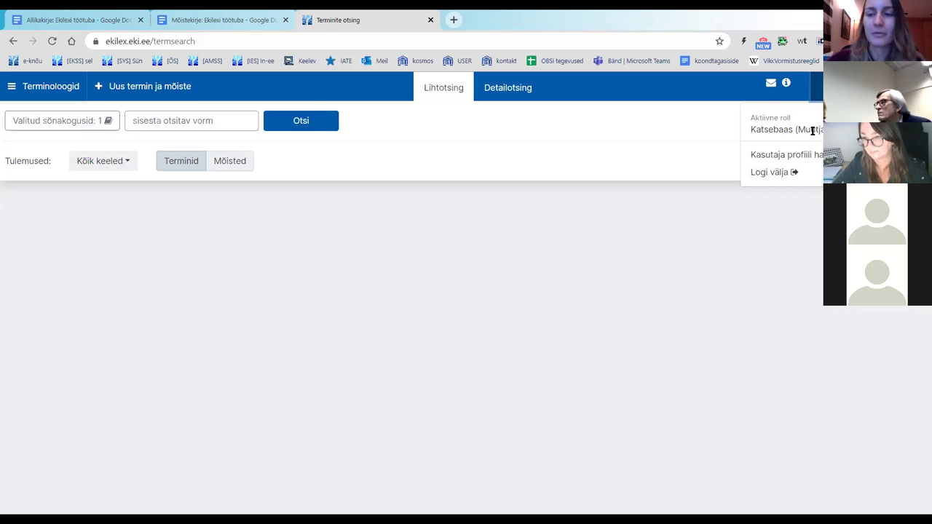
click(813, 131)
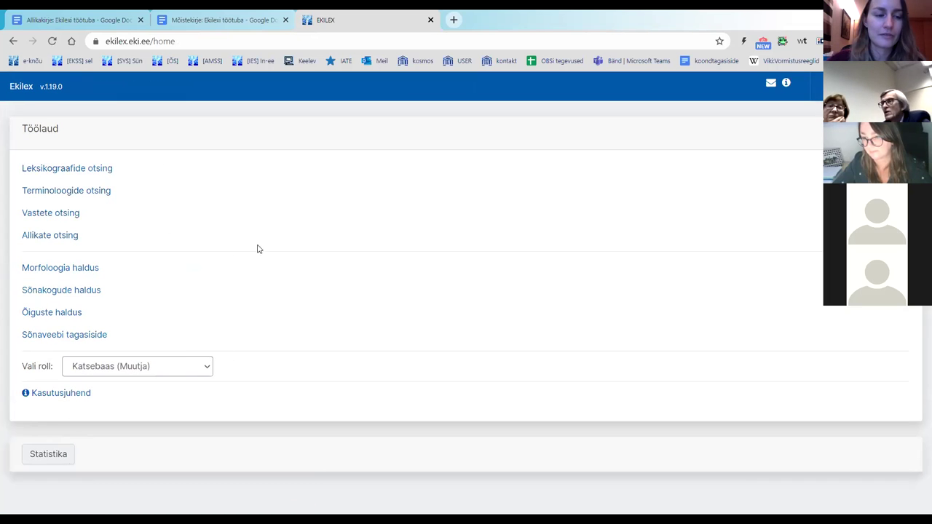
Step: Keep the role on Katsebaas (Muutja) and go to Terminoloogide otsing
click(140, 367)
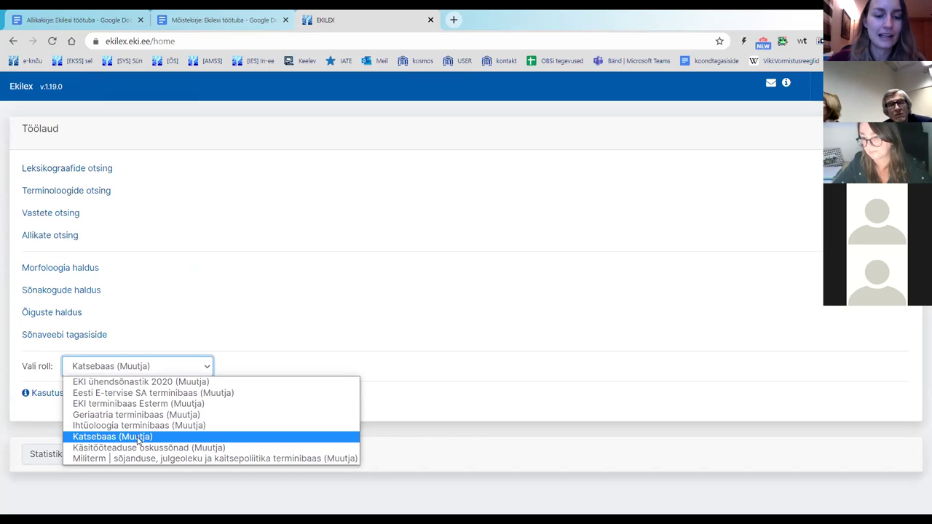
click(139, 437)
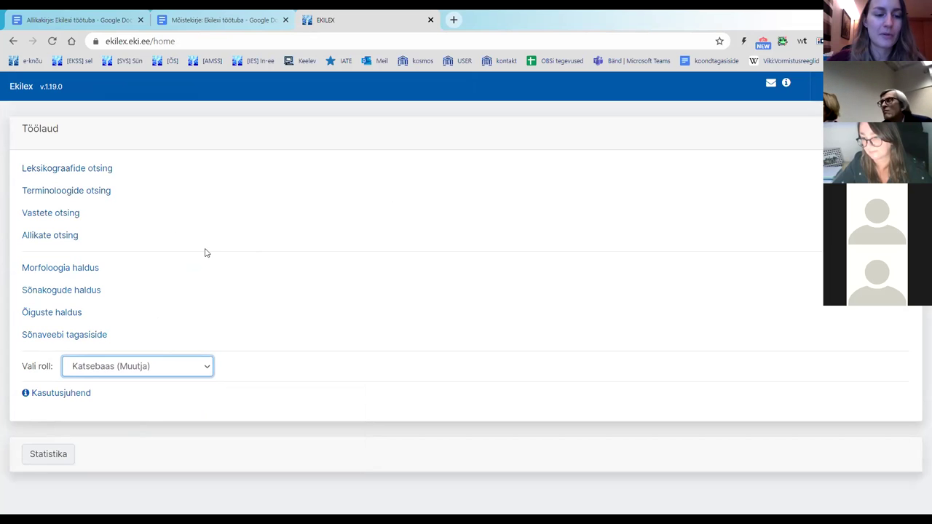
click(245, 237)
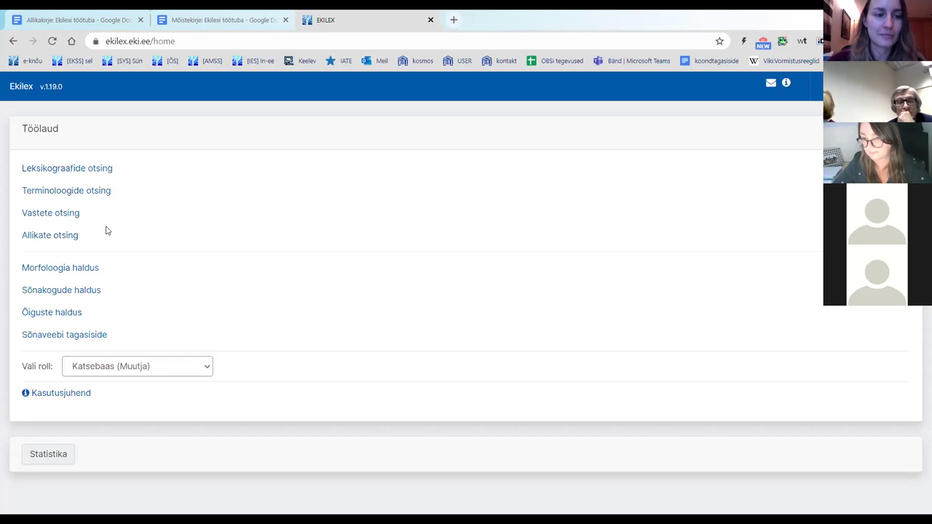
click(78, 193)
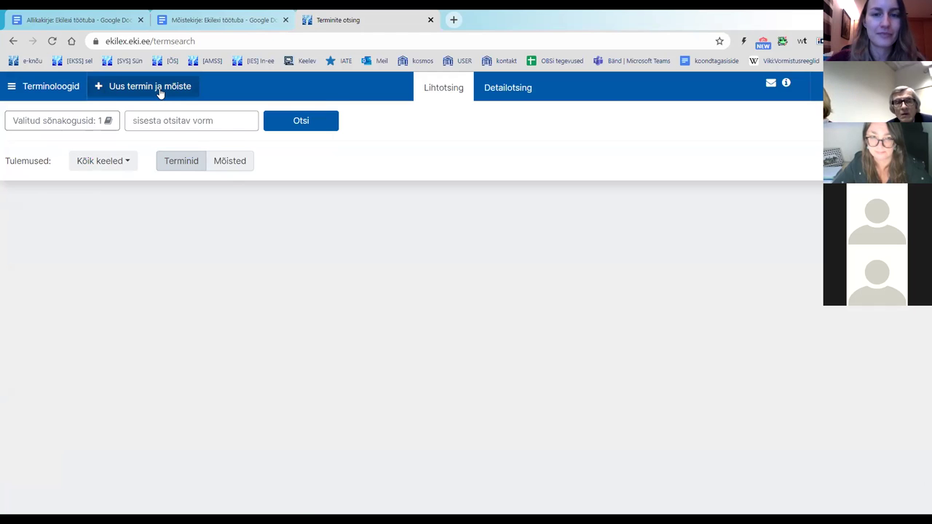
Step: Start a new term and concept, entering the term 'pais' copied from the notes
click(160, 94)
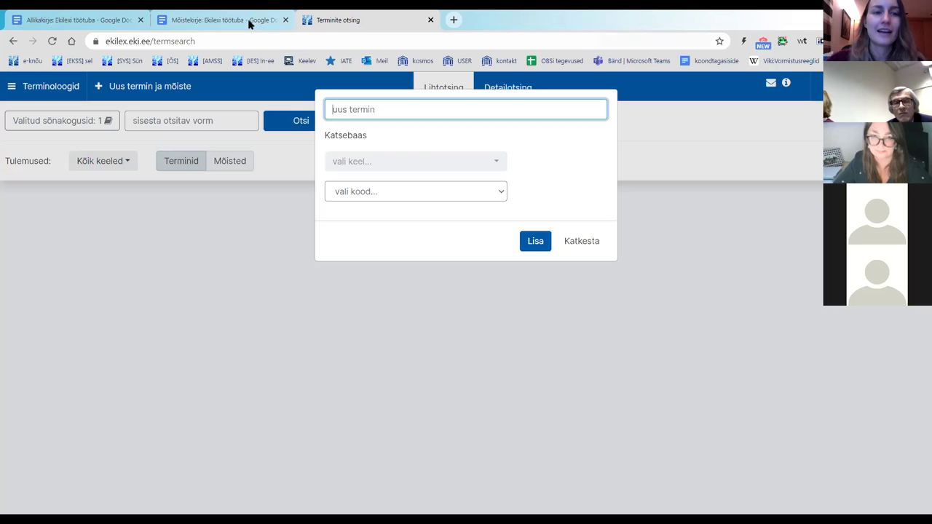
click(204, 19)
scroll(451, 241, down, 2)
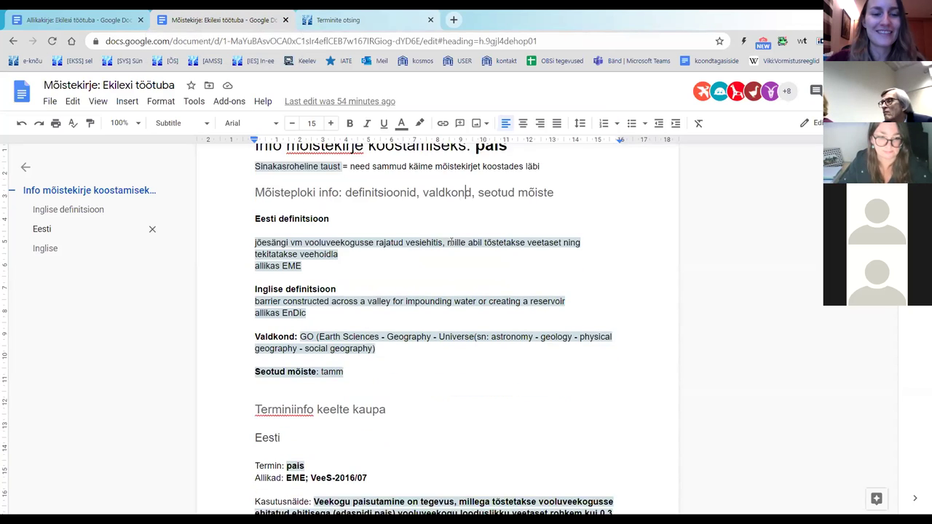
scroll(450, 242, up, 1)
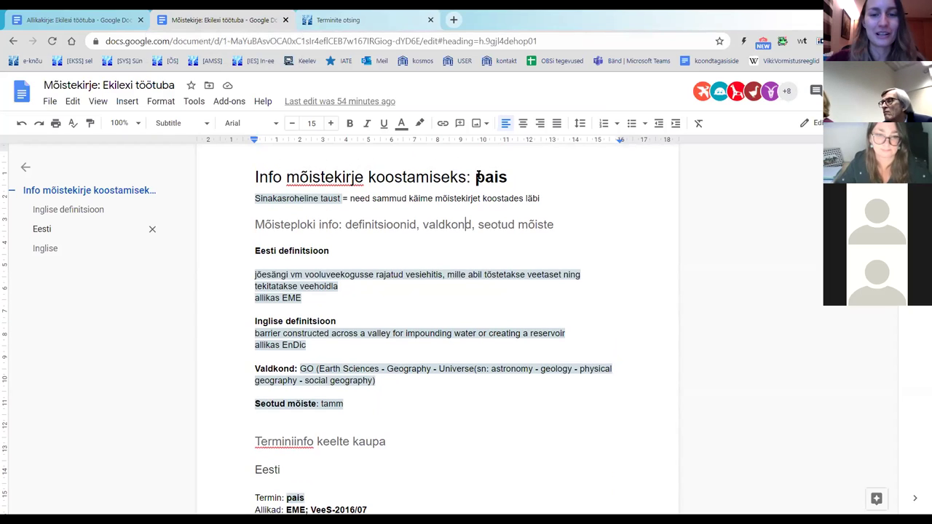
drag(477, 177, 501, 181)
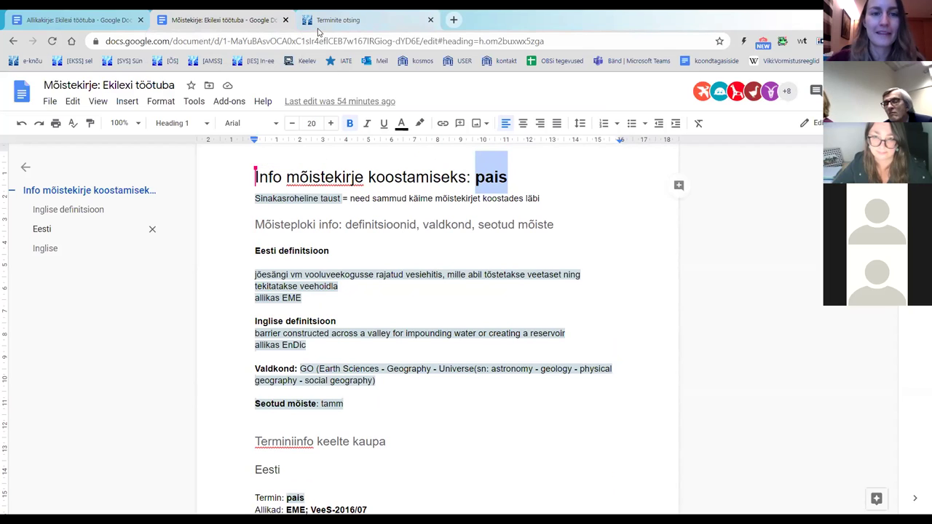
key(ctrl+Tab)
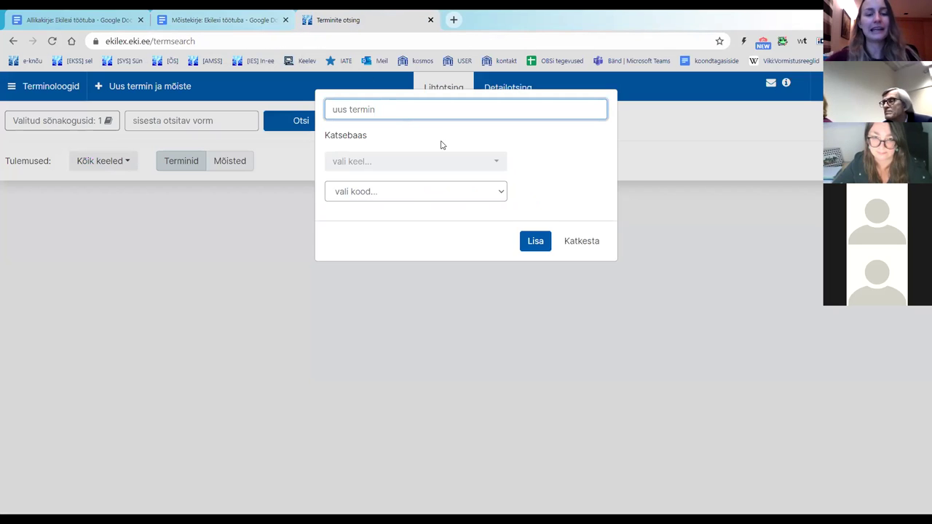
text(pais)
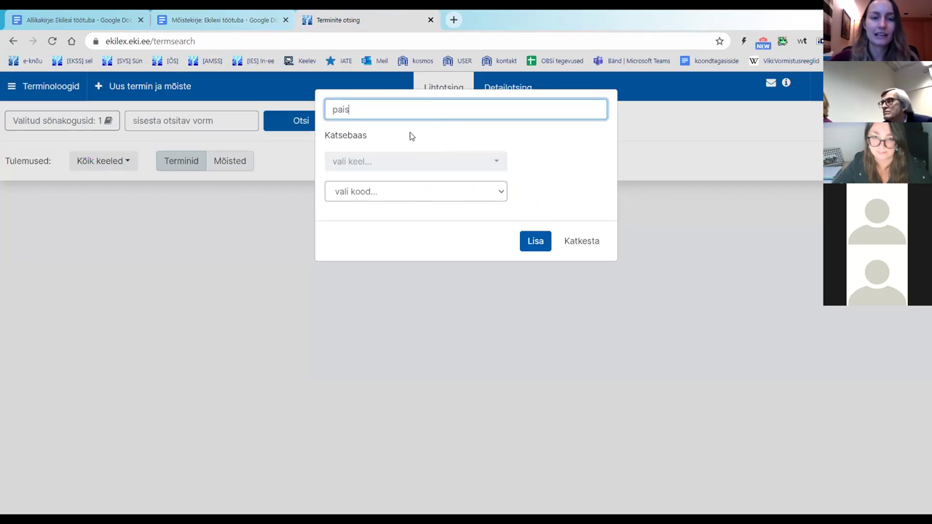
Step: Set the term's language to eesti and form code to ainsuse nimetav, then add it
click(406, 165)
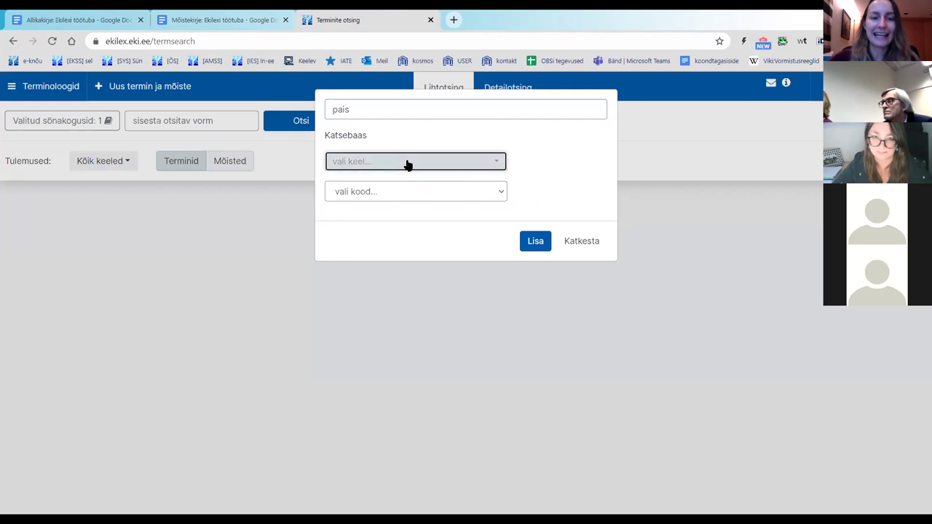
click(394, 211)
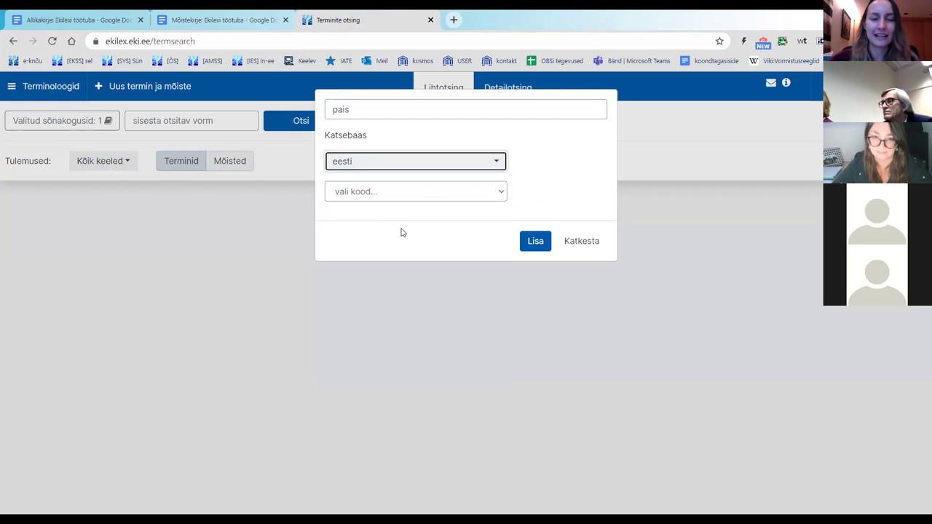
click(401, 192)
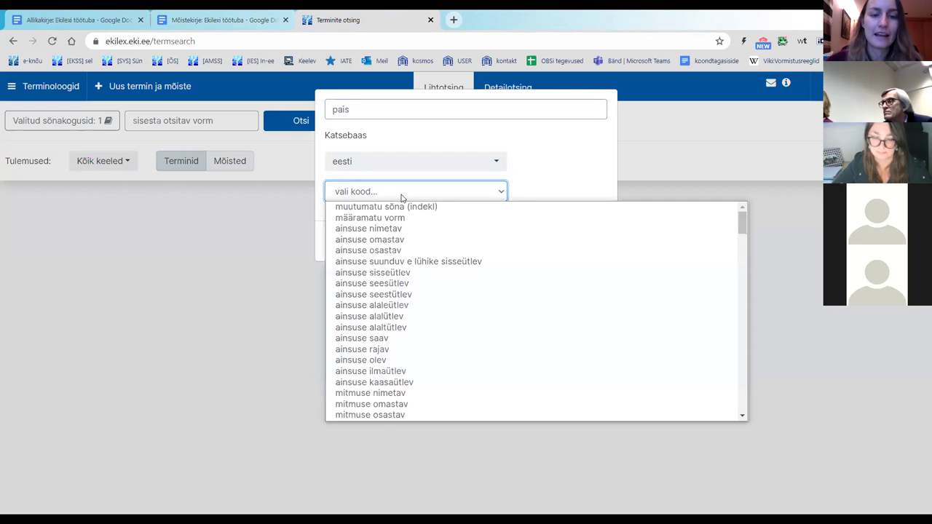
click(413, 230)
click(401, 137)
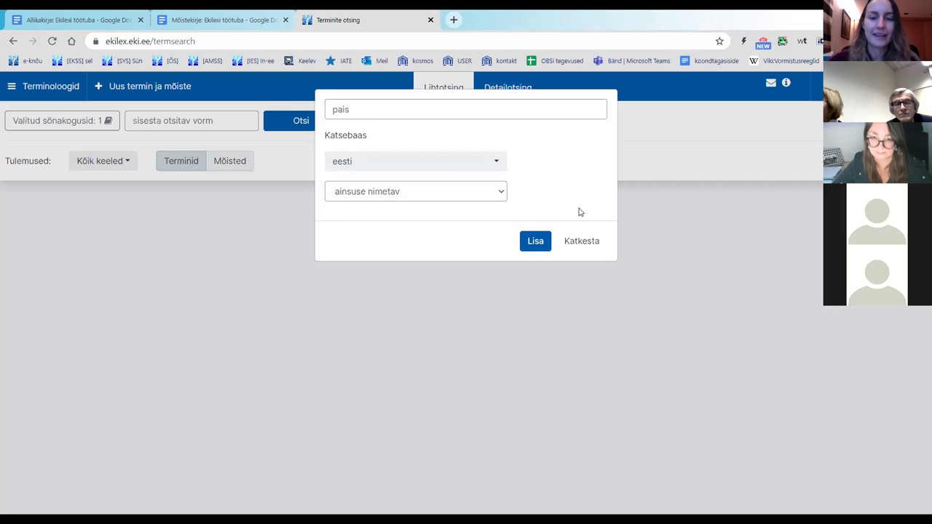
click(535, 246)
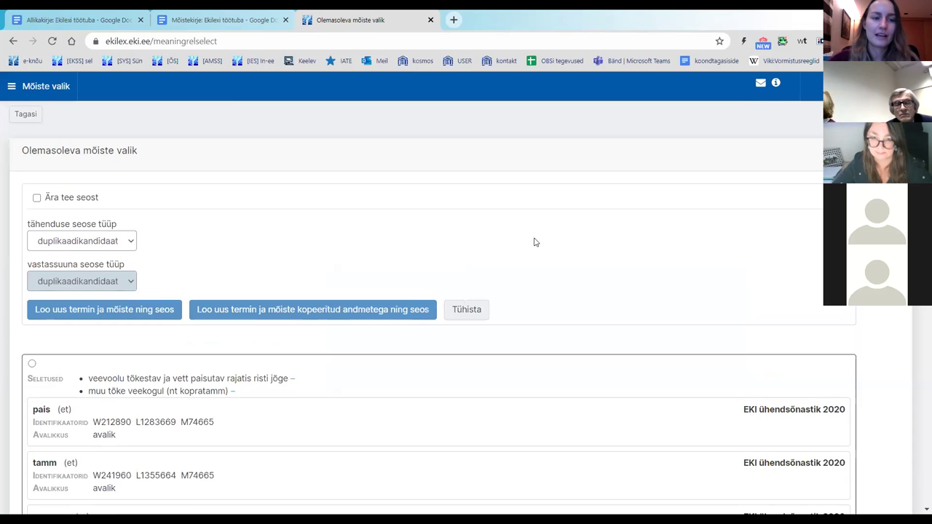
Step: Look over the existing dam concepts and tick 'Ära tee seost' to skip linking
scroll(558, 218, down, 10)
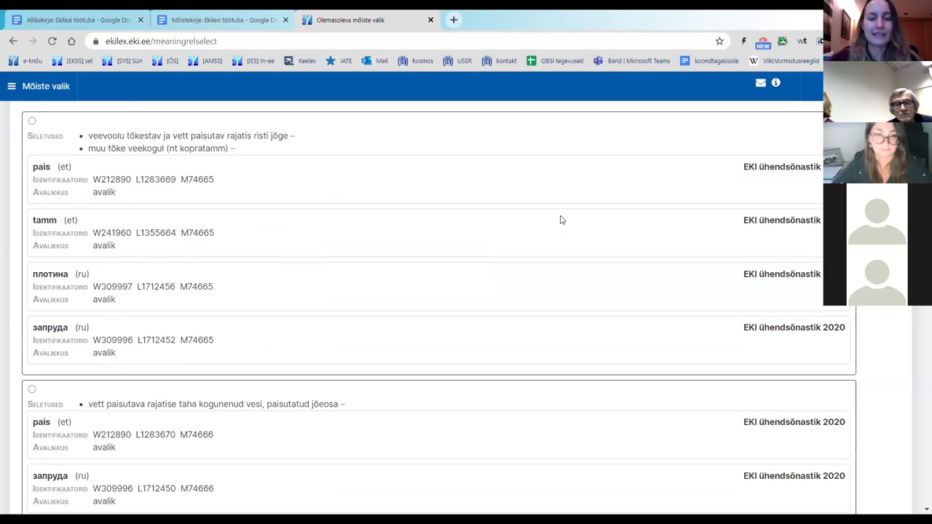
scroll(560, 221, up, 10)
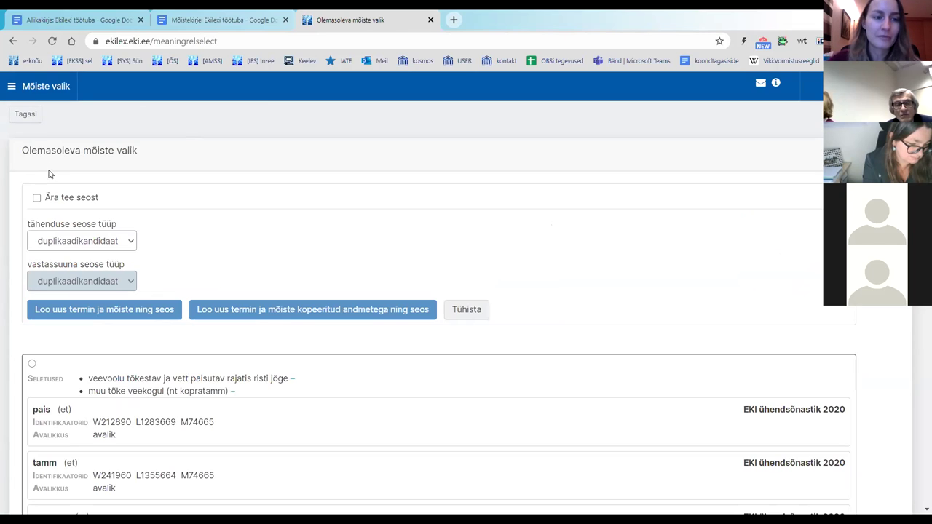
click(36, 198)
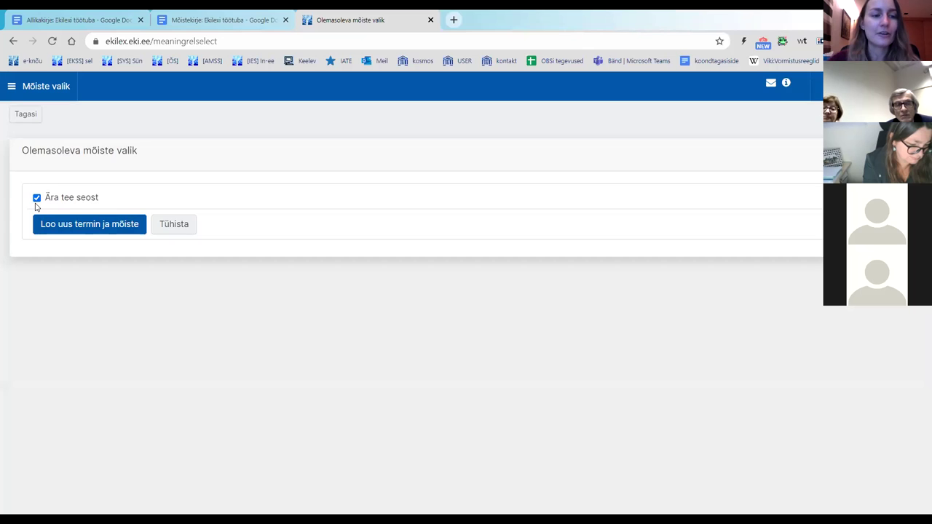
Step: Create the new pais term and concept, then inspect concept 580074 (pais / dam)
click(93, 228)
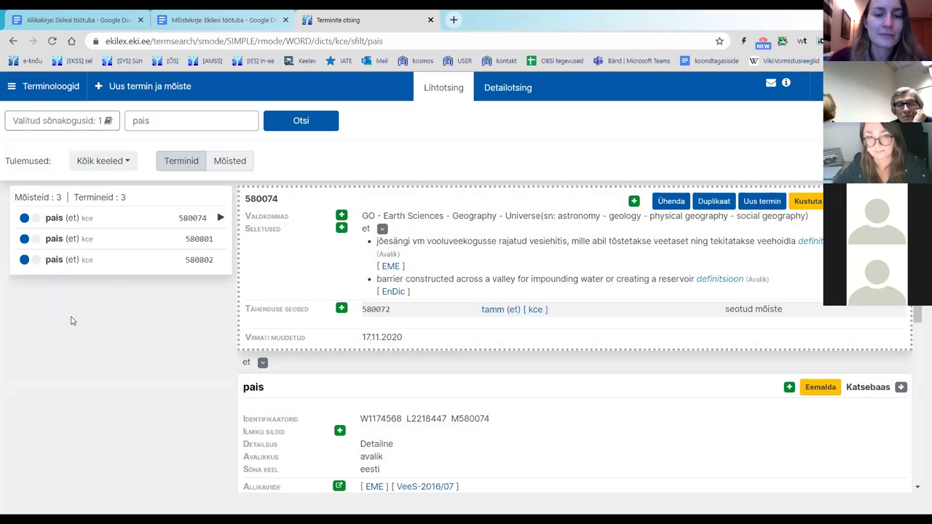
click(155, 220)
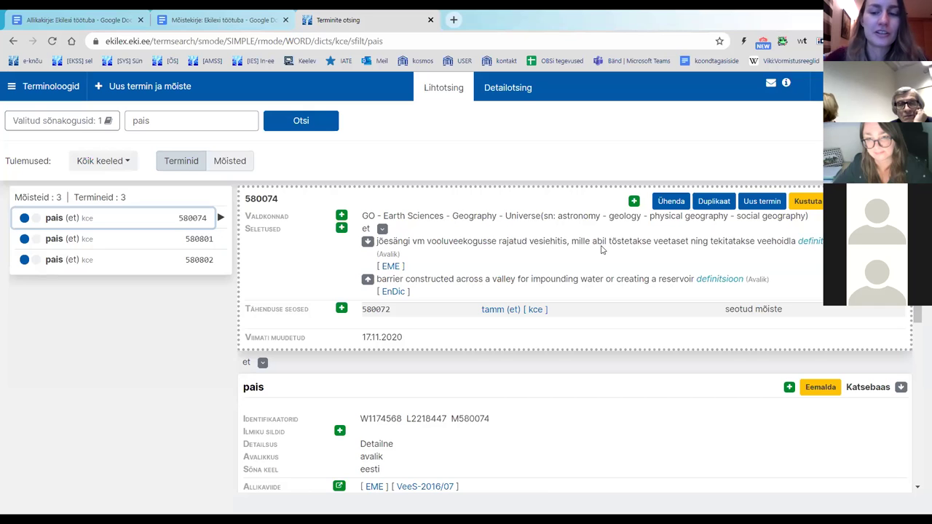
scroll(602, 248, down, 5)
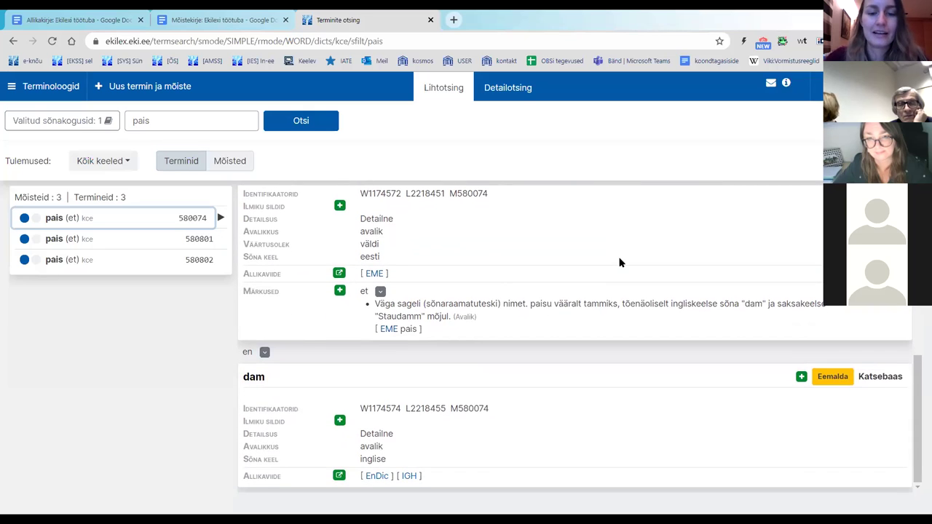
scroll(616, 271, up, 5)
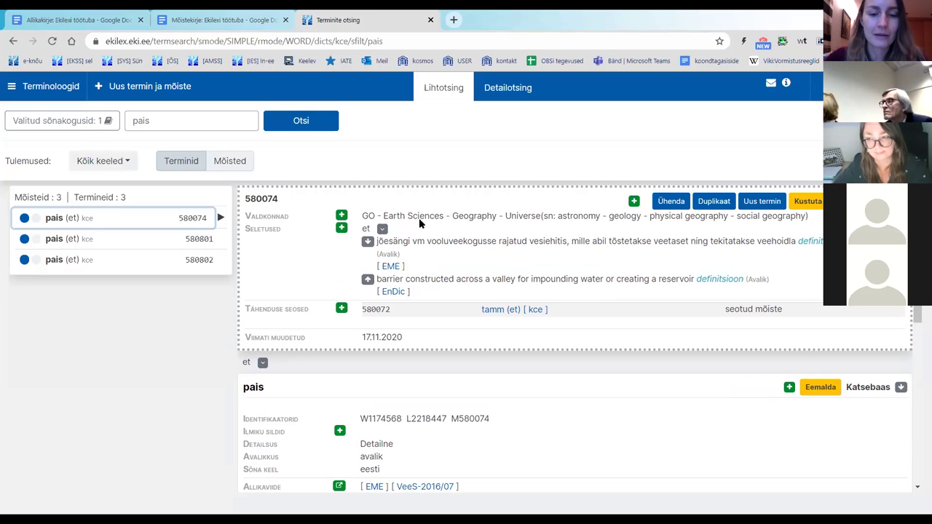
scroll(517, 268, down, 5)
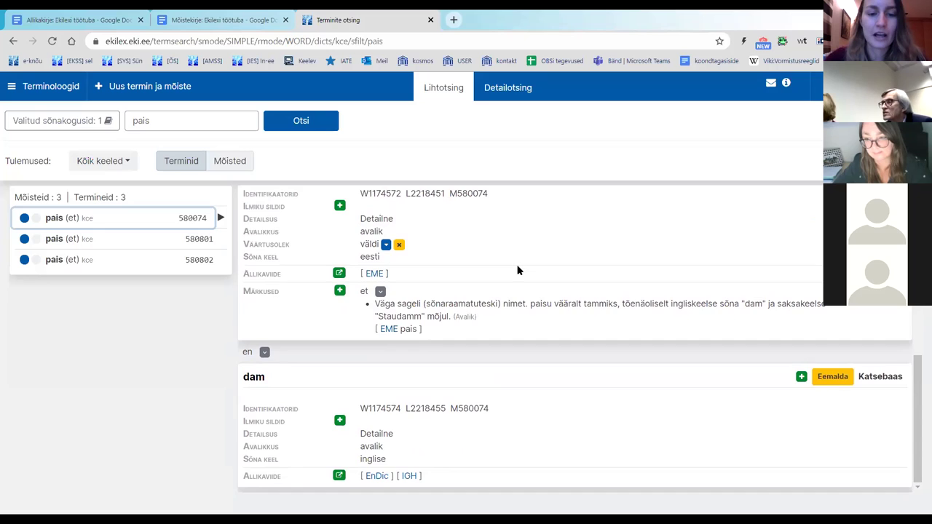
scroll(518, 270, up, 5)
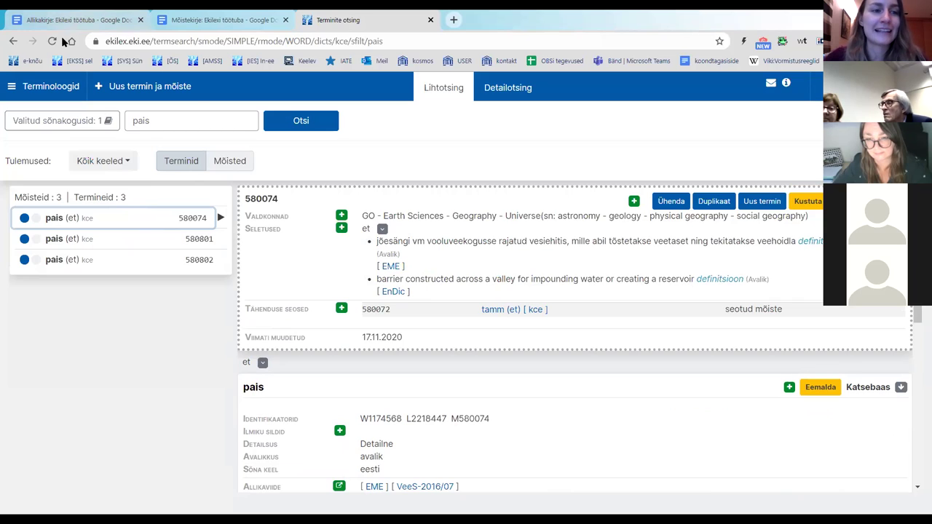
Step: Reload the pais results to list all 11 concepts and open the last one, 580810
click(192, 234)
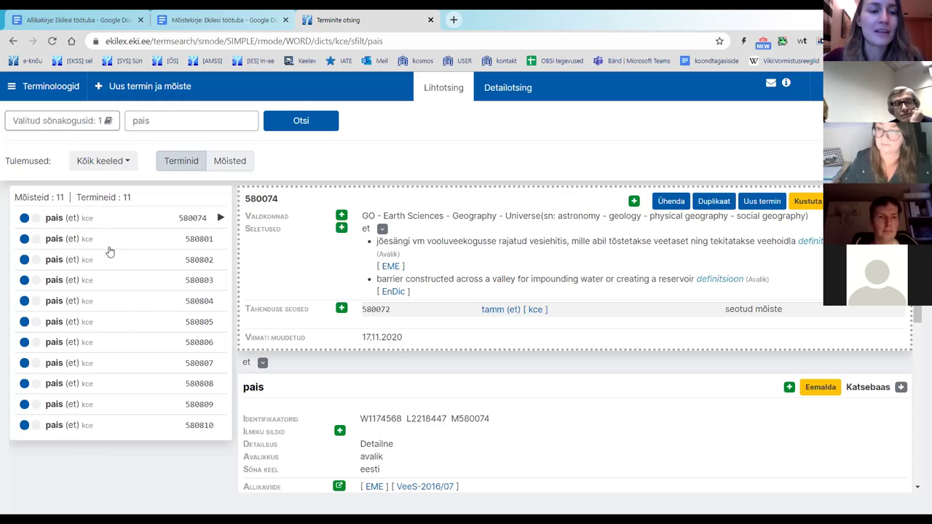
click(102, 426)
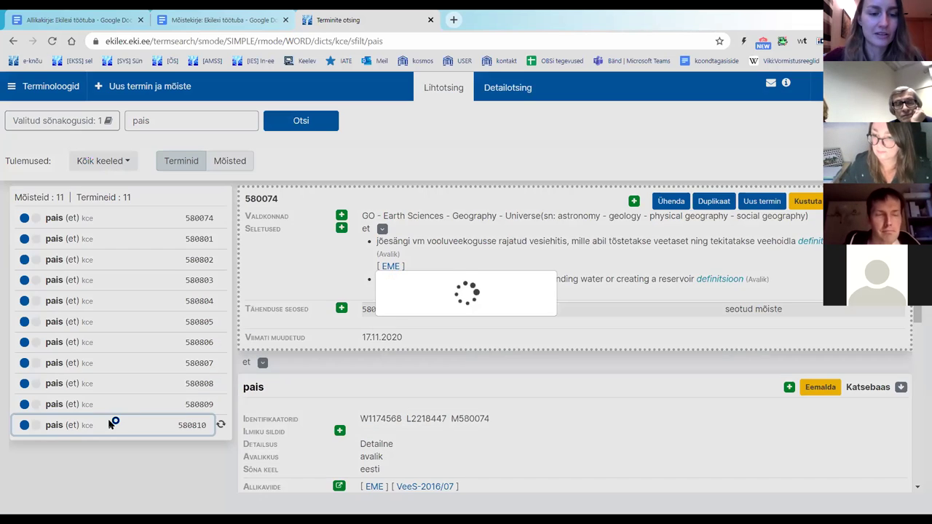
Step: Open the empty pais concept 580807 from the results list
click(111, 366)
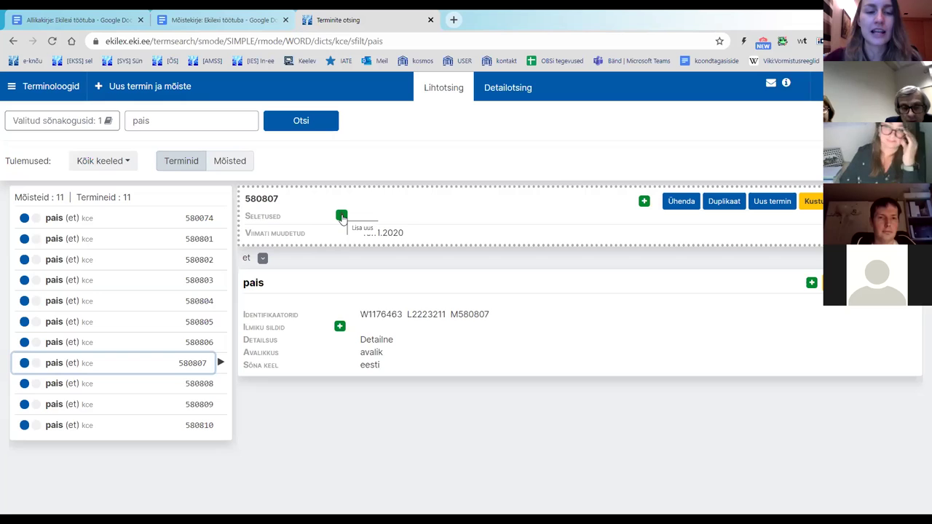
Step: Add a new definition form to concept 580807 and switch to the Mõistekirje notes
click(342, 217)
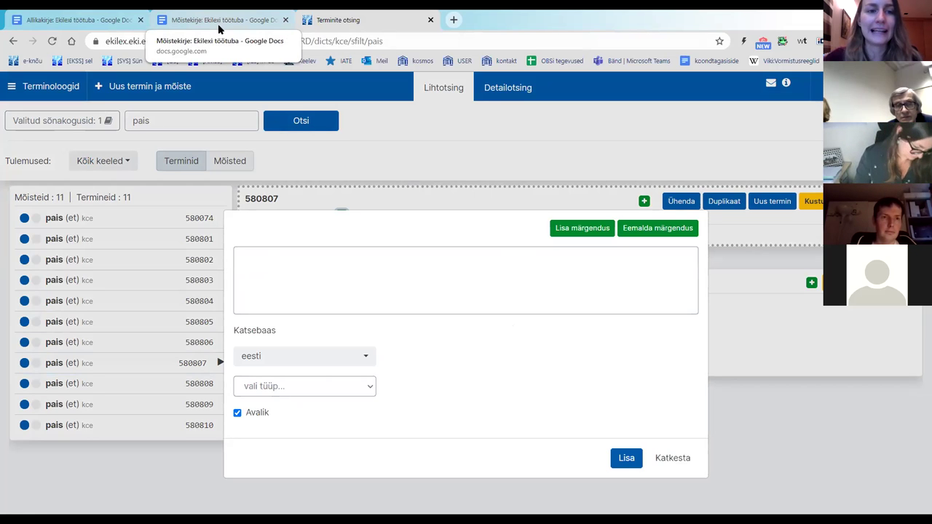
click(219, 28)
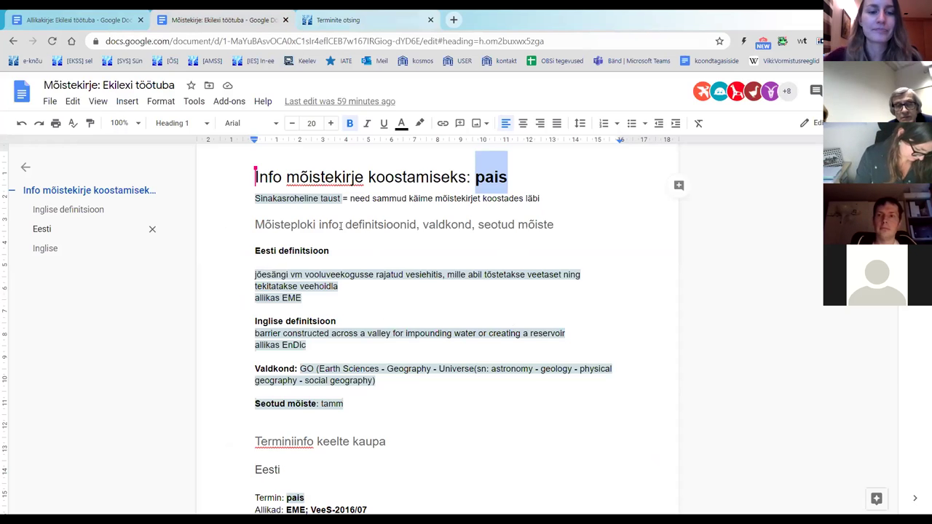
Step: Copy the full Estonian pais definition paragraph 'jõesängi … veehoidla' from the notes
click(257, 273)
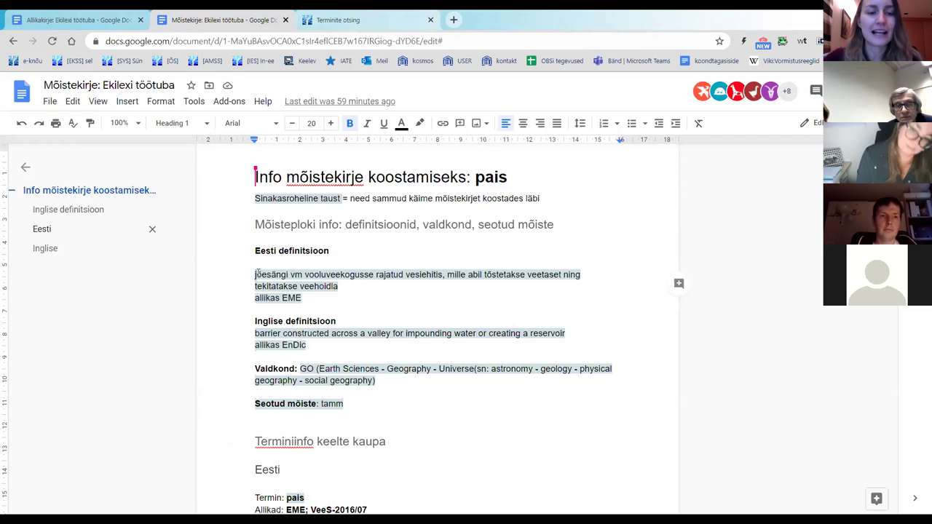
mouse_move(256, 274)
mouse_down()
mouse_move(332, 286)
mouse_move(313, 277)
mouse_move(575, 275)
mouse_move(260, 264)
mouse_up()
drag(345, 272, 339, 285)
key(ctrl+c)
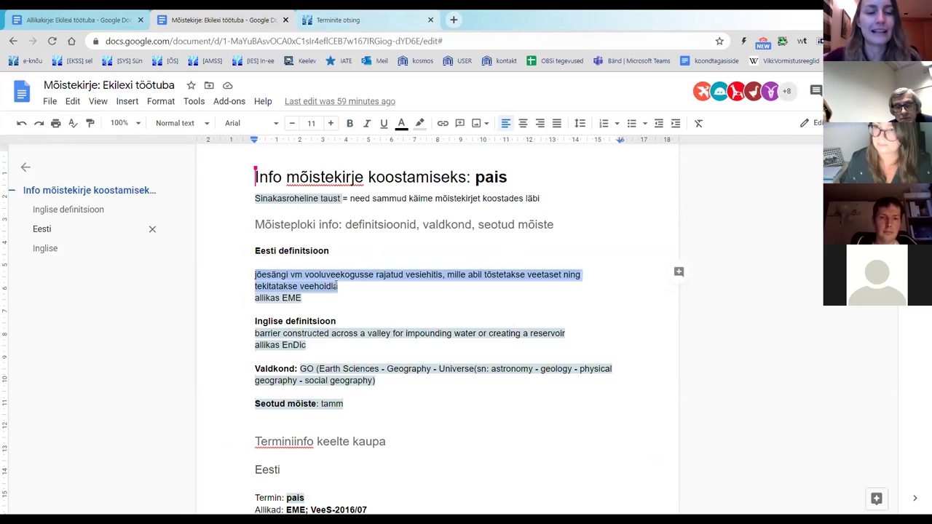
right_click(297, 277)
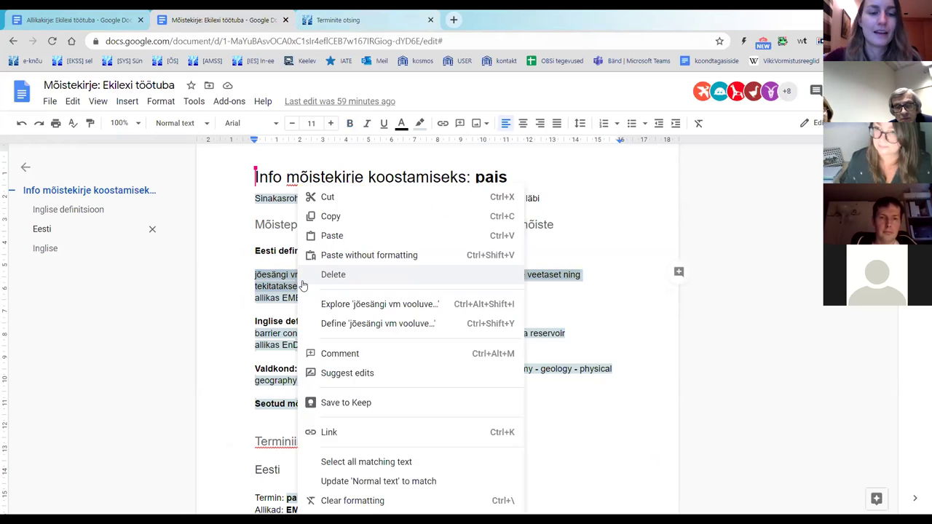
click(306, 215)
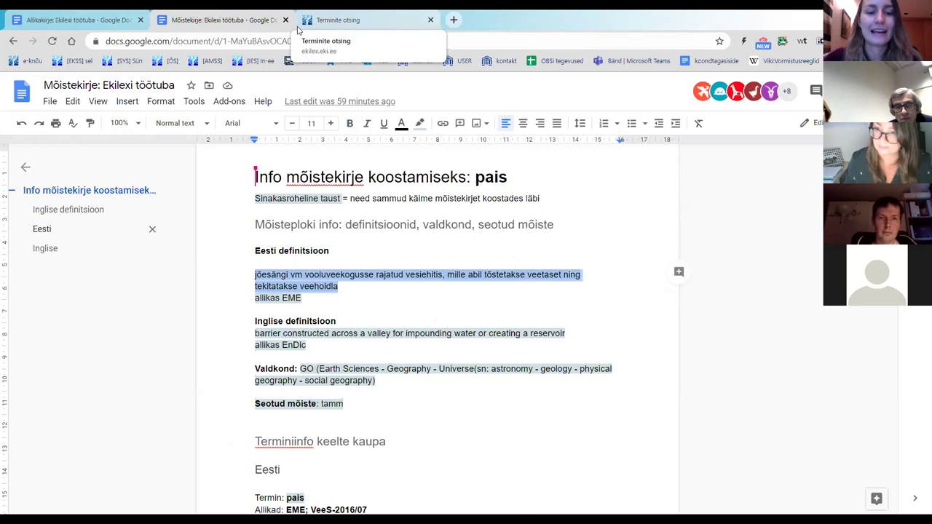
click(297, 29)
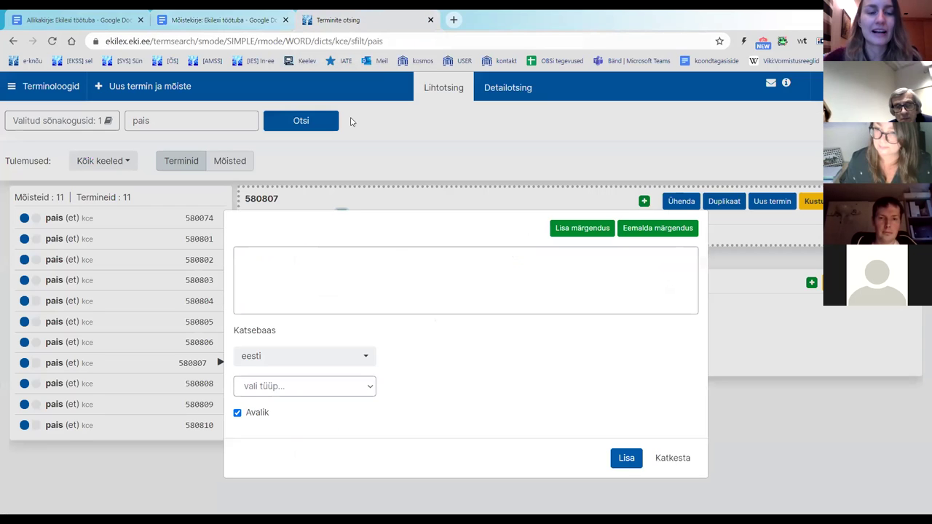
Step: Paste the copied Estonian pais definition into the Ekilex definition box
right_click(294, 266)
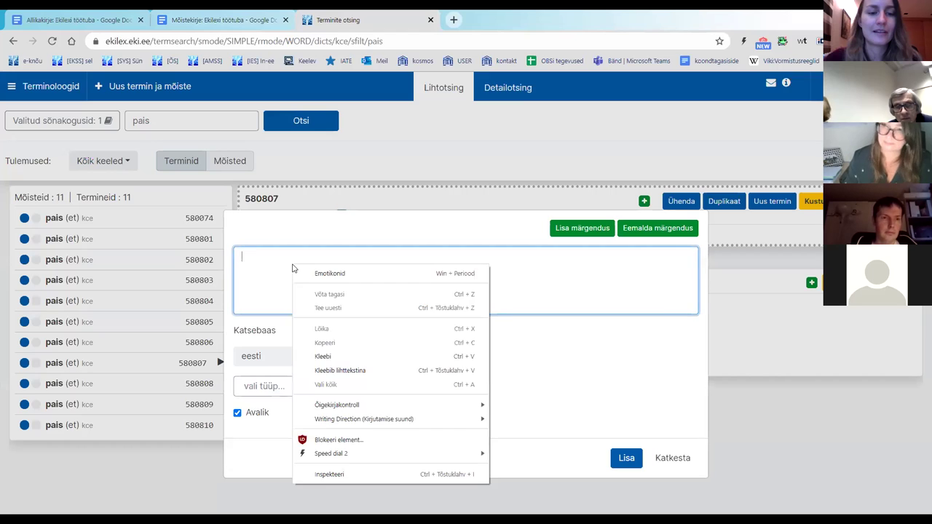
click(353, 356)
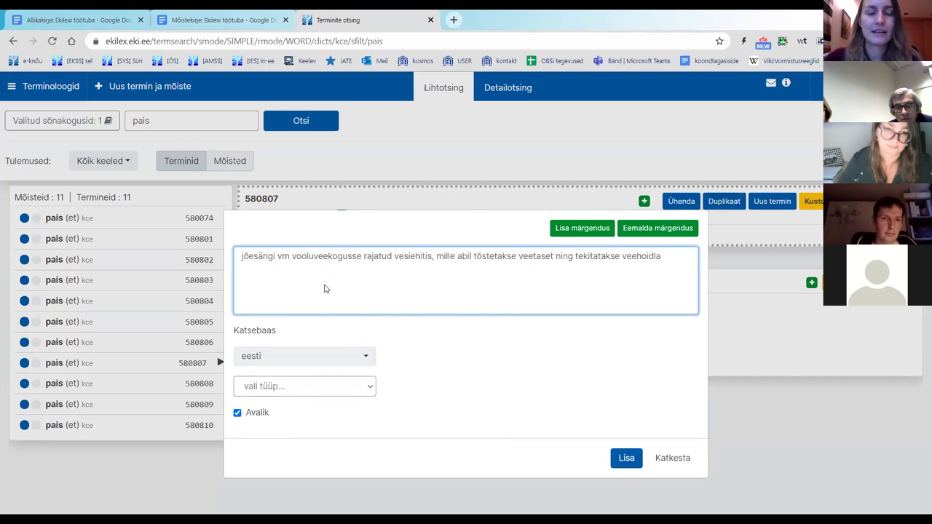
key(ctrl+shift+Tab)
click(375, 284)
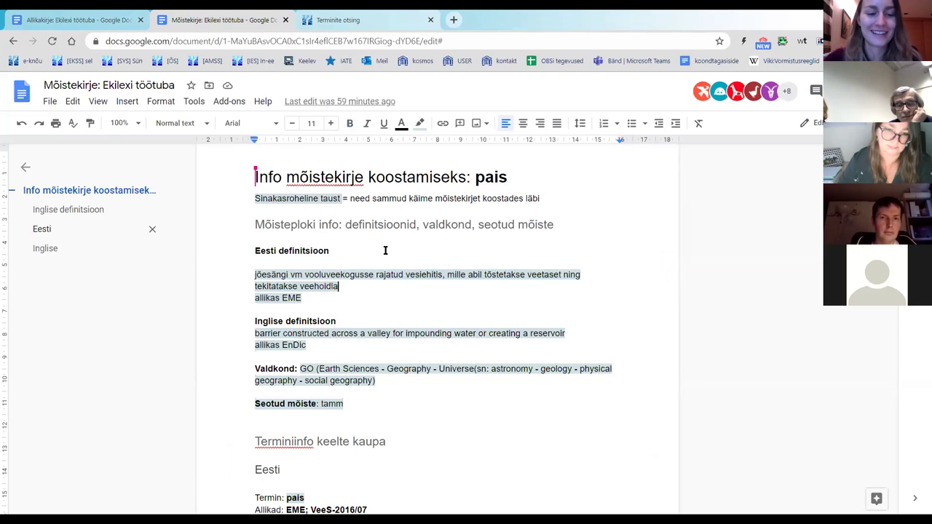
click(341, 19)
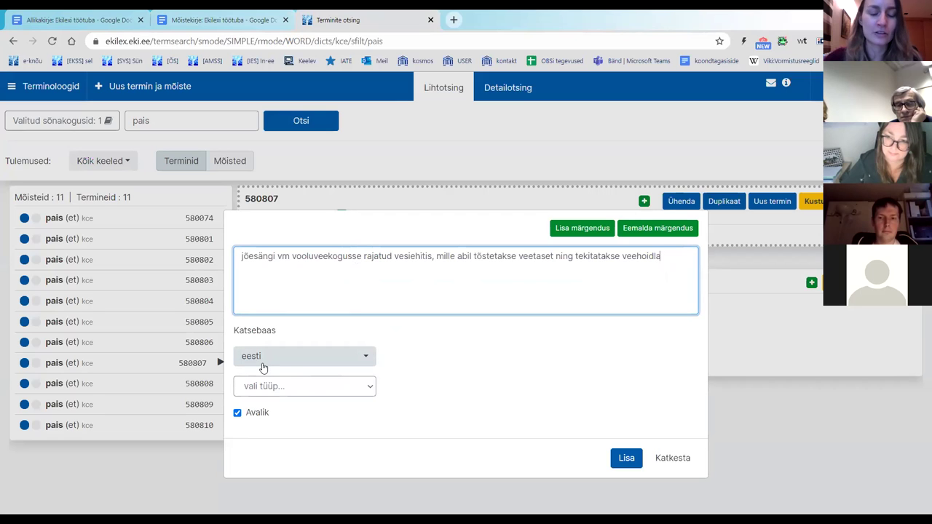
Step: Set the definition type to definitsioon
click(284, 387)
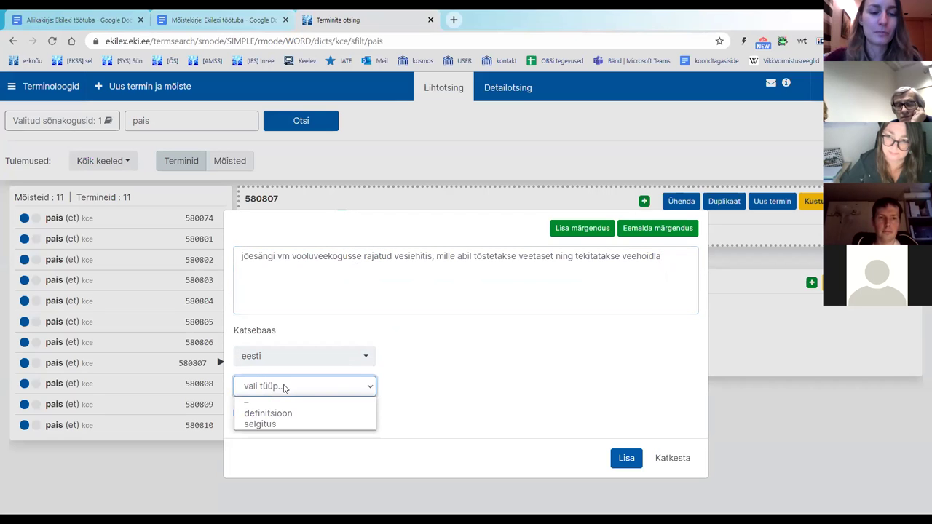
click(291, 414)
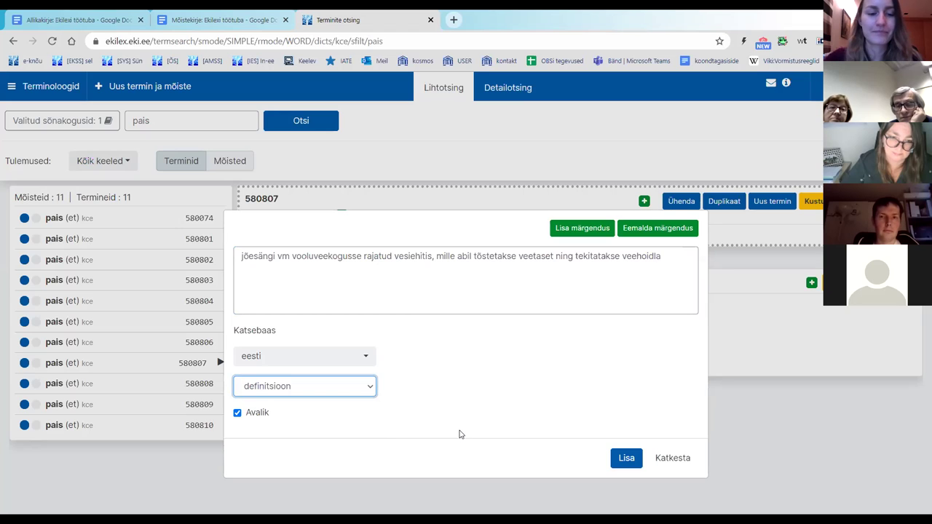
click(342, 389)
click(346, 413)
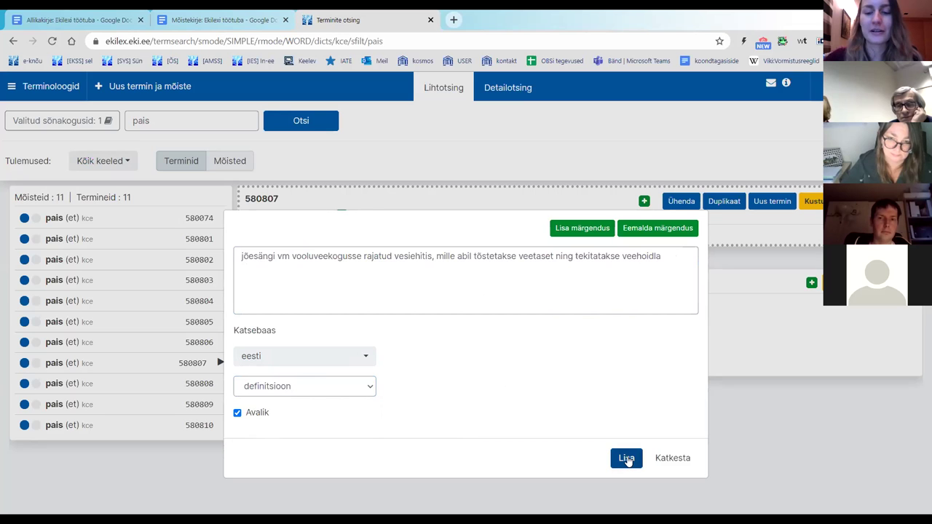
Step: Save the Estonian definition 'jõesängi vm vooluveekogusse rajatud vesiehitis…' to concept 580807
click(627, 459)
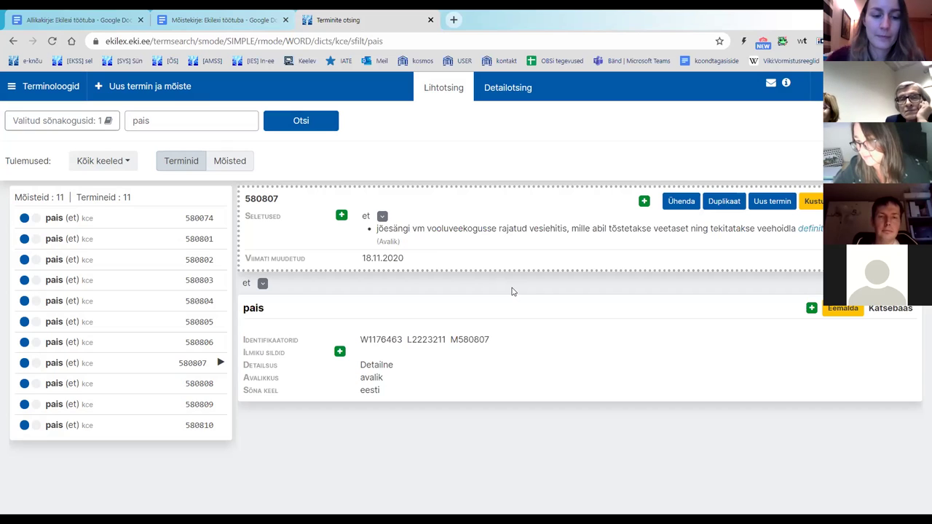
mouse_move(450, 231)
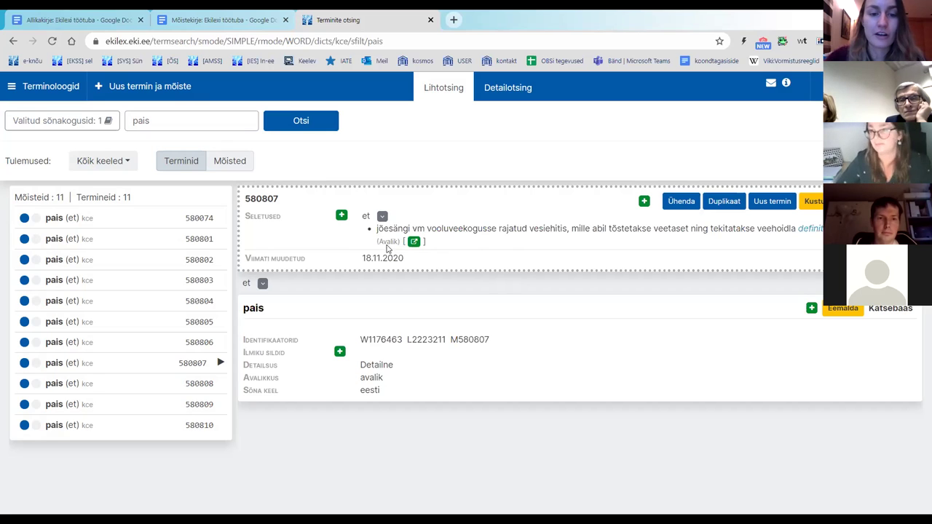
mouse_move(377, 230)
mouse_down()
mouse_move(399, 250)
mouse_move(378, 246)
mouse_up()
click(399, 248)
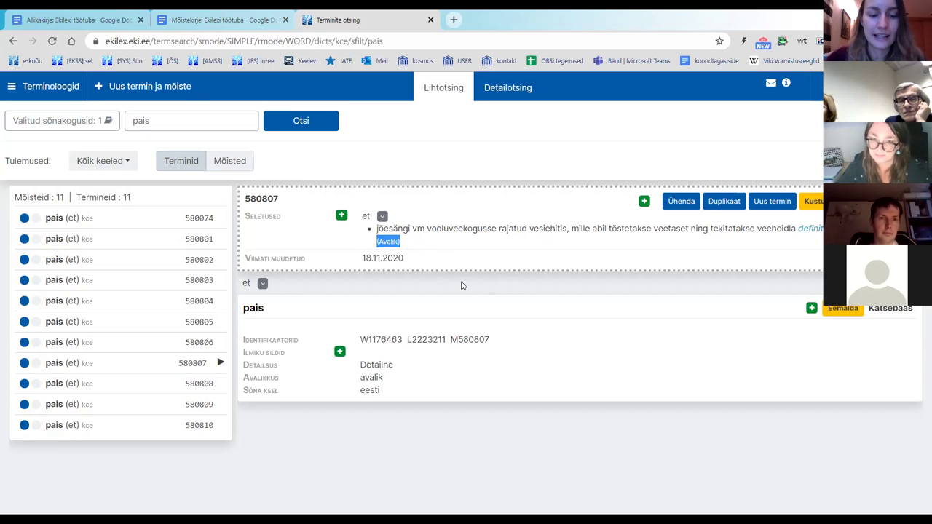
mouse_move(383, 231)
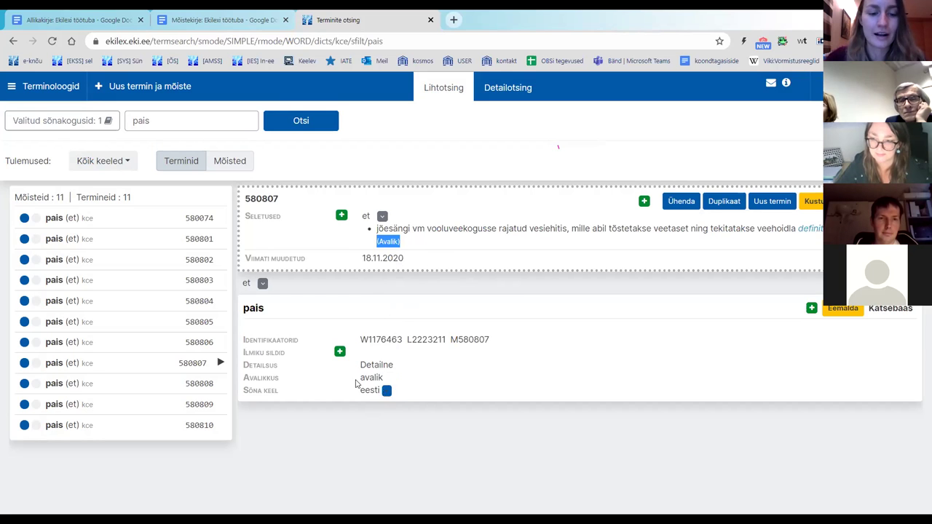
click(335, 235)
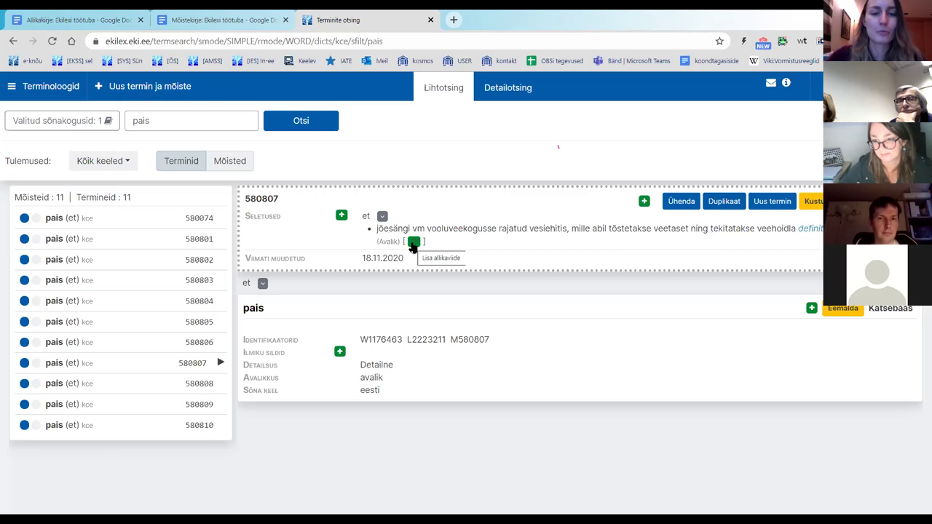
Step: Start a source reference for the Estonian definition and bring up the notes document
click(413, 242)
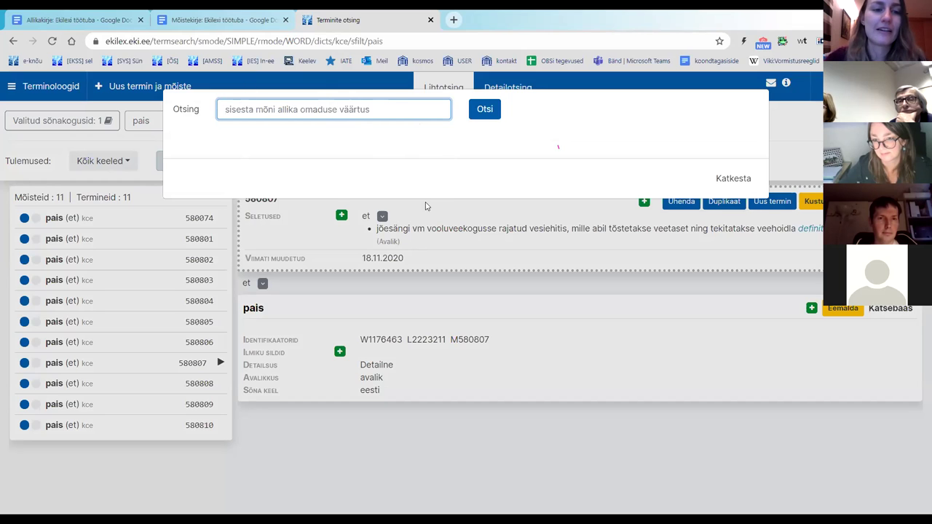
click(222, 19)
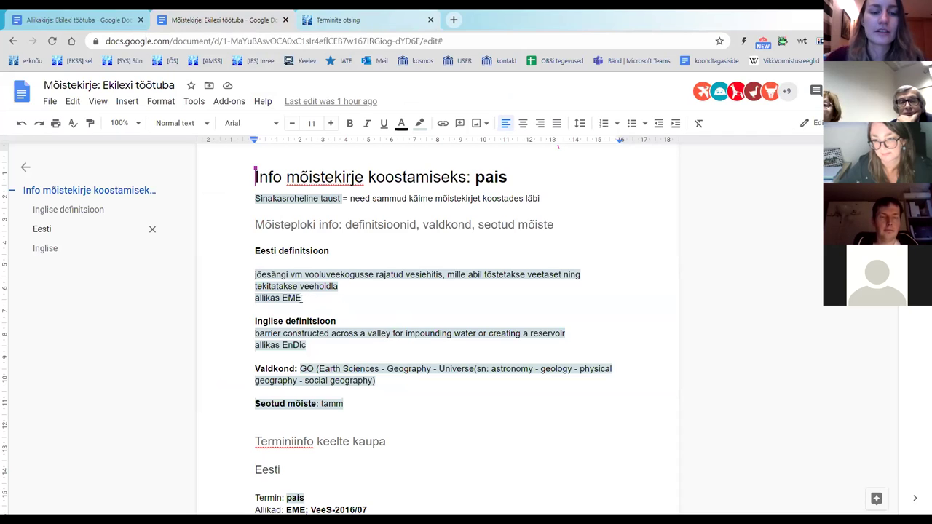
Step: Pick out EME as the definition's source in the notes, then return to Ekilex
drag(303, 298, 283, 298)
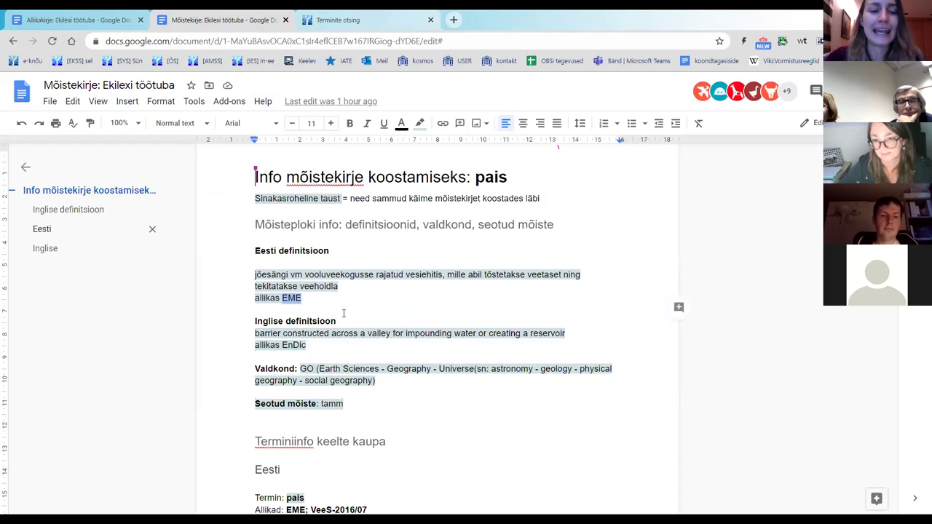
click(349, 23)
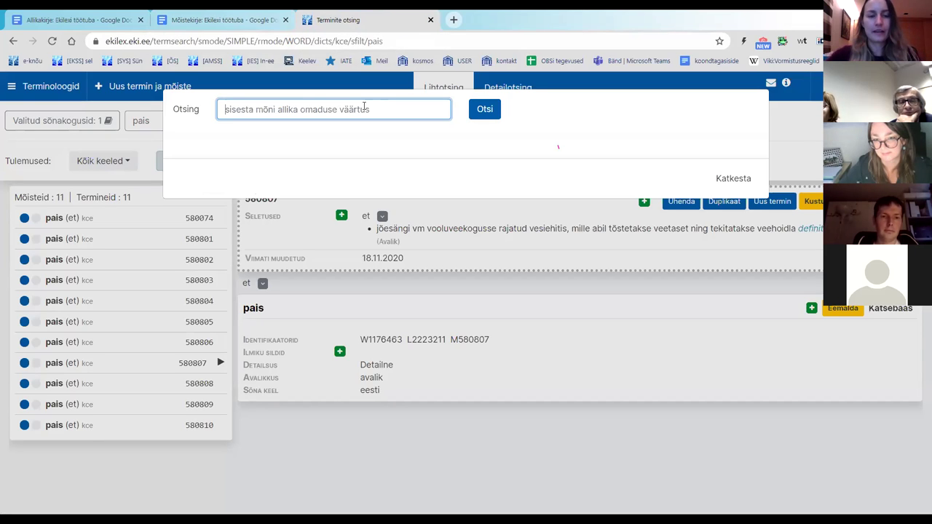
Step: Search sources for EME and attach EME (Eesti maaelu entsüklopeedia) to the Estonian definition
text(EME)
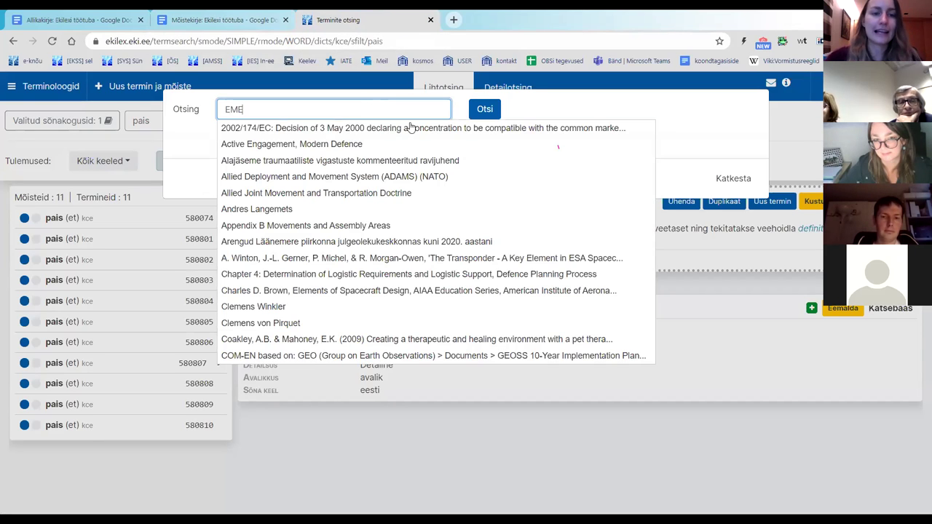
click(484, 109)
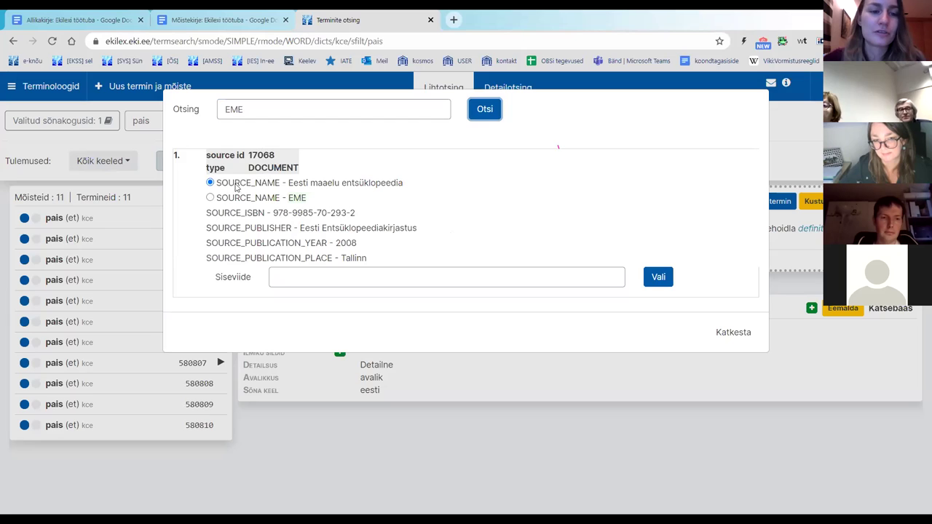
click(210, 198)
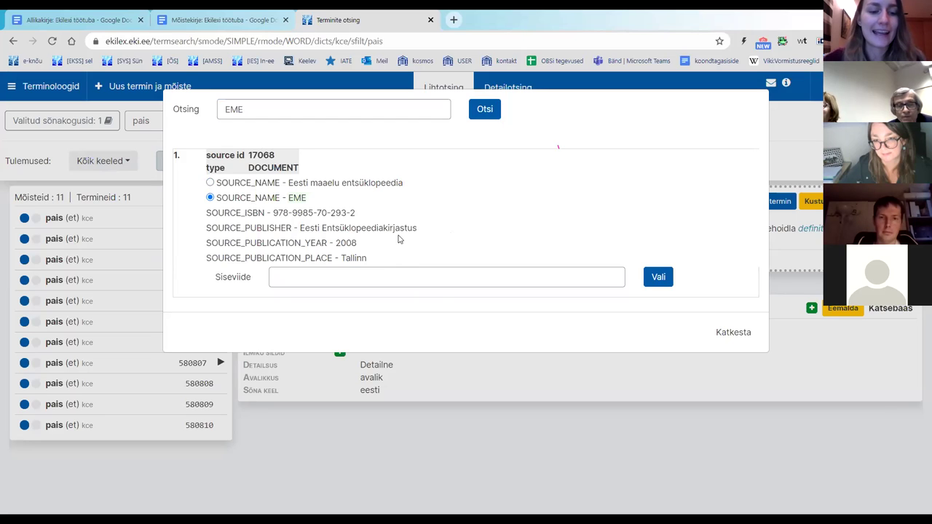
click(210, 182)
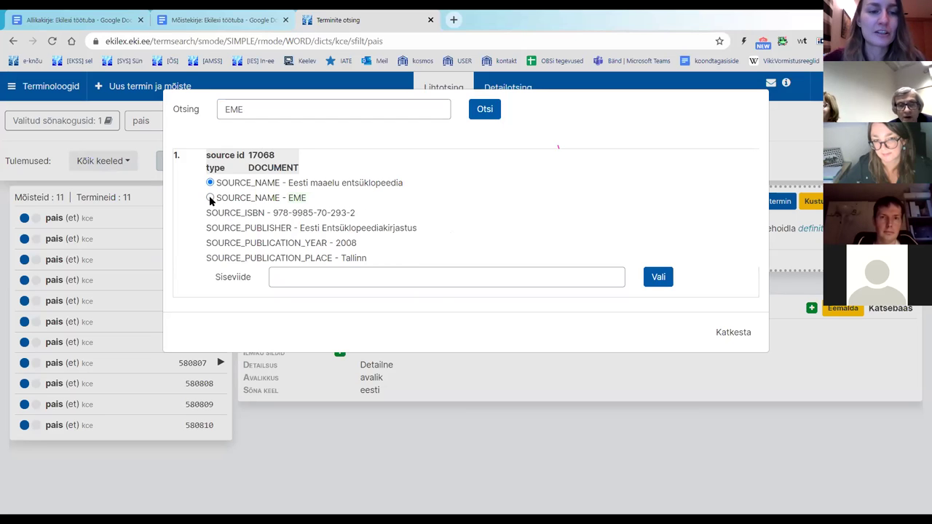
click(210, 198)
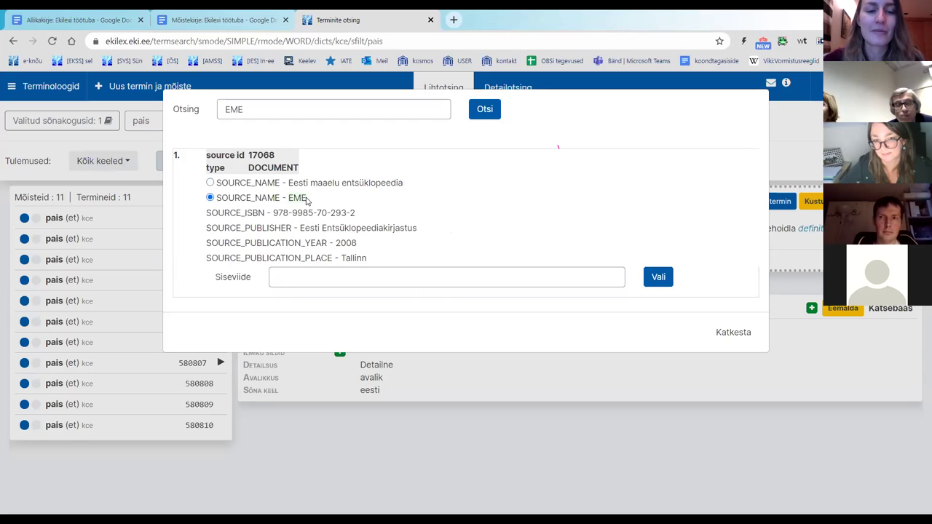
double_click(301, 199)
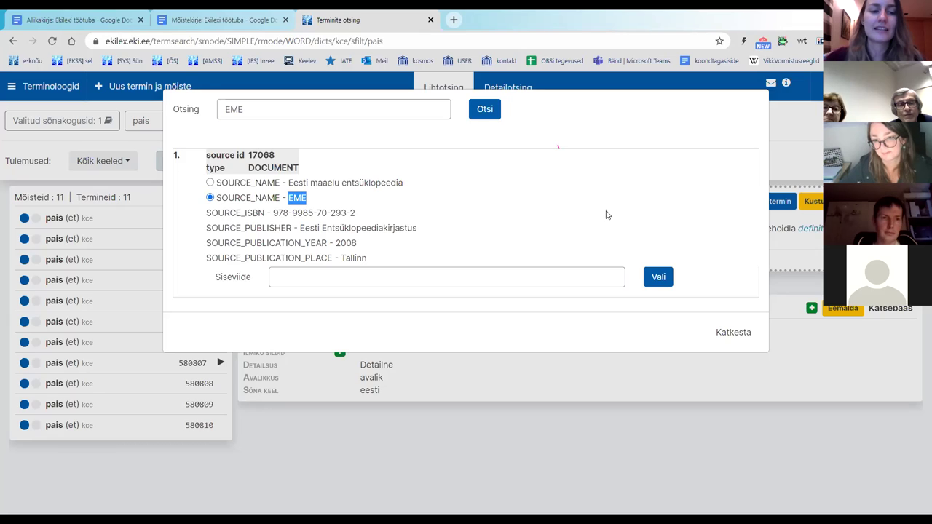
click(658, 278)
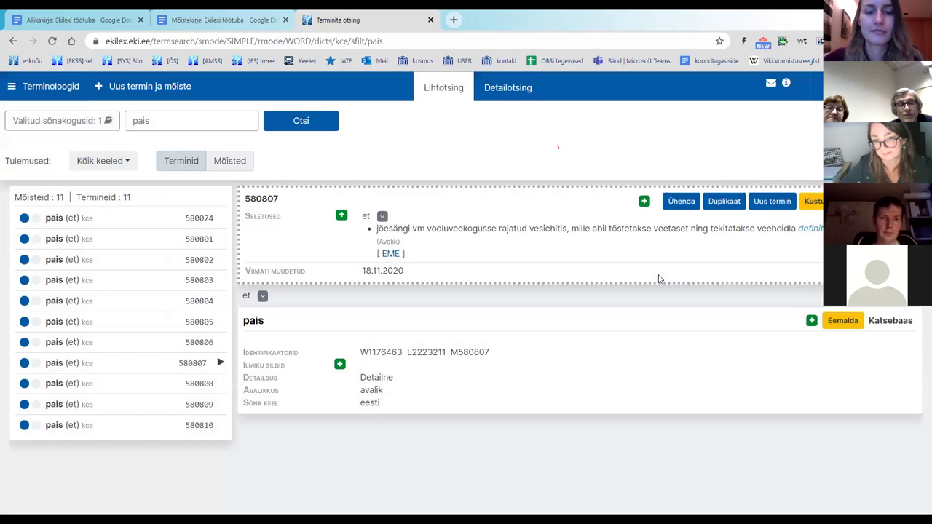
Step: Open a new definition form under Seletused, then switch to the notes document
mouse_move(390, 255)
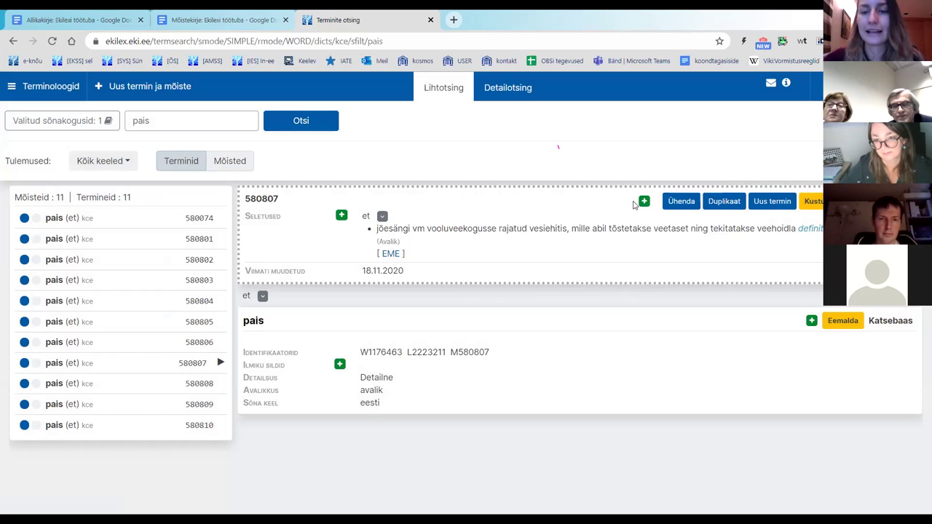
click(341, 217)
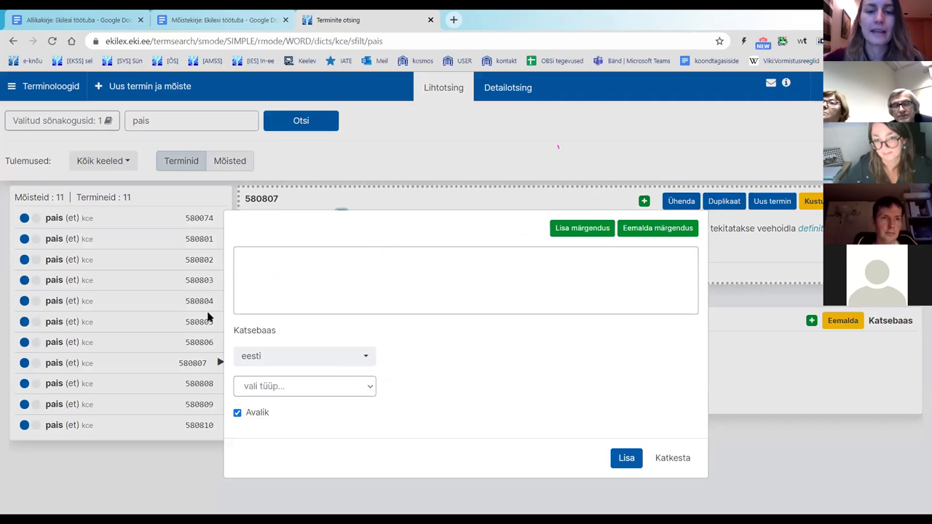
key(ctrl+shift+Tab)
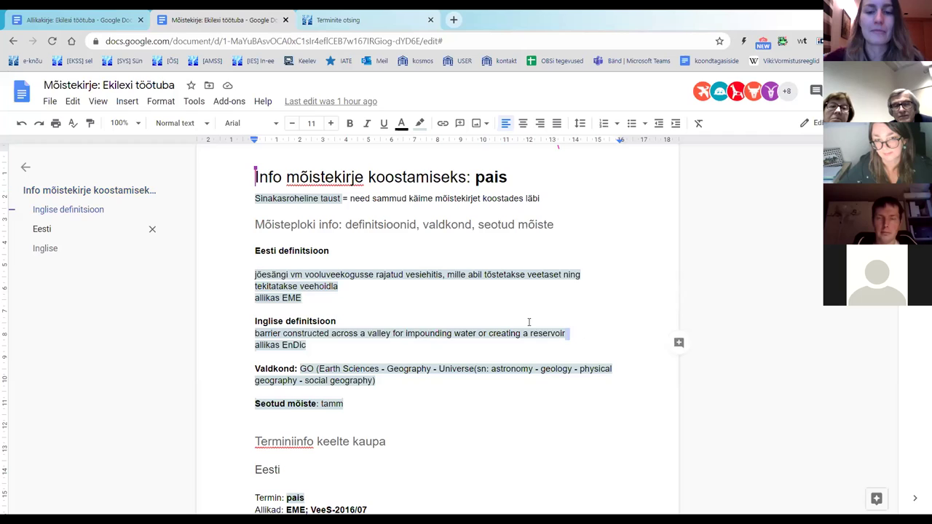
Step: Copy the English definition 'barrier constructed across a valley…' and focus Ekilex's empty definition box
drag(565, 332, 255, 333)
key(ctrl+c)
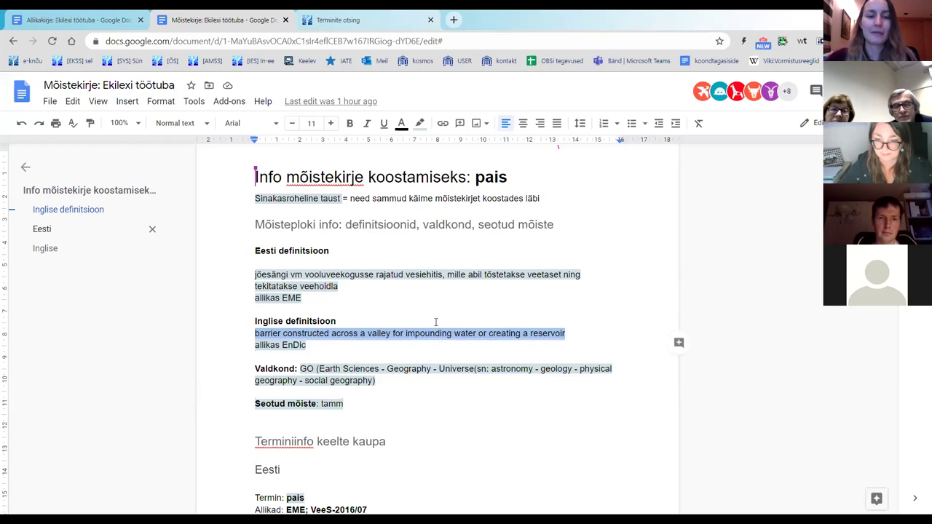
click(342, 352)
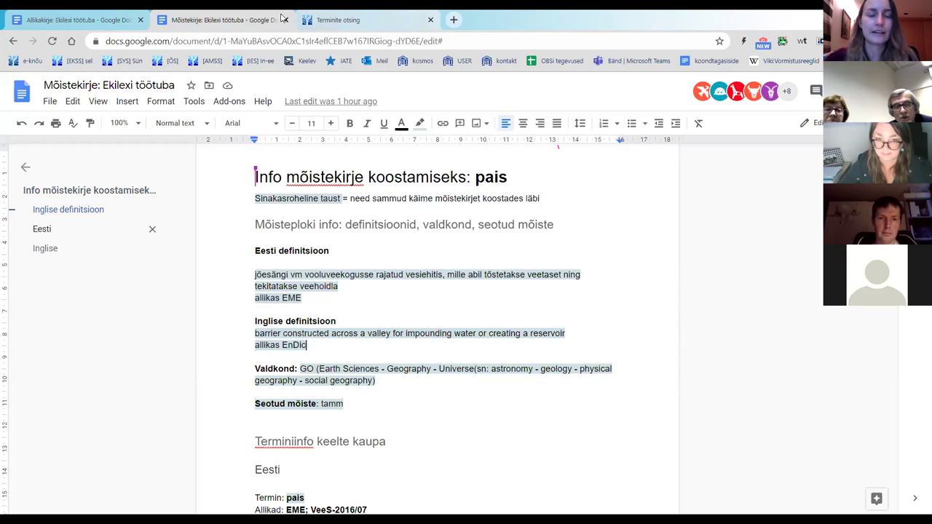
click(324, 20)
click(419, 277)
Step: Paste the English definition and set language inglise and type definitsioon
key(ctrl+v)
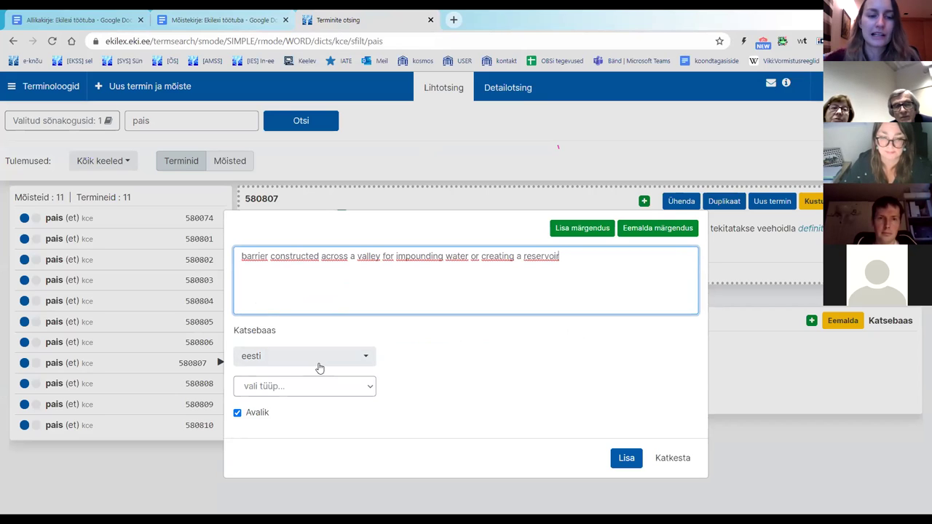
click(267, 360)
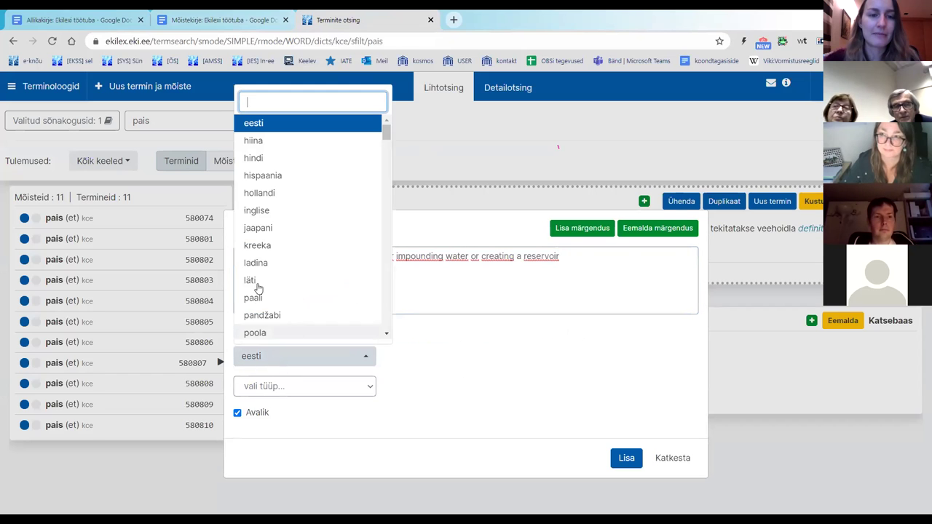
click(289, 211)
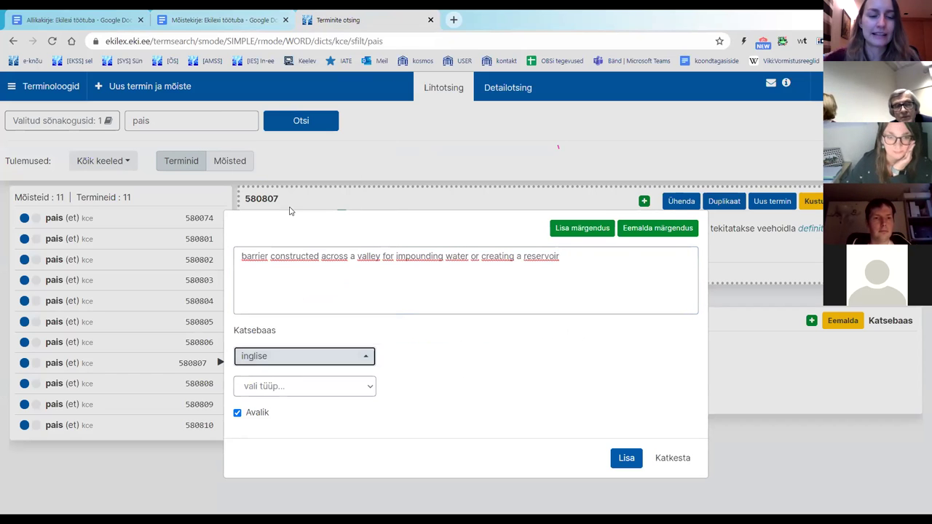
click(296, 386)
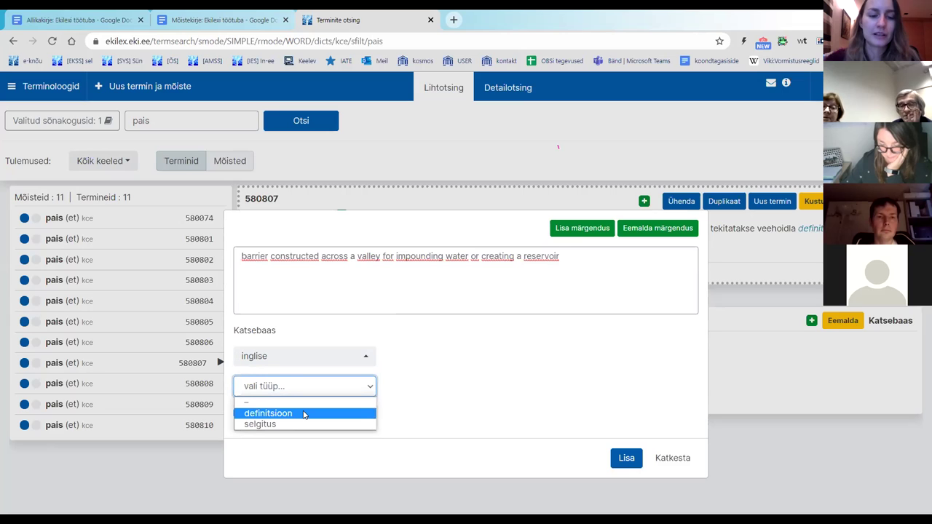
click(302, 412)
click(525, 394)
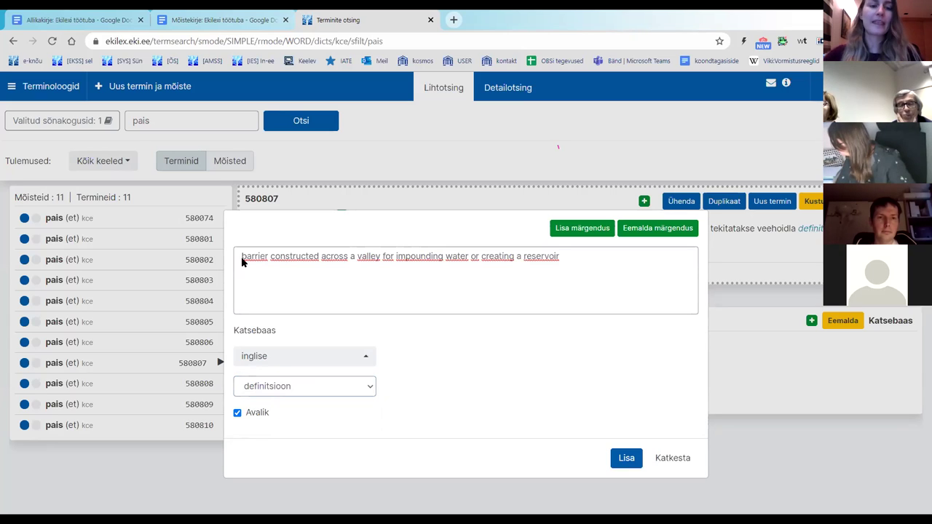
Step: Correct 'dreating' to 'creating' and save the English definition to the concept
drag(242, 262, 246, 265)
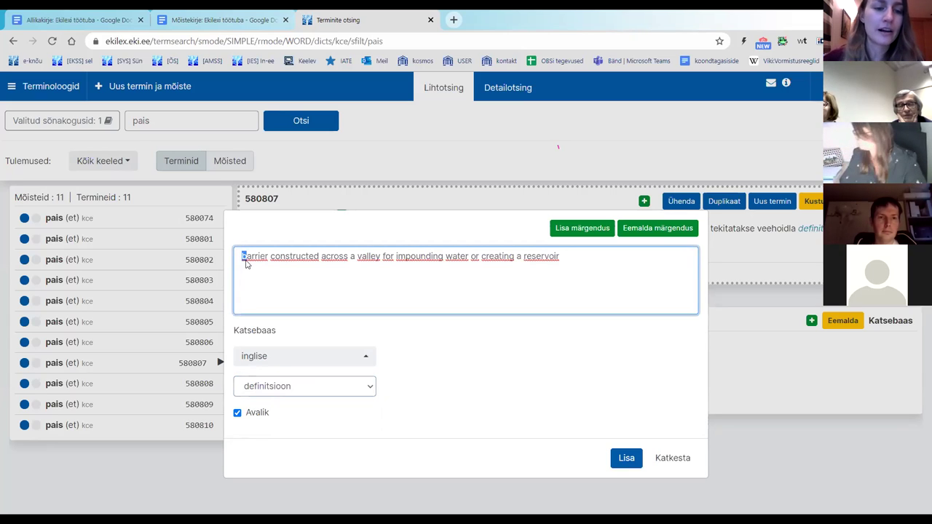
click(565, 262)
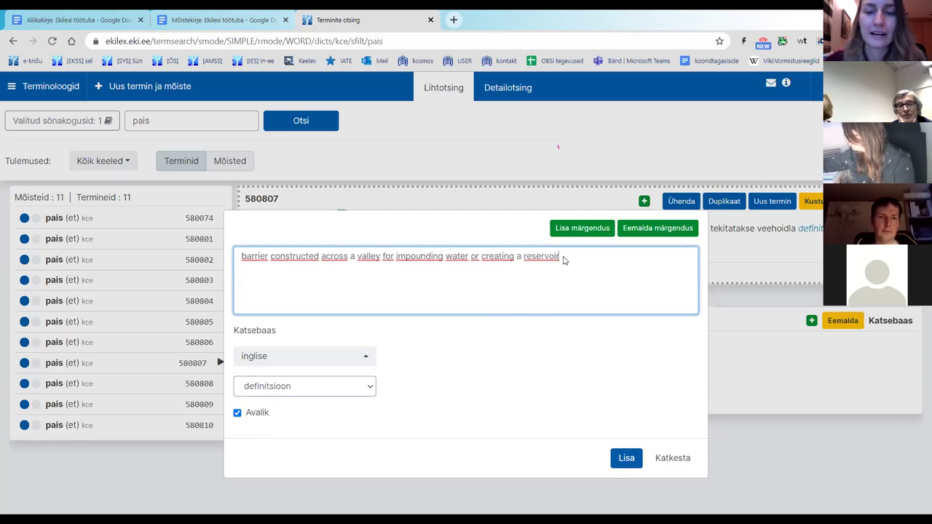
drag(241, 260, 591, 295)
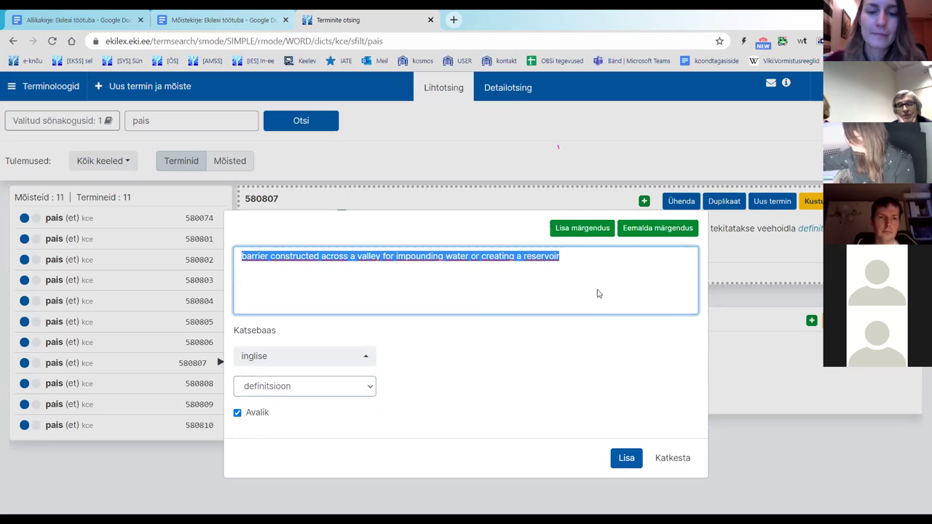
click(483, 257)
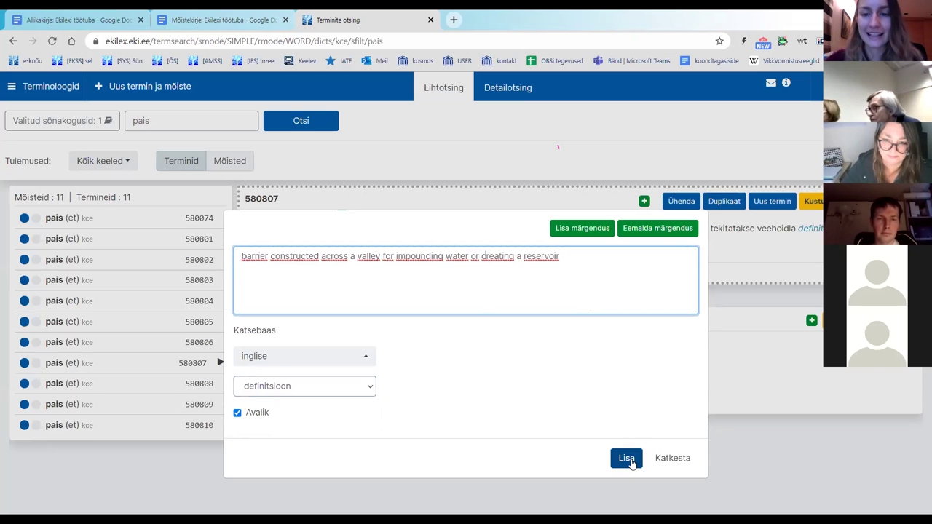
key(BackSpace)
text(c)
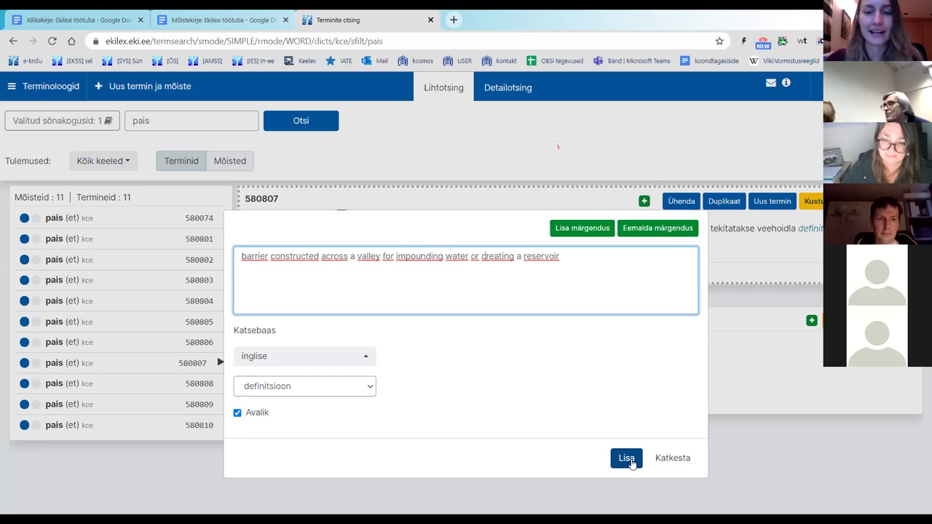
click(626, 458)
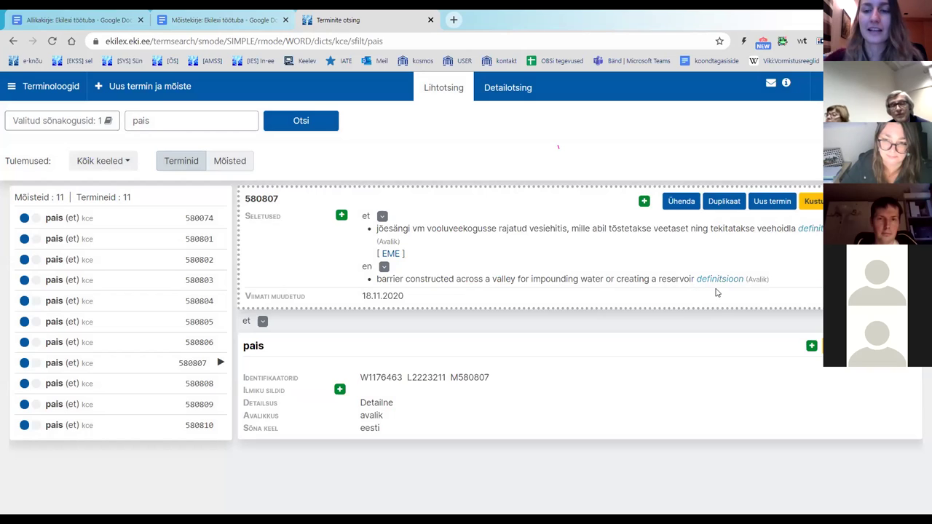
mouse_move(763, 280)
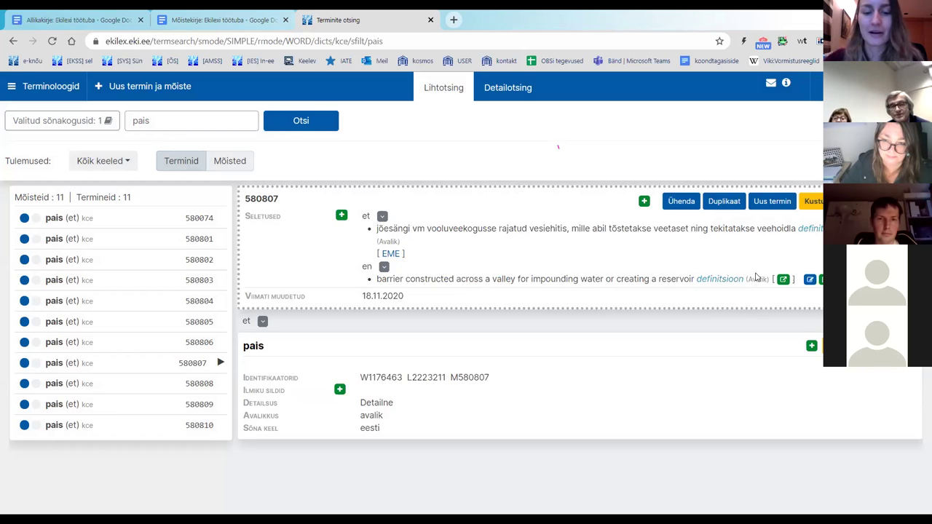
mouse_move(638, 284)
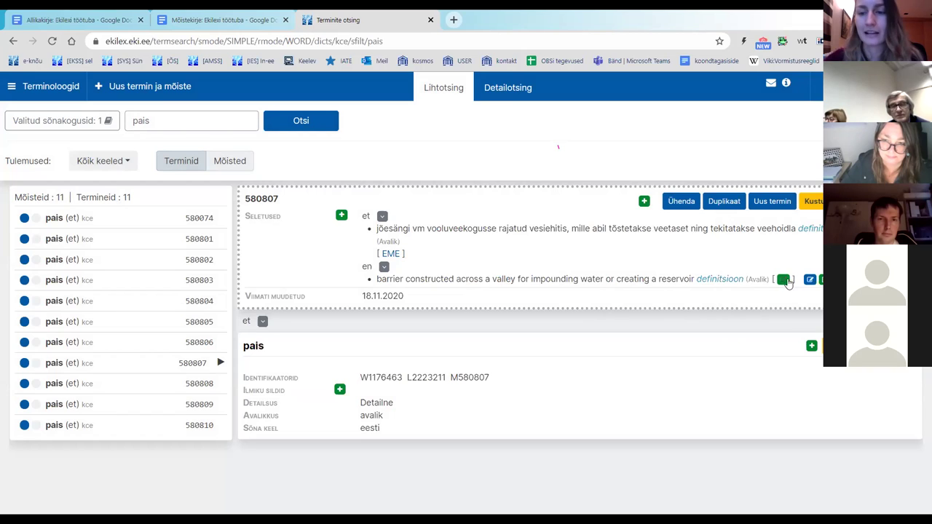
mouse_move(653, 261)
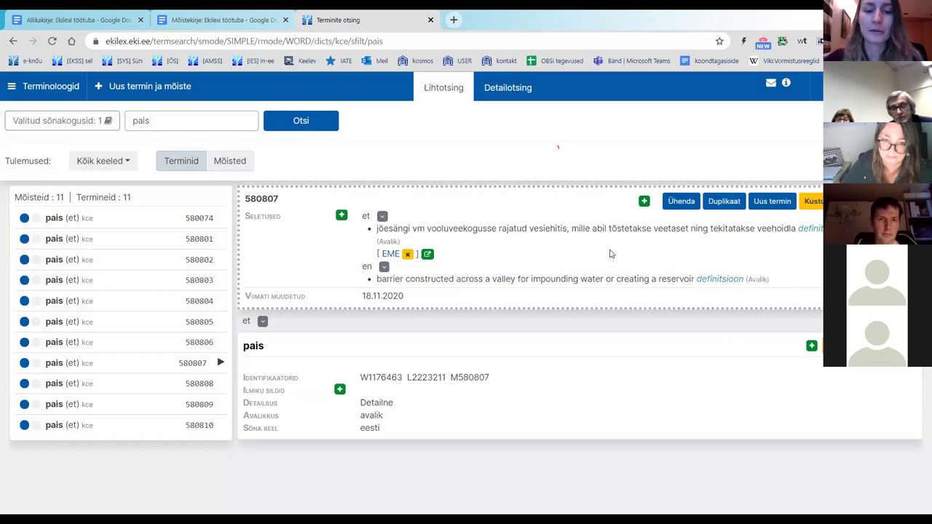
Step: Add a new property to the pais concept and choose Valdkond as its type
click(644, 204)
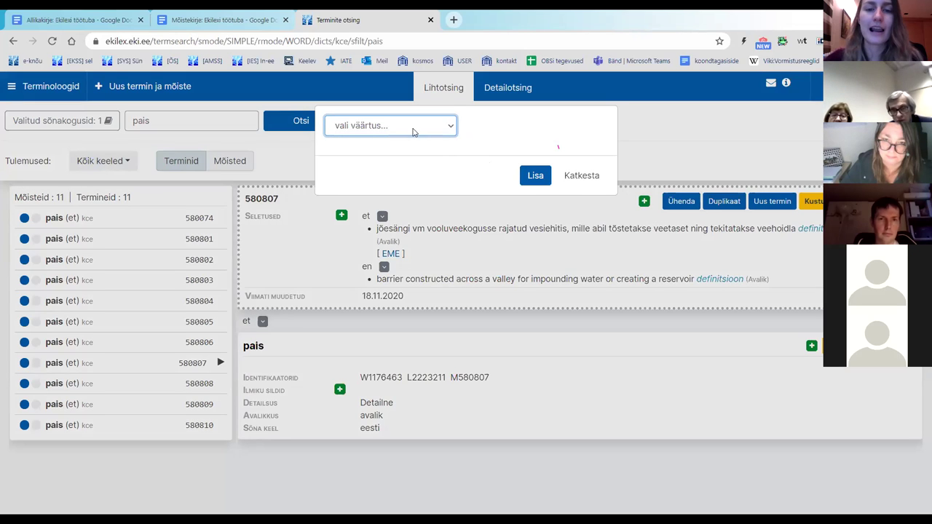
click(411, 127)
click(411, 127)
click(411, 127)
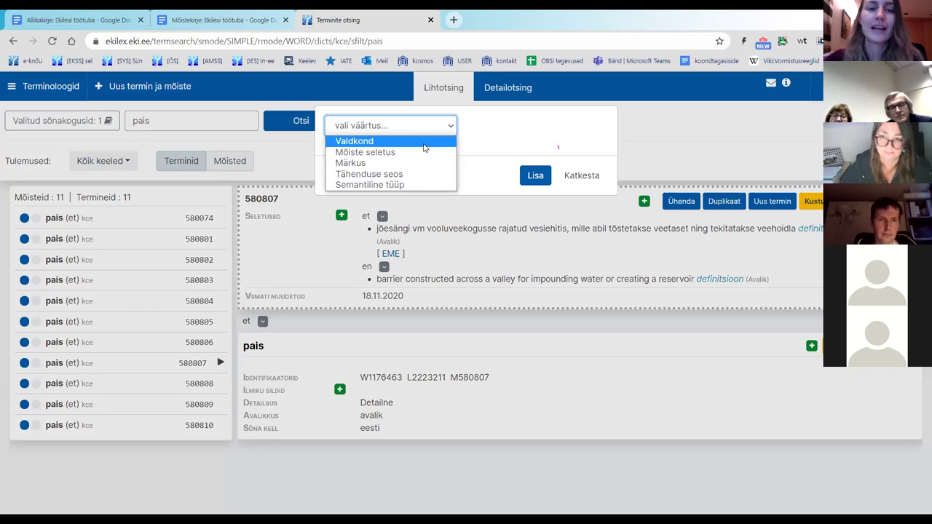
click(424, 144)
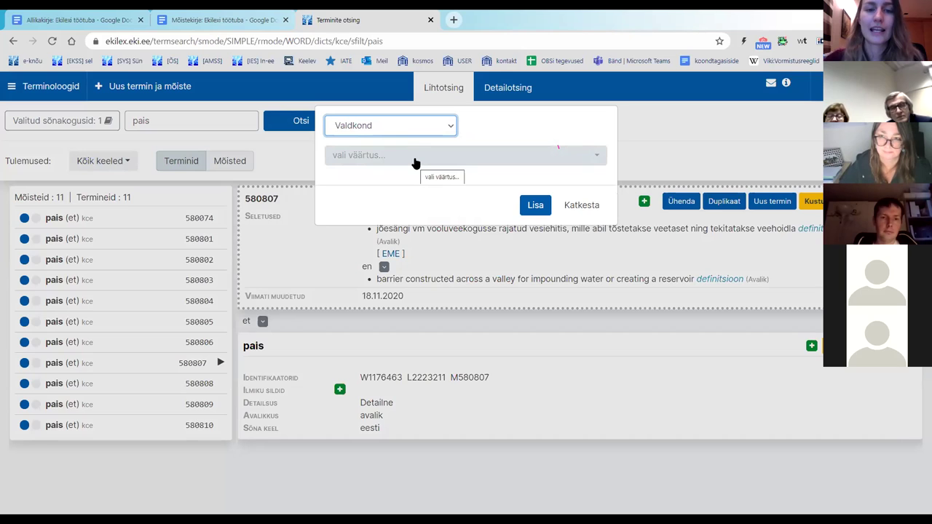
Step: Browse the domain values list without choosing, then switch to the notes document
click(415, 163)
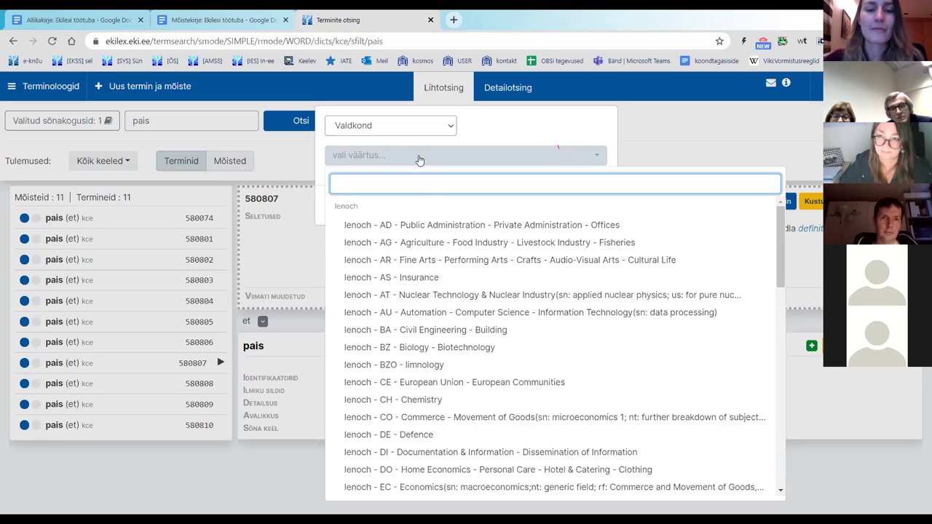
scroll(526, 273, down, 3)
scroll(527, 273, down, 10)
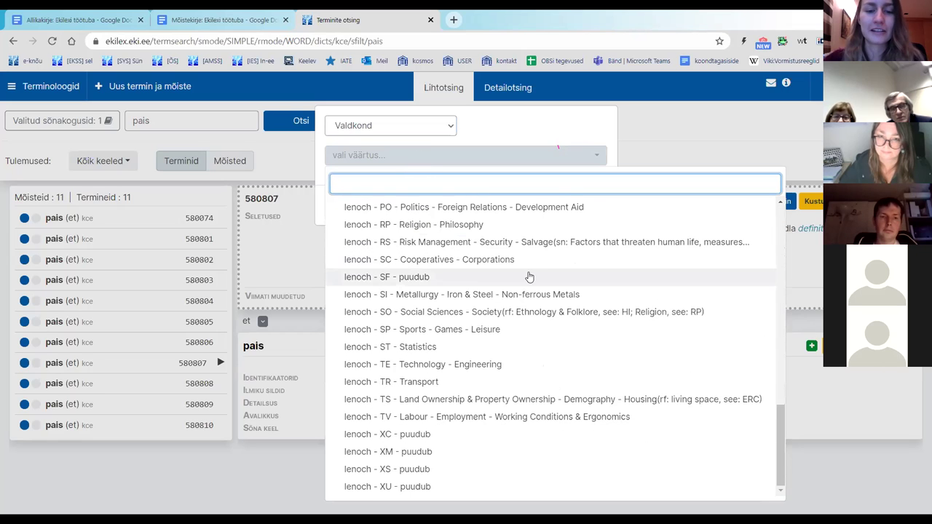
scroll(529, 276, up, 15)
scroll(526, 277, up, 3)
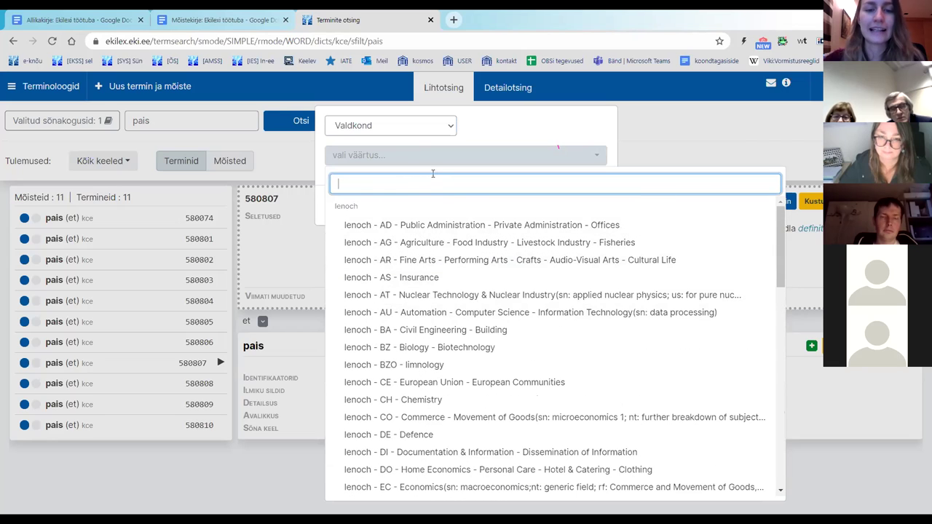
click(389, 158)
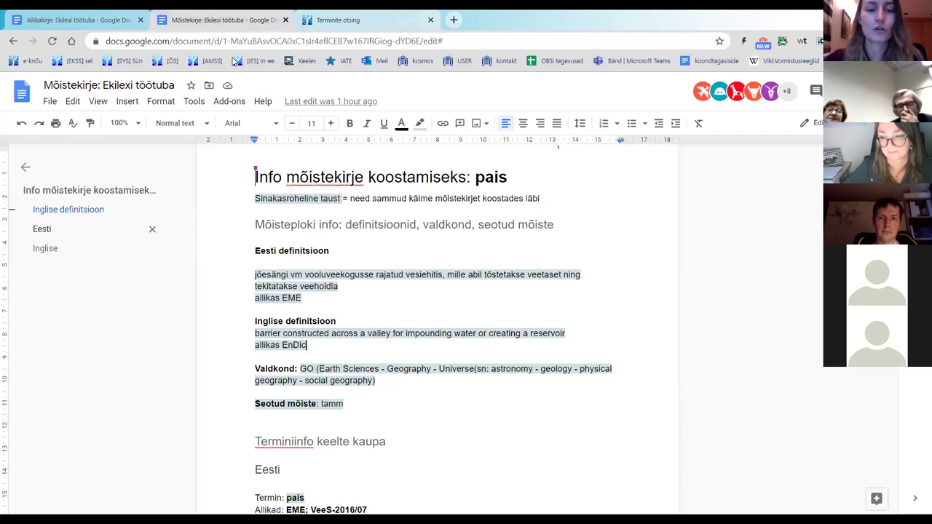
click(209, 20)
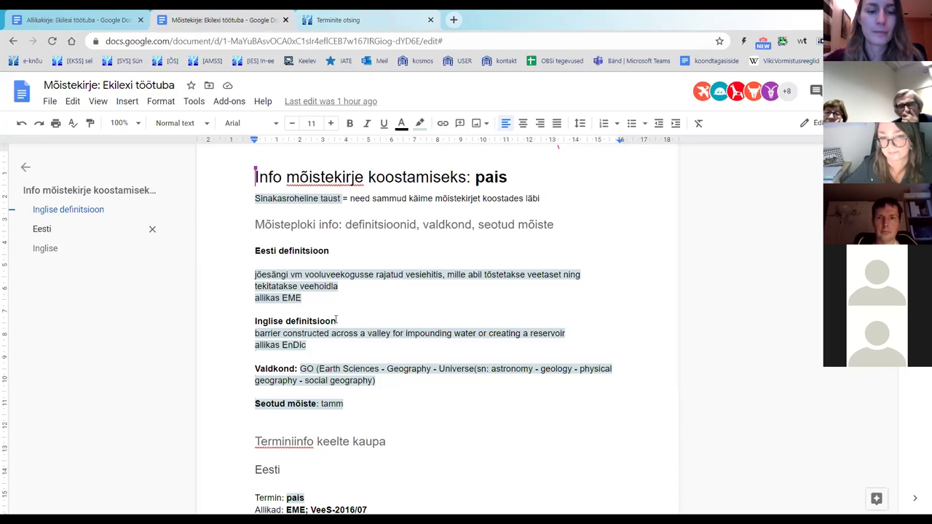
Step: Select the domain code GO on the Valdkond line of the pais notes, then return to Ekilex
scroll(362, 405, down, 2)
drag(254, 307, 391, 322)
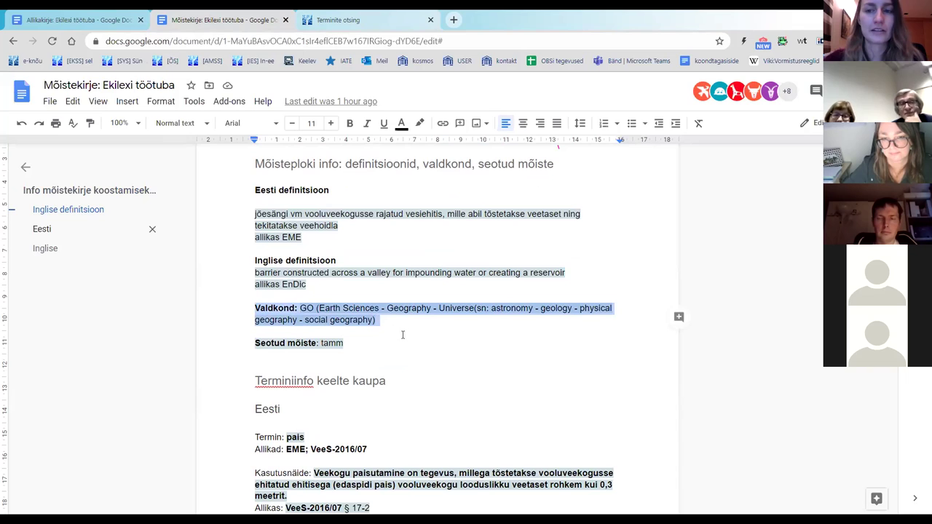
click(395, 324)
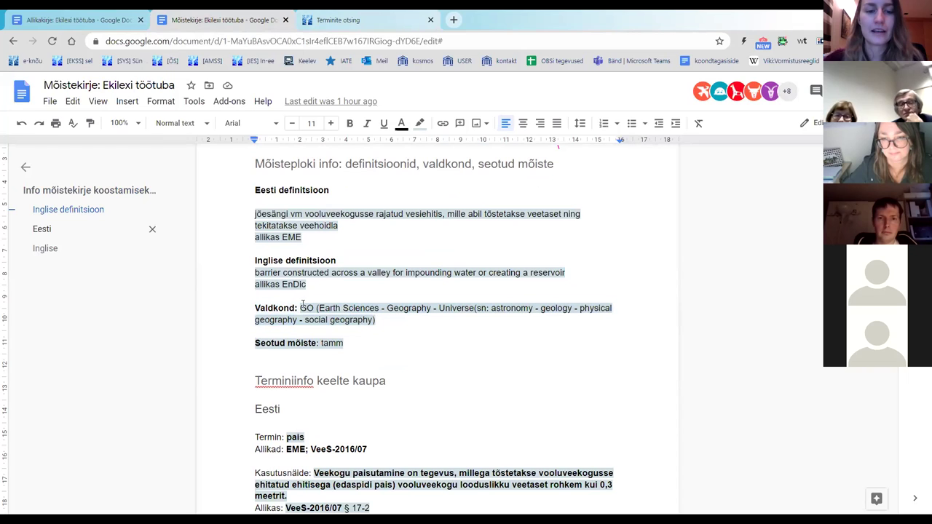
double_click(307, 307)
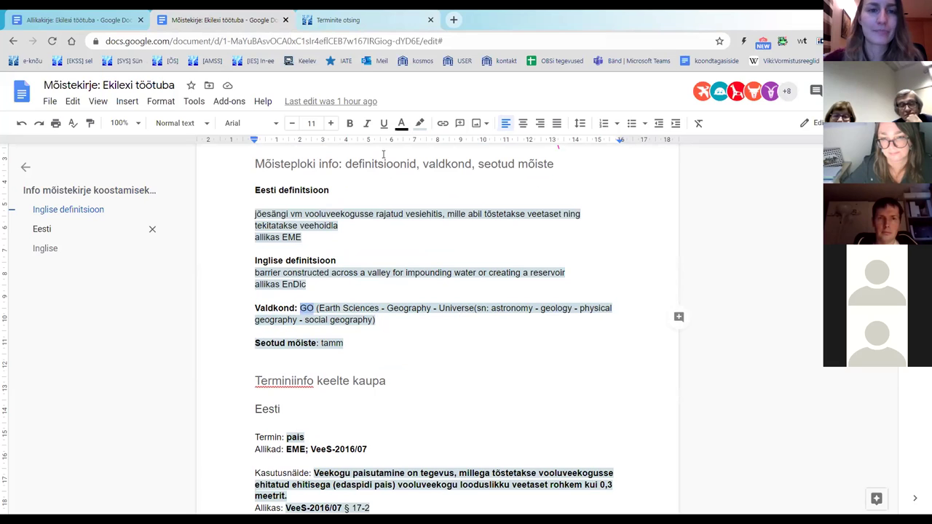
click(333, 29)
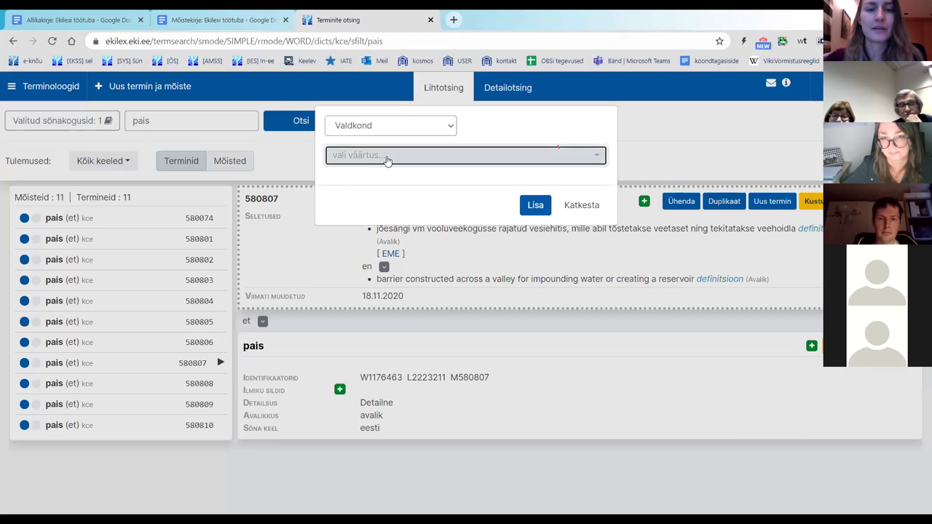
Step: Add the domain GO - Earth Sciences to concept 580807
click(387, 157)
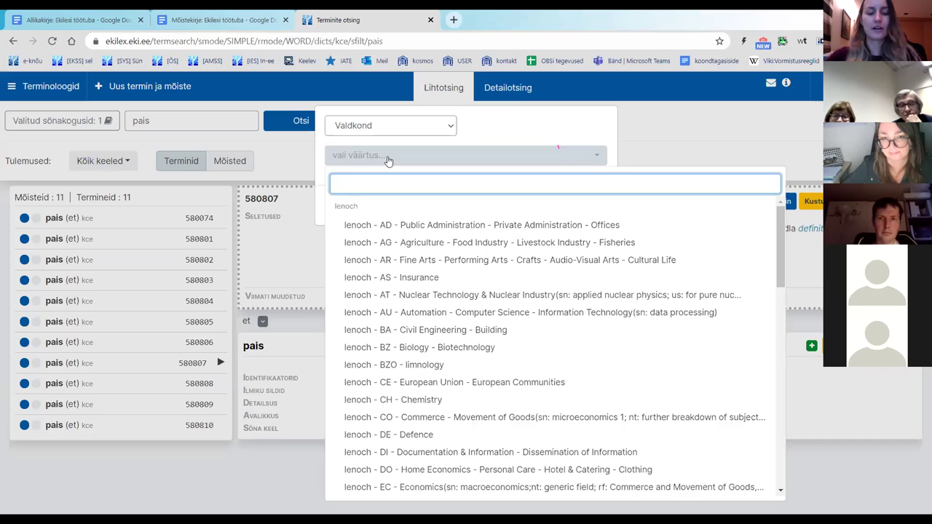
text(GO)
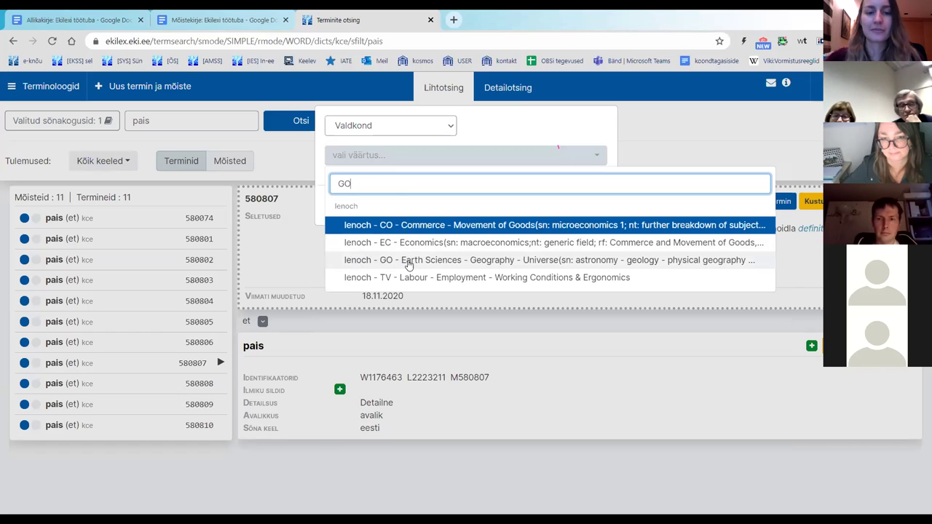
click(417, 265)
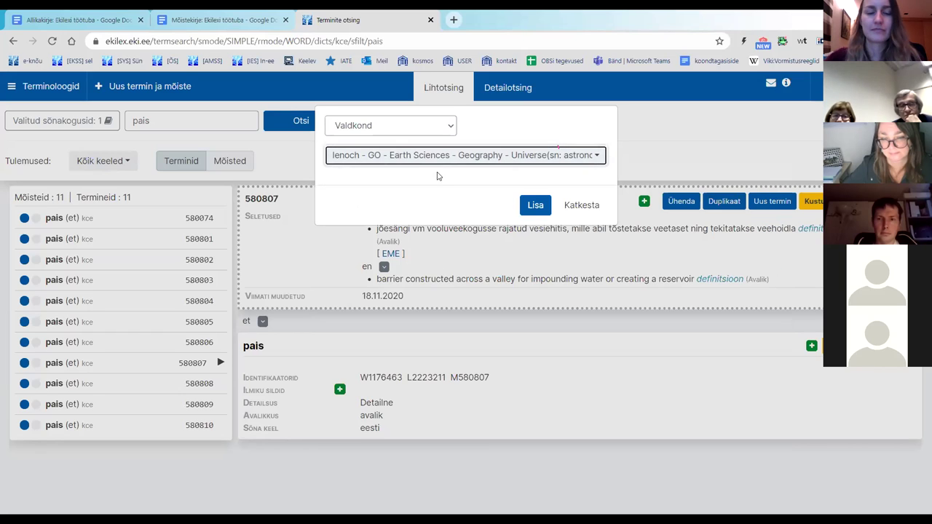
click(542, 209)
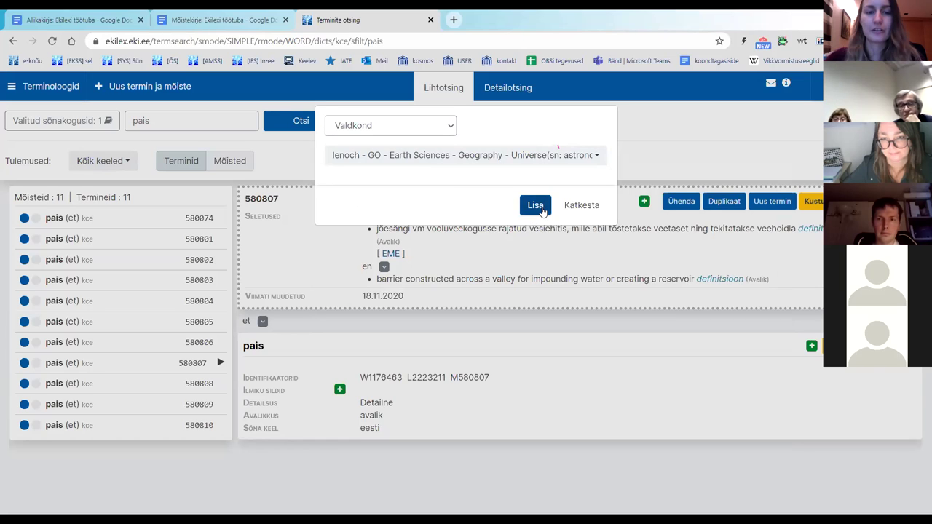
click(536, 206)
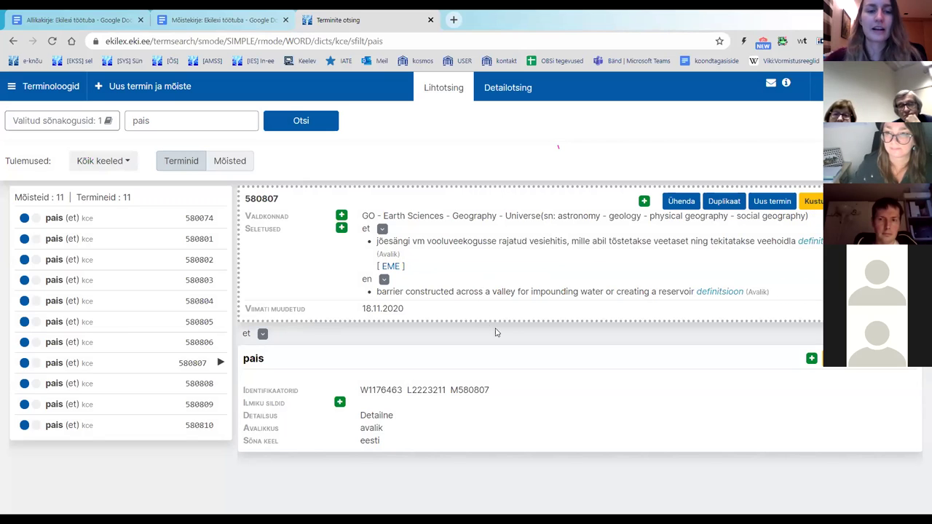
Step: Point out the new GO domain line, then open the Lisa andmeid form
drag(361, 218, 808, 217)
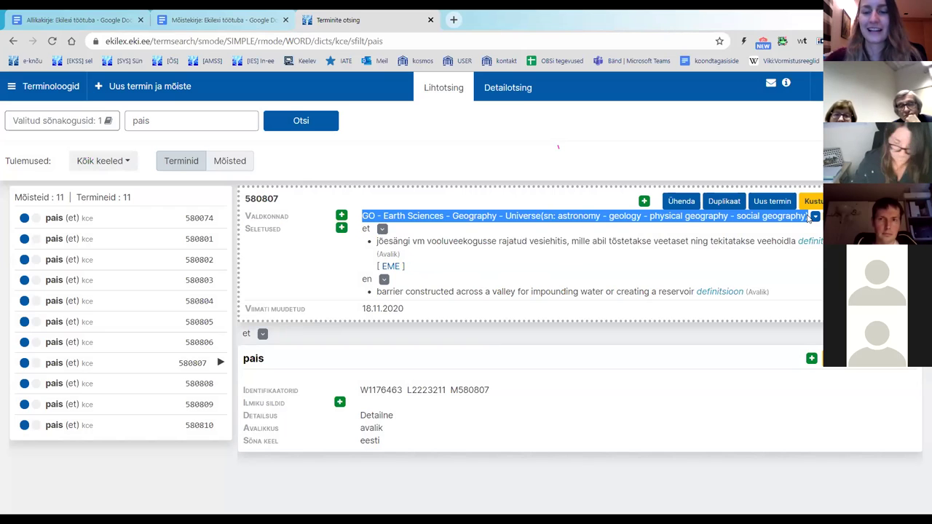
click(558, 241)
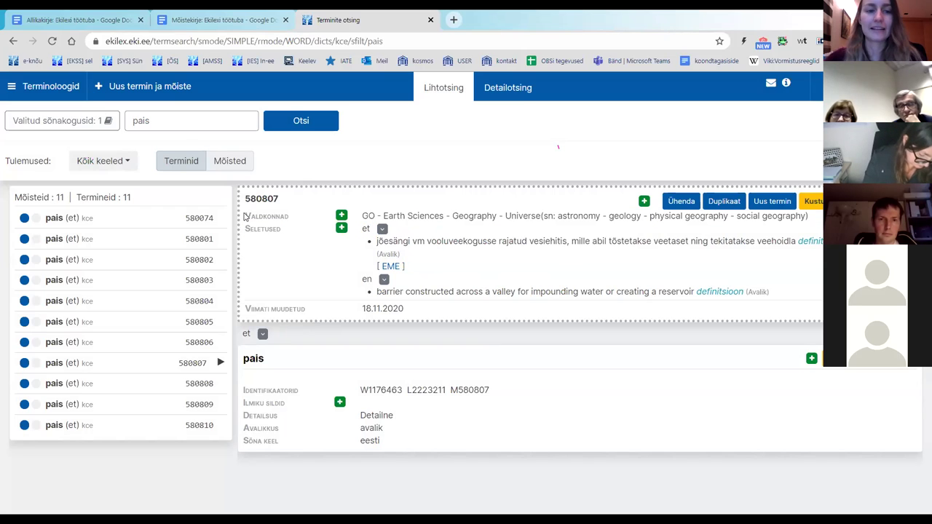
drag(362, 217, 807, 217)
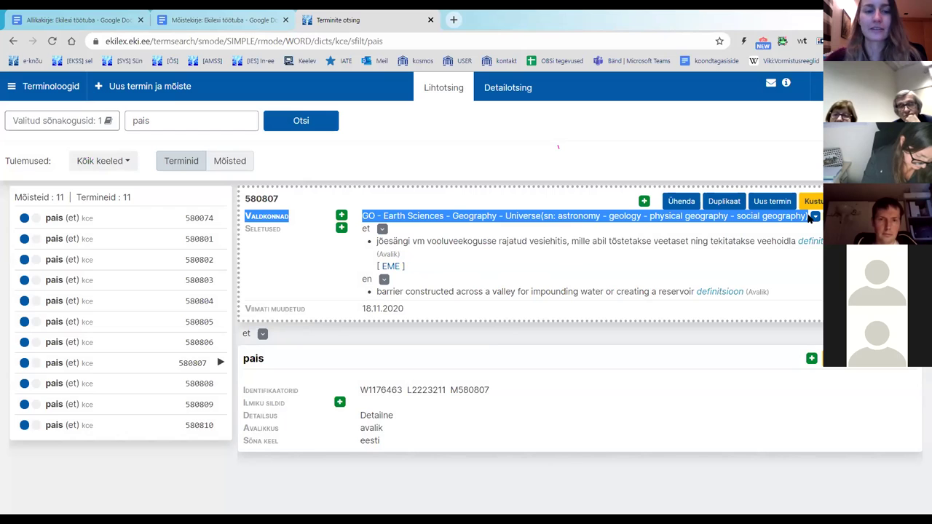
click(625, 220)
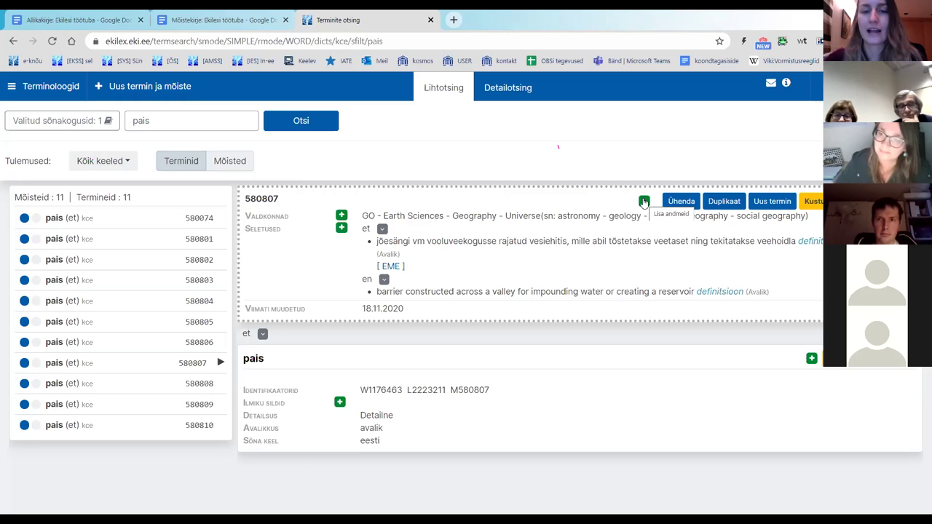
click(644, 202)
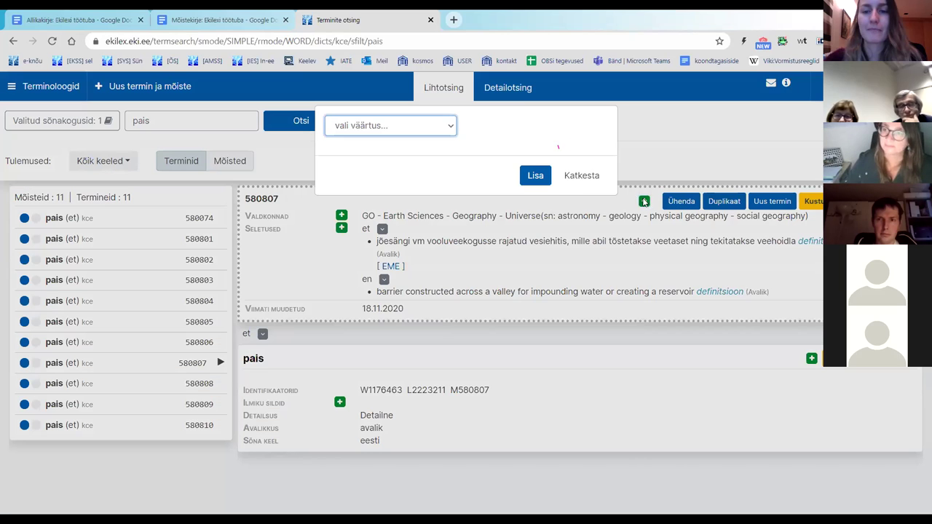
Step: Start a Tähenduse seos meaning relation and search for concepts of the term tamm
click(420, 128)
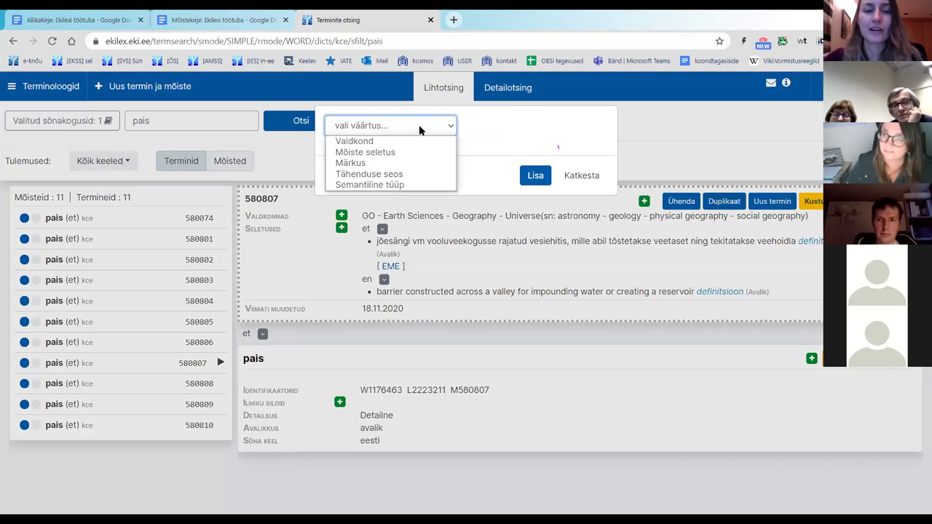
click(412, 175)
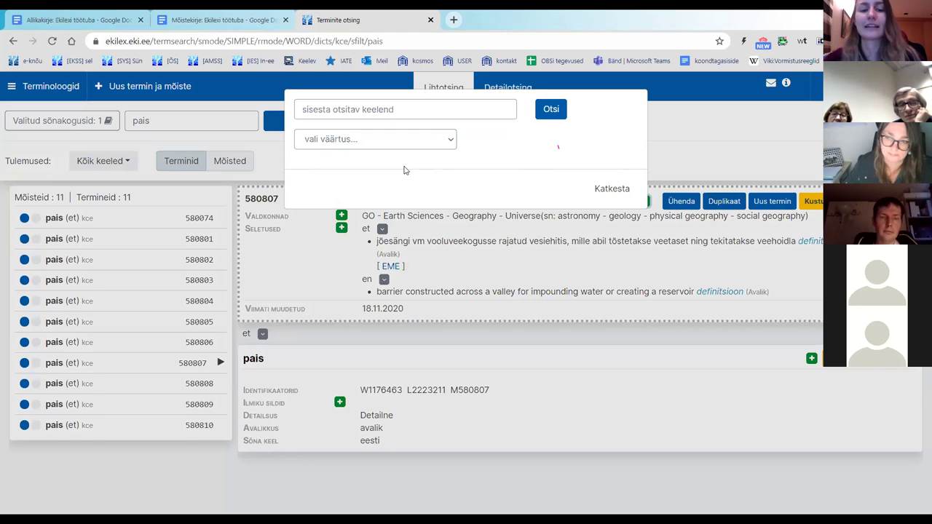
click(387, 113)
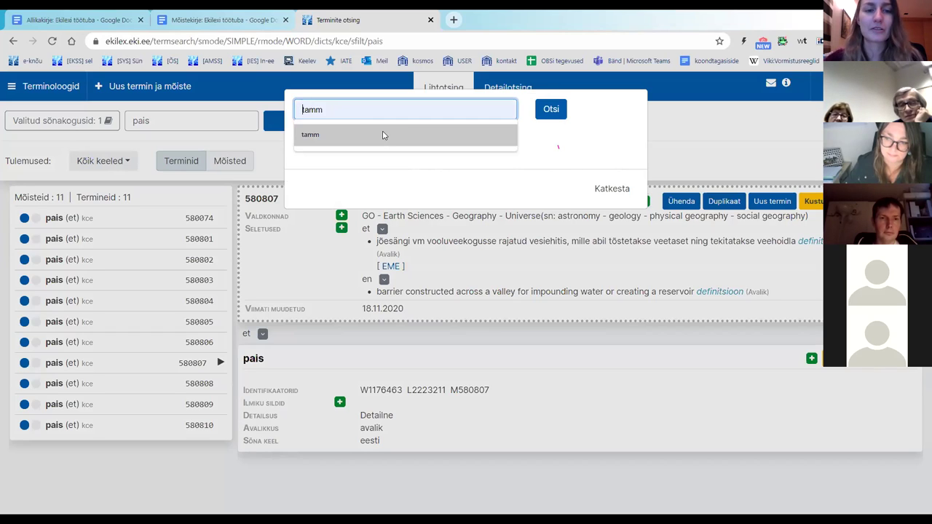
click(382, 131)
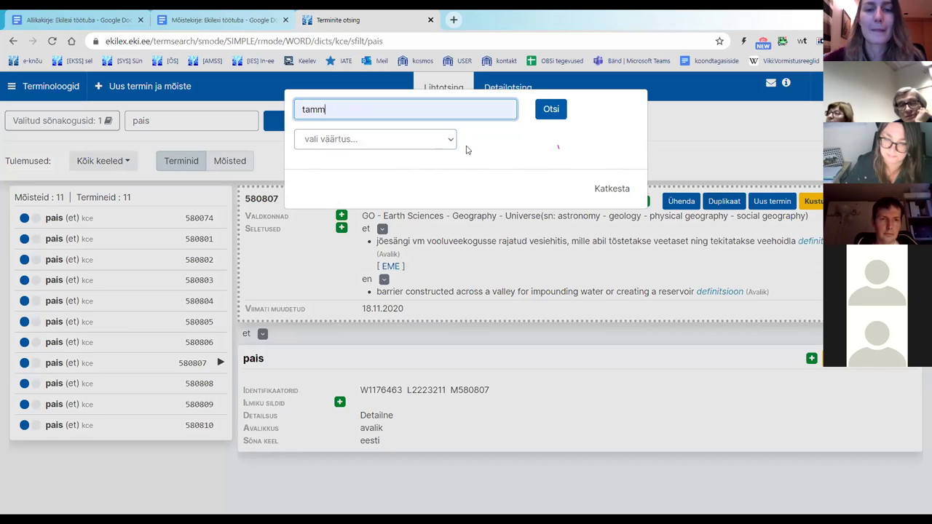
click(558, 113)
click(557, 113)
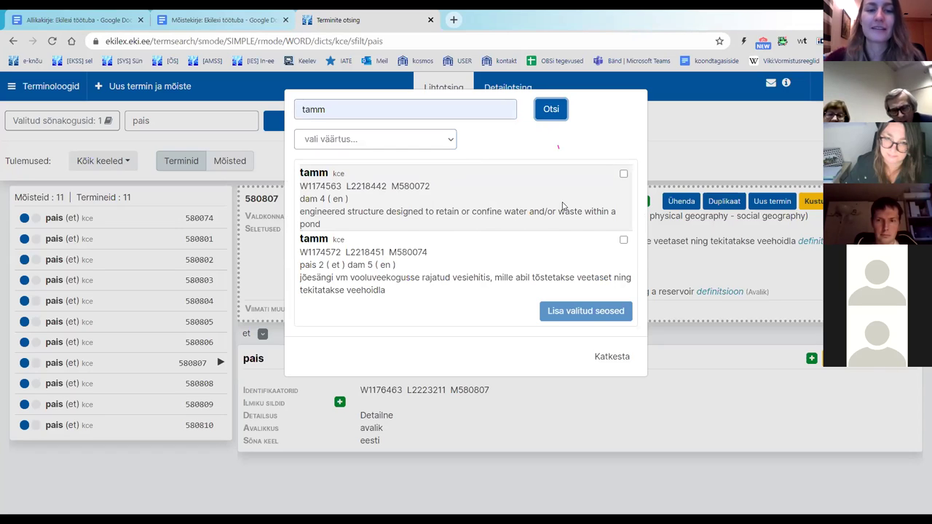
Step: Tick tamm concept 580072 (dam) and set the relation type to seotud mõiste
click(623, 174)
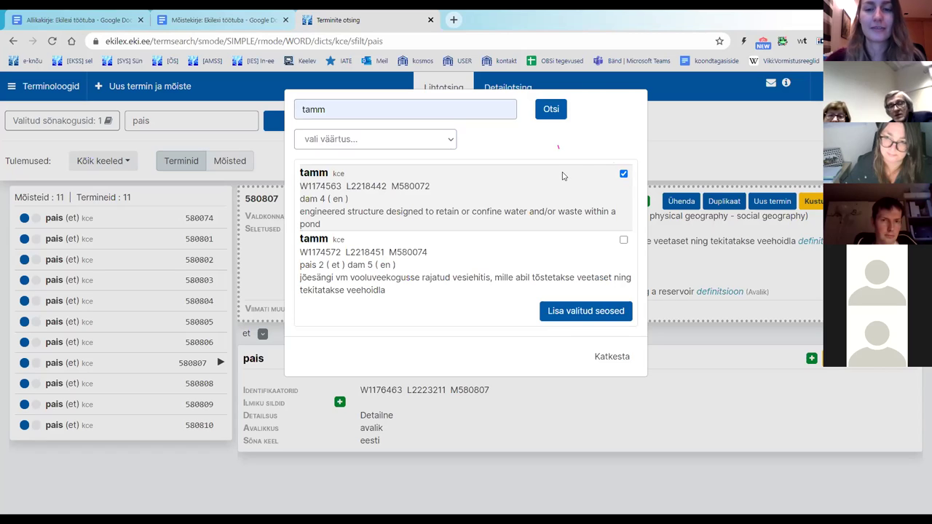
click(404, 145)
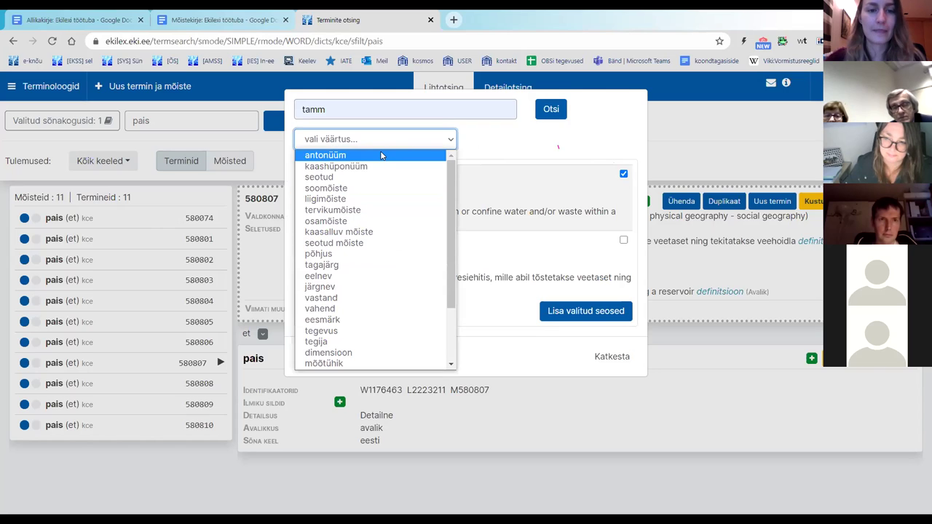
click(361, 243)
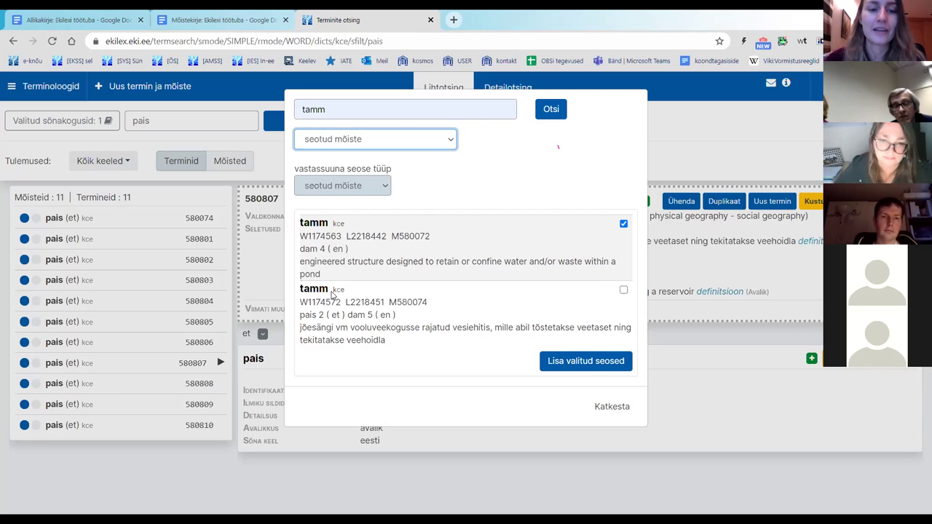
Step: Compare the two tamm results, then save the seotud mõiste relation with Lisa valitud seosed
drag(329, 294, 304, 293)
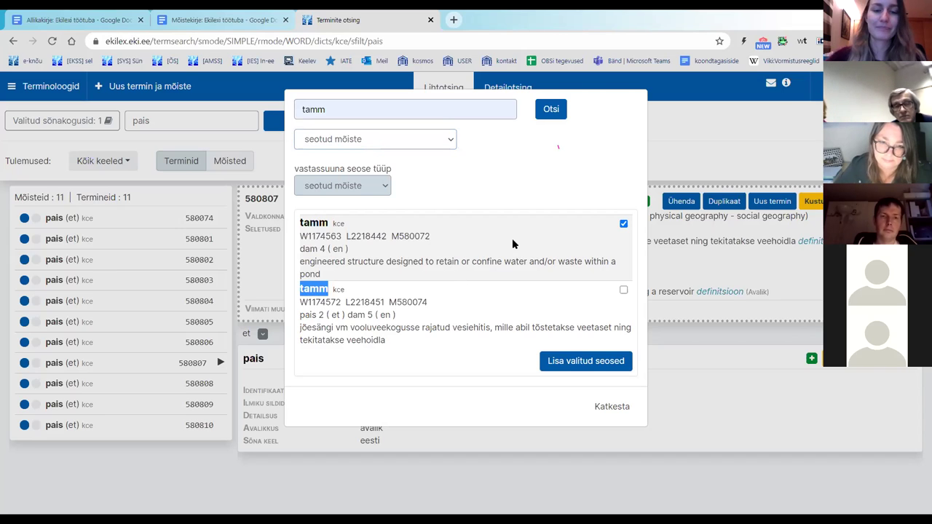
click(489, 257)
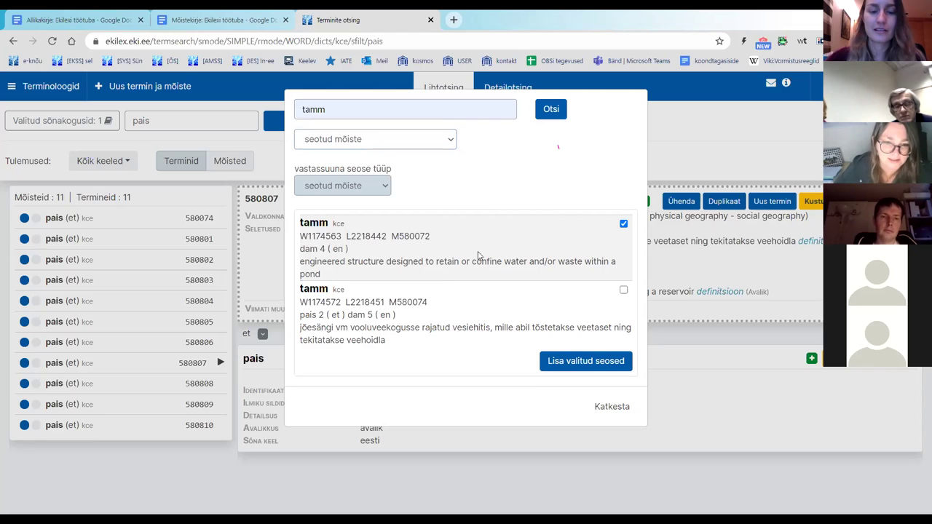
drag(300, 317, 314, 321)
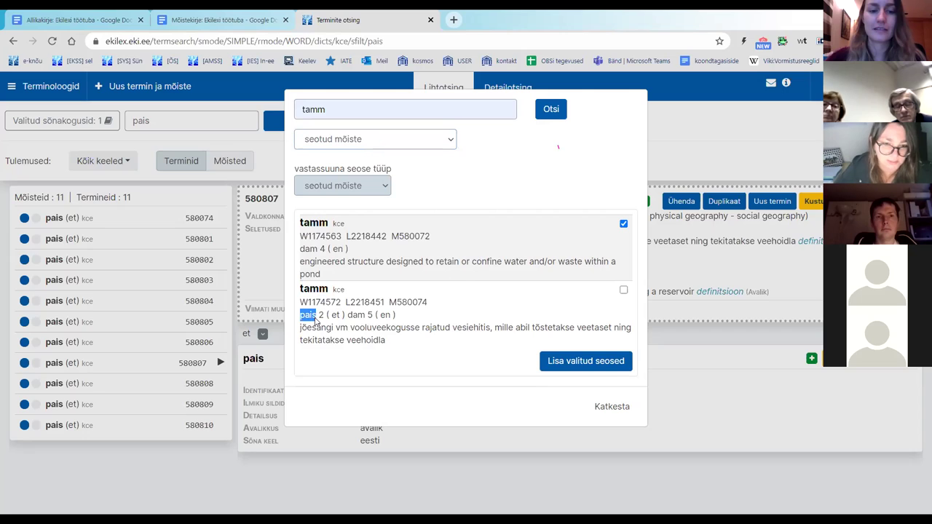
double_click(355, 315)
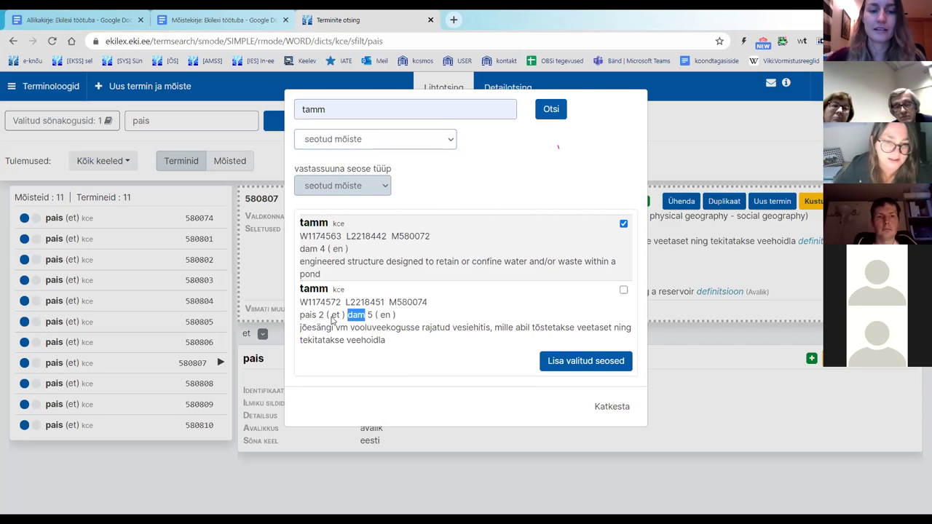
drag(300, 318, 366, 320)
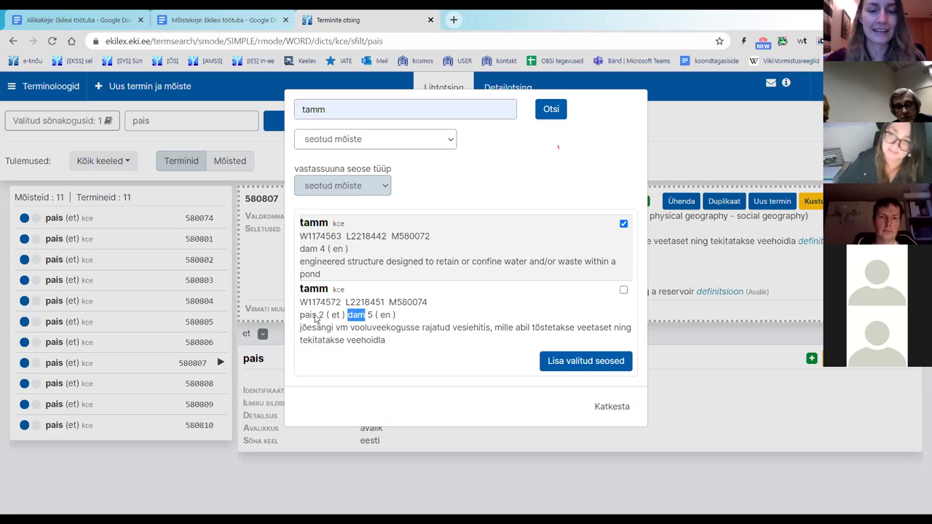
click(396, 324)
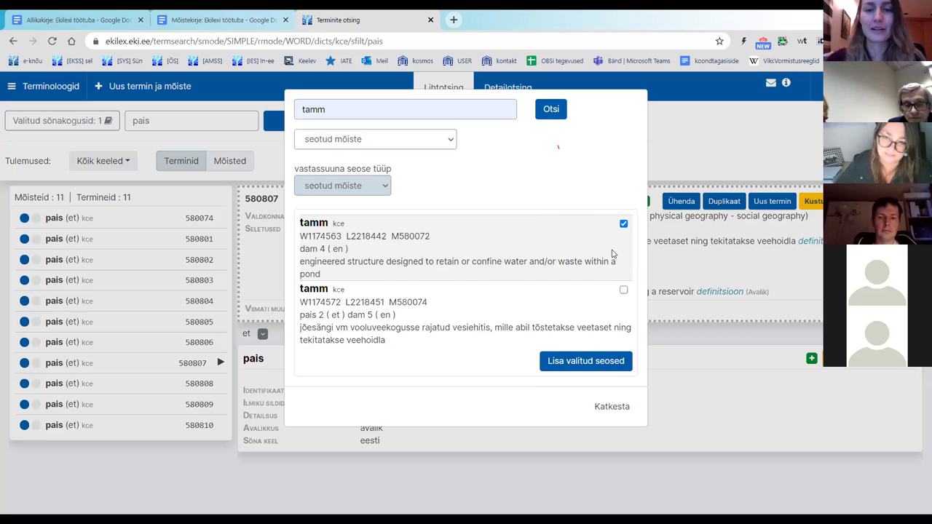
click(596, 366)
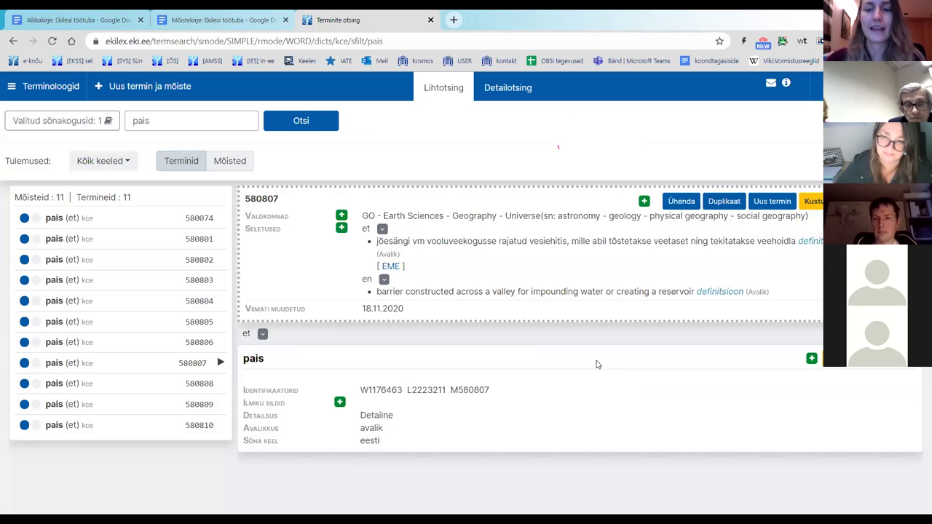
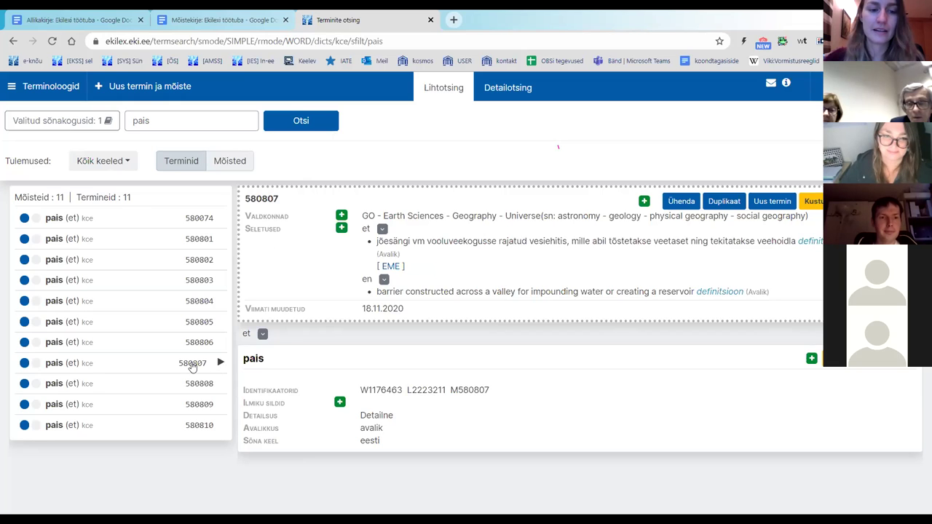
Step: Open concept 580807 for the term 'pais' from the results list
click(192, 364)
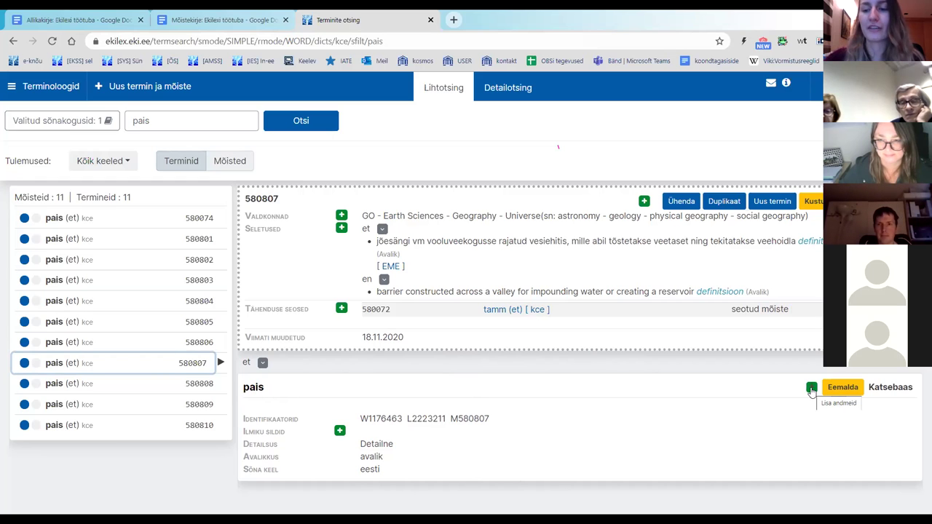
Step: Choose Allikaviide from the add-data menu beside the 'pais' term
click(812, 389)
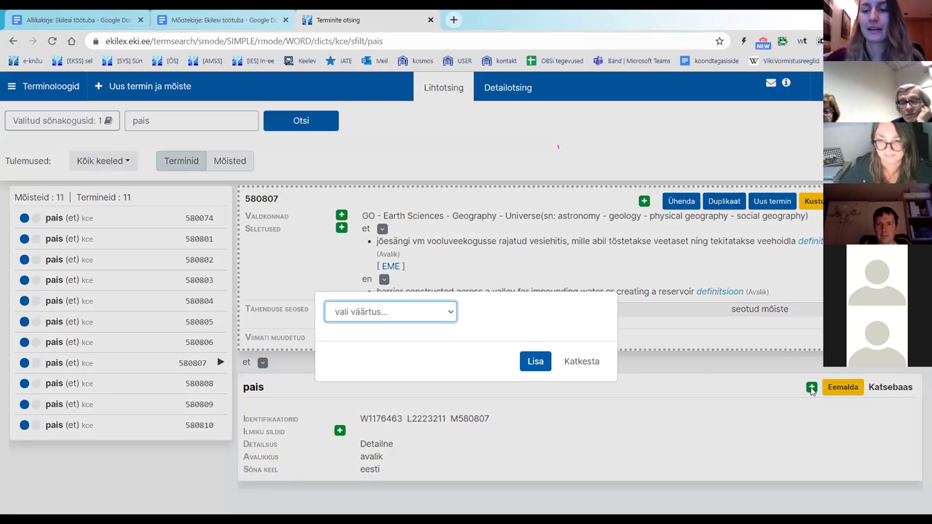
click(415, 314)
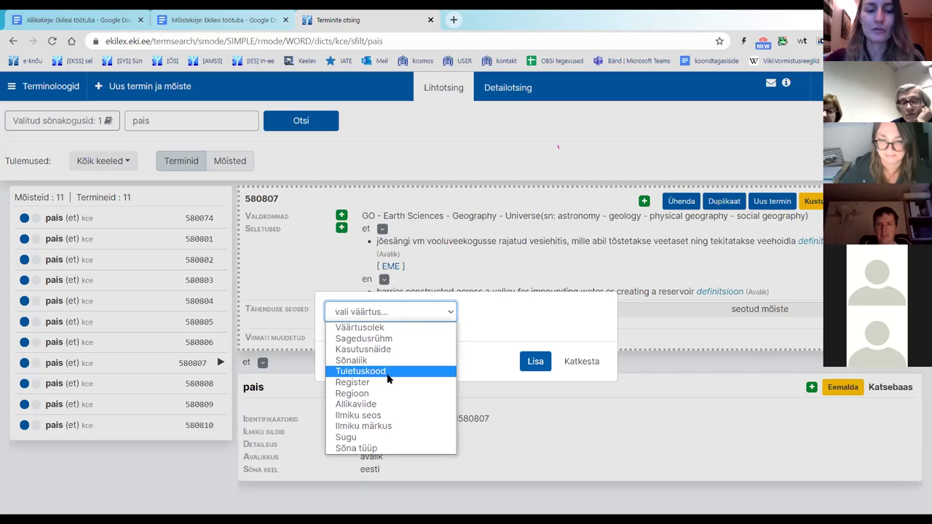
click(388, 404)
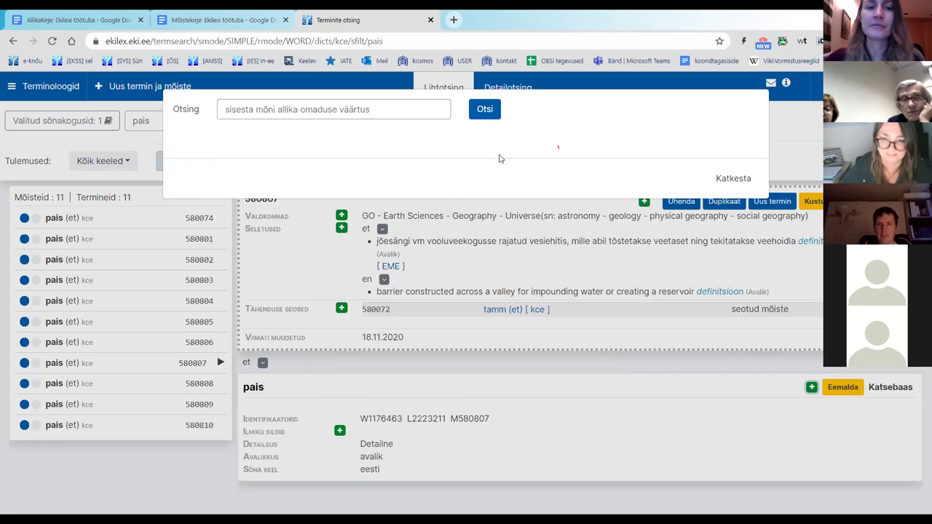
click(229, 26)
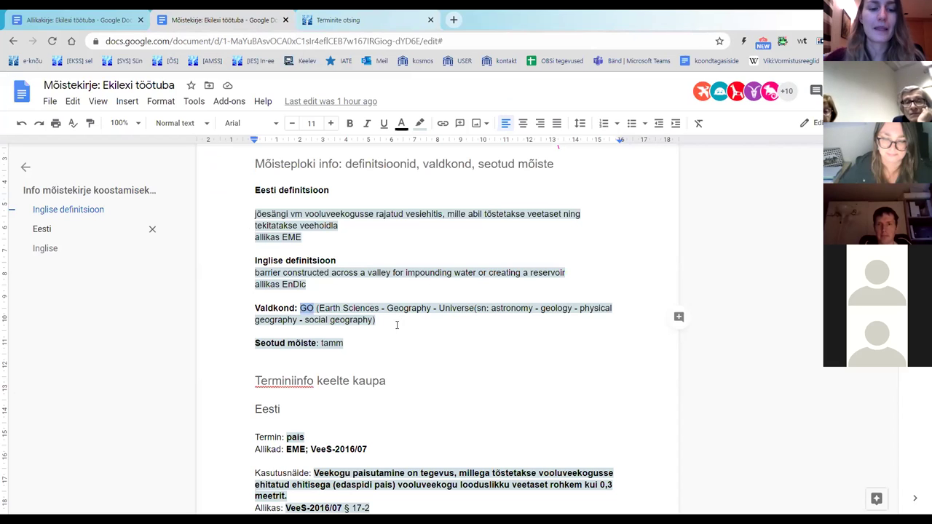
scroll(397, 324, down, 1)
scroll(400, 340, down, 3)
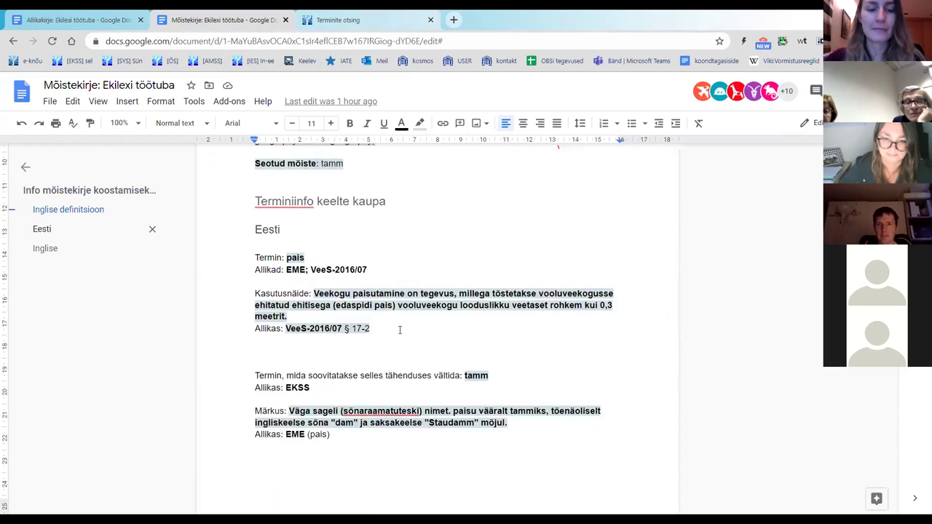
scroll(400, 332, up, 2)
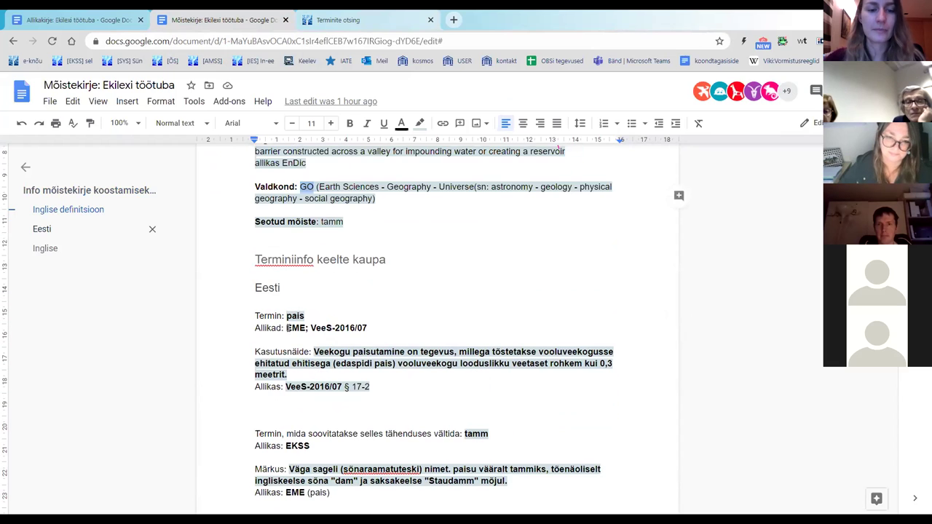
drag(286, 327, 305, 330)
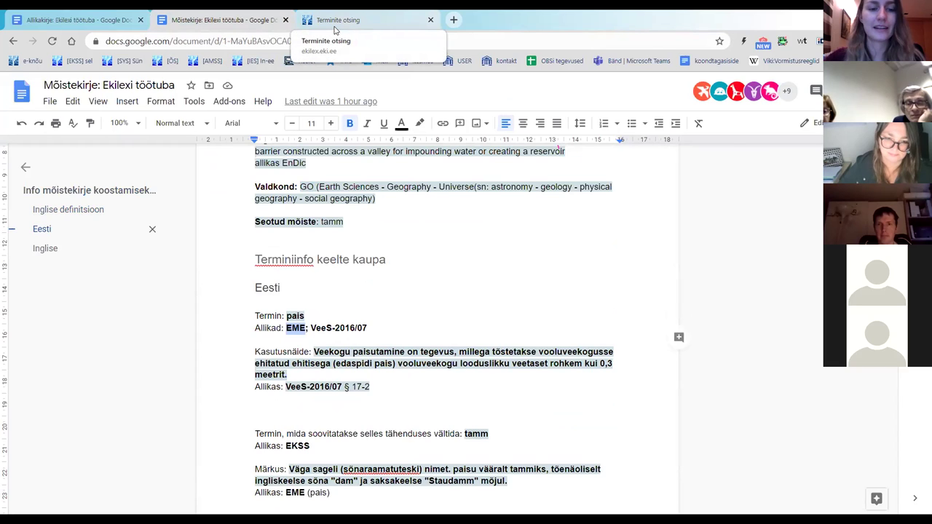
click(335, 22)
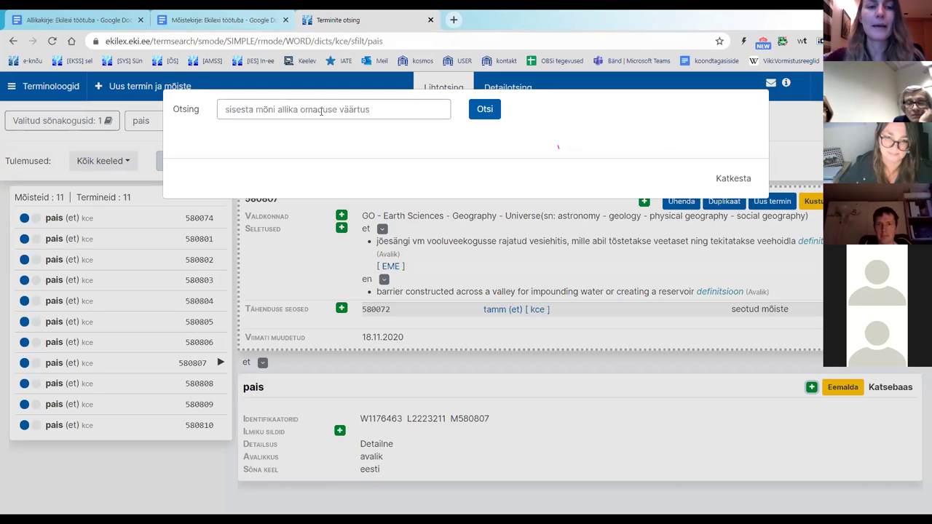
Step: Search sources for 'eme' and attach EME as the 'pais' term's source reference
click(322, 110)
text(eme)
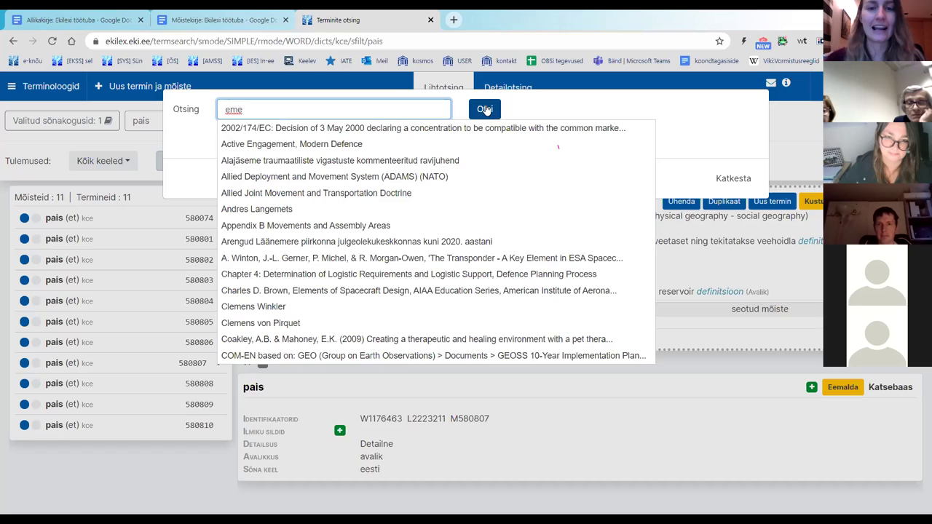
click(485, 110)
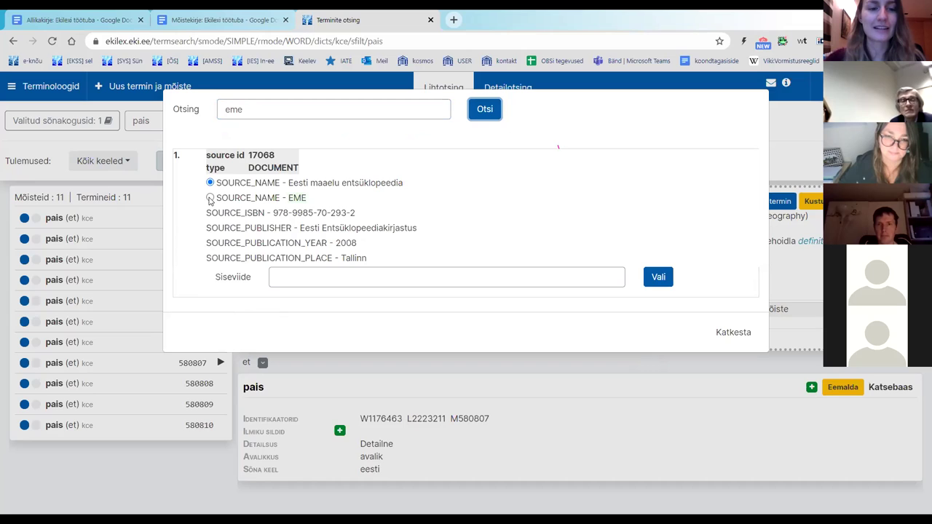
click(210, 198)
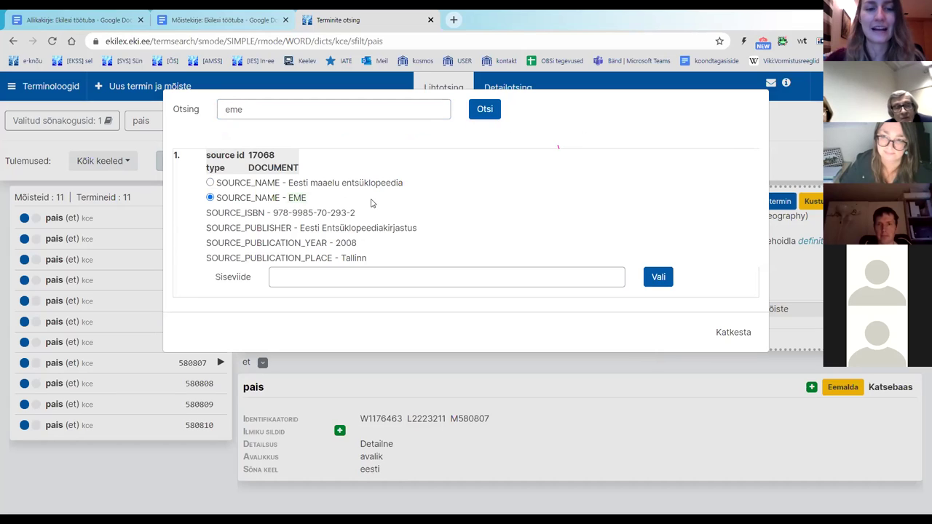
click(659, 279)
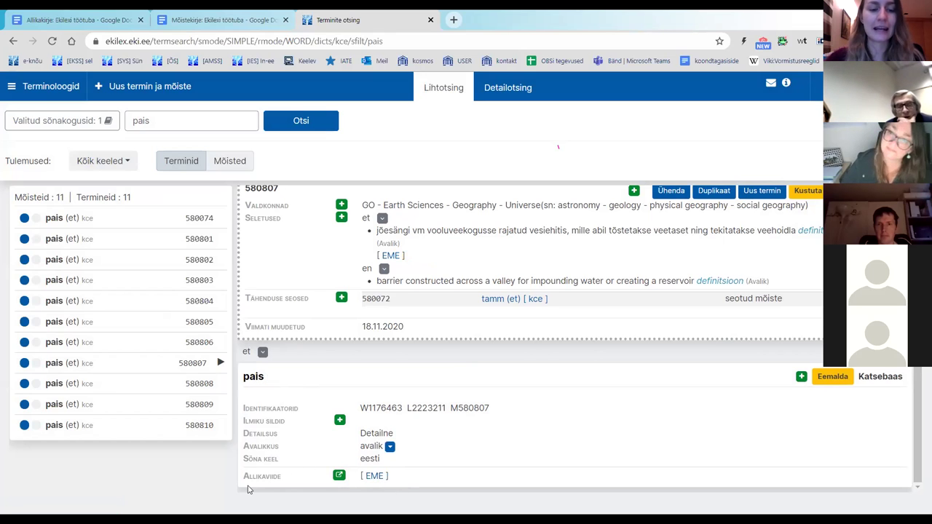
Step: Choose Kasutusnäide from the 'pais' term's add-data menu to get an empty usage-example box
click(210, 19)
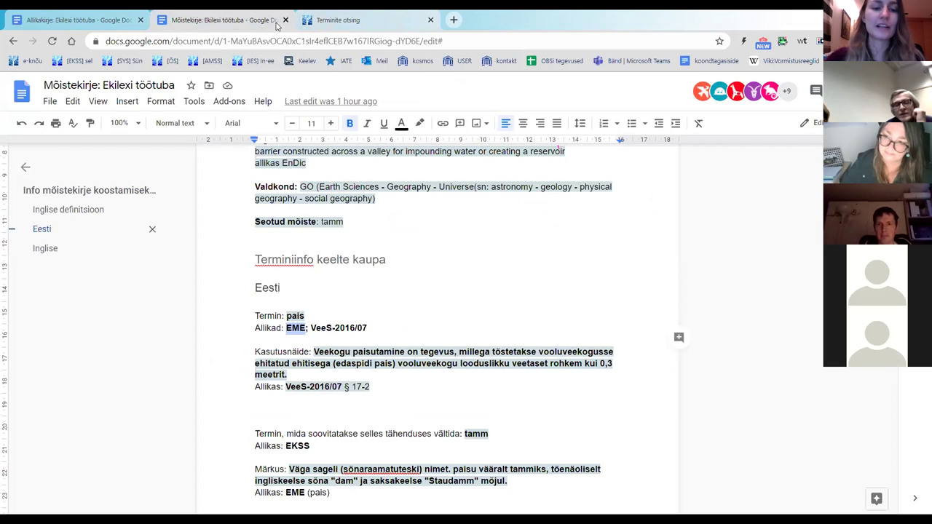
click(321, 20)
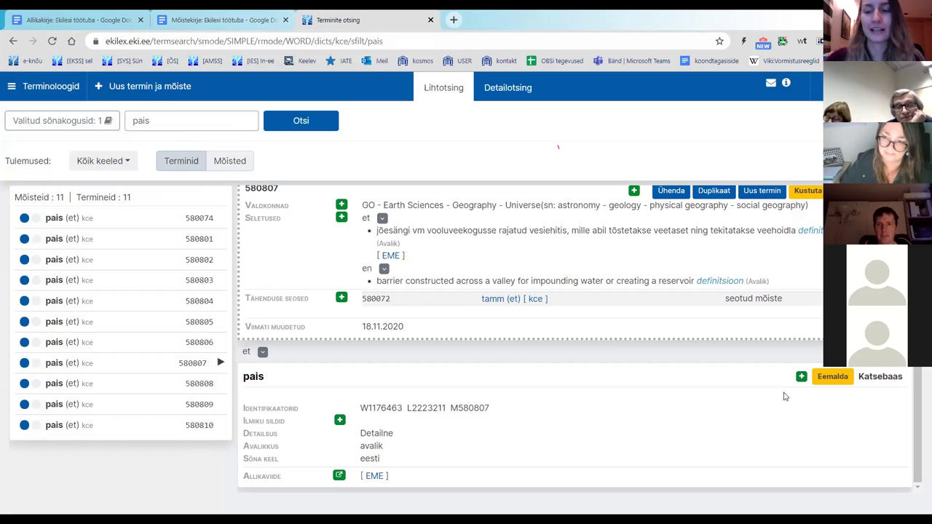
mouse_move(245, 379)
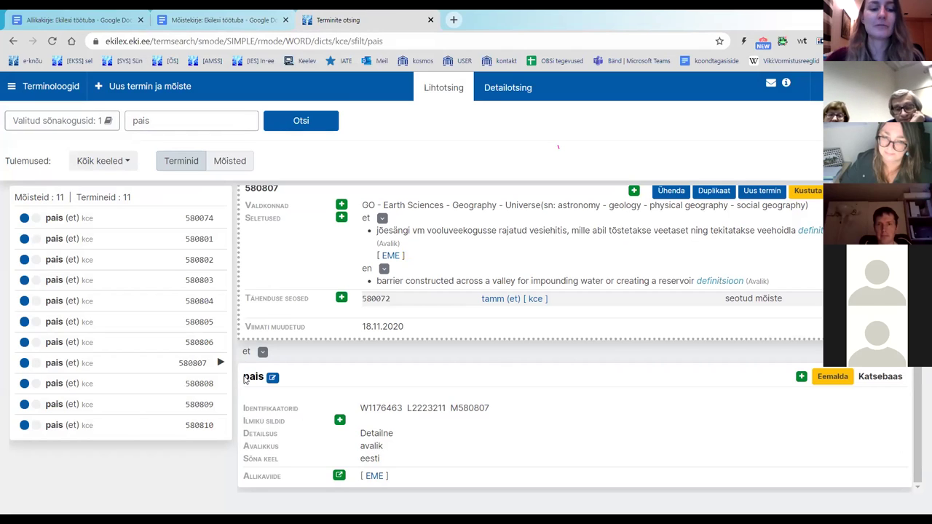
click(800, 378)
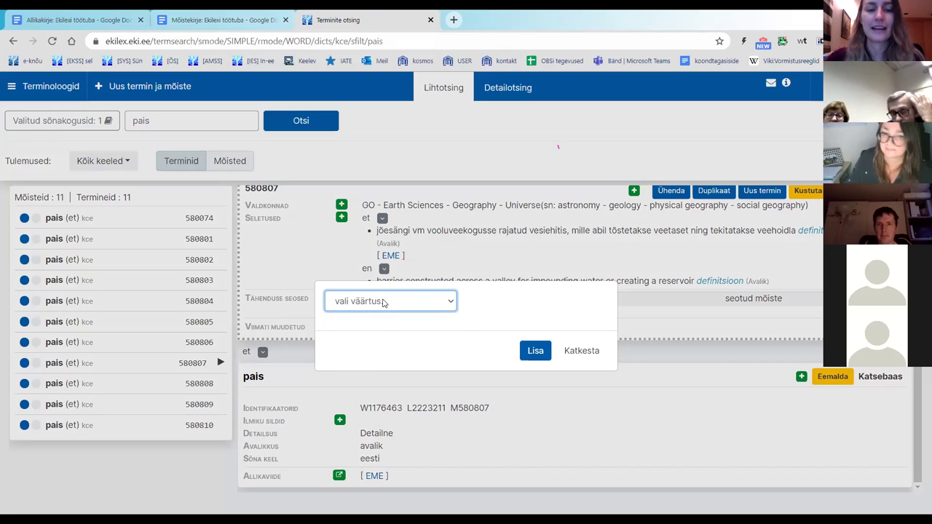
click(383, 301)
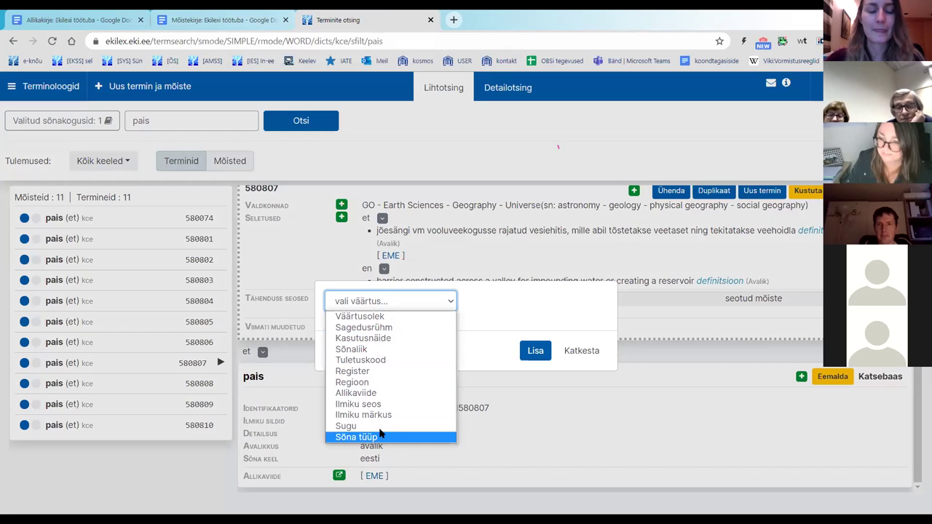
click(402, 342)
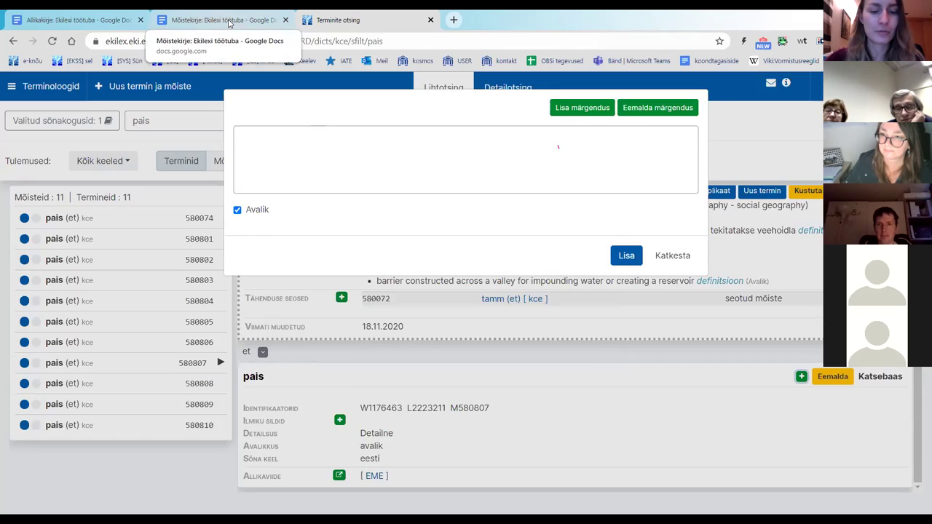
Step: Paste the 'Veekogu paisutamine on tegevus…' sentence from the notes into the usage-example box
click(229, 22)
drag(314, 352, 290, 376)
key(ctrl+c)
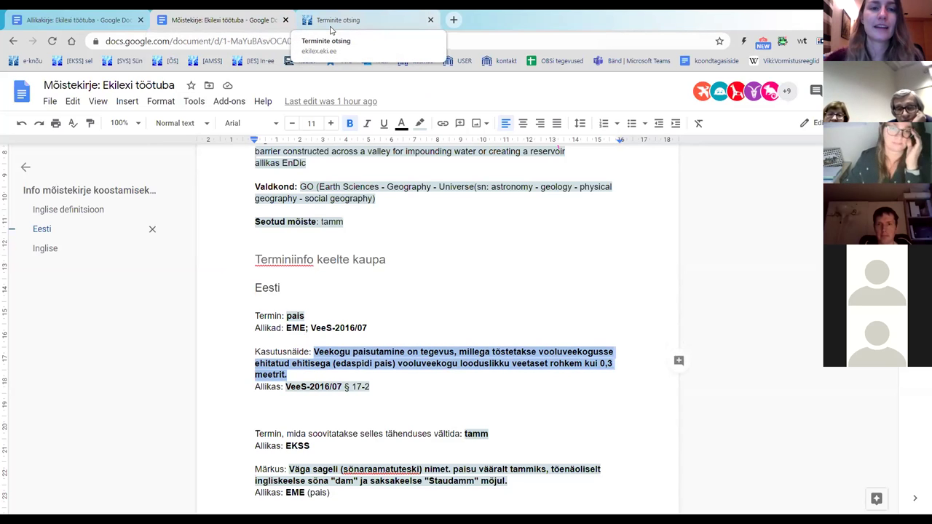
click(331, 29)
click(340, 152)
key(ctrl+v)
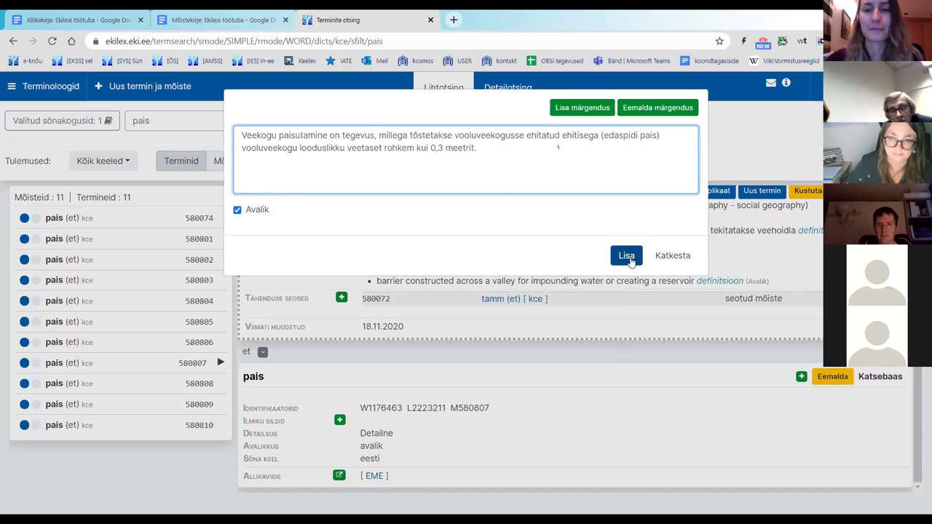
Step: Save the 'Veekogu paisutamine…' example and open its Lisa allikaviide source search
click(628, 256)
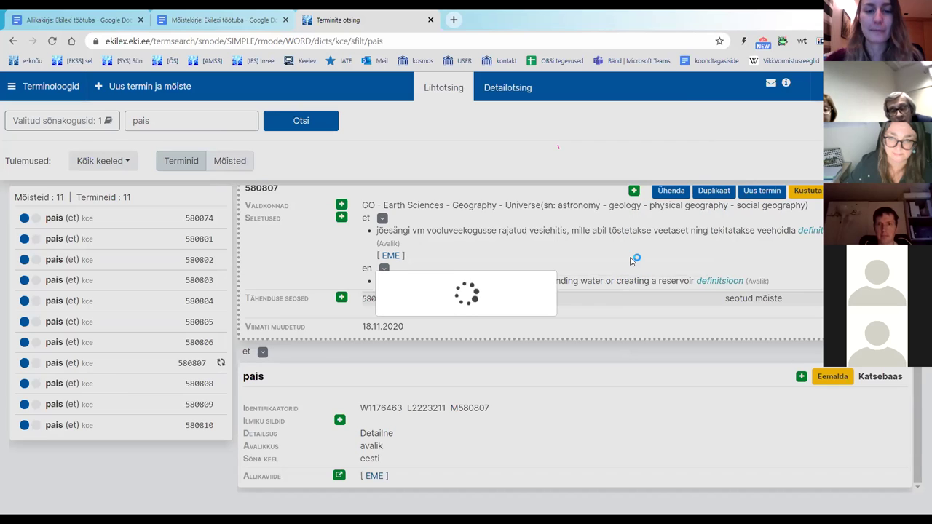
scroll(633, 284, down, 1)
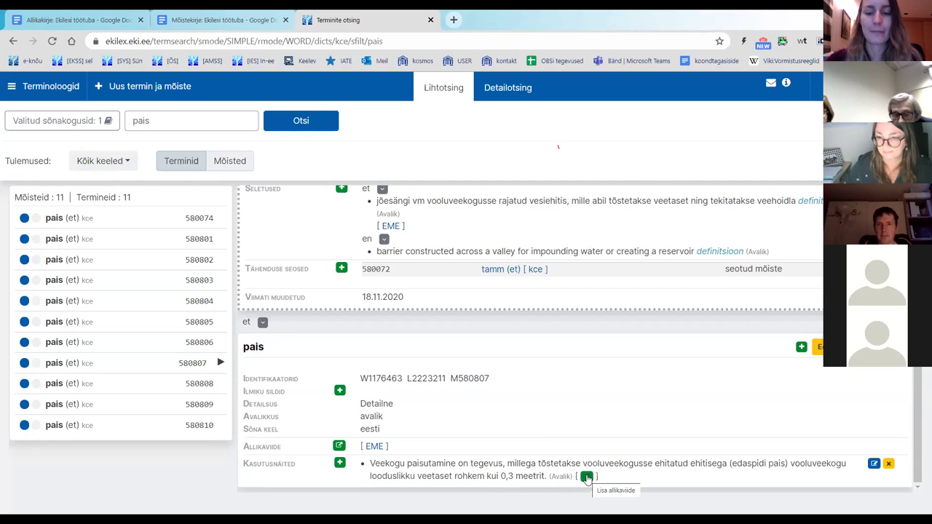
click(587, 477)
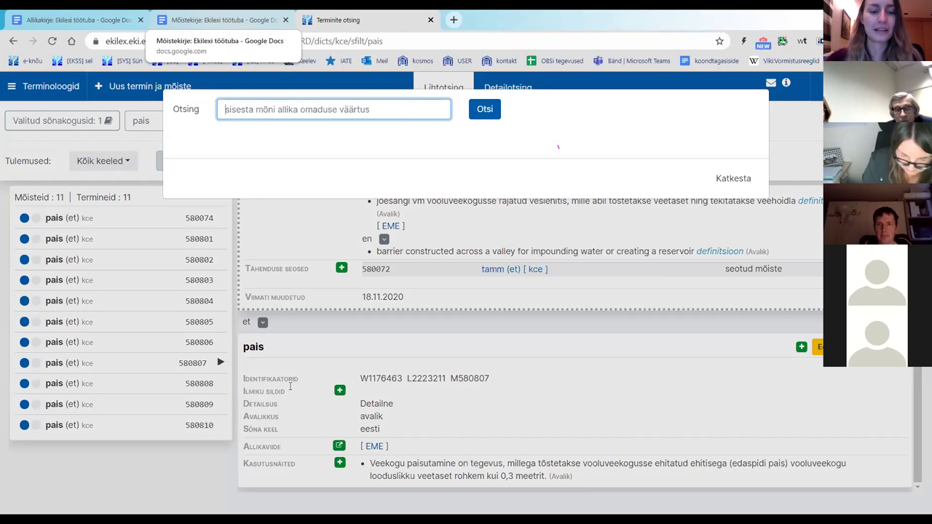
Step: Copy 'VeeS-2016/07' from the notes' Allikas line and return to the Ekilex source search
click(219, 24)
click(284, 387)
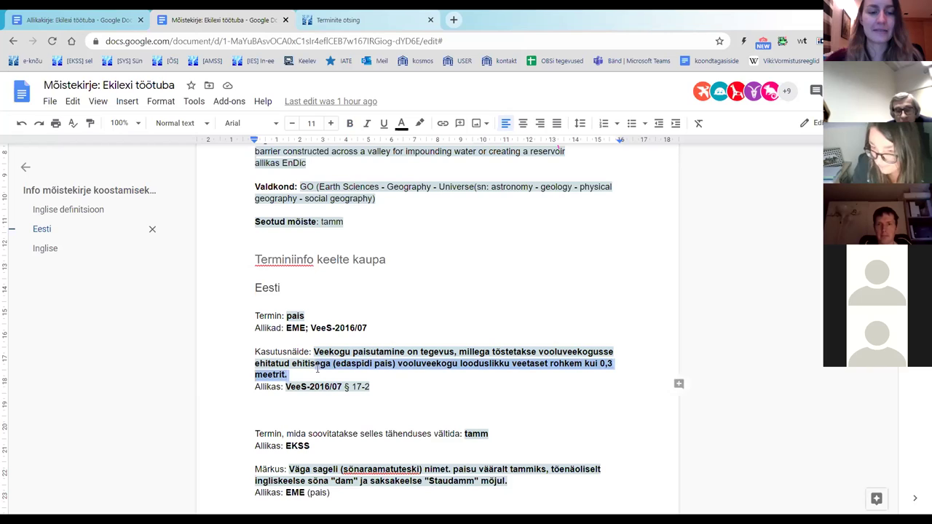
drag(285, 387, 343, 392)
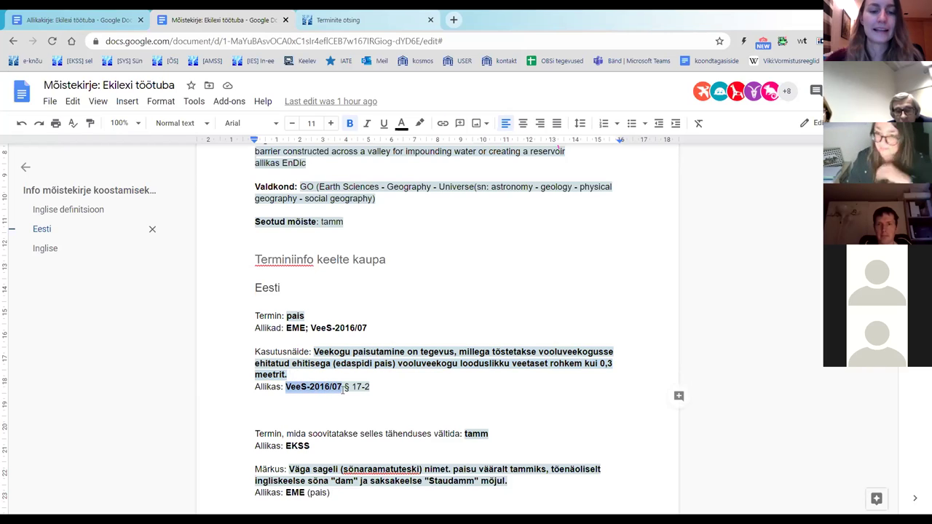
drag(343, 391, 370, 388)
click(357, 386)
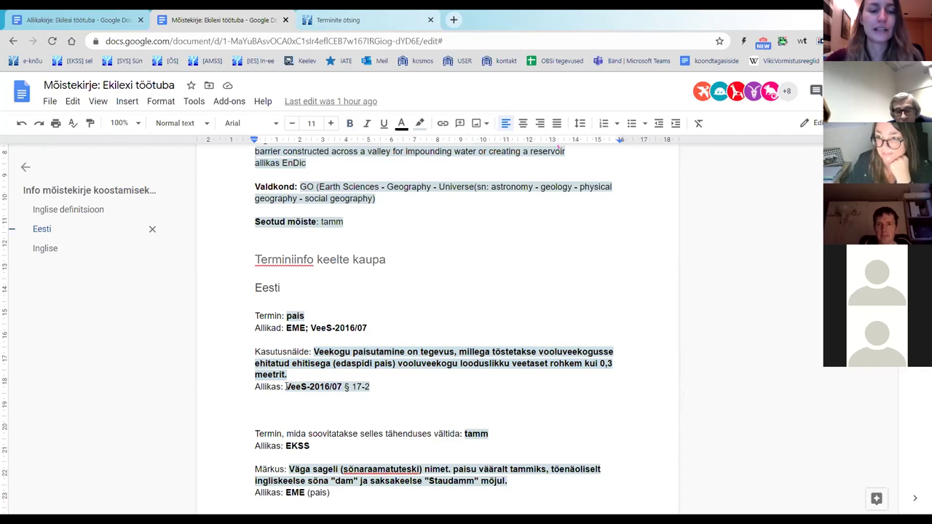
drag(286, 388, 341, 391)
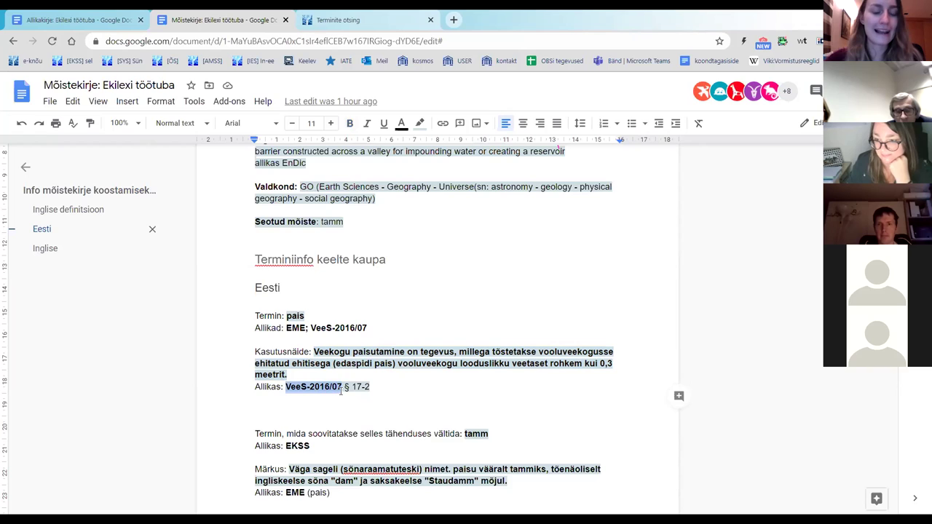
key(Down)
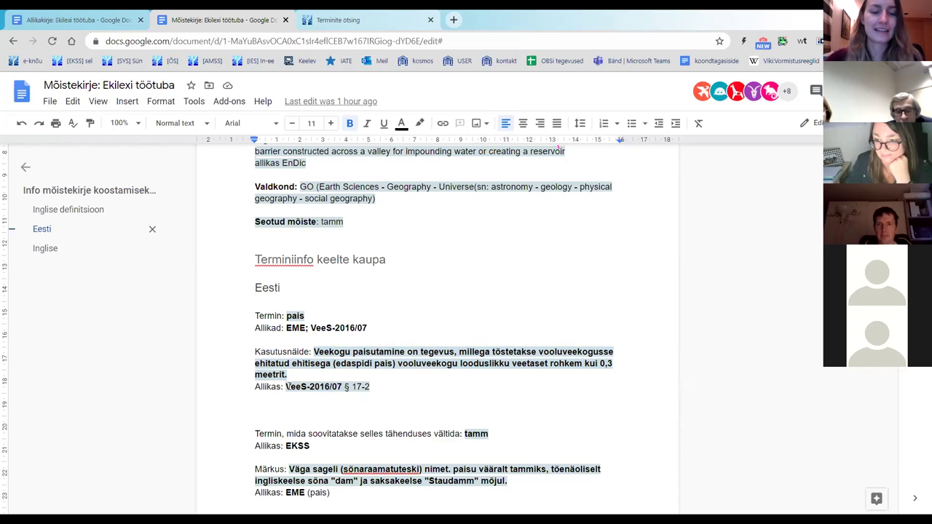
drag(286, 388, 342, 389)
key(ctrl+c)
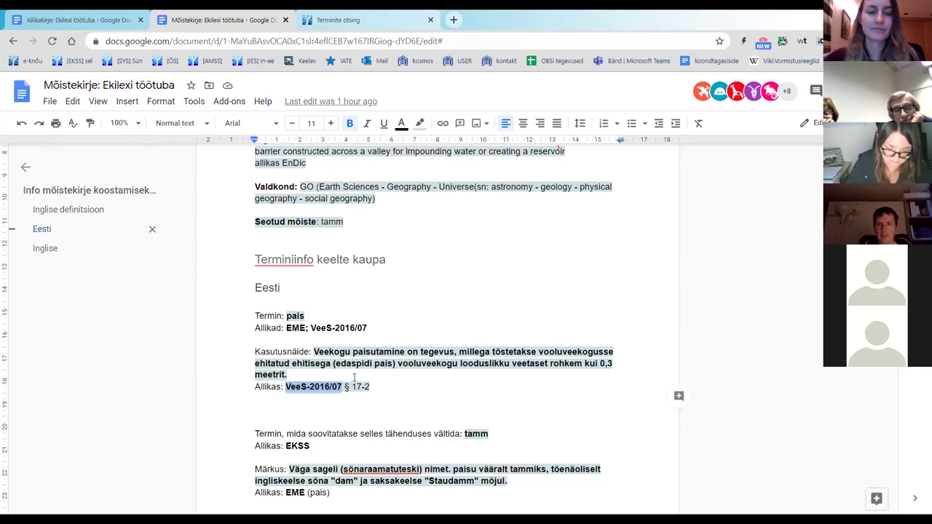
scroll(339, 337, down, 3)
scroll(342, 343, up, 2)
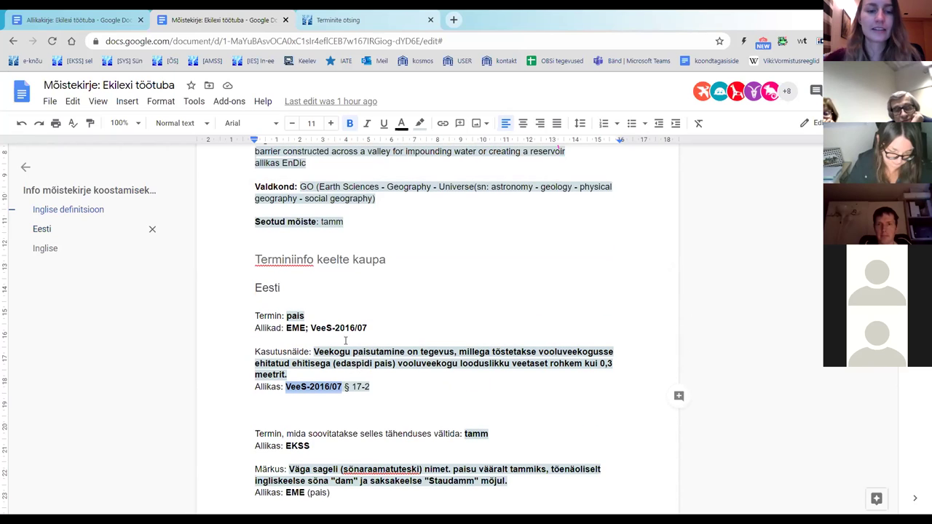
click(338, 20)
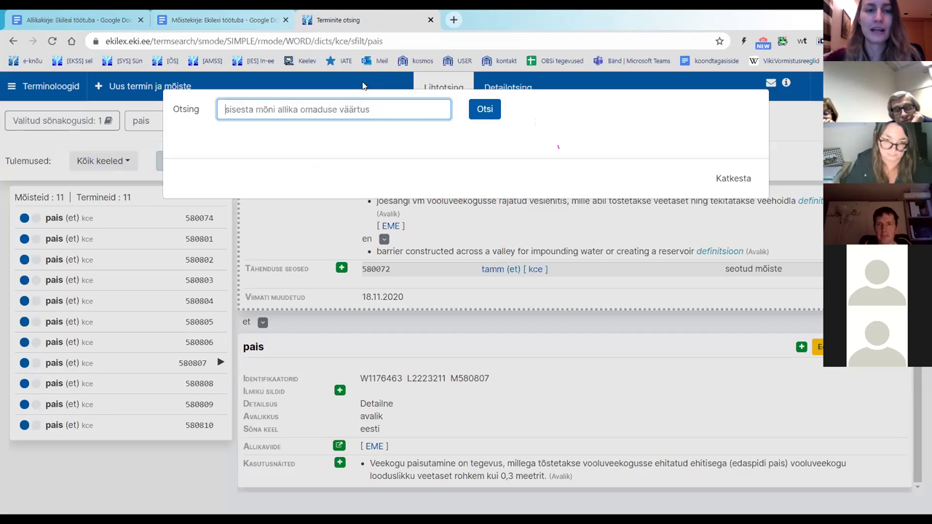
Step: Paste 'VeeS-2016/07' into the source search and select it as the source name
right_click(345, 109)
click(397, 199)
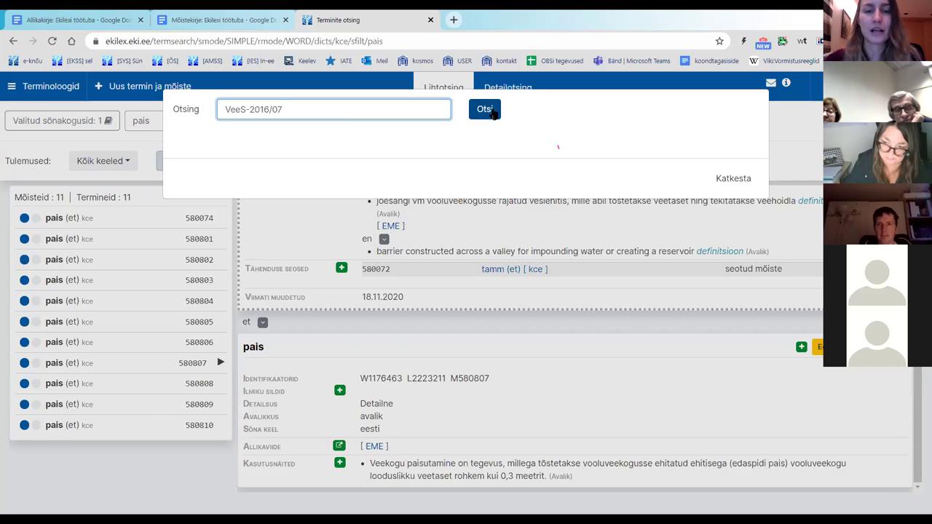
click(491, 111)
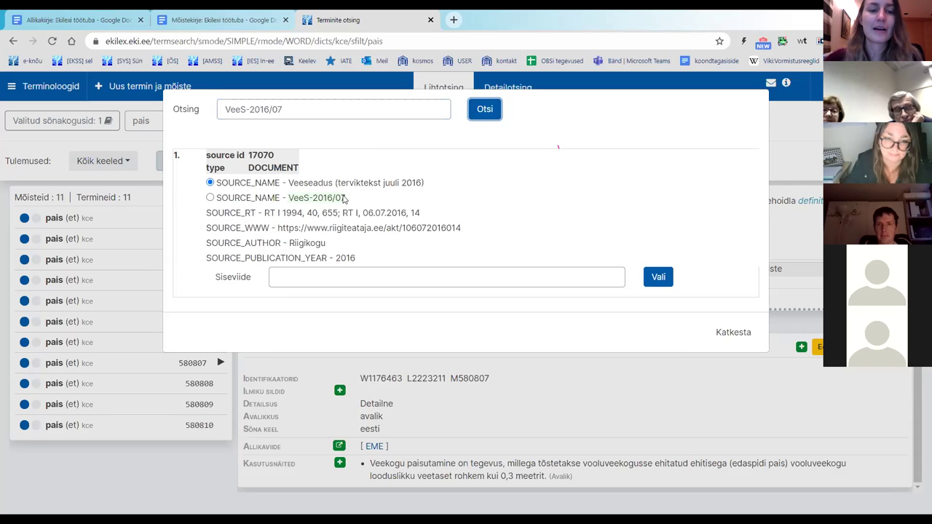
click(210, 197)
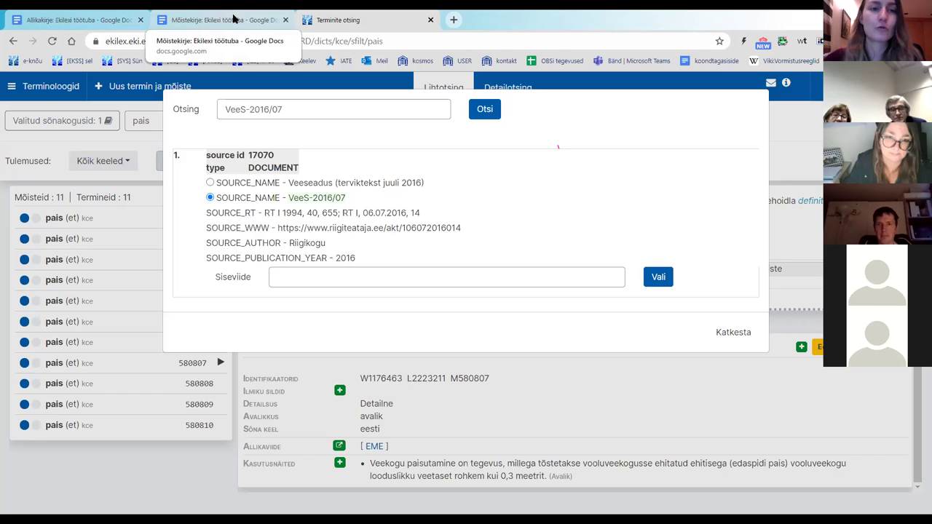
Step: Copy '§ 17-2' from the notes' Allikas line and return to the Ekilex source dialog
click(233, 20)
drag(376, 384, 344, 386)
click(293, 388)
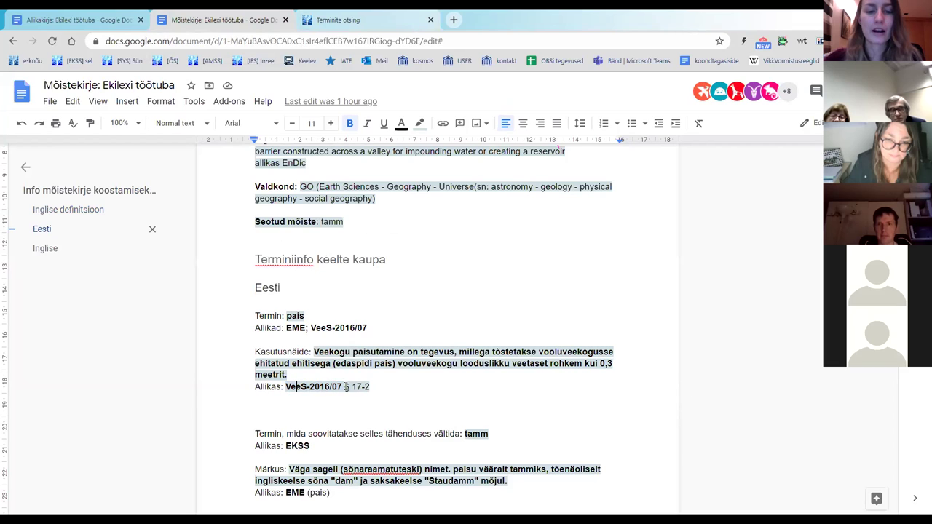
drag(344, 387, 370, 388)
key(ctrl+c)
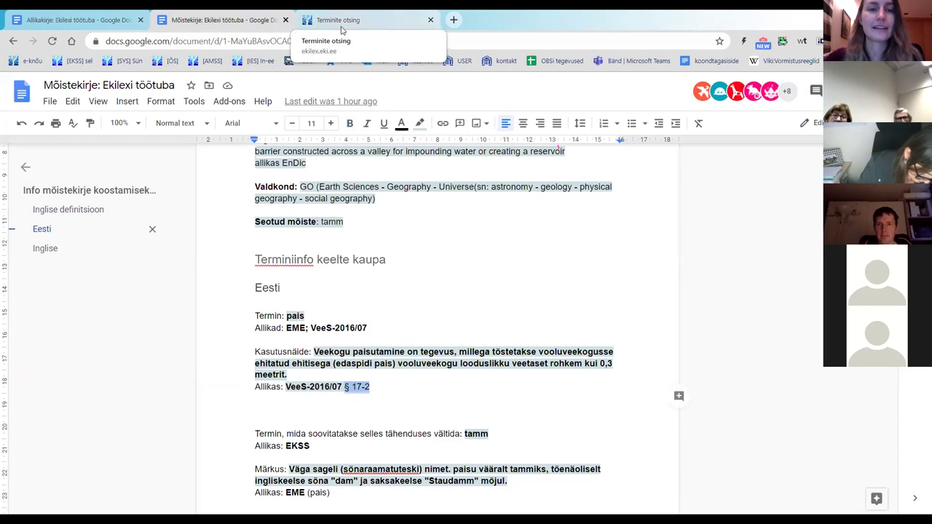
click(341, 28)
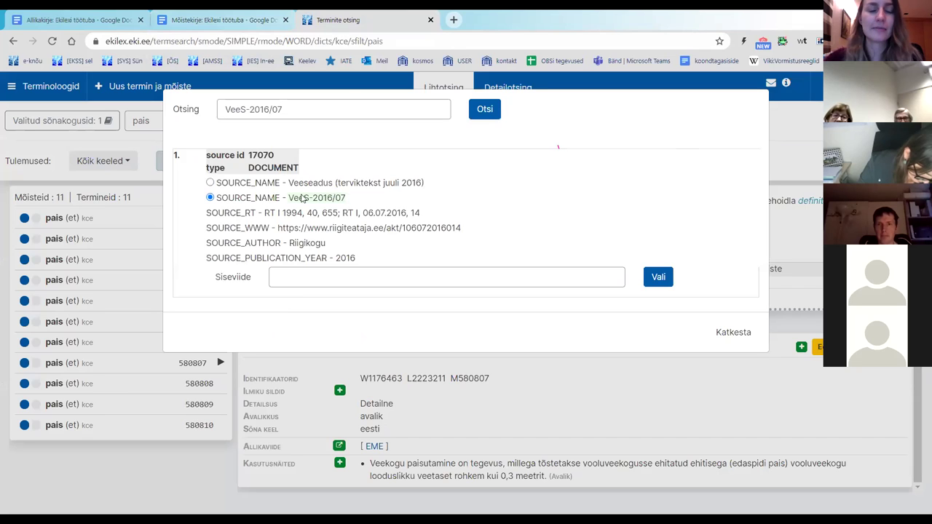
Step: Paste '§ 17-2' into Siseviide and attach VeeS-2016/07 to the usage example
click(342, 280)
key(ctrl+v)
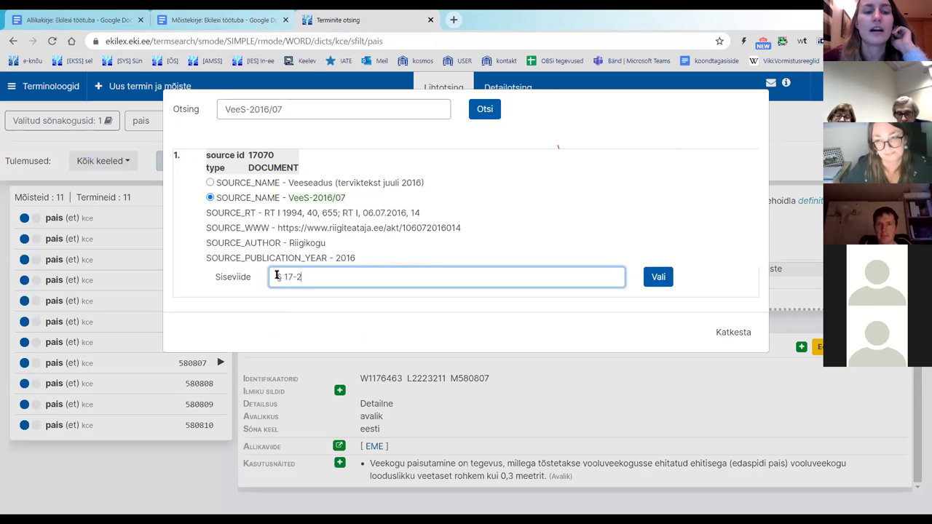
drag(277, 276, 342, 296)
click(508, 244)
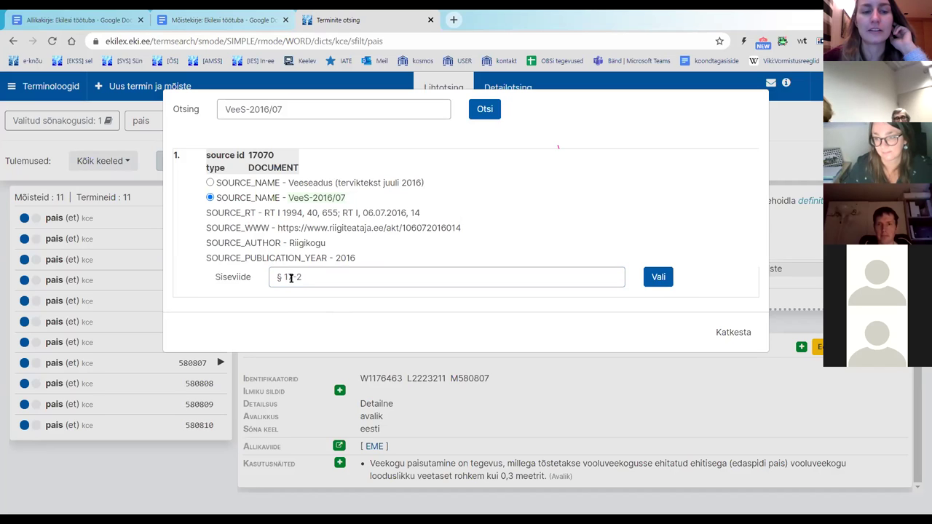
click(658, 283)
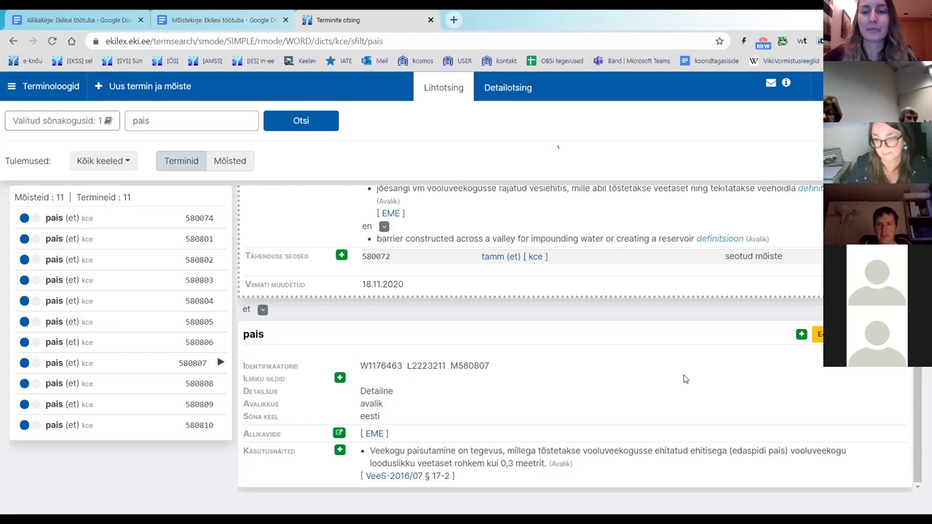
scroll(684, 379, up, 1)
scroll(685, 379, down, 1)
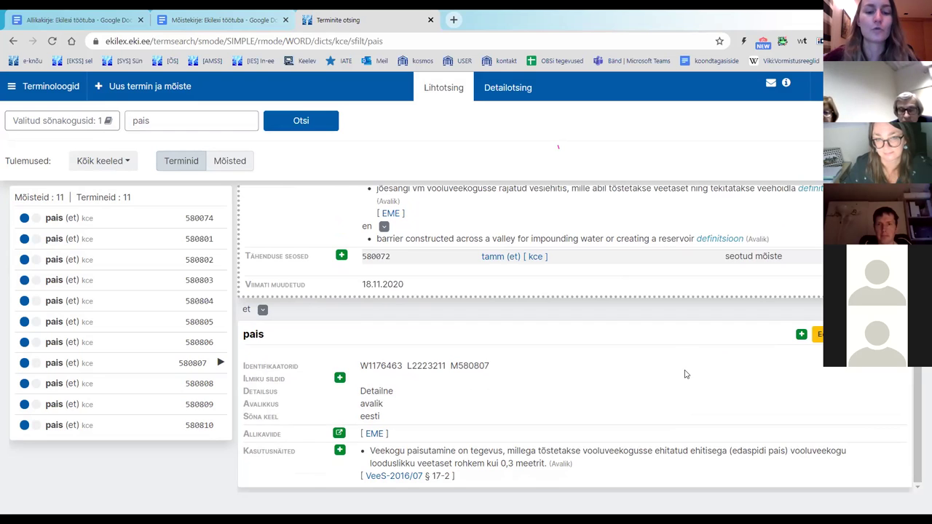
scroll(685, 373, up, 1)
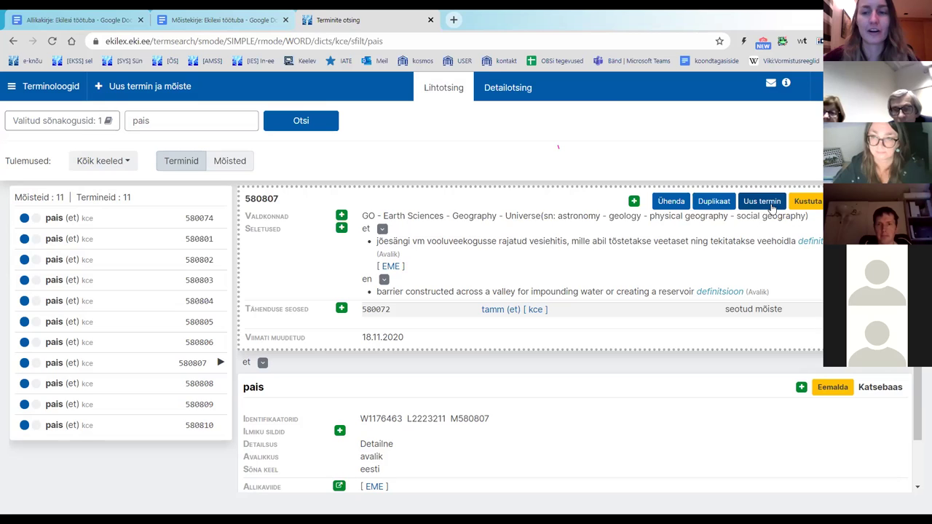
Step: Enter 'tamm' as a new term for the pais concept
click(770, 204)
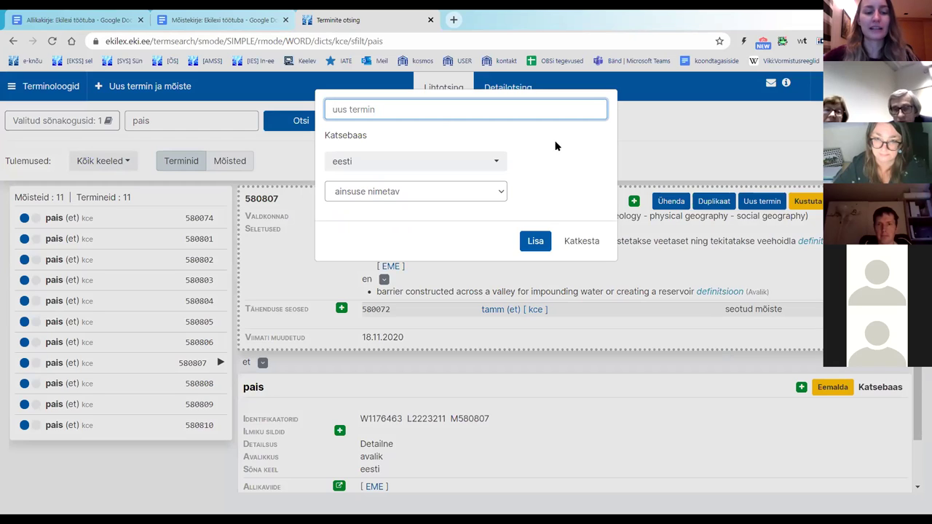
text(tamm)
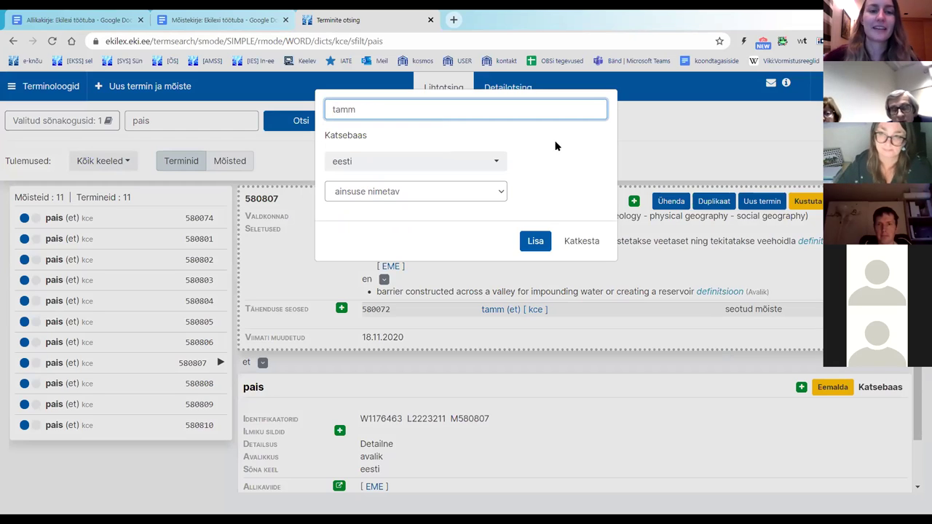
click(556, 147)
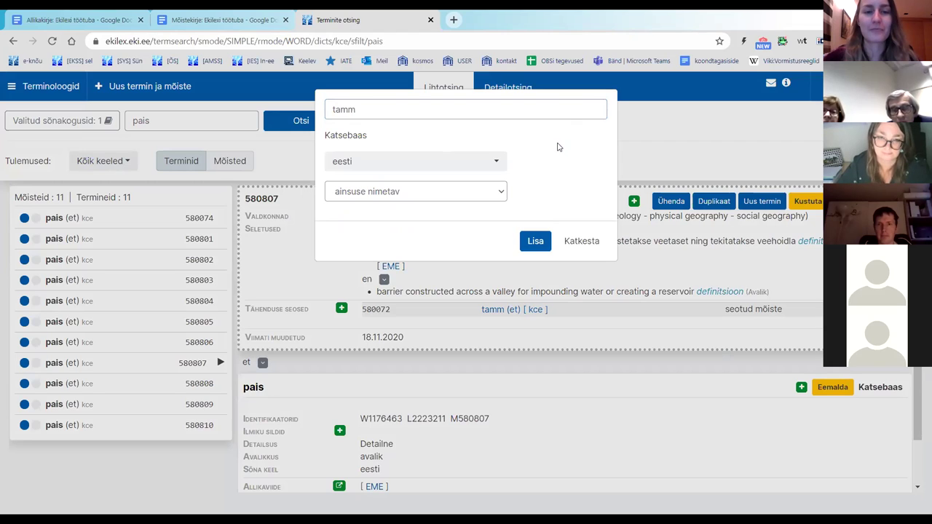
click(376, 108)
double_click(374, 111)
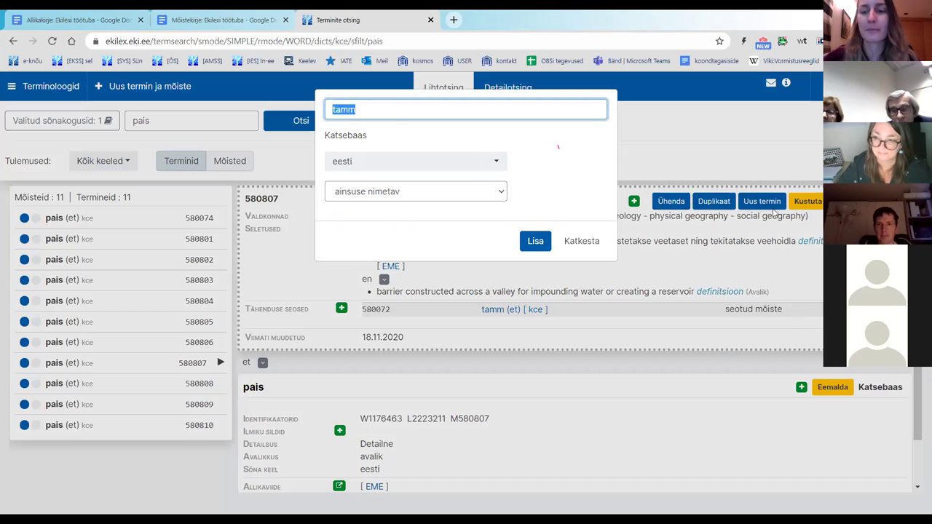
click(380, 111)
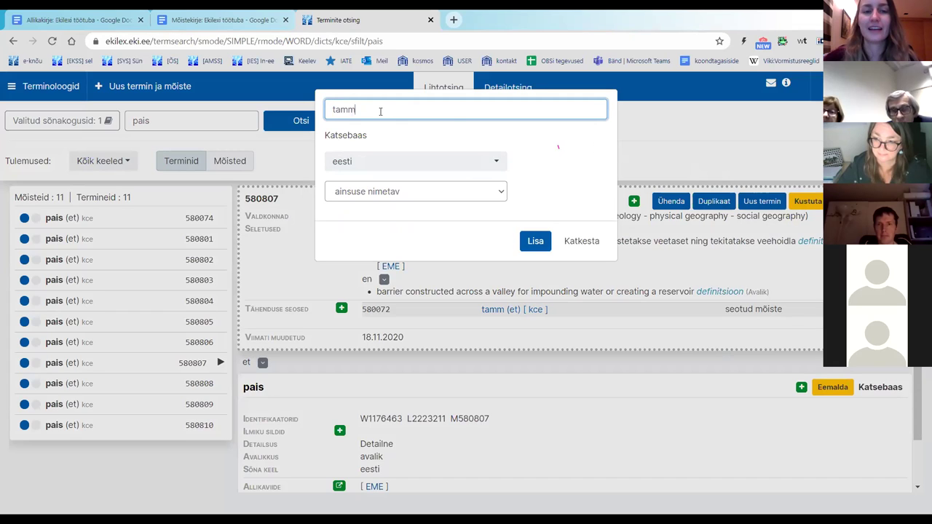
drag(369, 110, 332, 110)
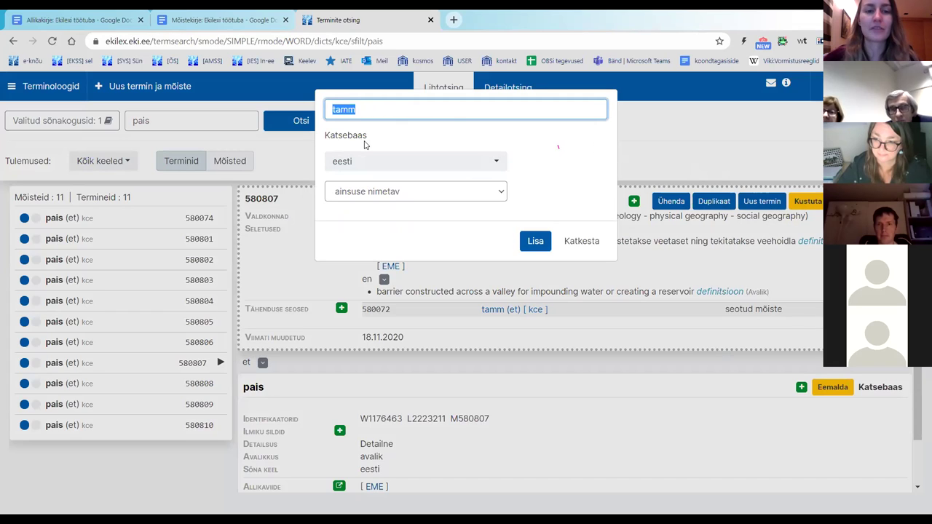
Step: Keep eesti as the term's language and review the grammatical form options
click(375, 168)
click(376, 168)
click(375, 167)
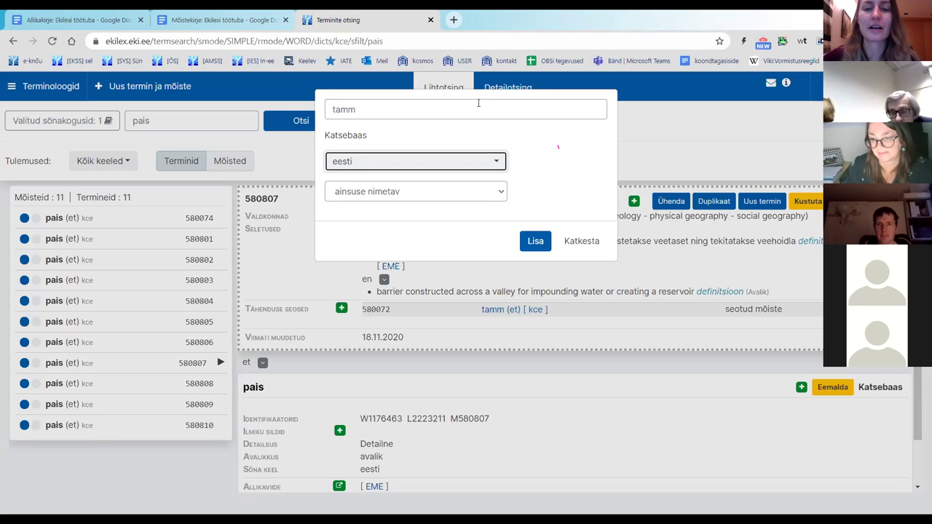
click(374, 166)
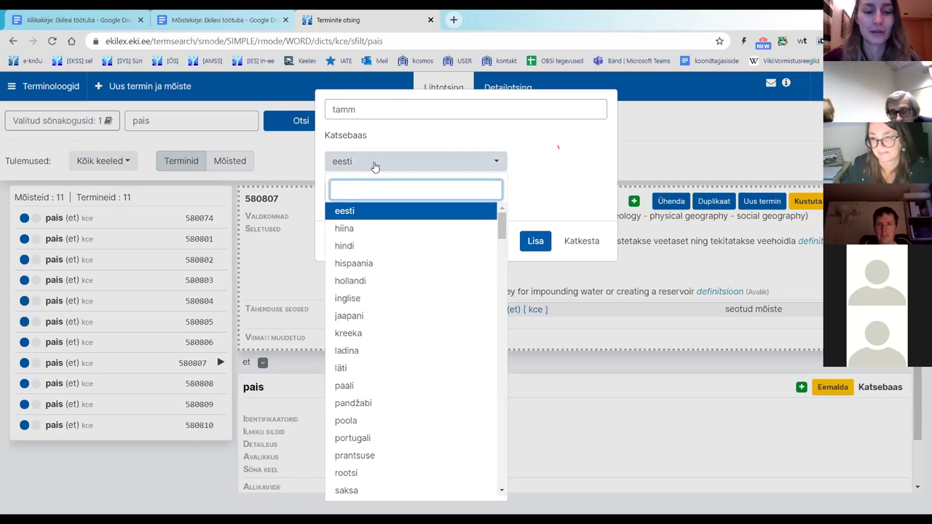
click(374, 166)
click(388, 193)
click(388, 192)
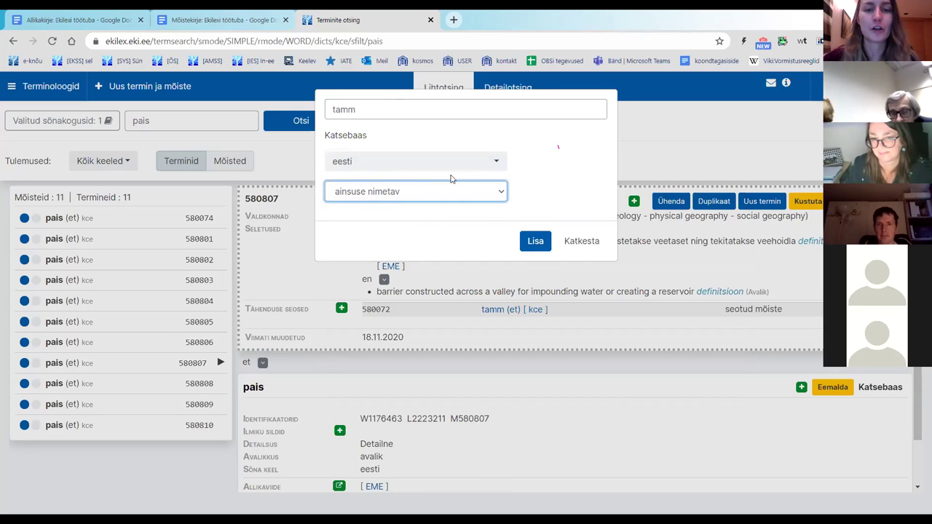
Step: Submit tamm with 'Ära tee seost' ticked so it becomes a new unlinked term
click(535, 241)
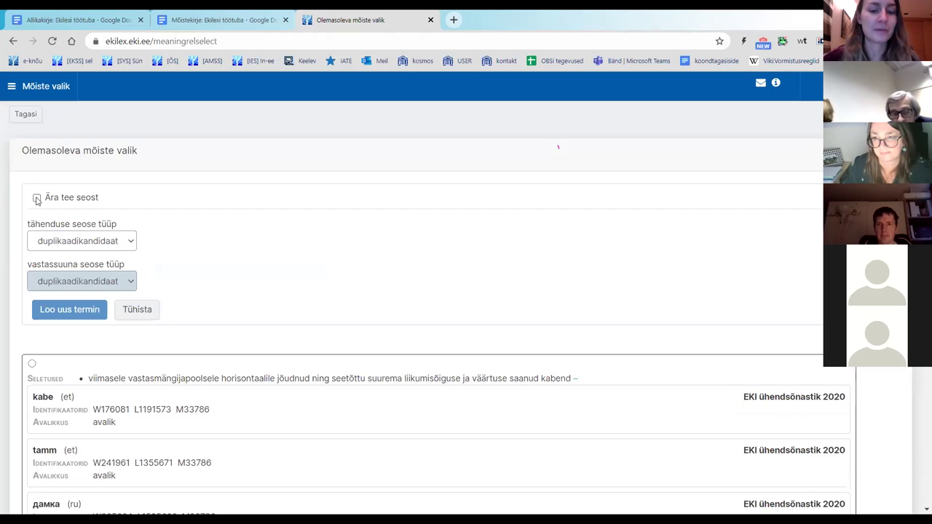
click(36, 198)
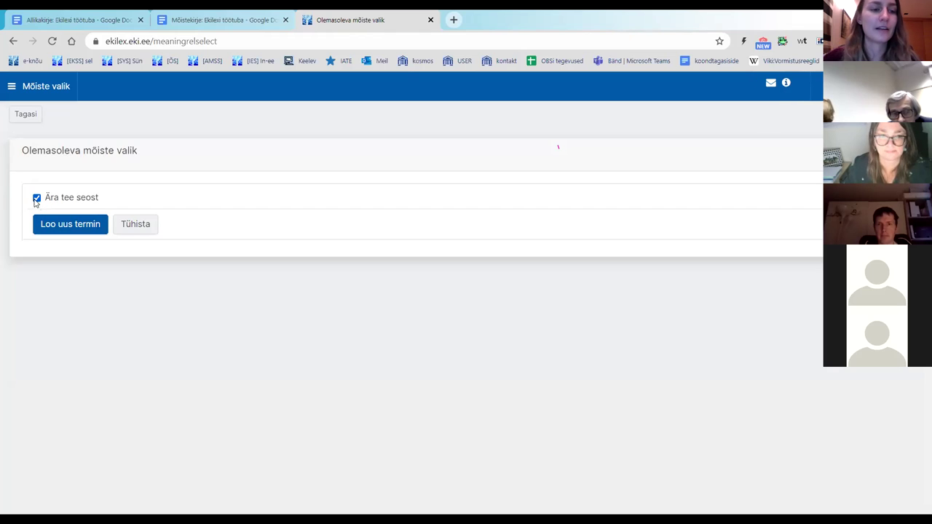
click(75, 230)
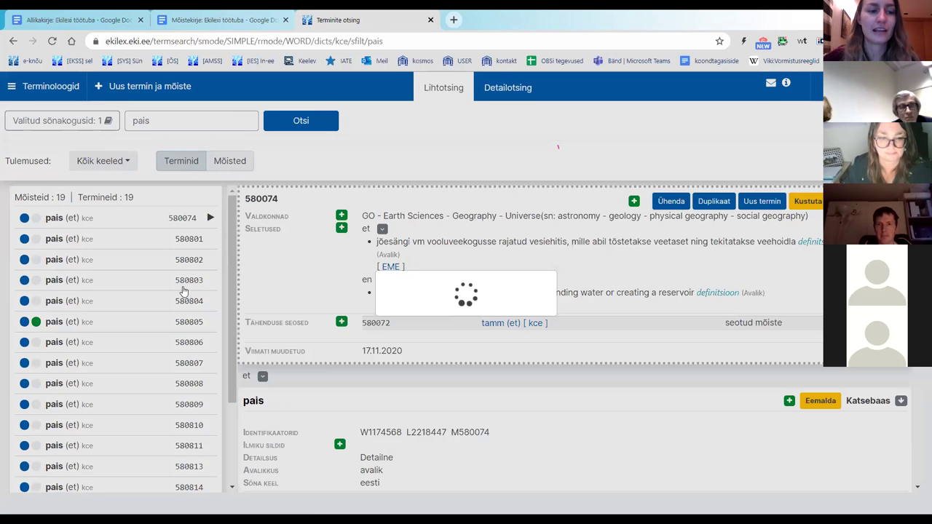
Step: Look through concepts 580808, 580809 and 580074, then open concept 580801
scroll(171, 284, down, 3)
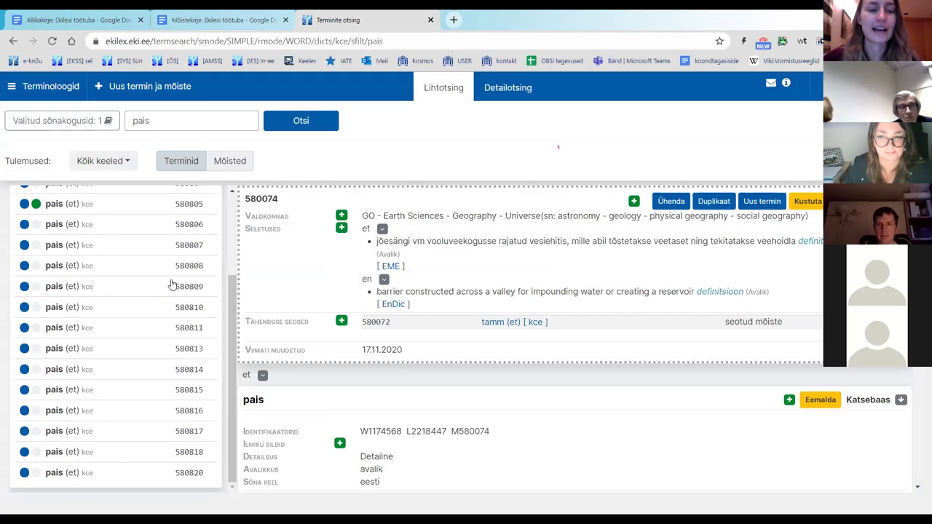
scroll(162, 295, up, 3)
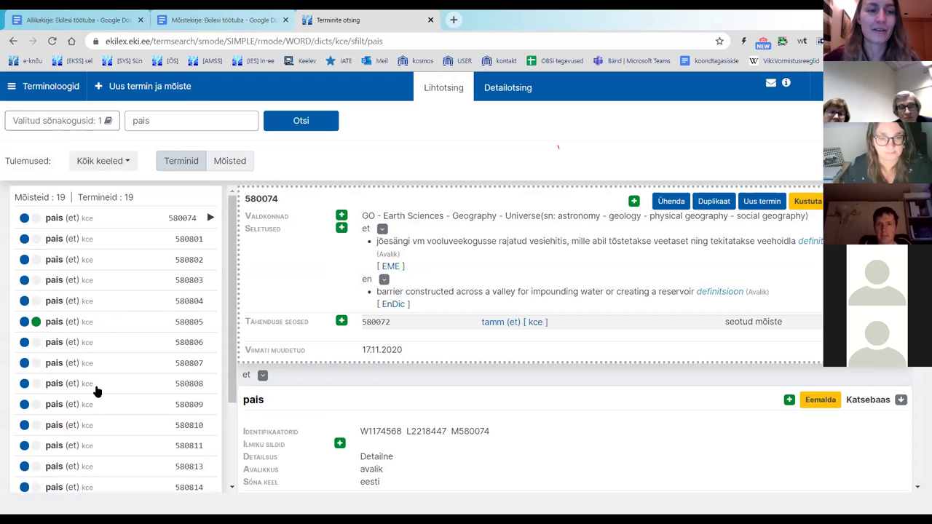
click(97, 392)
click(102, 405)
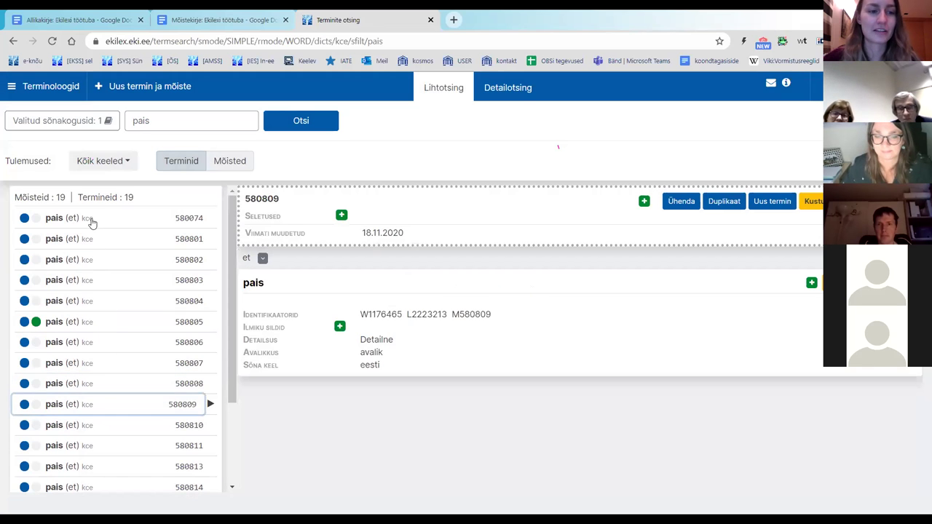
click(92, 221)
click(99, 232)
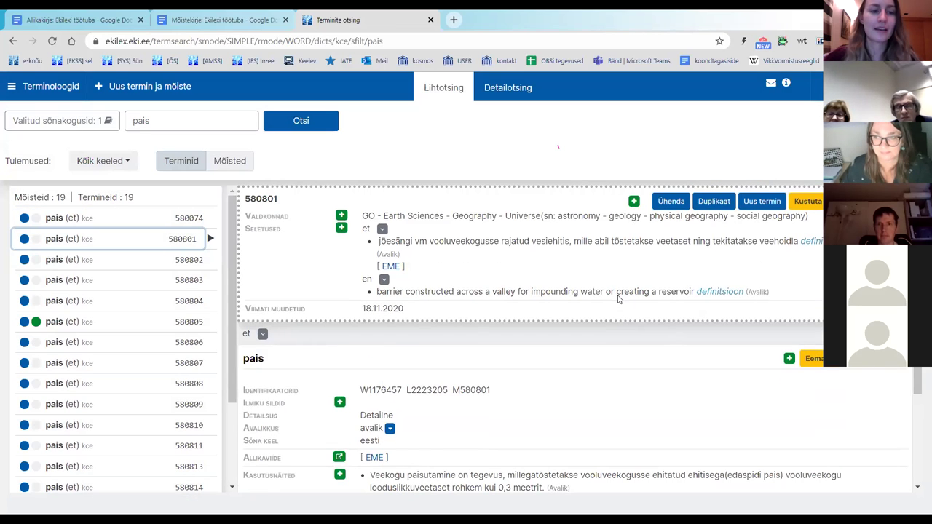
Step: Scroll concept 580801's details down to the tamm term below pais
scroll(616, 293, down, 2)
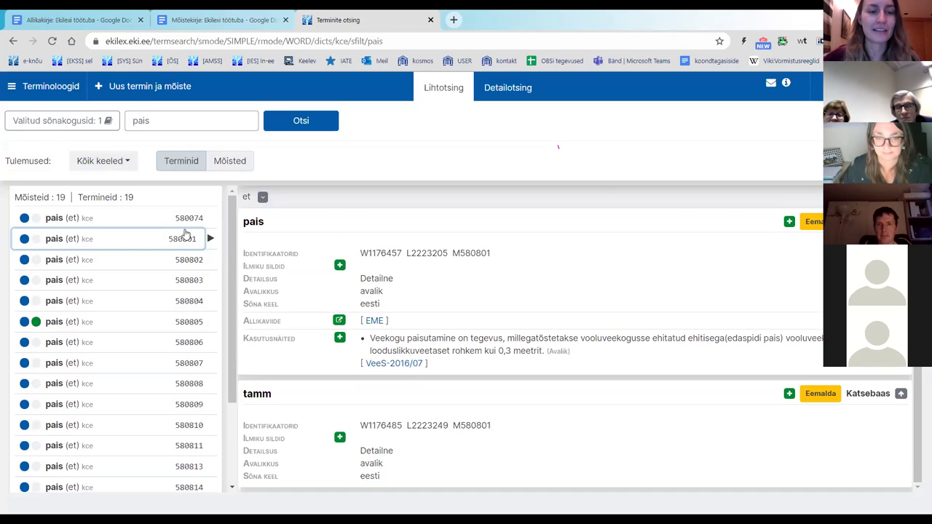
scroll(712, 321, up, 2)
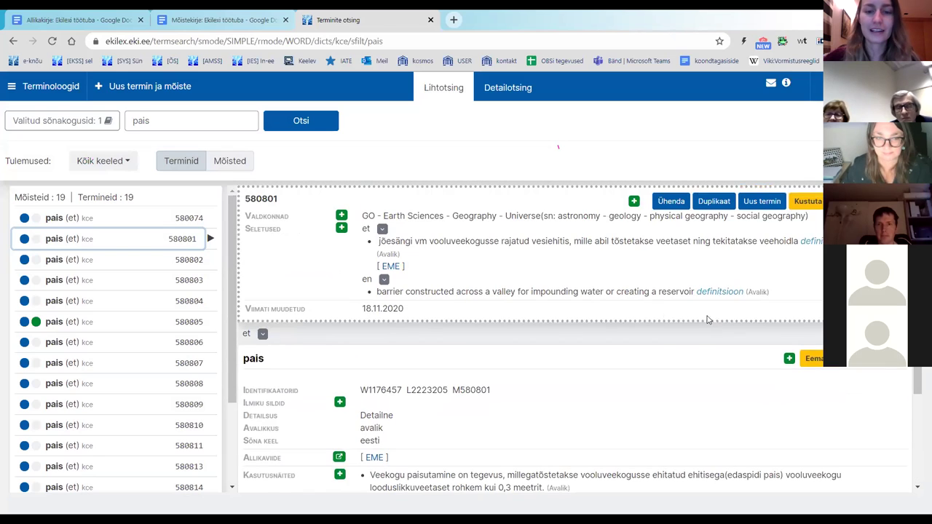
scroll(712, 320, down, 2)
drag(284, 397, 246, 396)
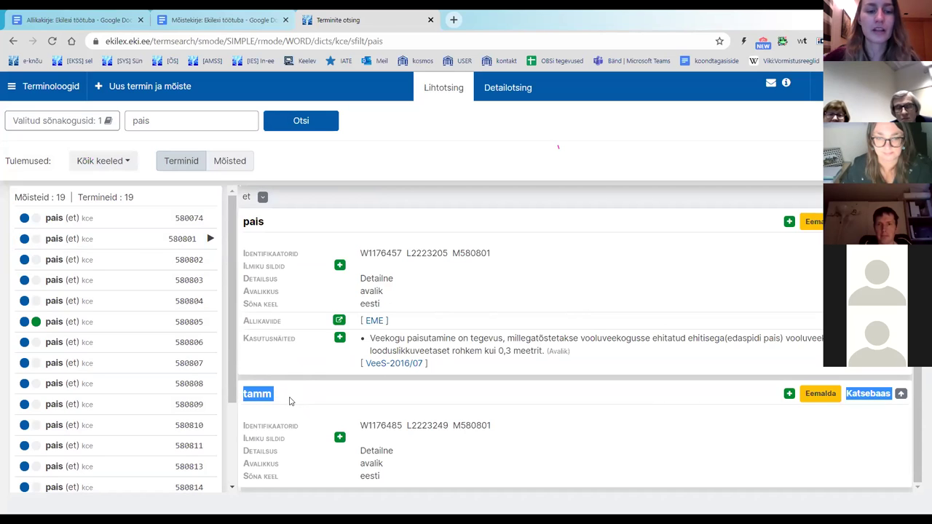
click(349, 396)
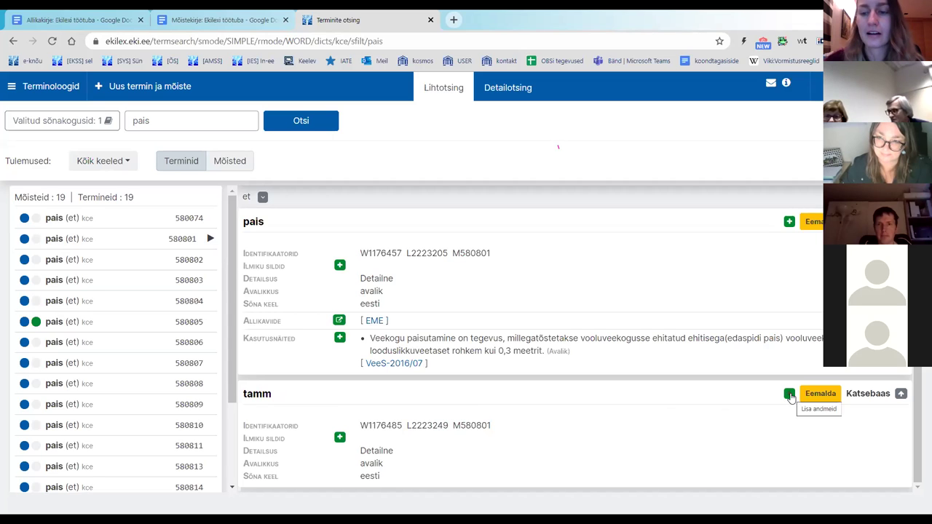
Step: Add the Väärtusolek 'väldi' to the term tamm and check the new entry
click(789, 394)
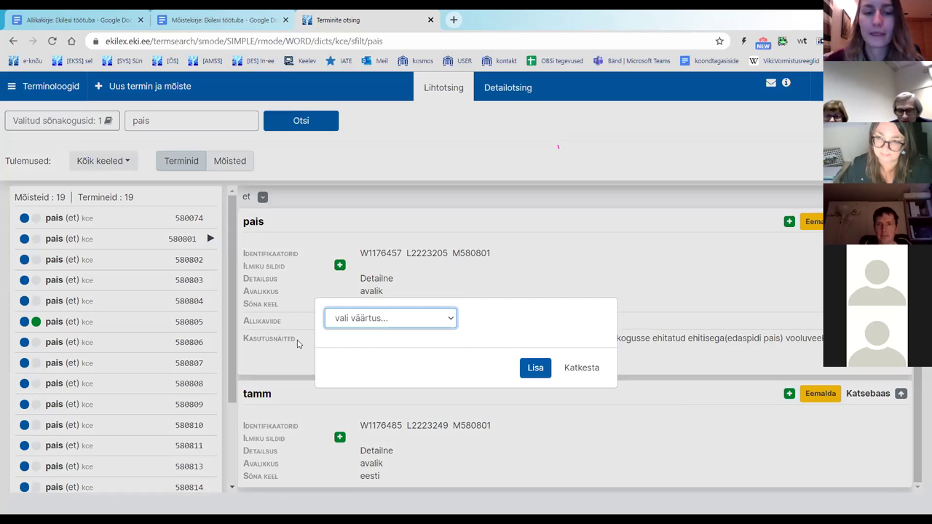
click(381, 319)
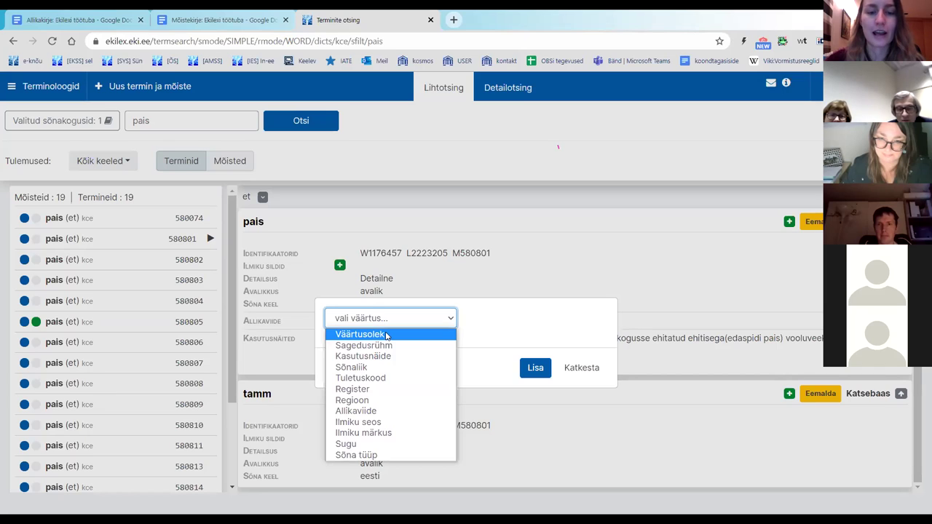
click(387, 335)
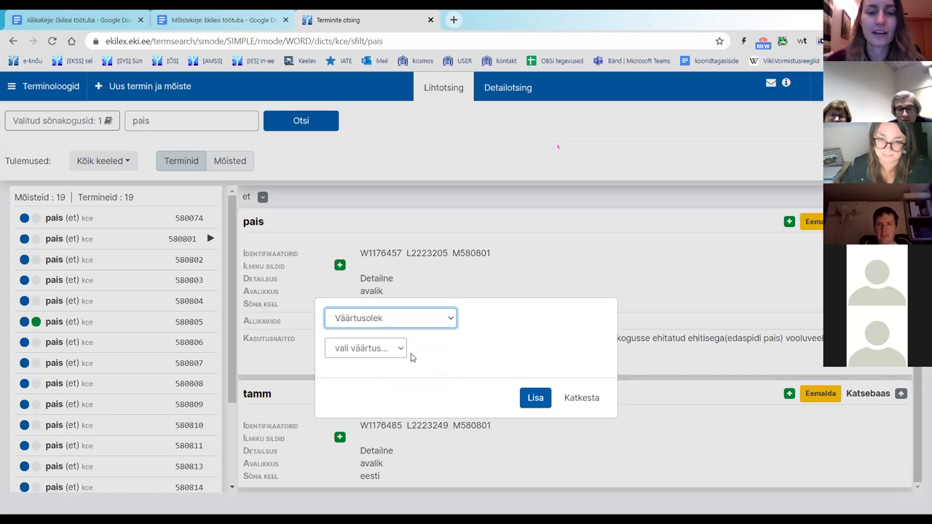
click(388, 349)
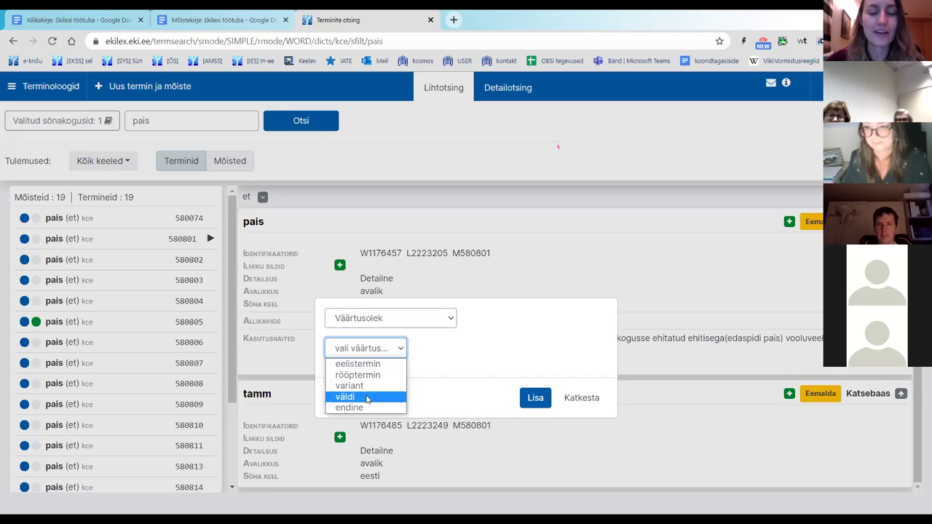
click(367, 398)
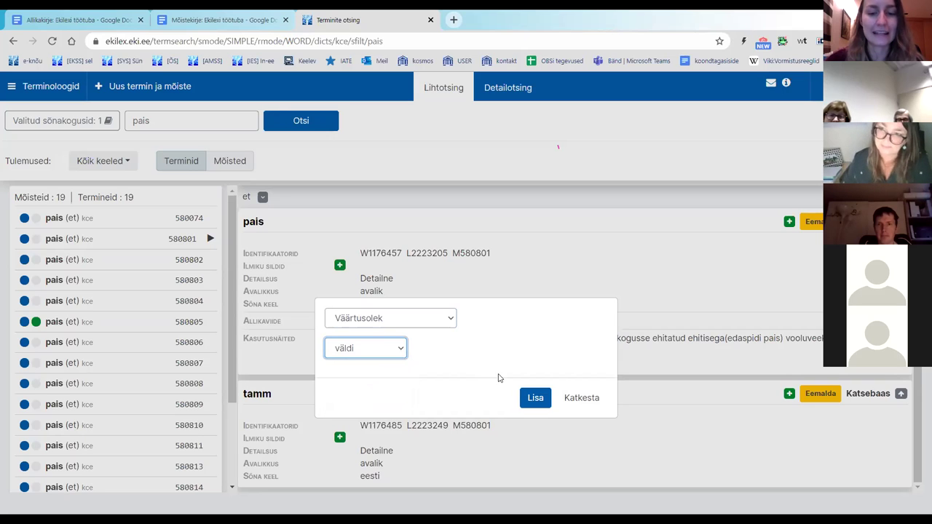
click(538, 399)
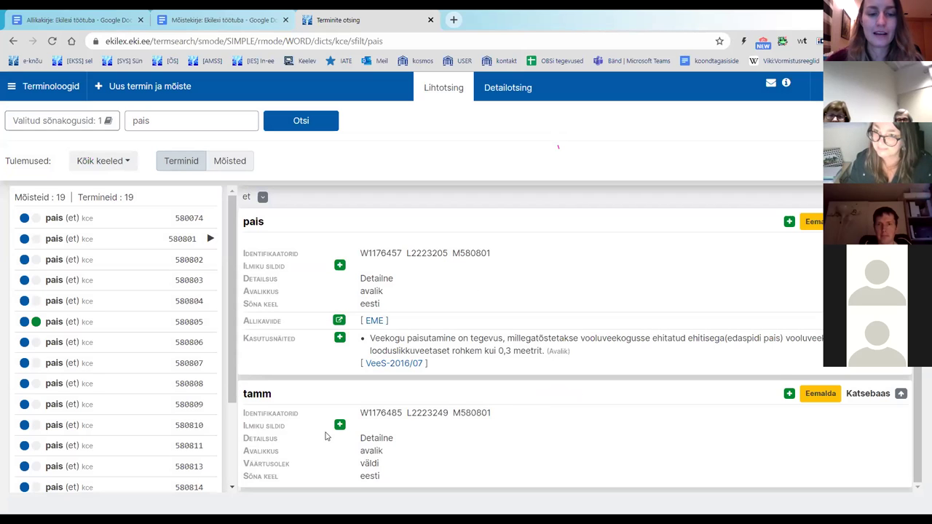
drag(245, 465, 384, 466)
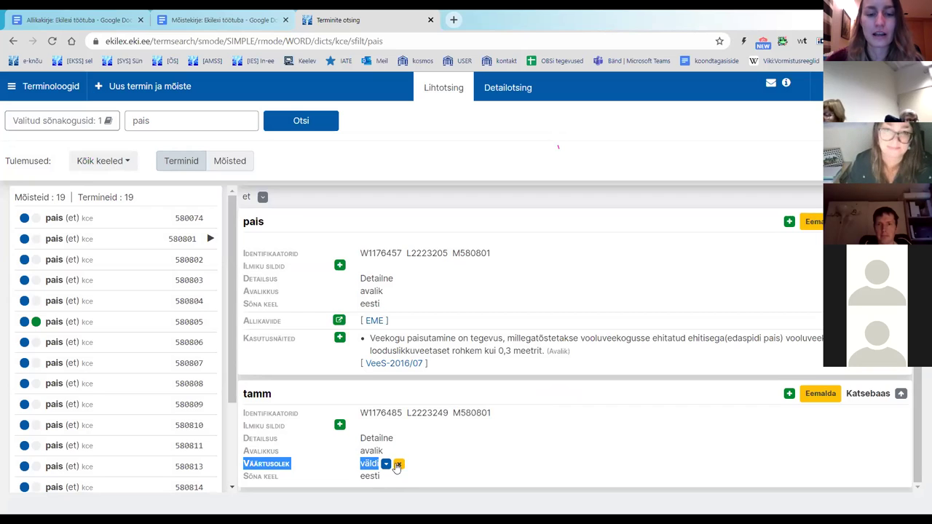
click(441, 458)
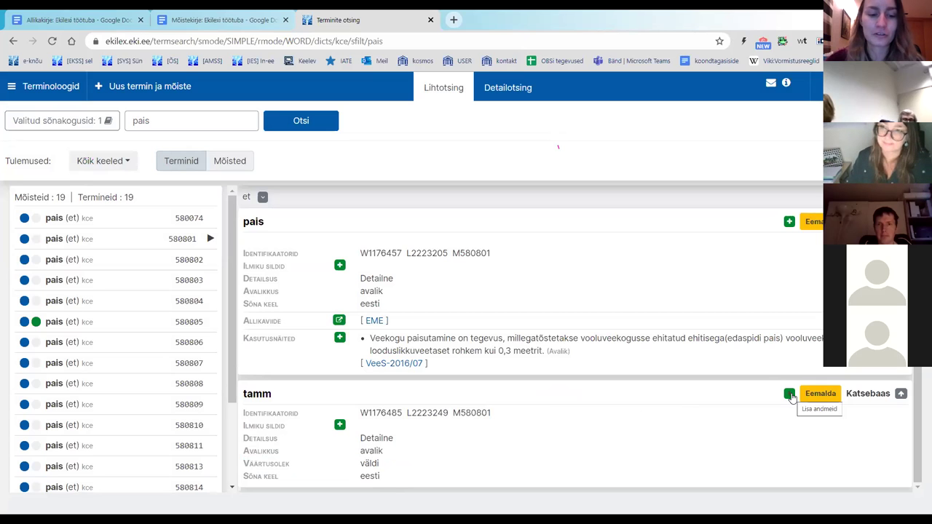
click(791, 397)
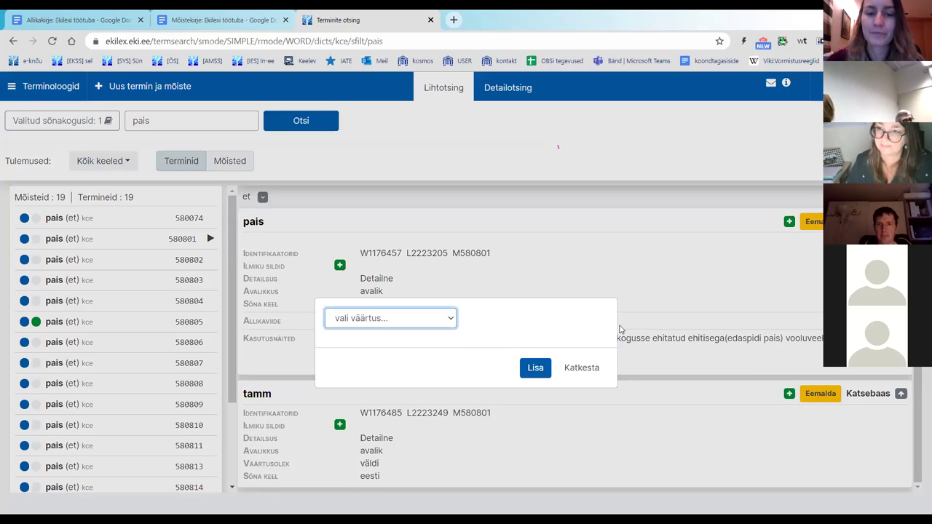
click(447, 318)
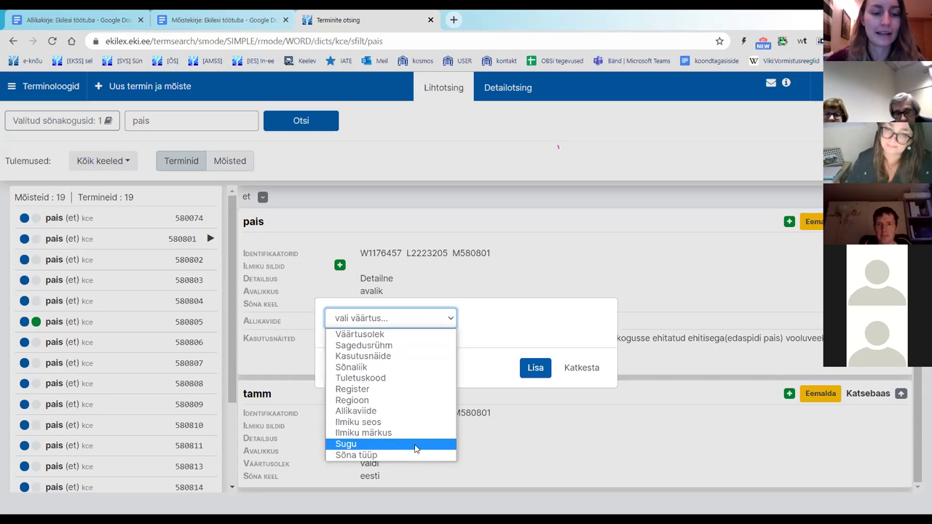
click(571, 337)
click(589, 370)
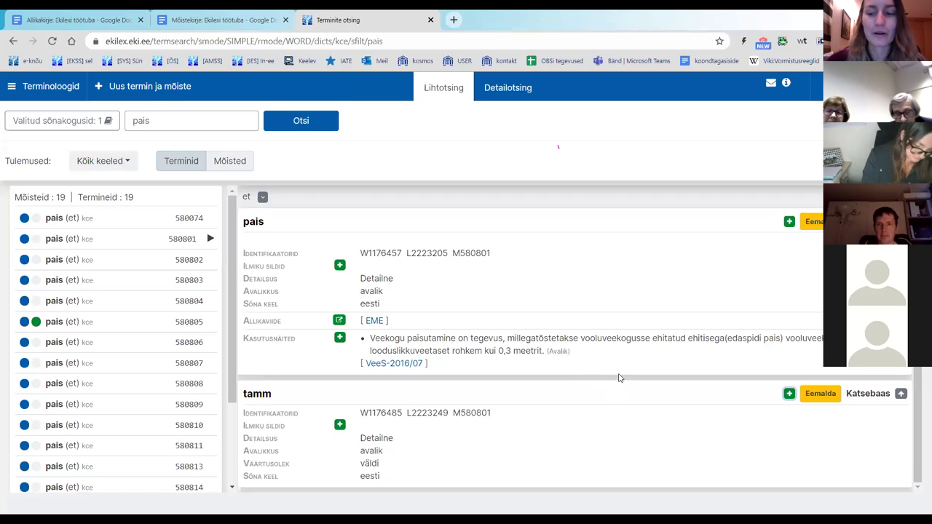
scroll(620, 378, up, 2)
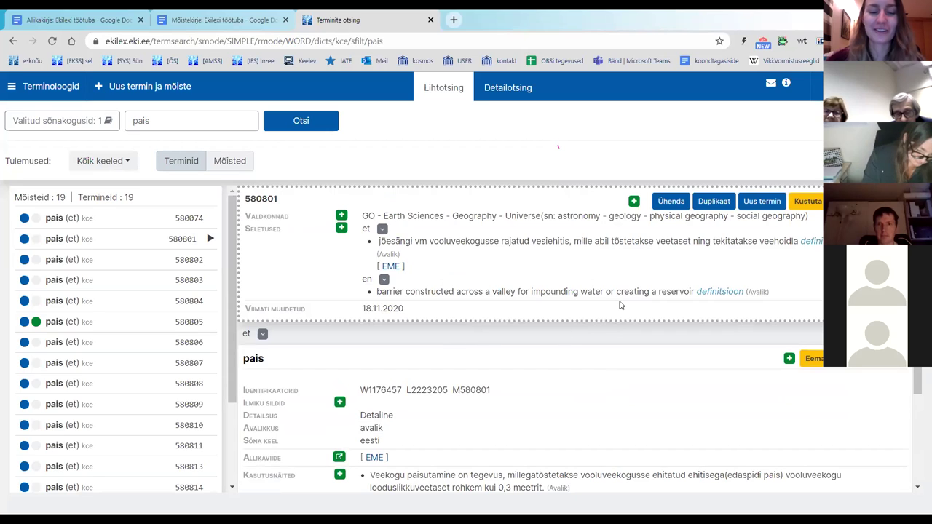